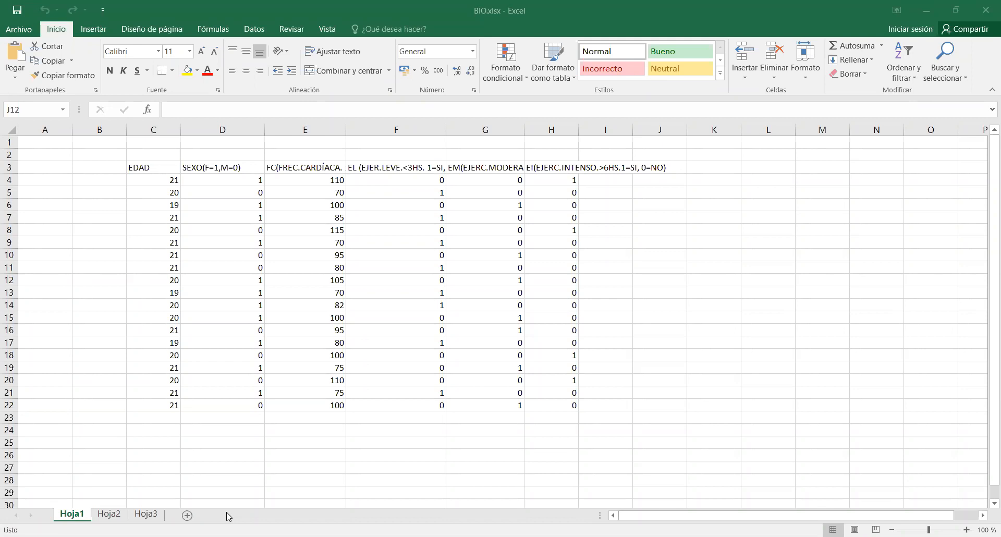
# Insert a blank column before the EL light-exercise column F.
pyautogui.click(511, 39)
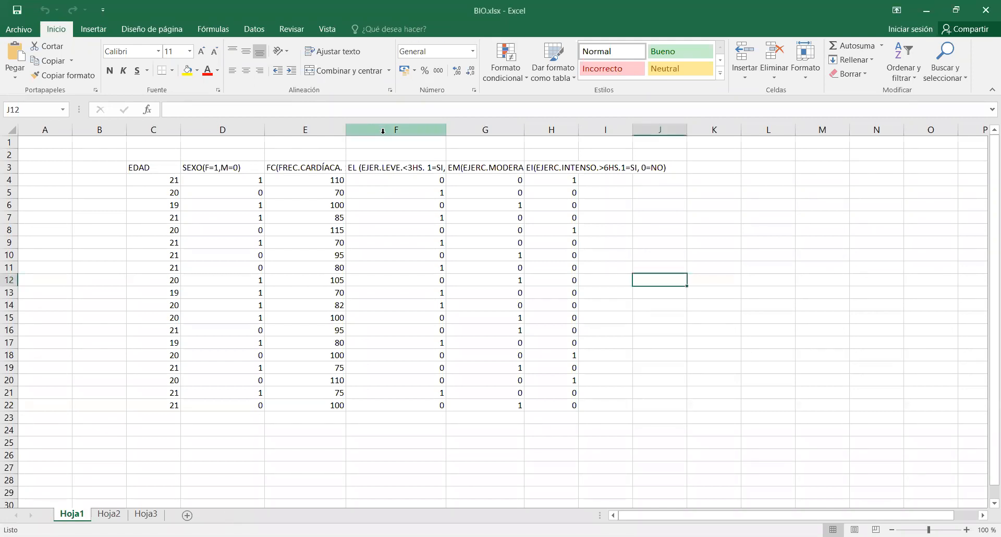
pyautogui.click(383, 131)
pyautogui.rightClick(383, 131)
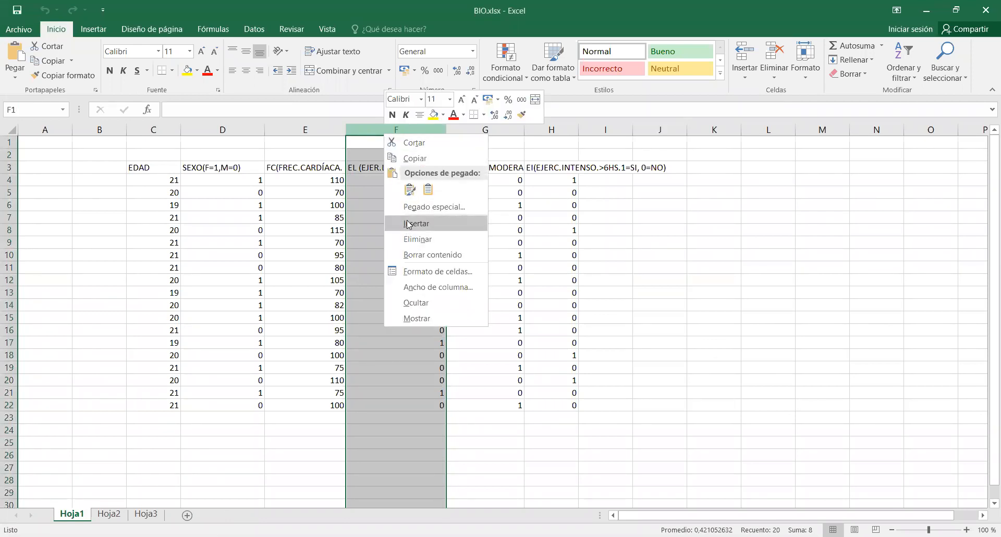
pyautogui.click(407, 224)
# Enter the header Frecuencia "Alta" >95 in cell F3 of the new column.
pyautogui.click(402, 166)
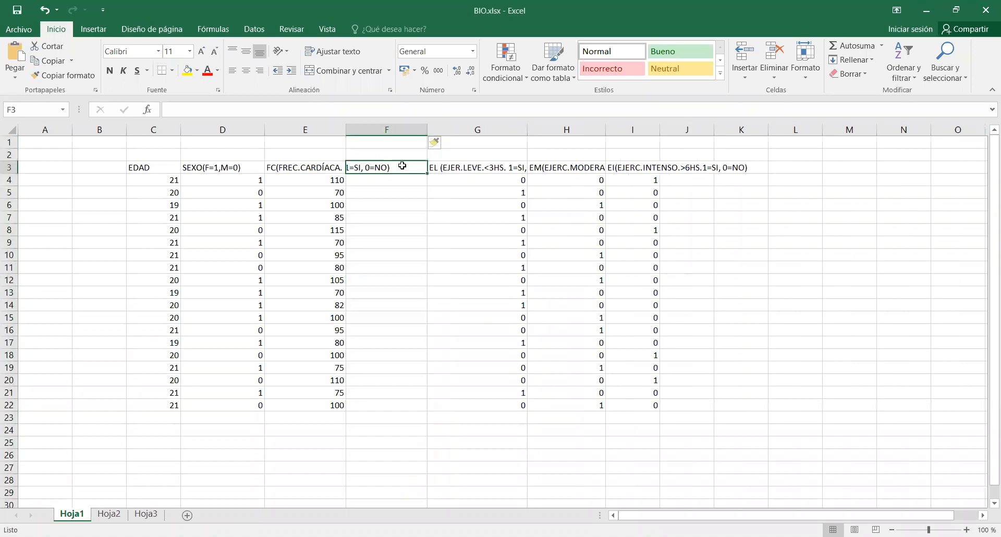
pyautogui.write('Frecue')
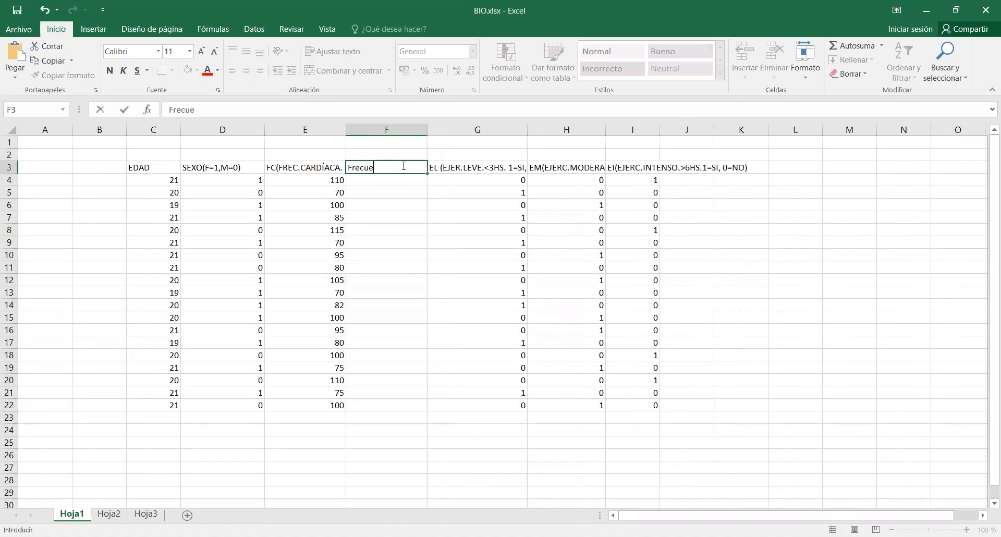
pyautogui.write('ncia "Alta" >95')
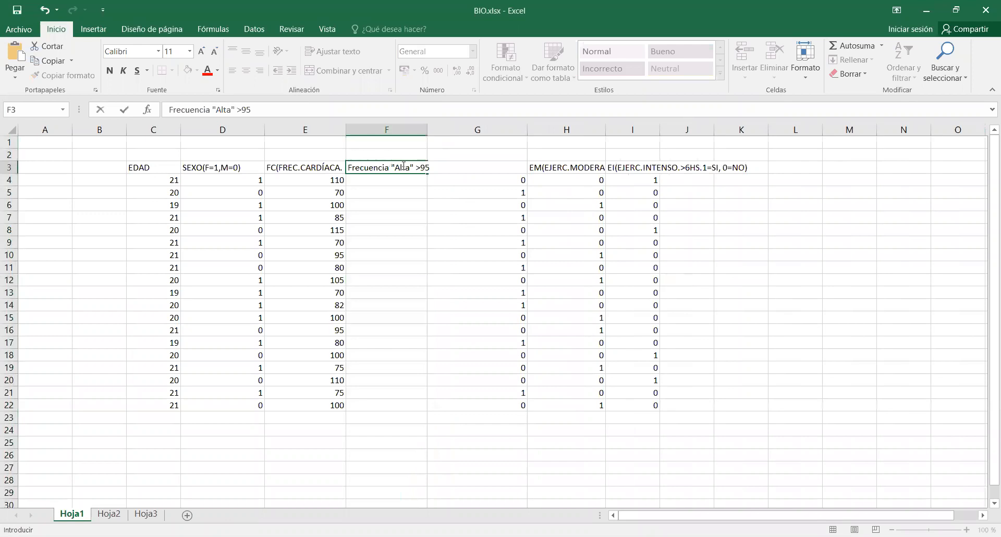
pyautogui.press('Return')
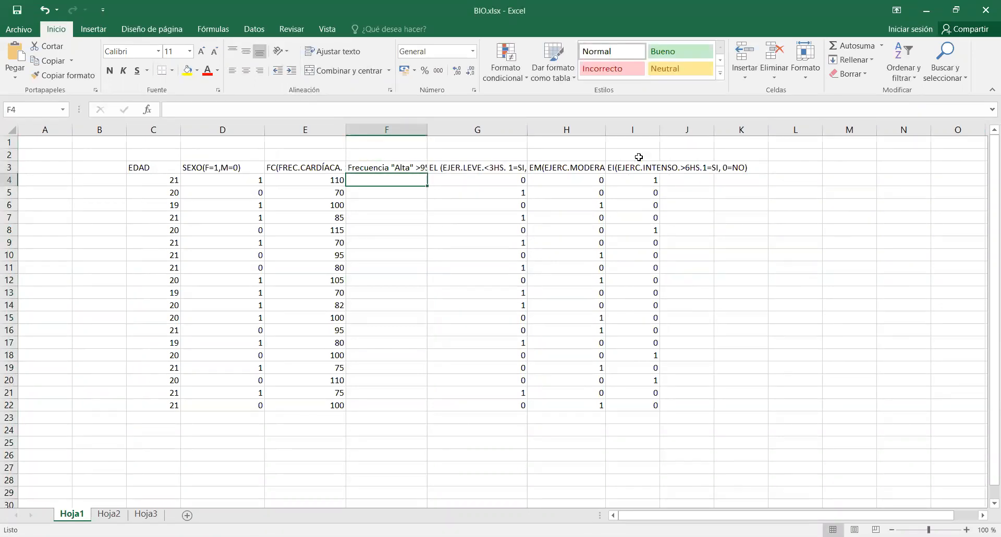
# Wrap the text of the headers in C3:I3 and center them horizontally and vertically.
pyautogui.moveTo(137, 170); pyautogui.dragTo(631, 171)
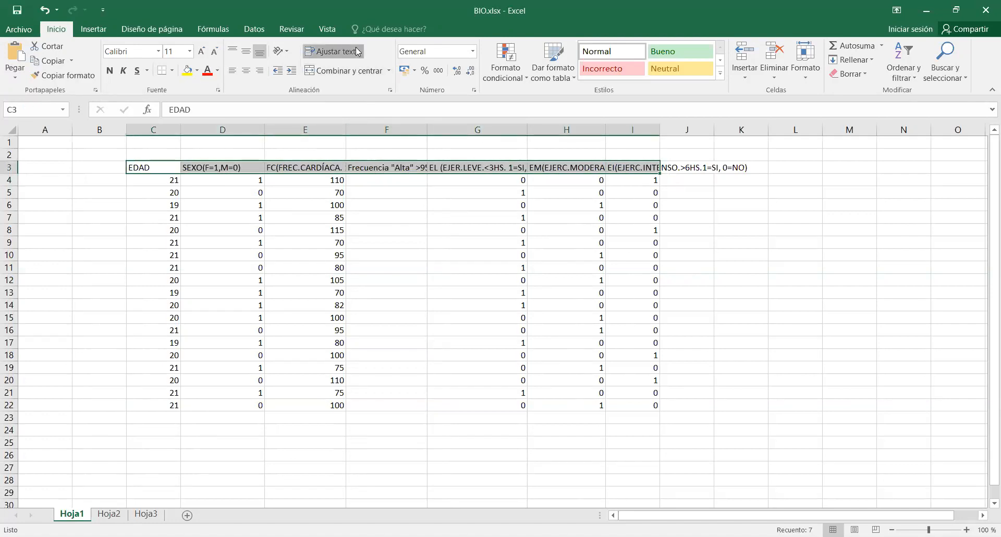
pyautogui.click(333, 51)
pyautogui.click(249, 71)
pyautogui.click(246, 51)
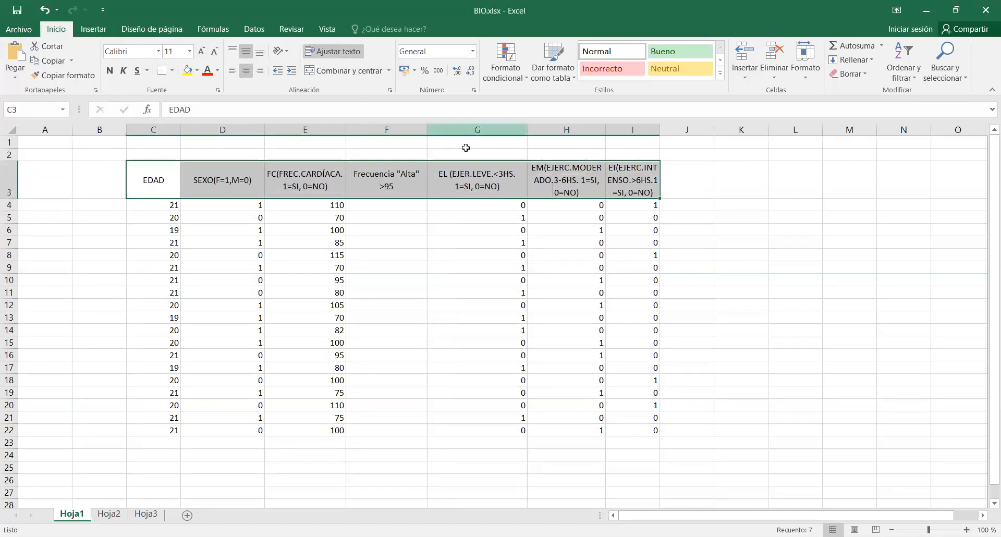
# Start inserting a function in cell F4 and list the functions of the category Todo.
pyautogui.click(367, 204)
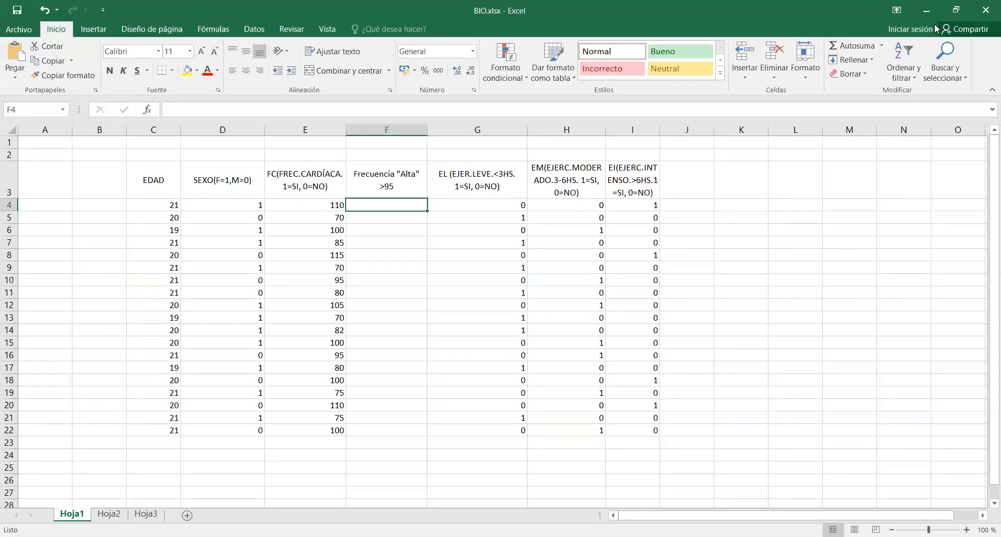
pyautogui.click(882, 46)
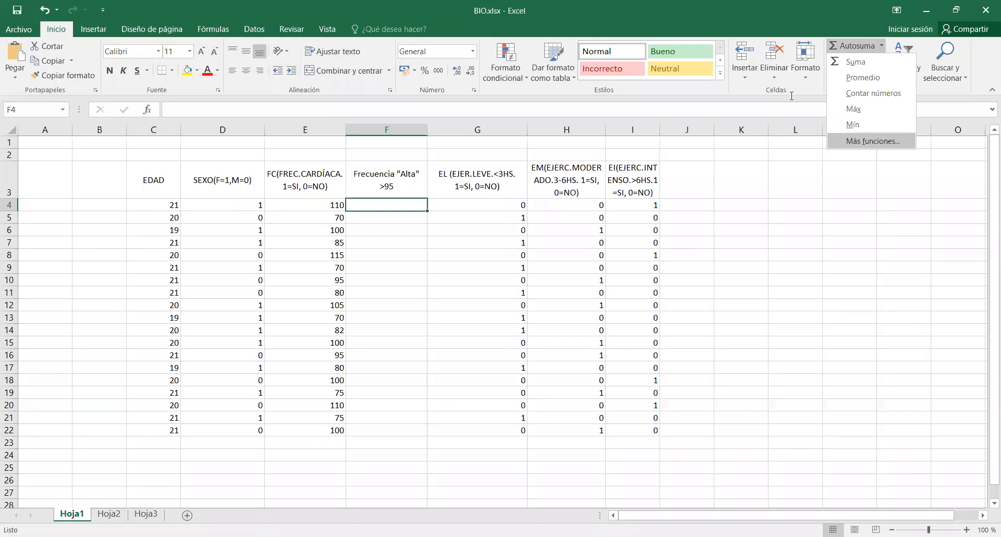
pyautogui.click(872, 142)
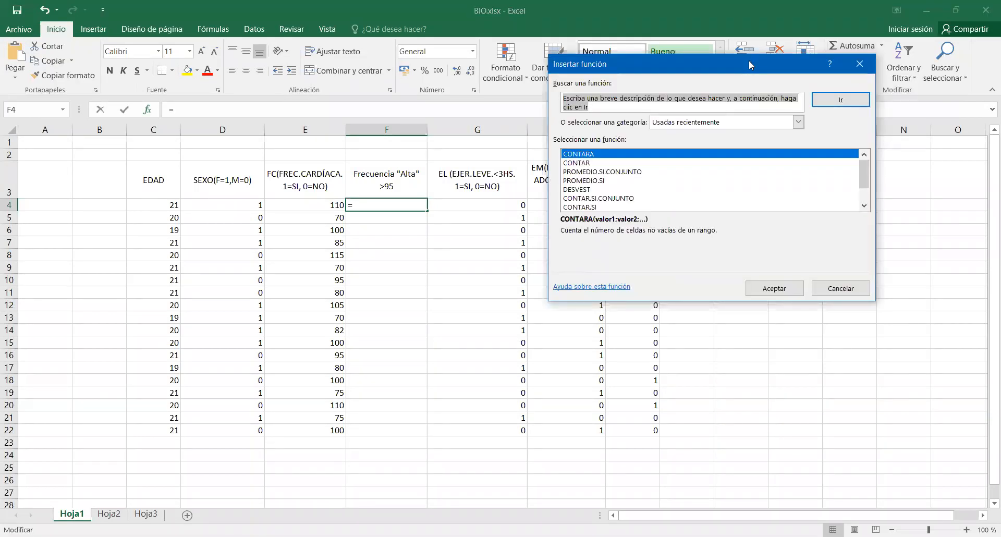
pyautogui.moveTo(748, 64); pyautogui.dragTo(684, 138)
pyautogui.click(658, 195)
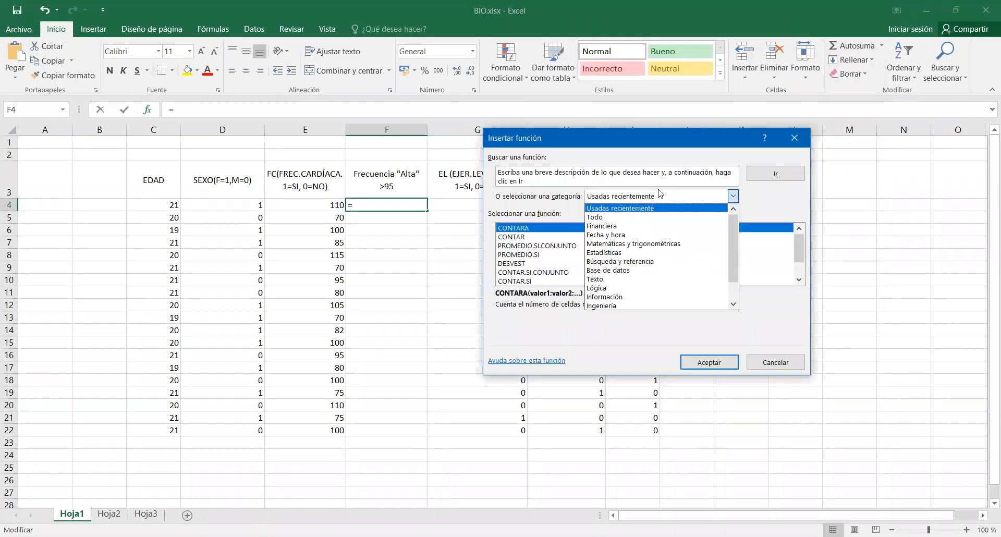
pyautogui.click(631, 217)
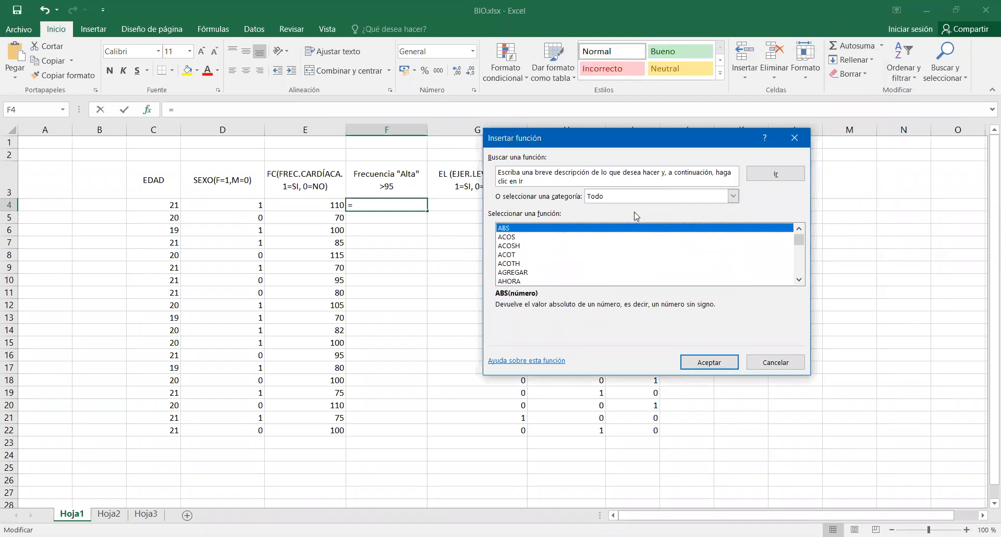
# Choose the SI function from the full function list and open its arguments.
pyautogui.click(520, 264)
pyautogui.scroll(-4, 521, 269)
pyautogui.scroll(-20, 521, 269)
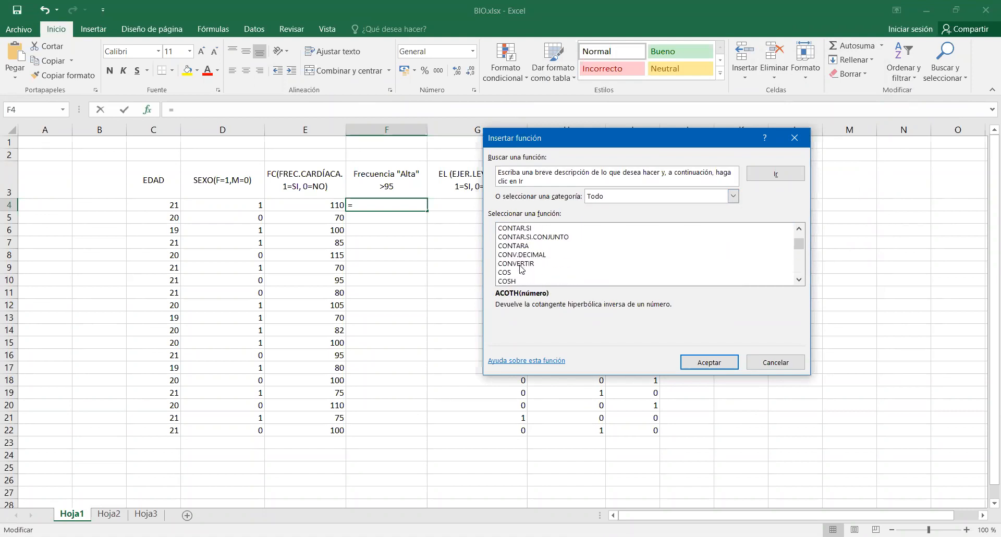
pyautogui.scroll(-15, 520, 270)
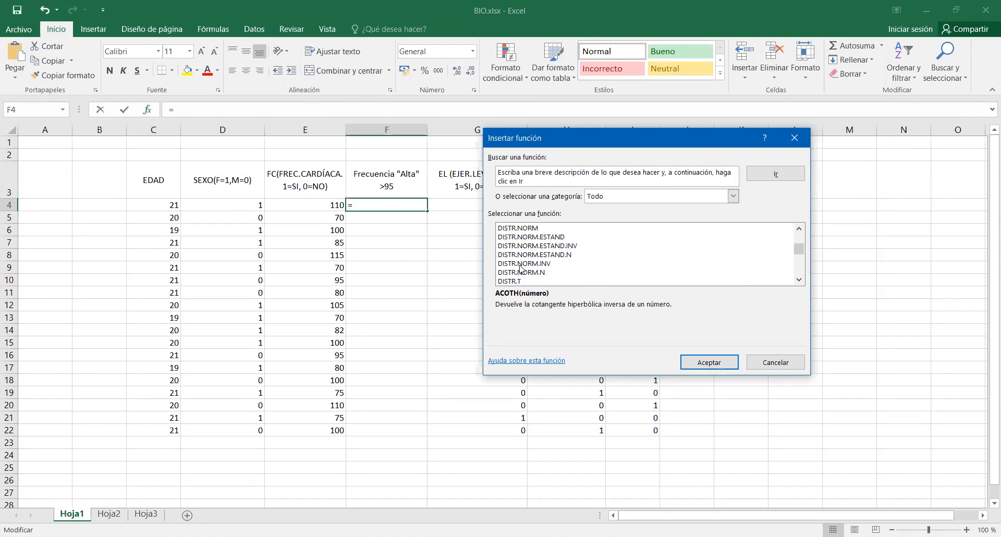
pyautogui.click(520, 266)
pyautogui.press('s')
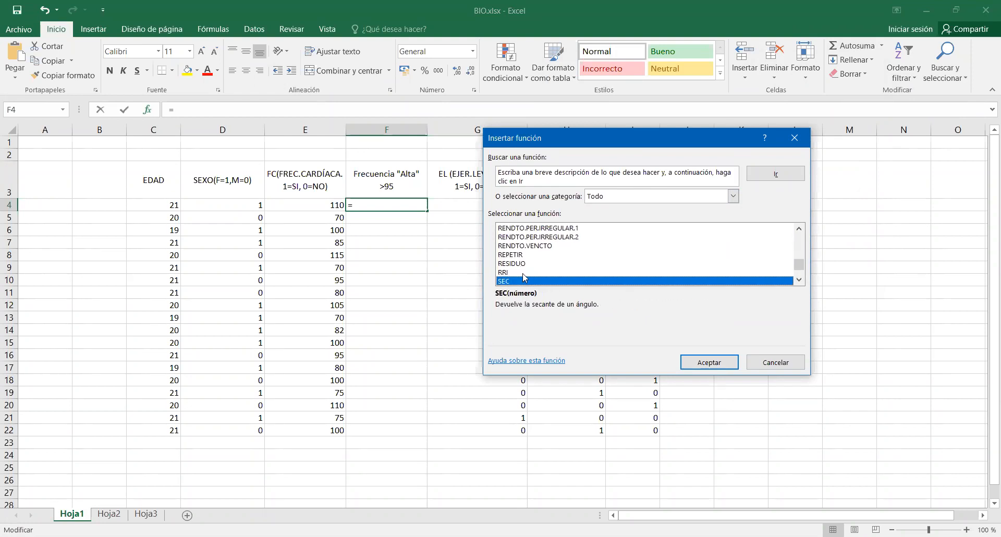
pyautogui.scroll(-2, 525, 276)
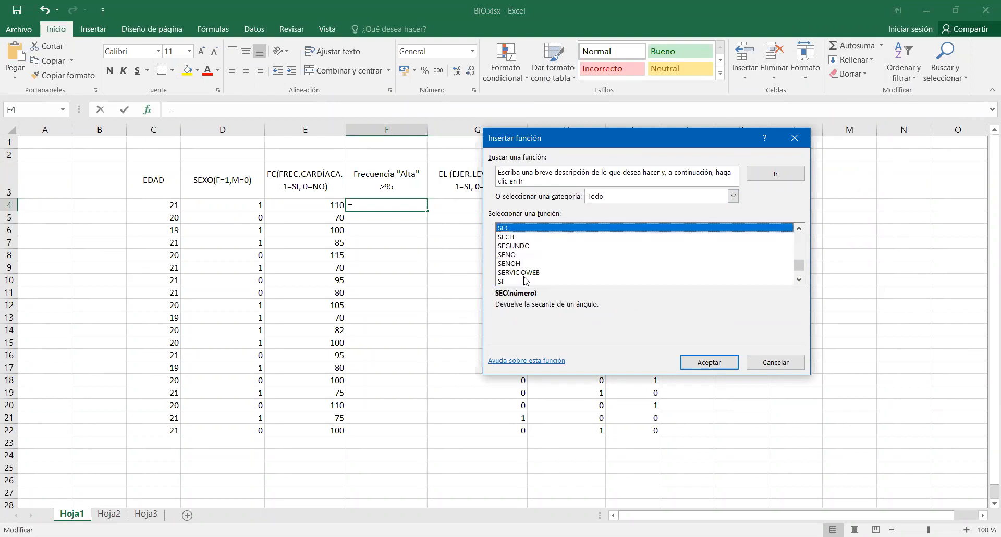
pyautogui.click(525, 281)
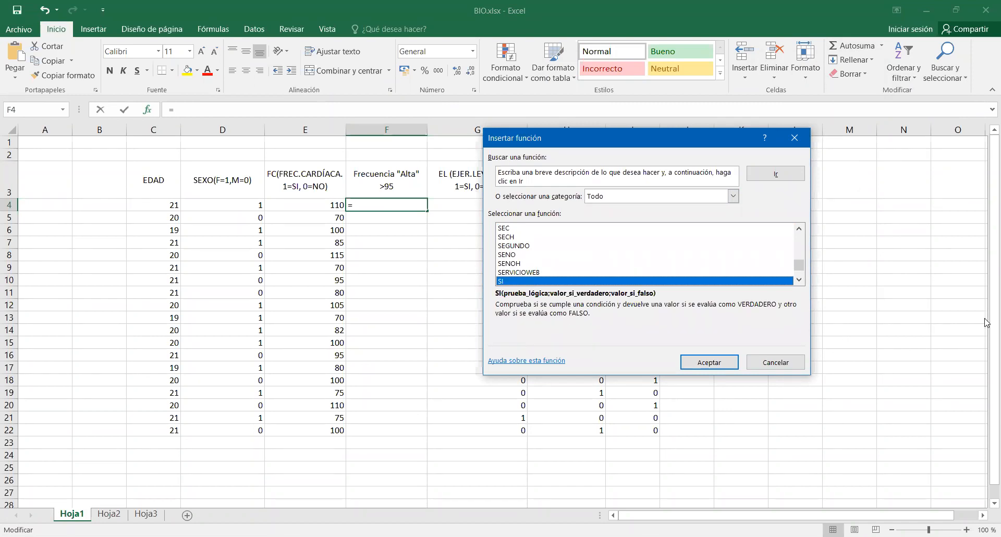
pyautogui.click(721, 364)
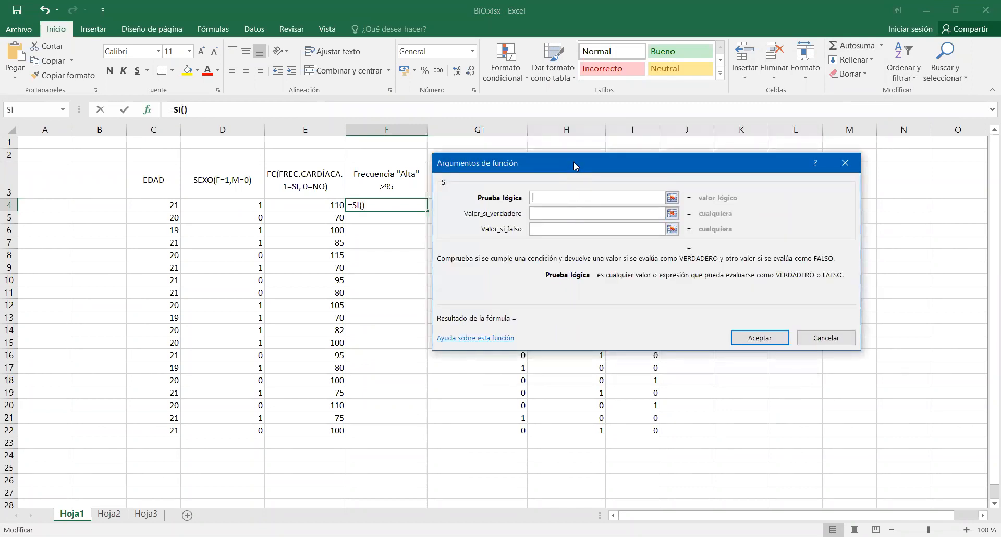
# Set the logical test of the SI function to E4>95.
pyautogui.moveTo(575, 166); pyautogui.dragTo(587, 147)
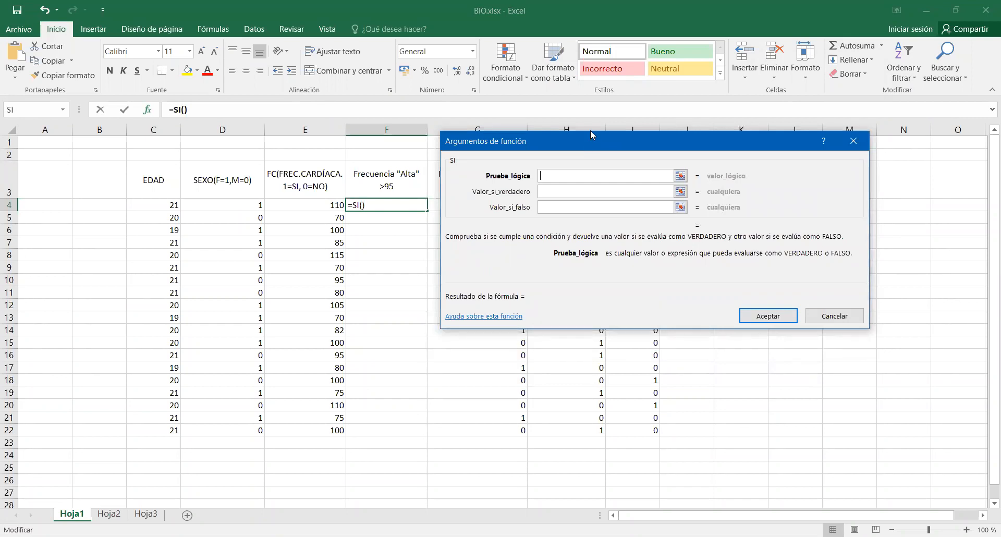
pyautogui.press('Left')
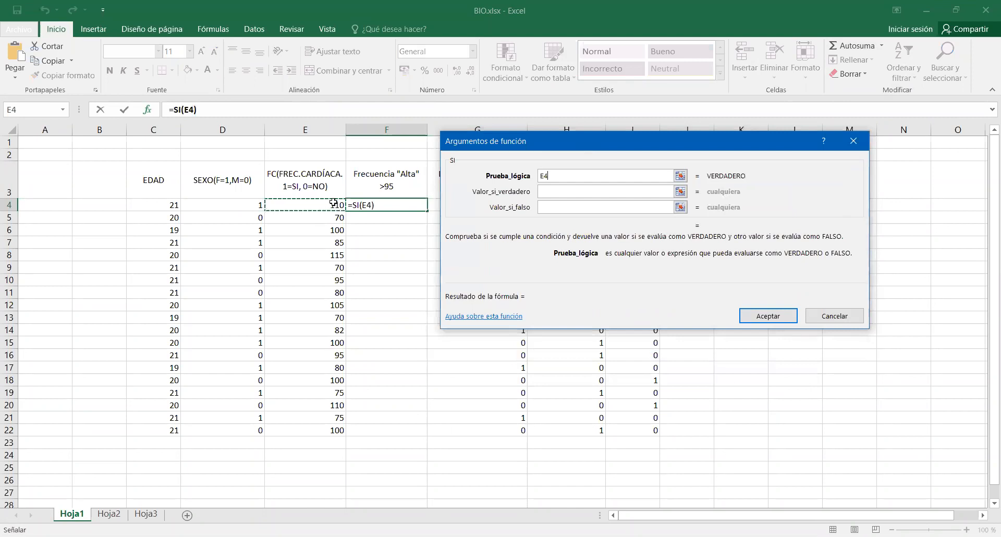
pyautogui.write('>9')
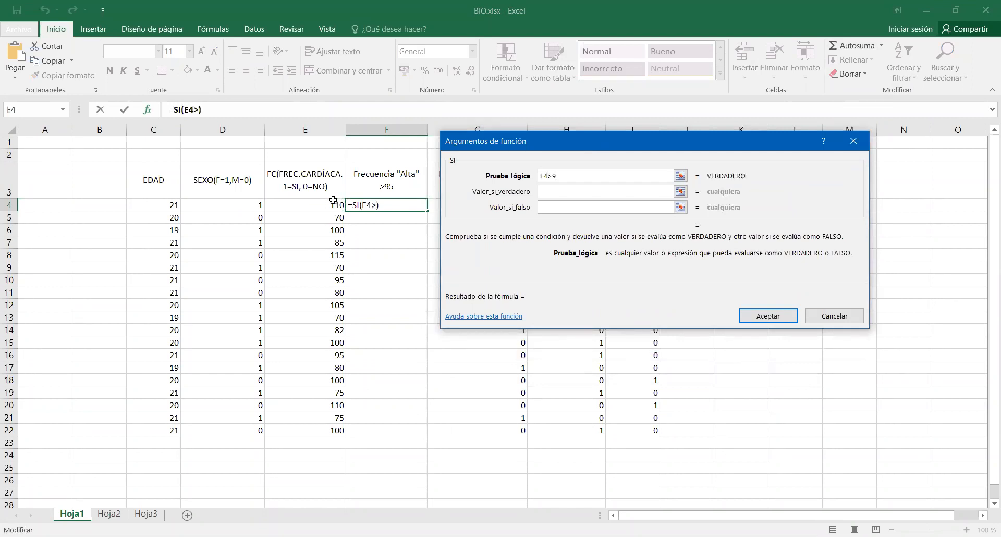
pyautogui.write('5')
# Return "Alta" if the test is true and "---" if it is false, and enter the formula in F4.
pyautogui.click(556, 194)
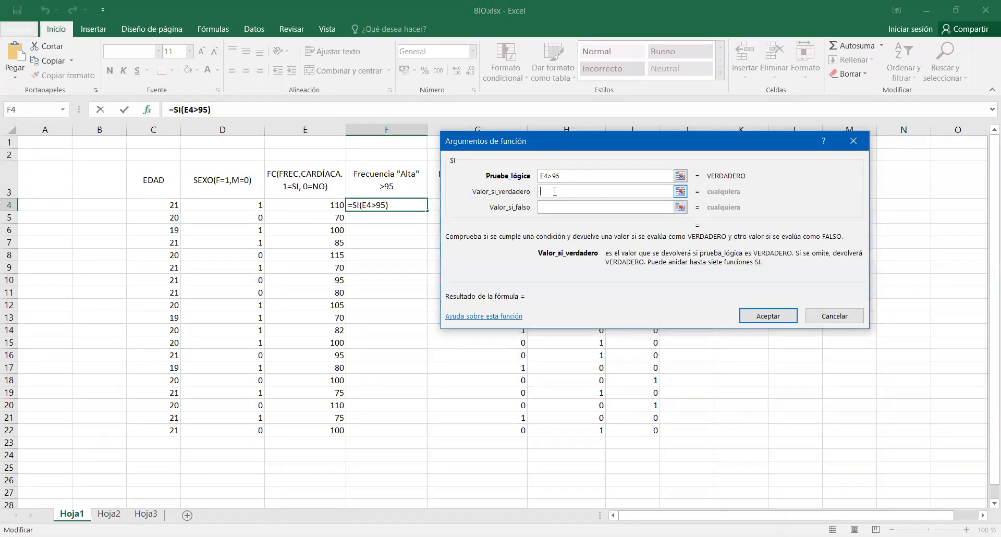
pyautogui.write('"Alta"')
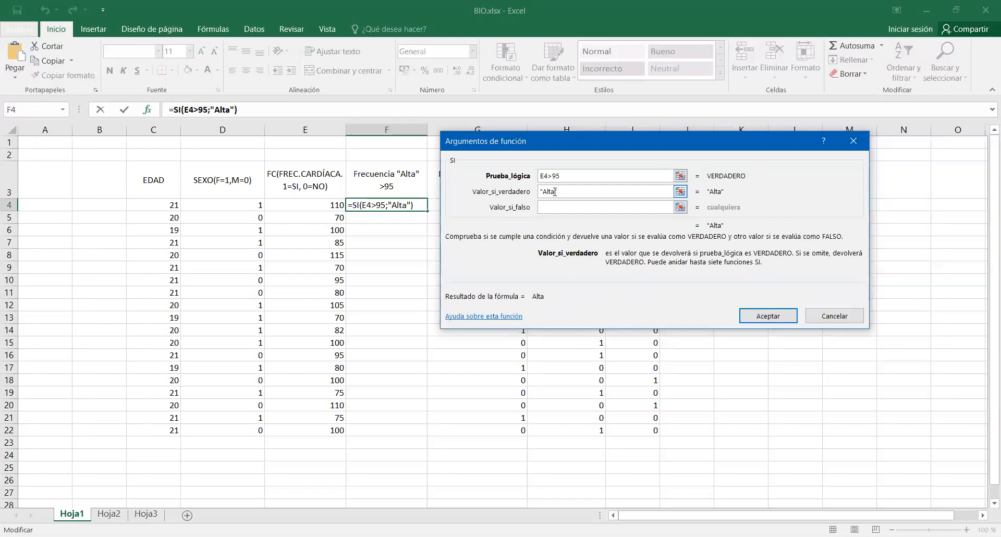
pyautogui.click(504, 130)
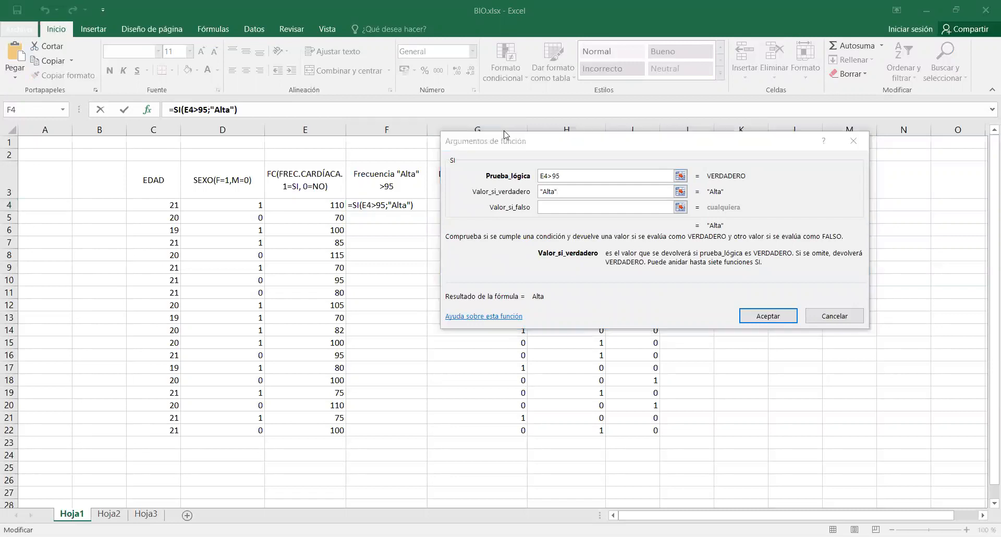
pyautogui.click(613, 210)
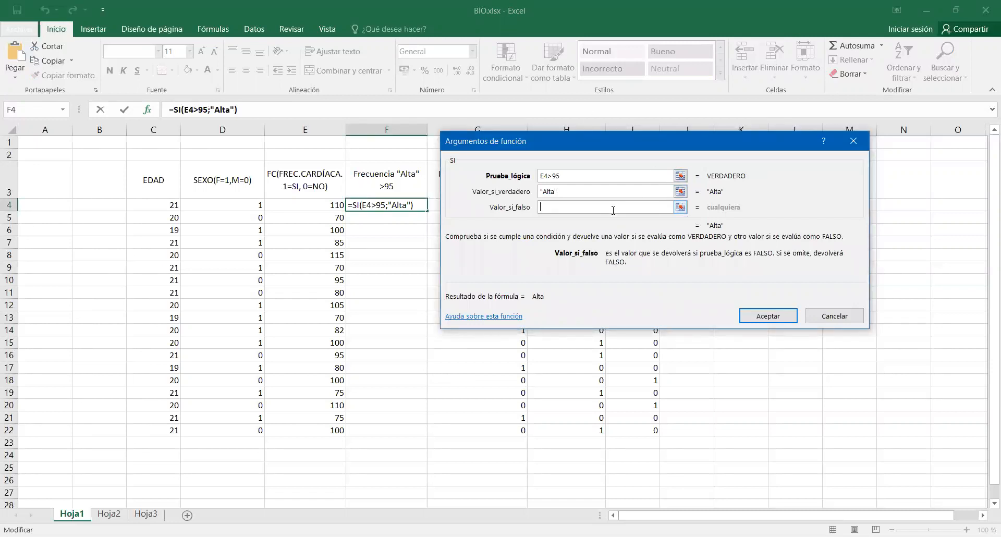
pyautogui.write('---')
pyautogui.click(758, 316)
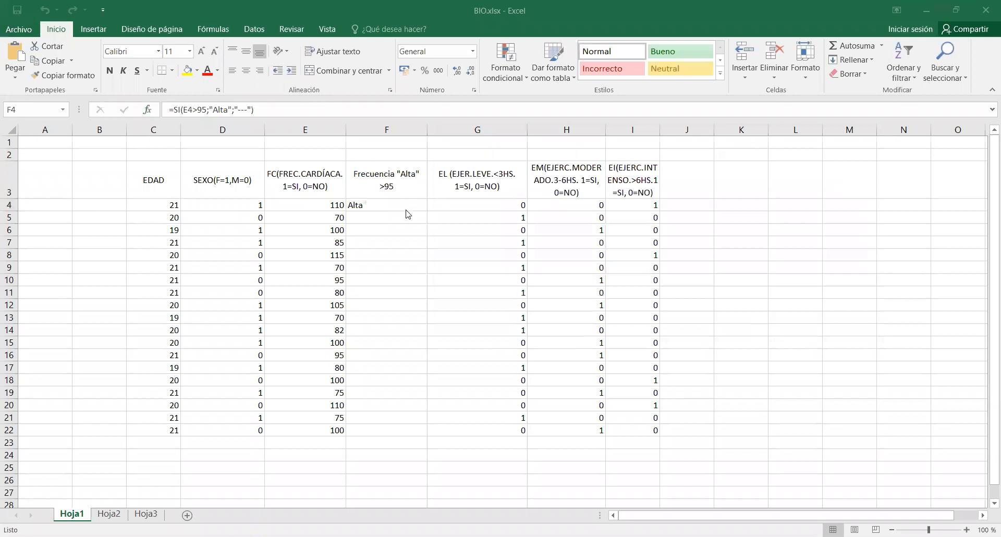
# Apply the Bueno cell style to the range F4:F22.
pyautogui.click(391, 218)
pyautogui.moveTo(392, 210); pyautogui.dragTo(401, 425)
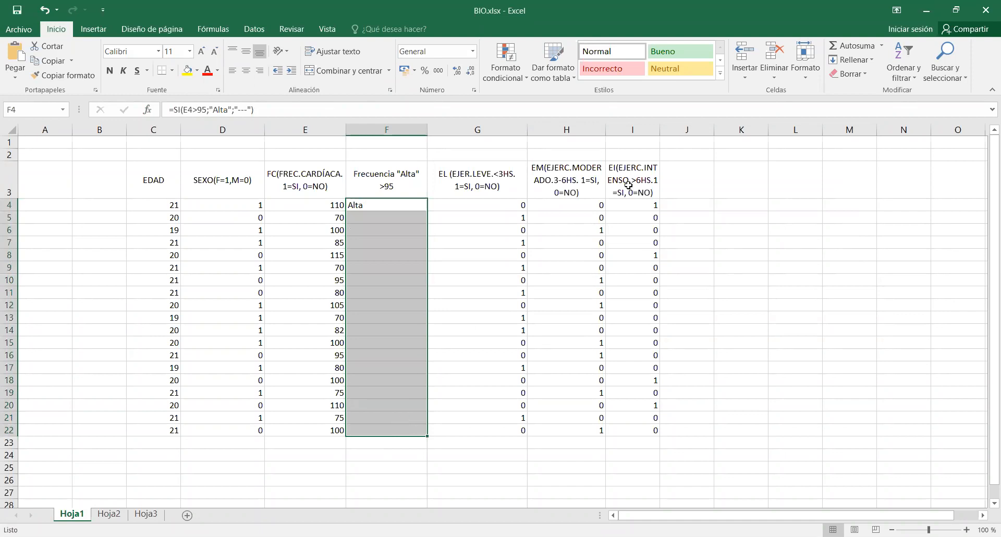
pyautogui.click(681, 44)
# Copy the SI formula from F4 down through F22.
pyautogui.click(394, 225)
pyautogui.click(395, 207)
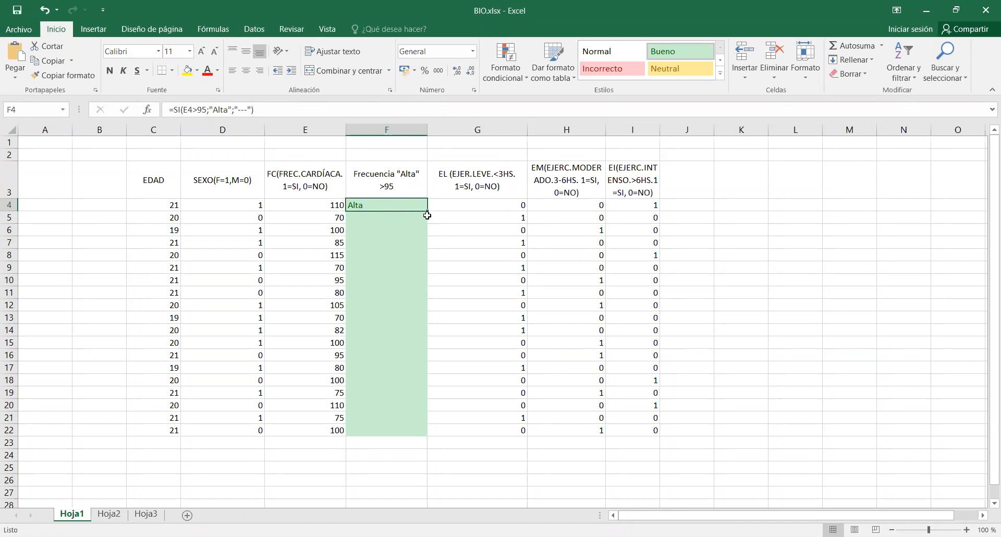
pyautogui.moveTo(428, 212); pyautogui.dragTo(418, 442)
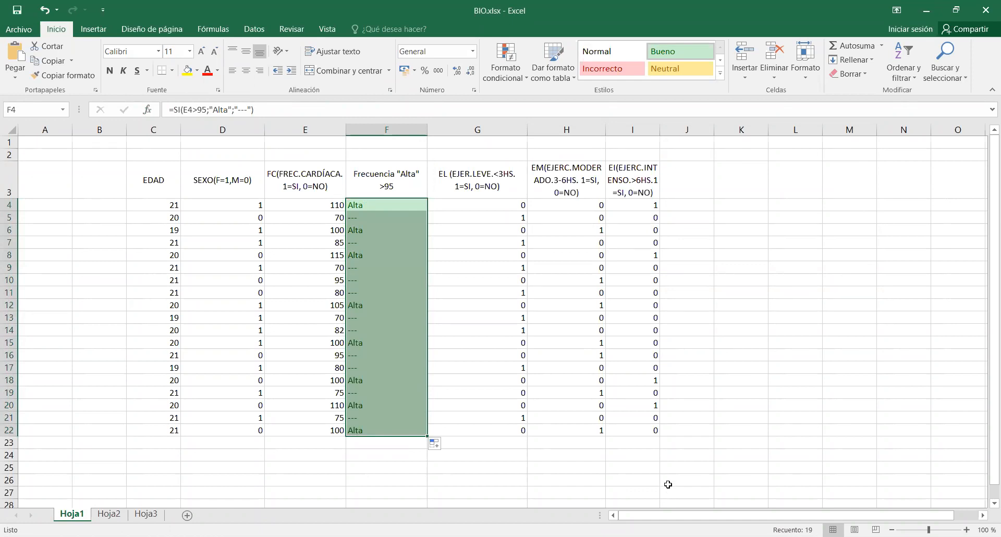
# Test the formula by setting the heart rate in E5 to 100, and restore it to 70.
pyautogui.click(324, 219)
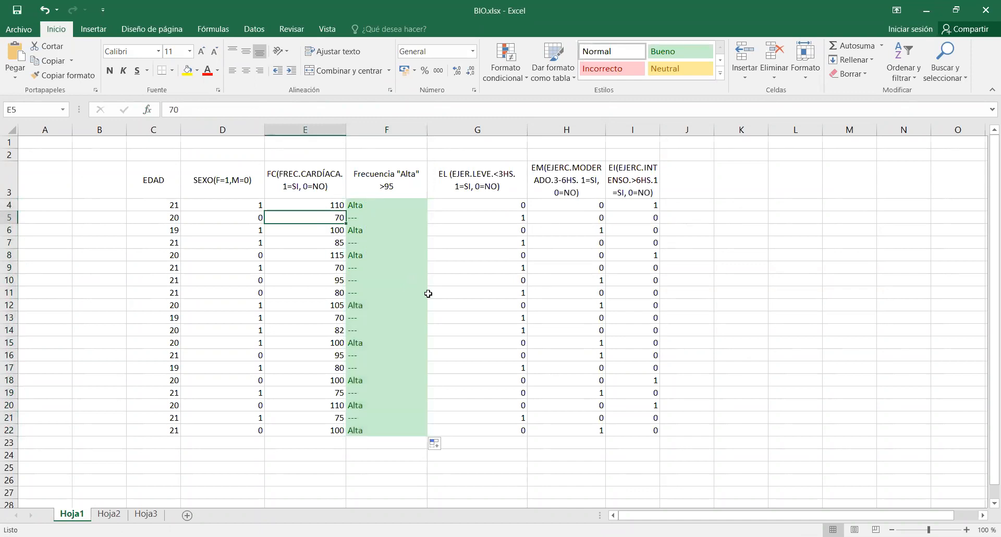
pyautogui.write('100')
pyautogui.press('Return')
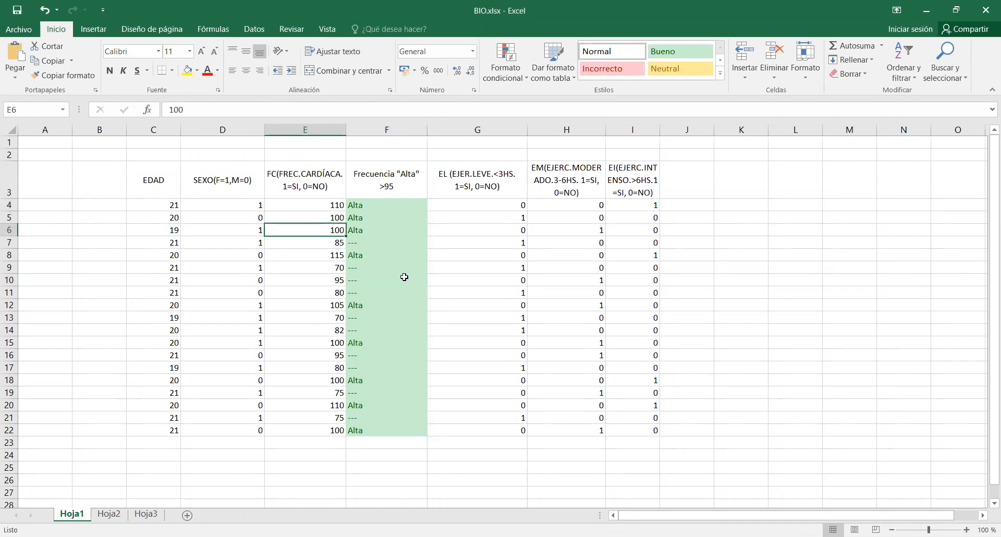
pyautogui.click(317, 217)
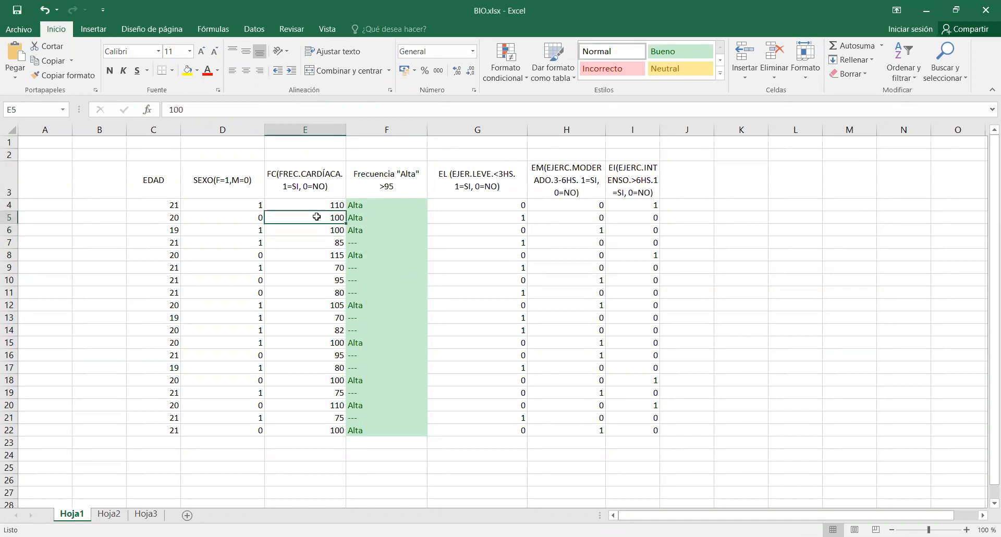
pyautogui.write('70')
pyautogui.press('Return')
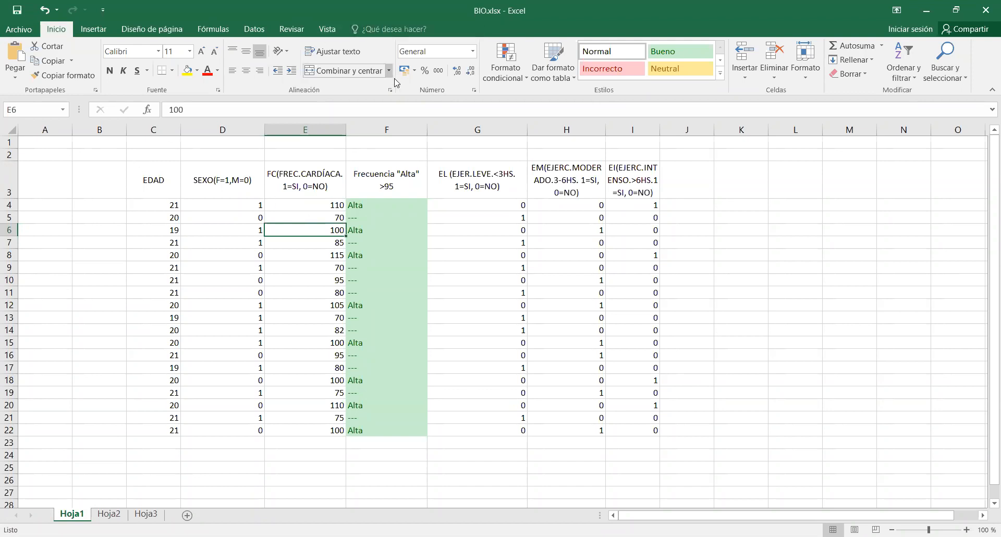
# Narrow column F slightly so its header wraps as Frecuencia over "Alta" >95.
pyautogui.moveTo(426, 131); pyautogui.dragTo(407, 129)
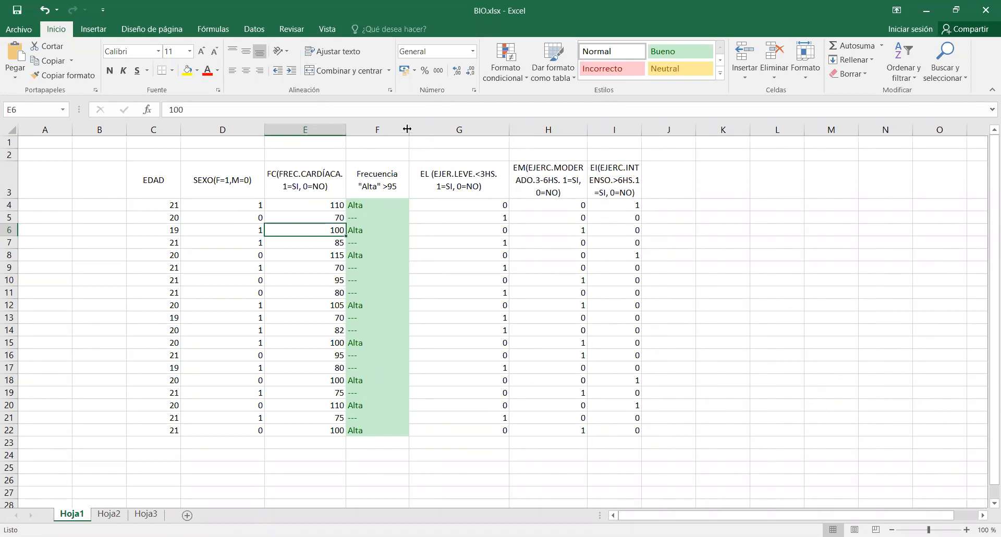
# Clear the SI formulas from cells F4 through F22, keeping the green cell style.
pyautogui.click(387, 205)
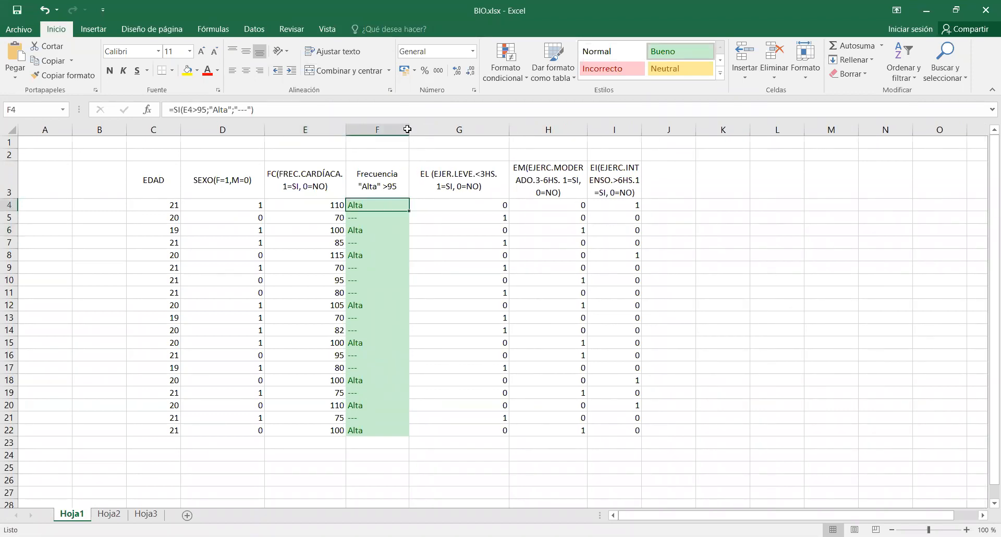
pyautogui.moveTo(384, 216); pyautogui.dragTo(377, 427)
pyautogui.press('Delete')
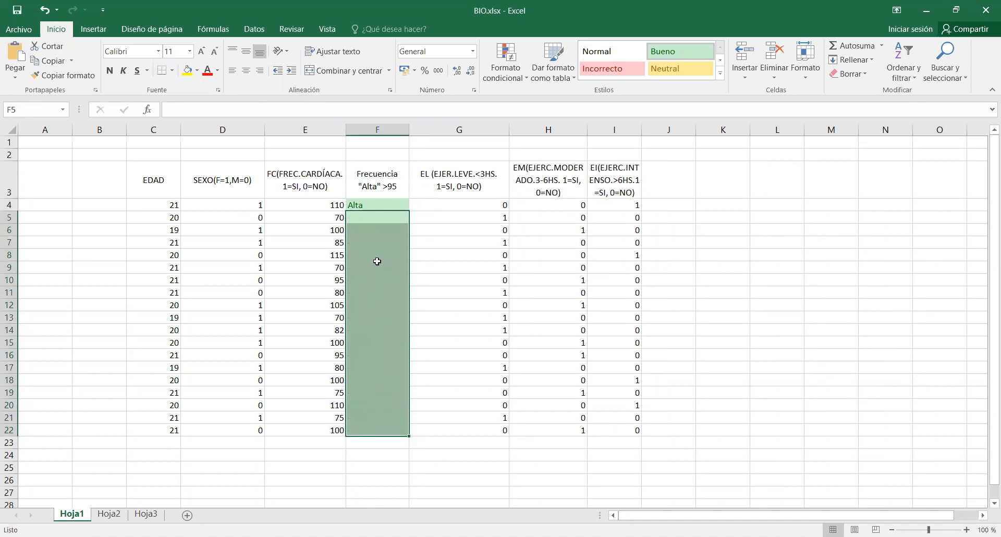
pyautogui.click(379, 205)
pyautogui.press('Delete')
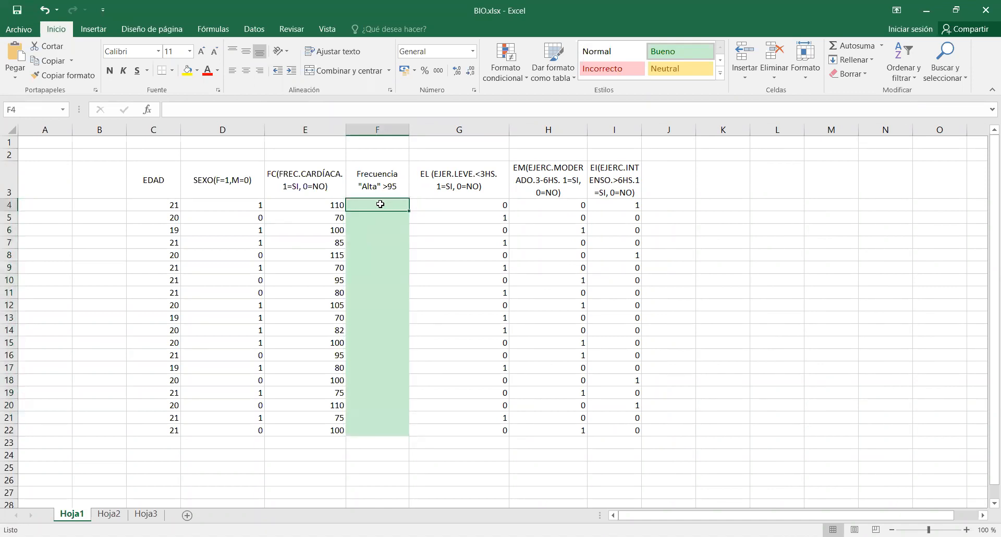
# Insert the SI function in F4, choosing it from the full list of functions.
pyautogui.click(148, 109)
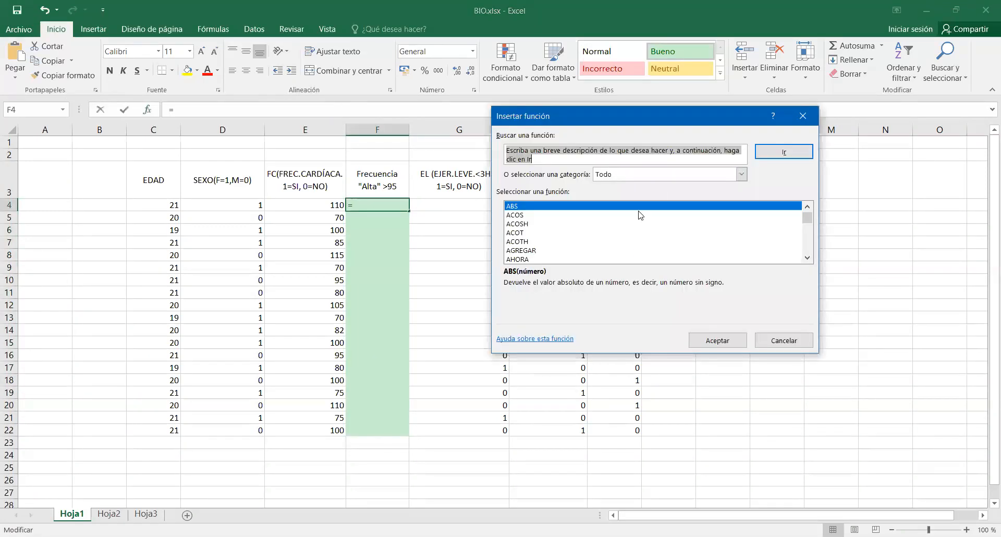
pyautogui.scroll(-20, 514, 230)
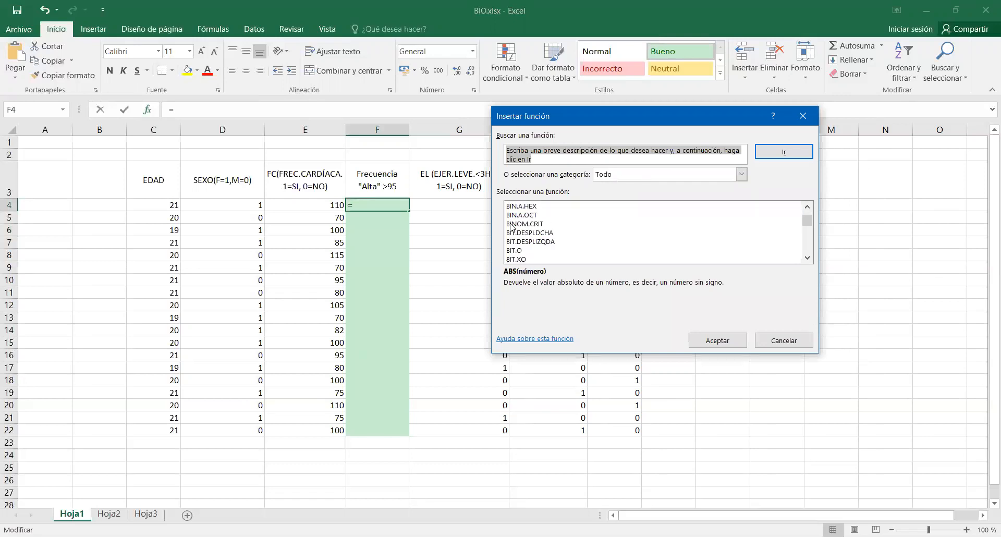
pyautogui.click(511, 224)
pyautogui.press('s')
pyautogui.scroll(-2, 511, 228)
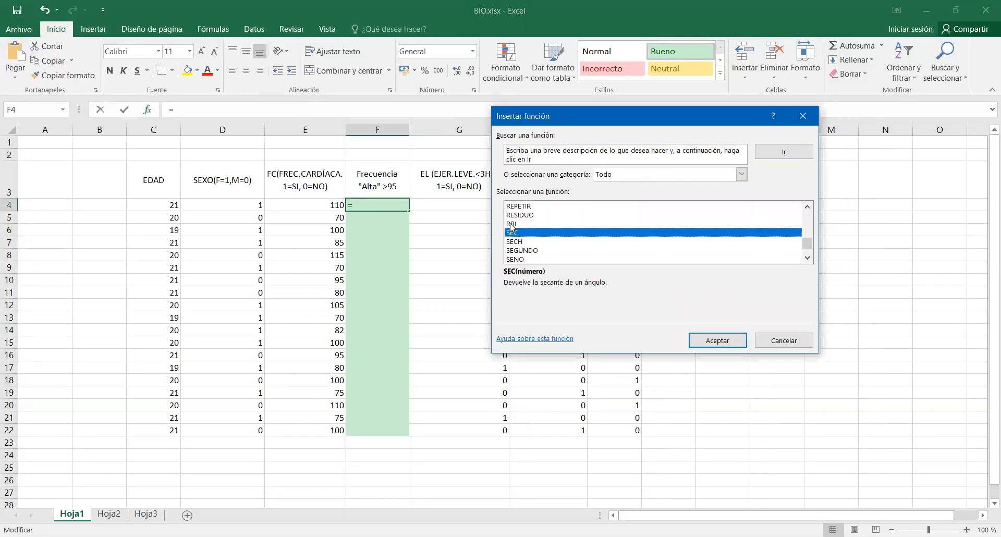
pyautogui.click(523, 259)
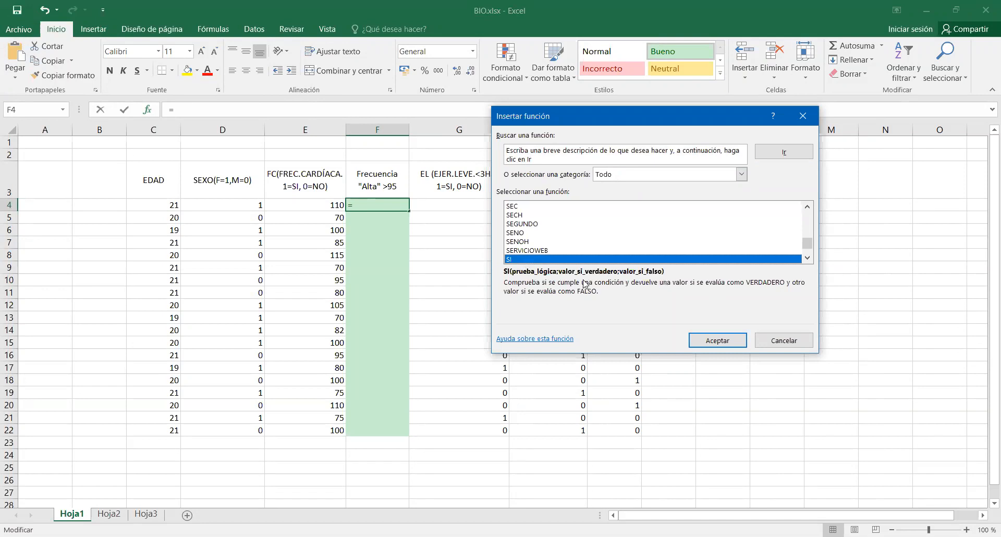
pyautogui.click(711, 341)
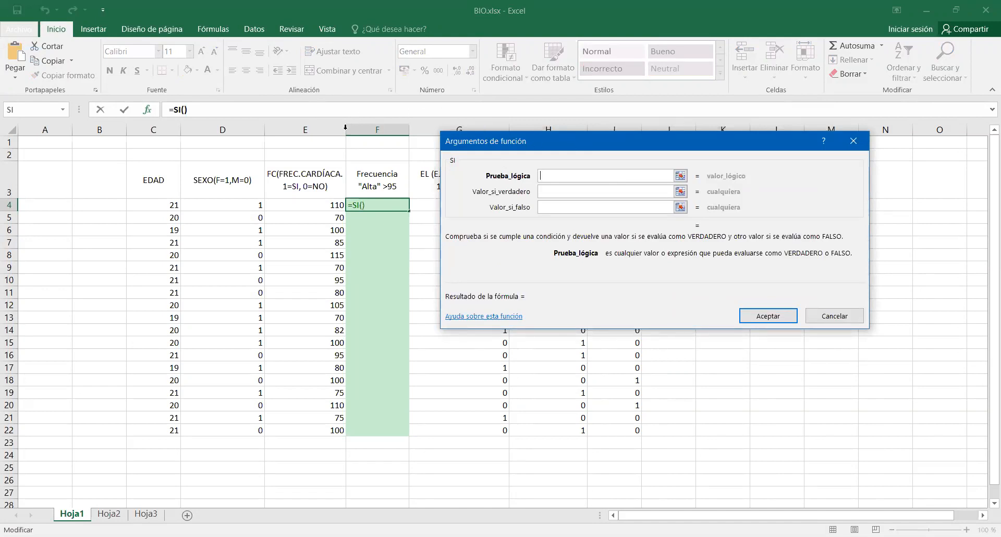
# Set the SI arguments to test E4>95 and return "Alta" if true or "----" if false, and copy the formula down through F22.
pyautogui.click(317, 202)
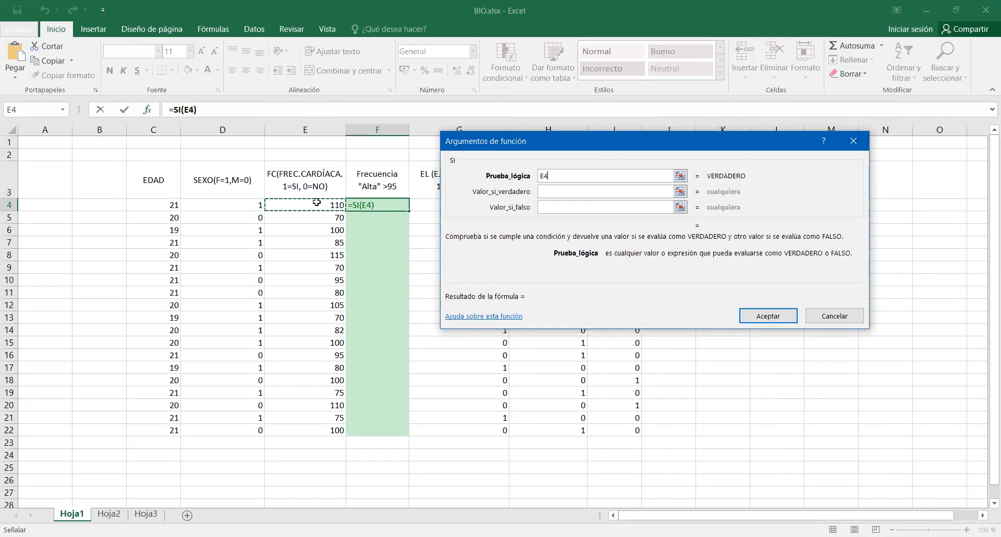
pyautogui.write('>')
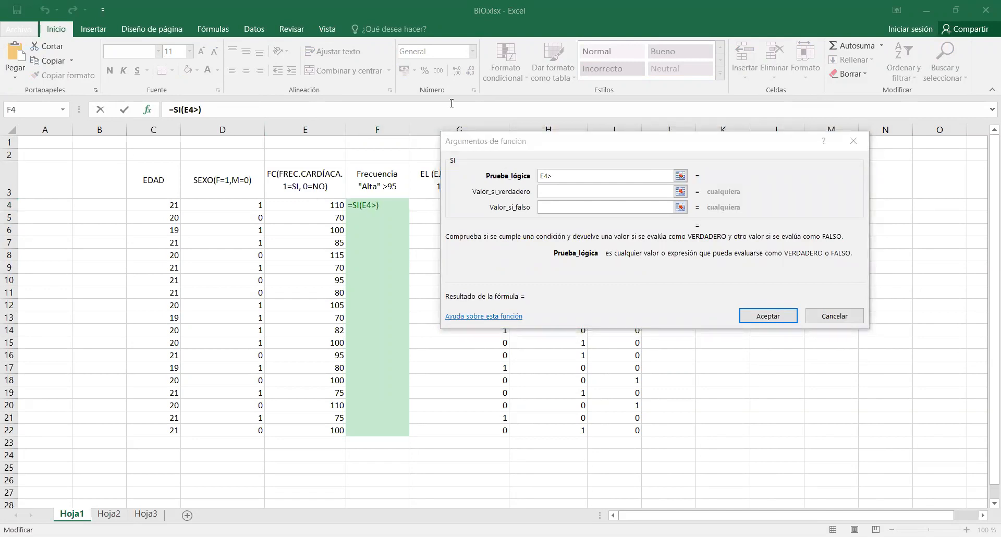
pyautogui.click(602, 176)
pyautogui.write('95')
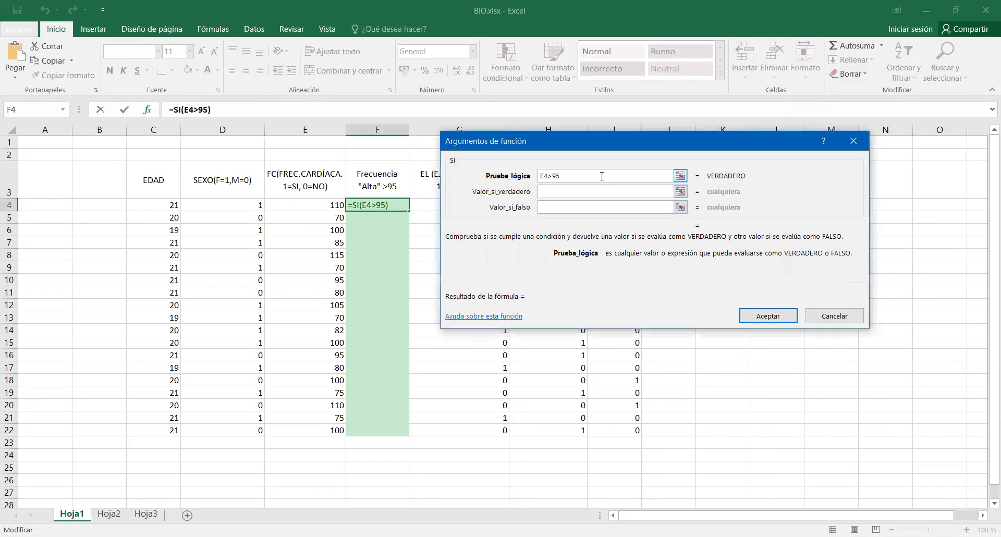
pyautogui.click(606, 193)
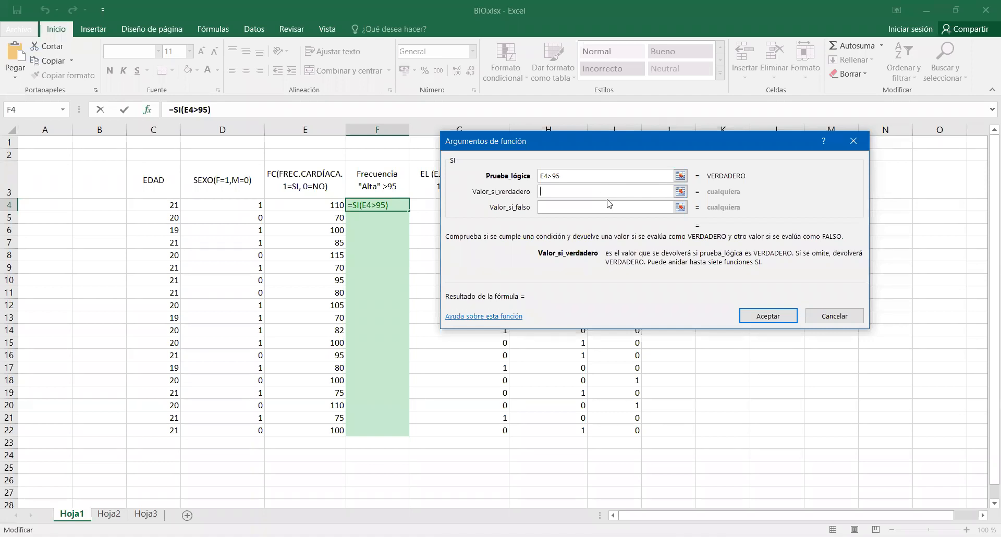
pyautogui.write('Alta')
pyautogui.click(588, 205)
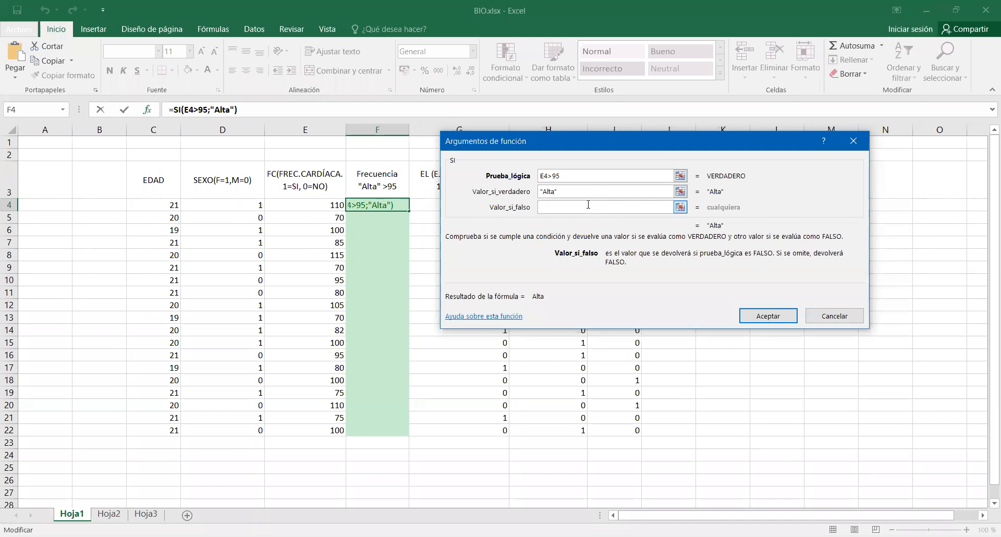
pyautogui.write('----')
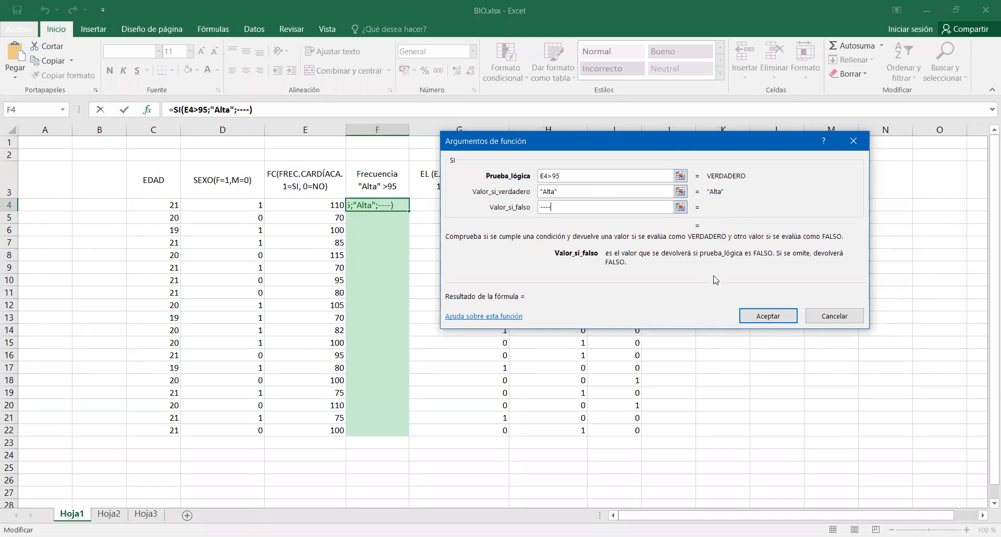
pyautogui.click(778, 313)
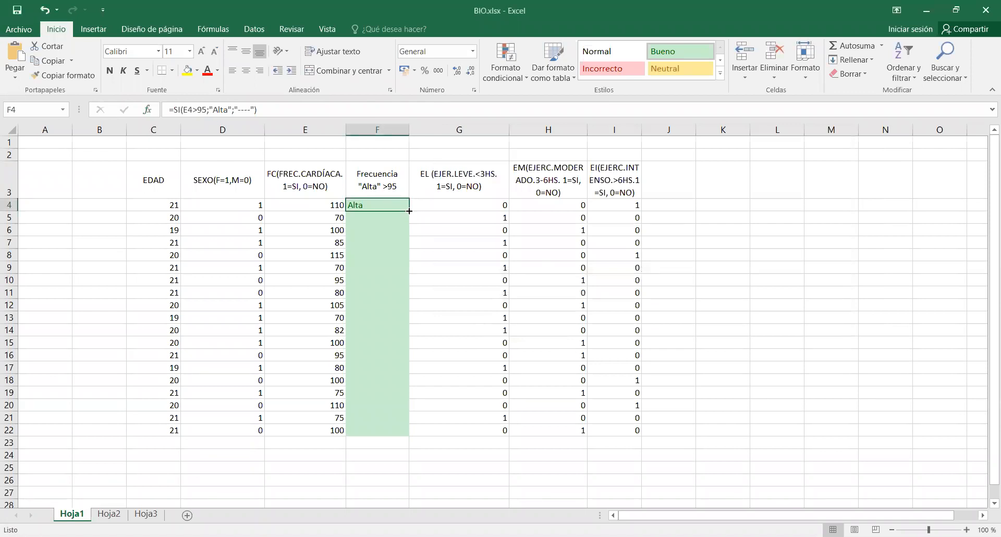
pyautogui.moveTo(409, 211); pyautogui.dragTo(422, 443)
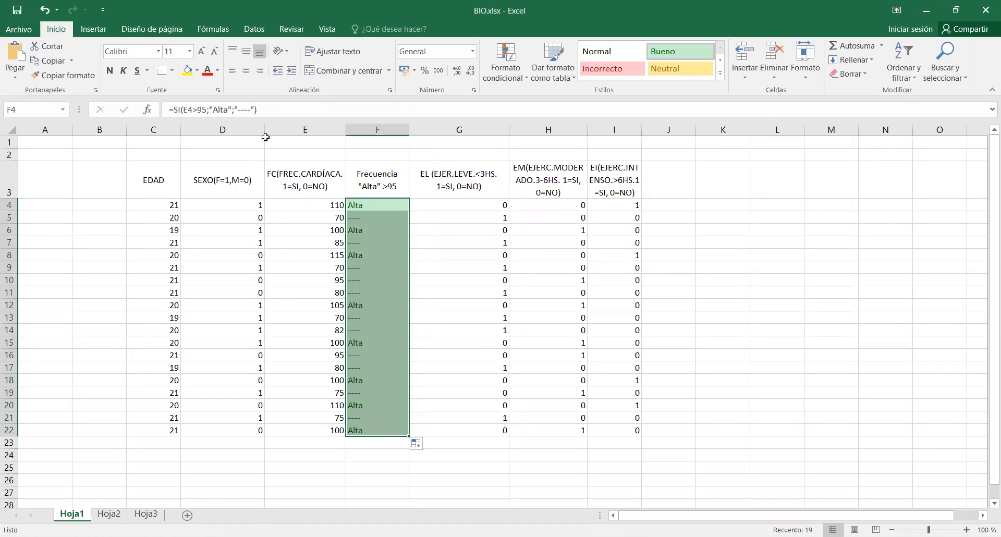
# Change the header in F3 to Frecuencia Cardiaca "Alta" >95.
pyautogui.click(287, 177)
pyautogui.click(385, 183)
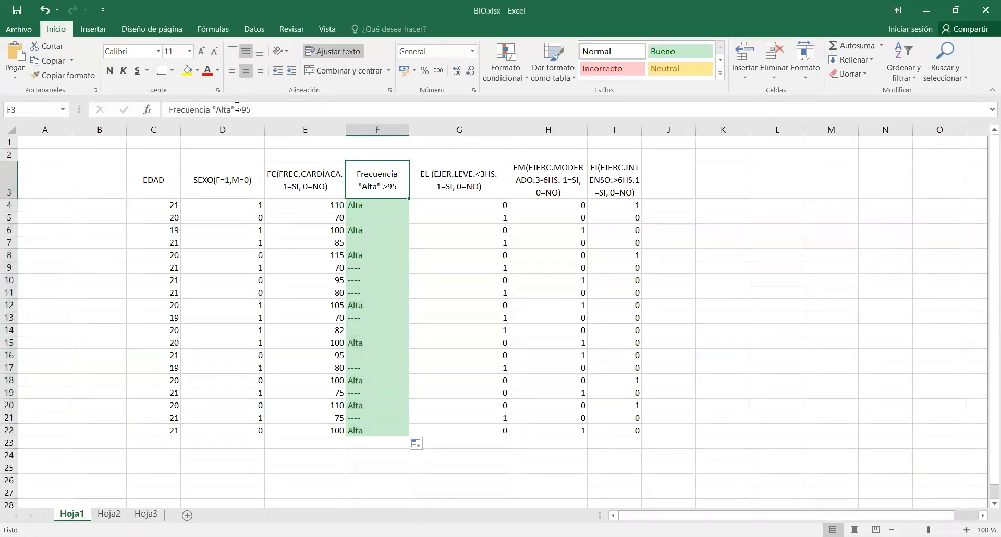
pyautogui.click(212, 109)
pyautogui.write('C')
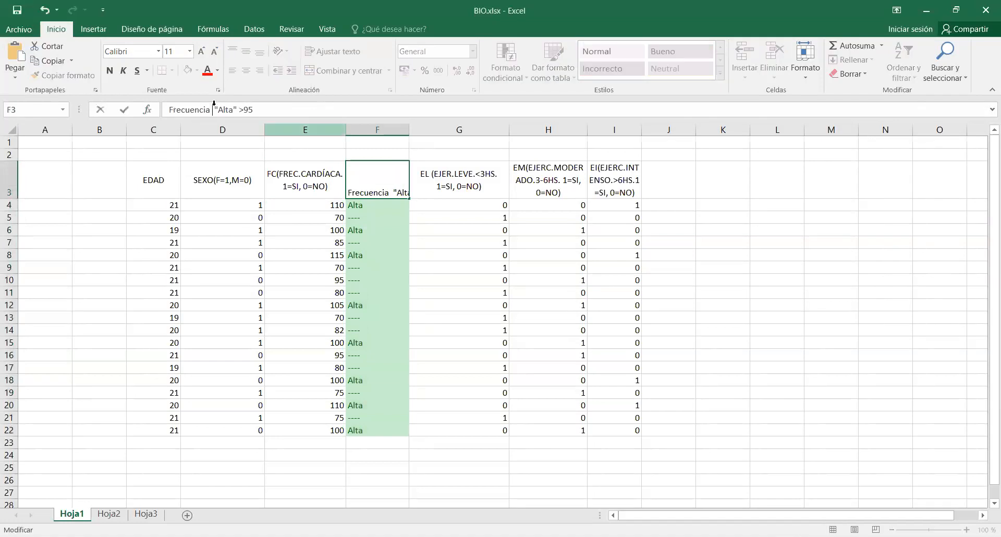
pyautogui.write('ardi')
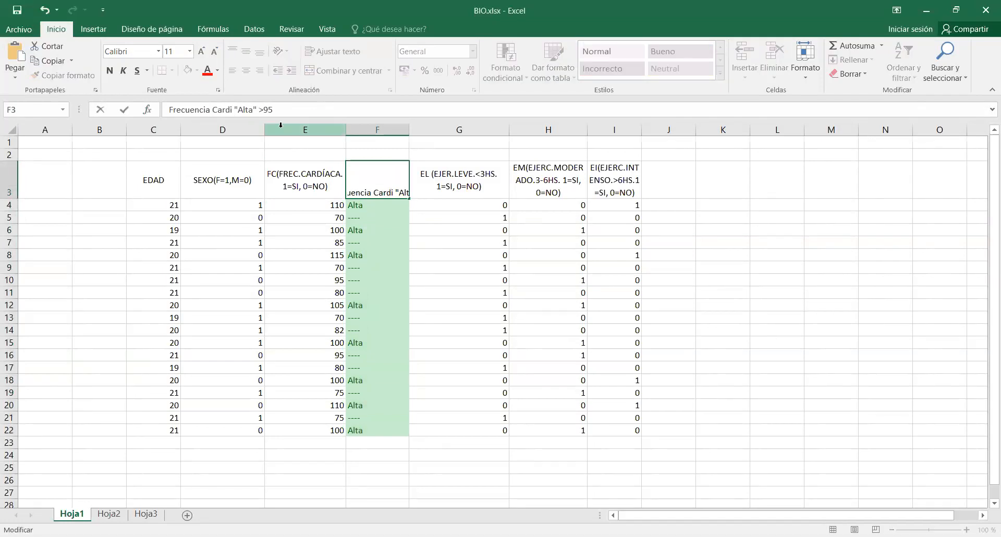
pyautogui.write('aca')
pyautogui.press('Return')
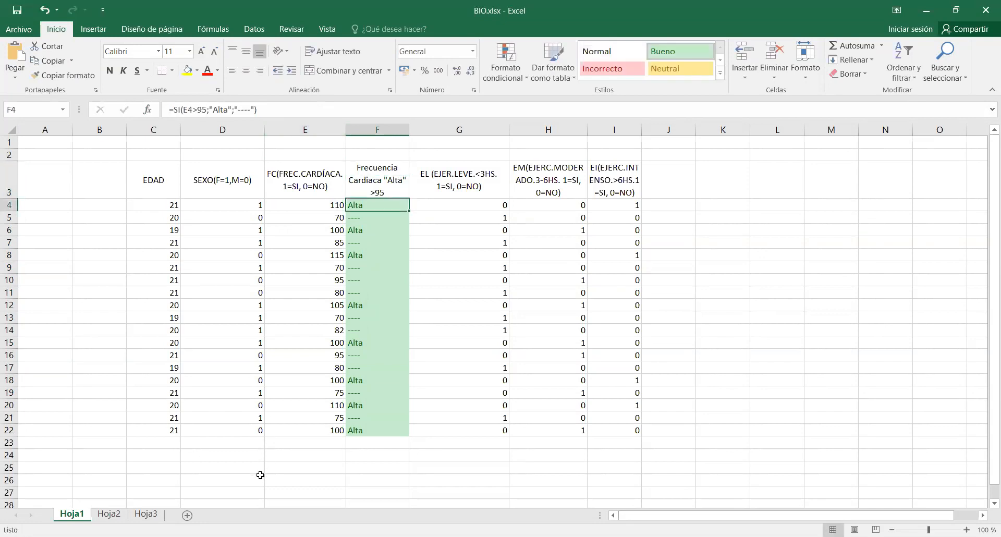
# Start a summary table below the data with Sexo in D25, F in D26 and M in D27.
pyautogui.click(252, 457)
pyautogui.scroll(-1, 251, 458)
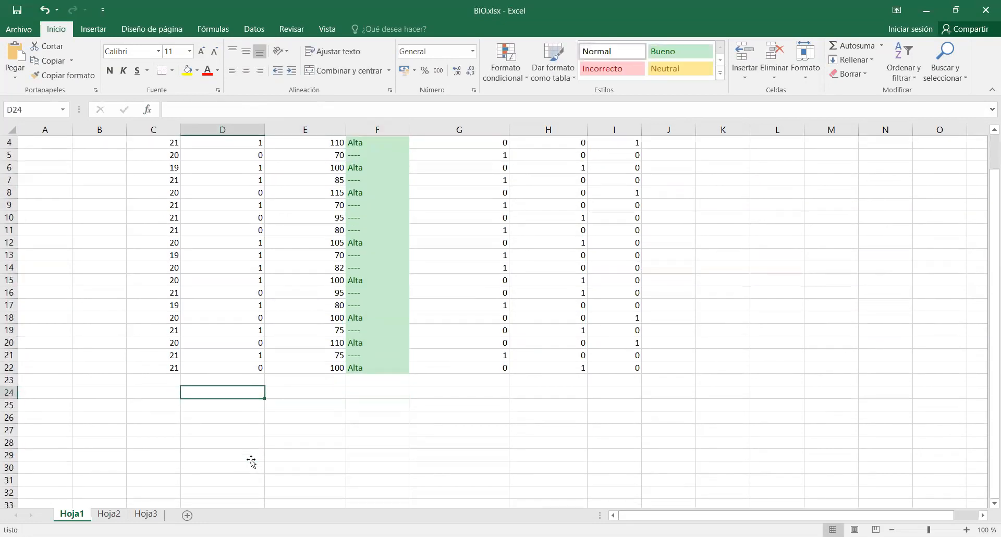
pyautogui.click(242, 410)
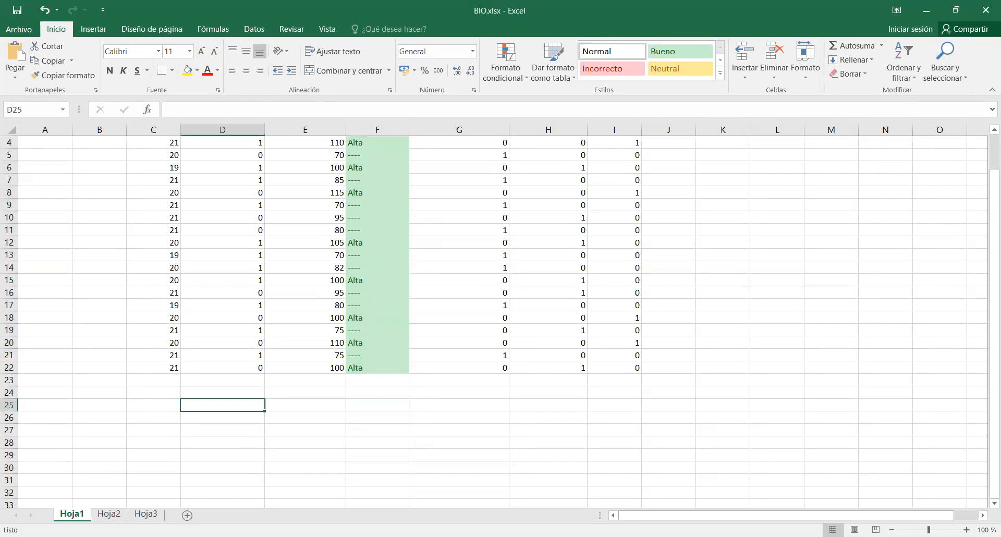
pyautogui.write('Sexo')
pyautogui.press('Return')
pyautogui.write('F')
pyautogui.press('Return')
pyautogui.write('M')
# Add the column headings Frec. in E25 and % in F25 of the summary table.
pyautogui.press('Up')
pyautogui.press('Up')
pyautogui.press('Right')
pyautogui.write('Dre')
pyautogui.press('BackSpace')
pyautogui.press('BackSpace')
pyautogui.press('BackSpace')
pyautogui.write('Frec.')
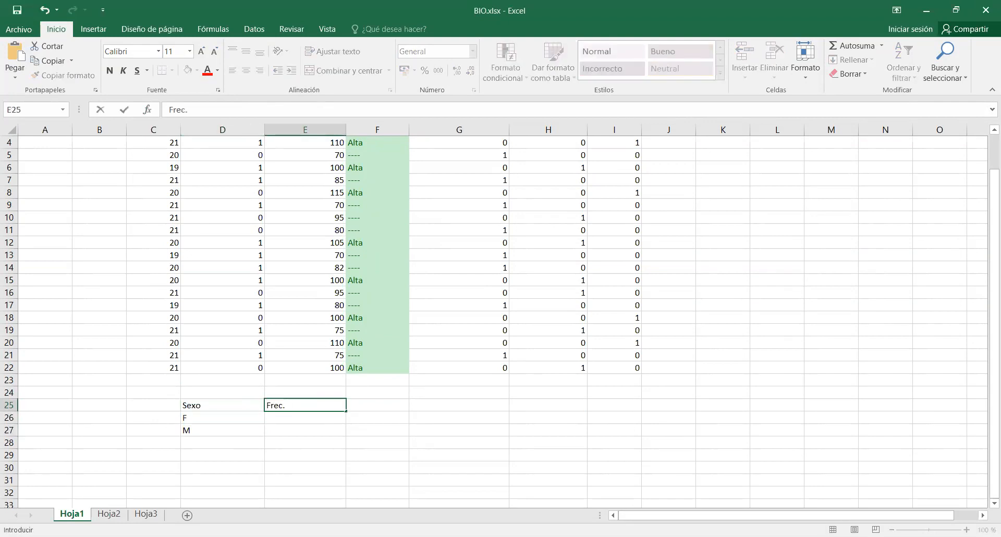
pyautogui.press('Right')
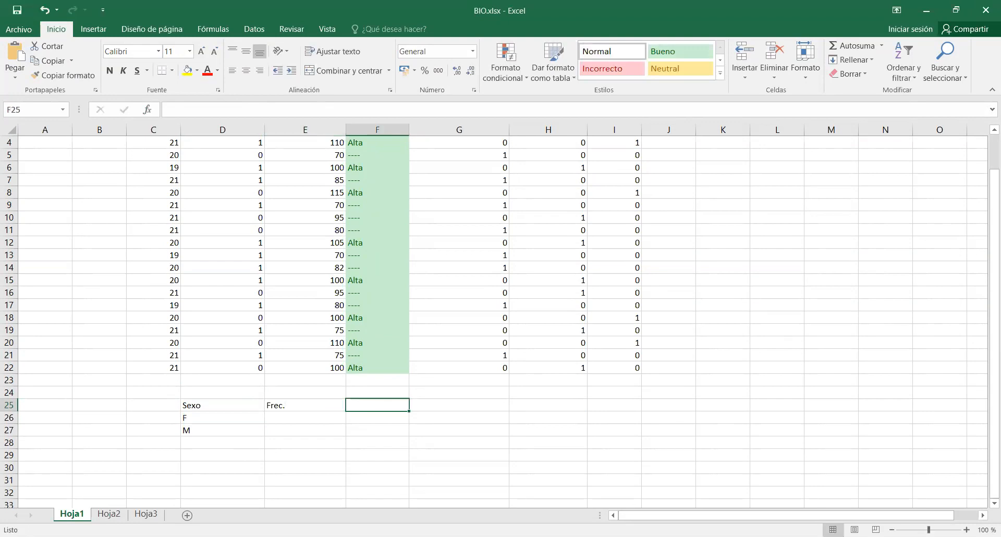
pyautogui.write('%')
pyautogui.press('Return')
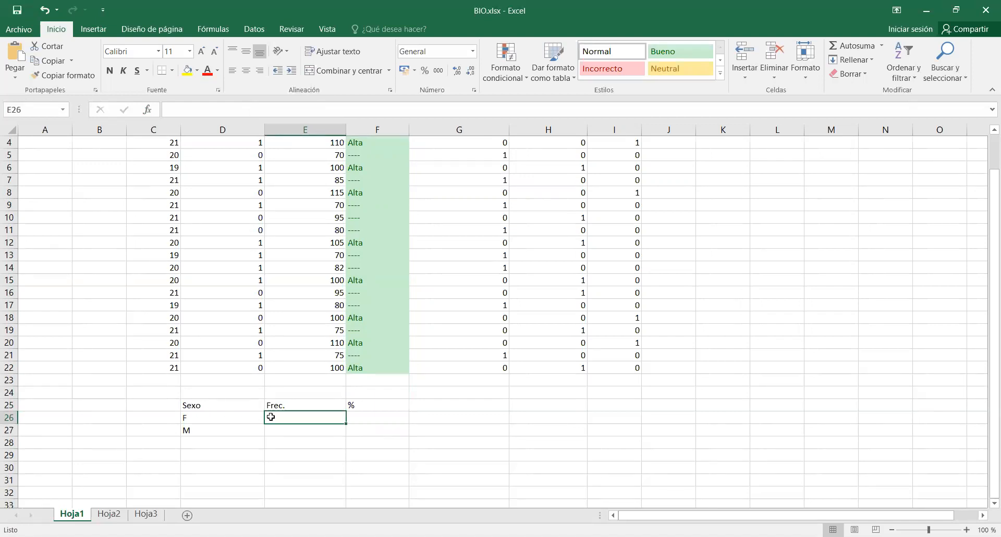
# Apply all borders and a yellow fill to the summary cells E26:F27.
pyautogui.click(247, 443)
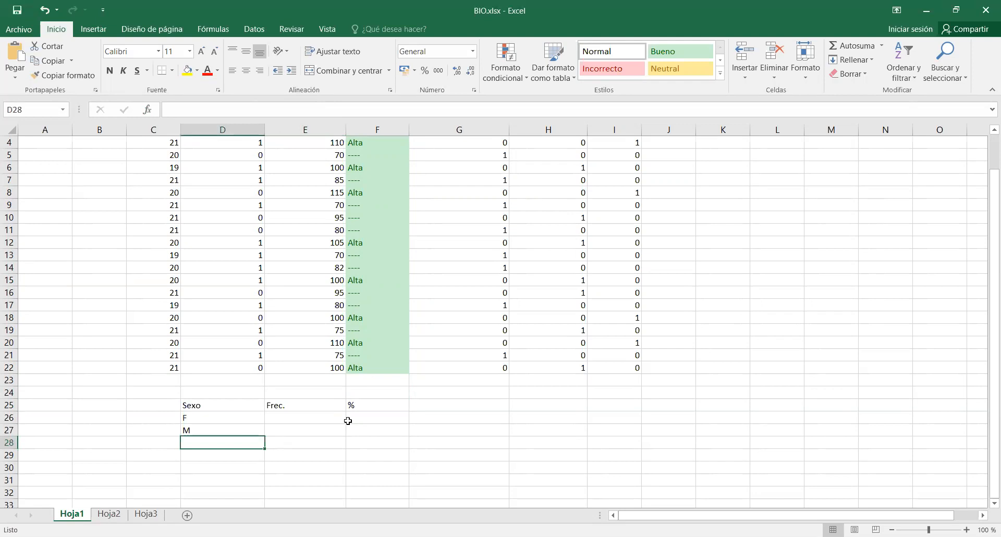
pyautogui.moveTo(320, 417); pyautogui.dragTo(357, 430)
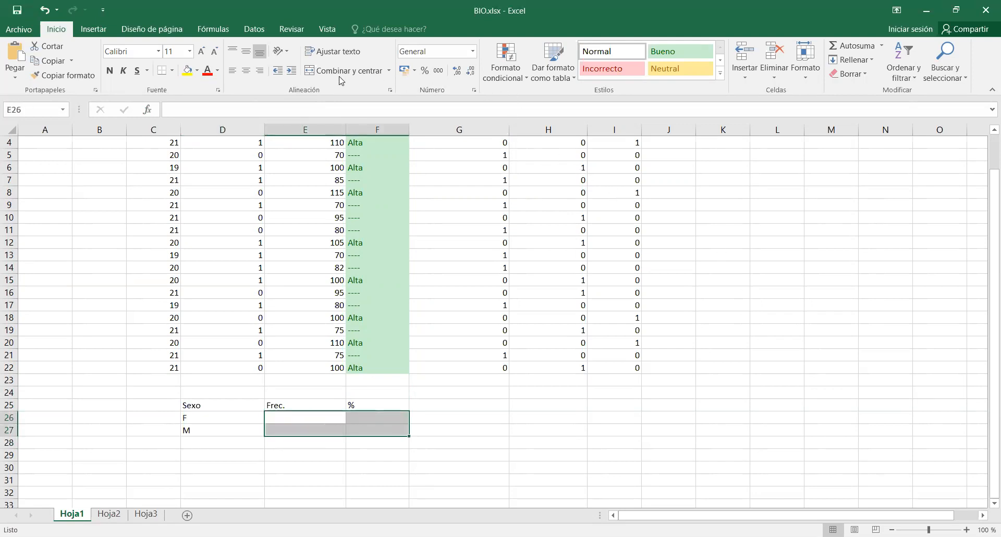
pyautogui.click(172, 70)
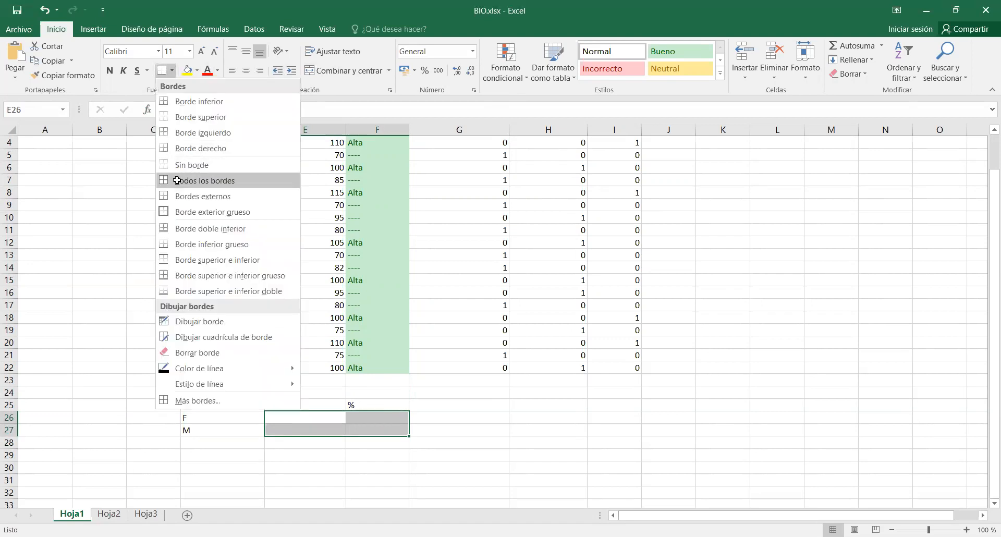
pyautogui.click(177, 182)
pyautogui.click(186, 70)
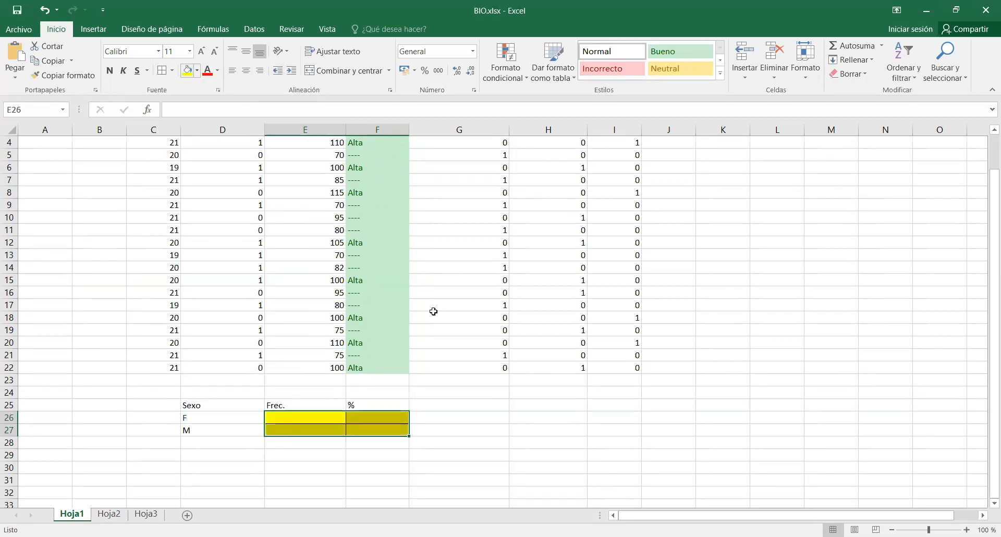
# Insert the CONTAR.SI function in E26, the frequency cell for sex F, choosing it from the full list of functions.
pyautogui.click(325, 418)
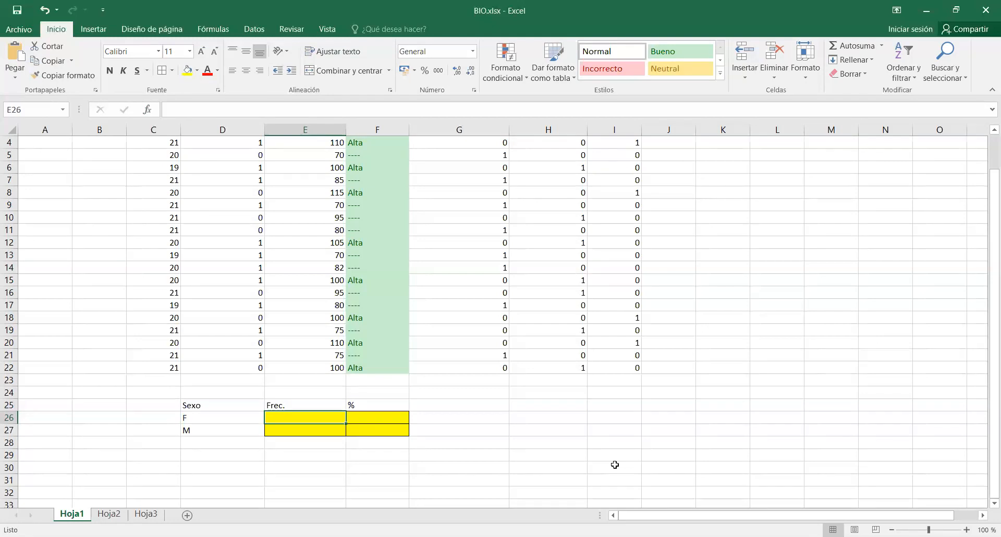
pyautogui.scroll(1, 615, 464)
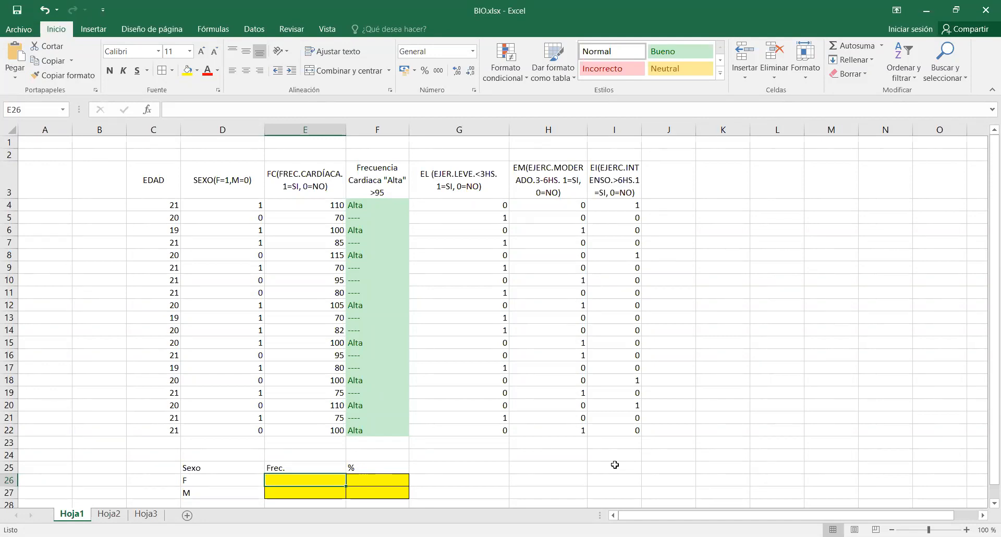
pyautogui.click(149, 110)
pyautogui.click(528, 224)
pyautogui.scroll(-6, 529, 228)
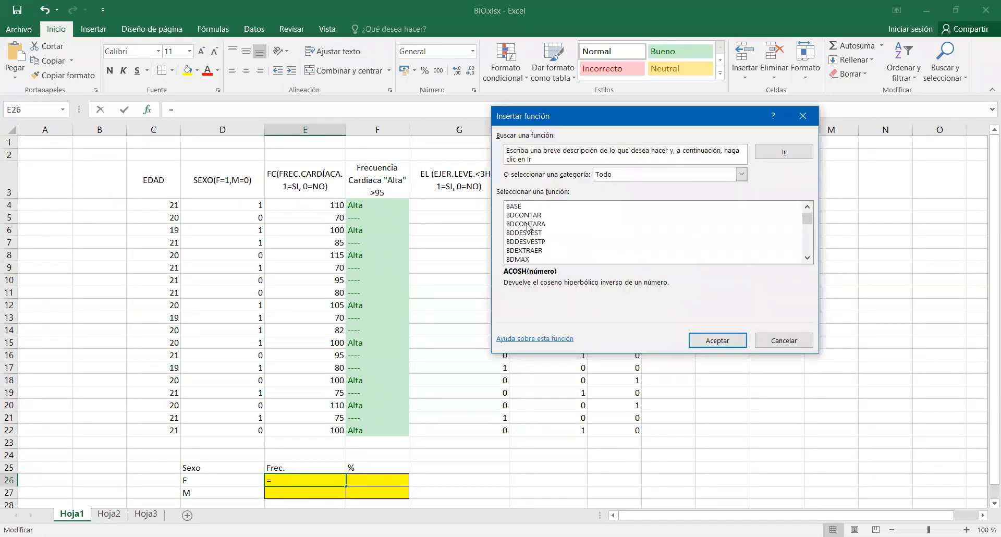
pyautogui.press('c')
pyautogui.scroll(-4, 529, 228)
pyautogui.scroll(-5, 528, 228)
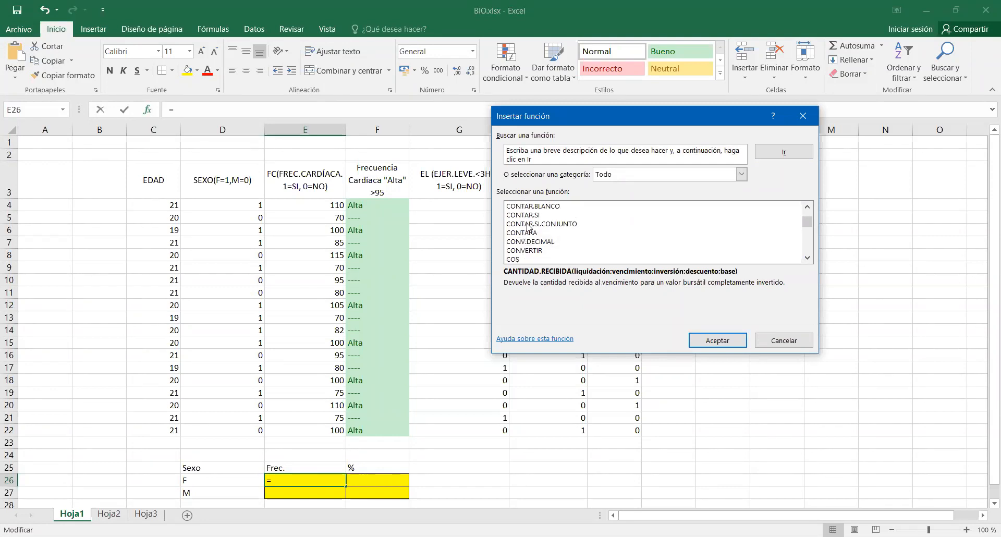
pyautogui.click(540, 215)
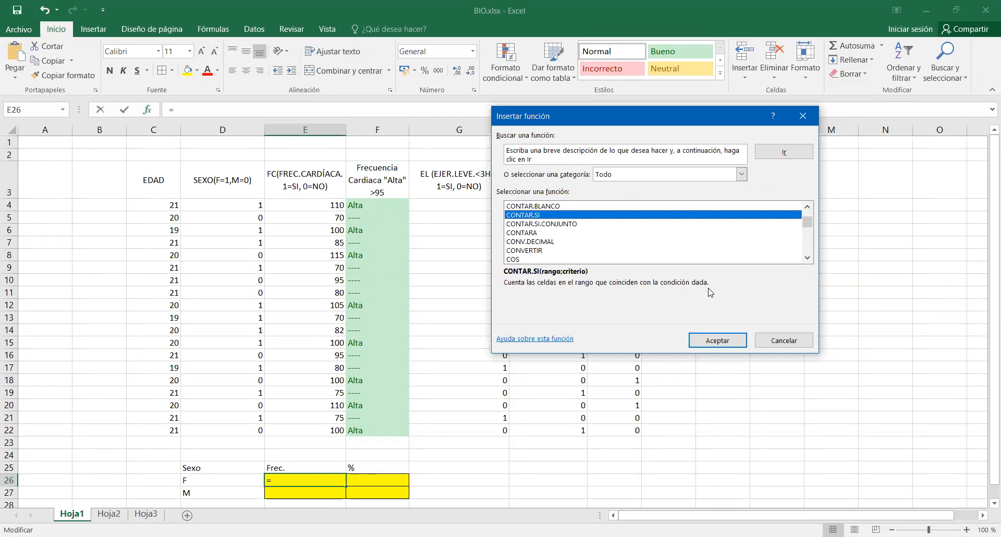
pyautogui.click(729, 342)
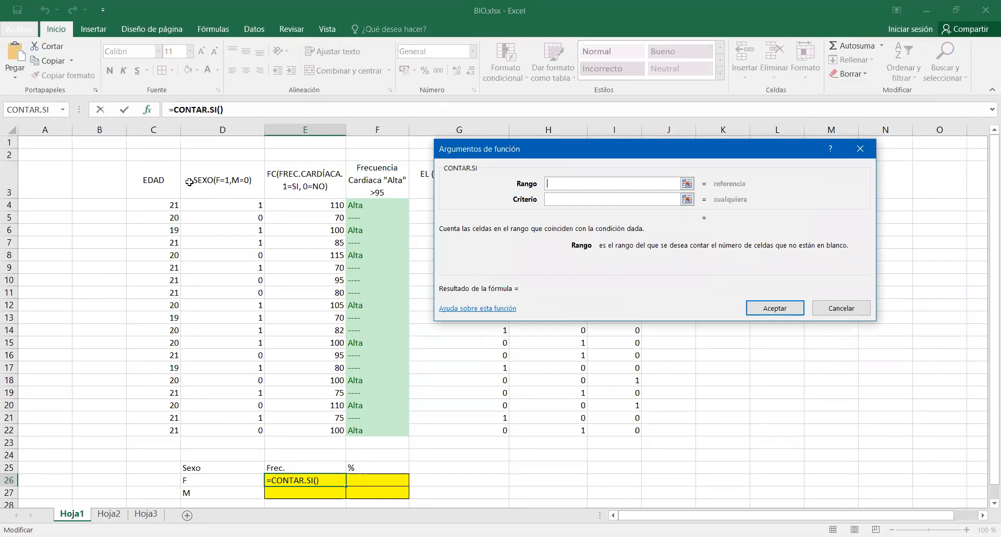
# Complete the CONTAR.SI function in E26 with the range D4:D22 and the criterion 1.
pyautogui.click(224, 203)
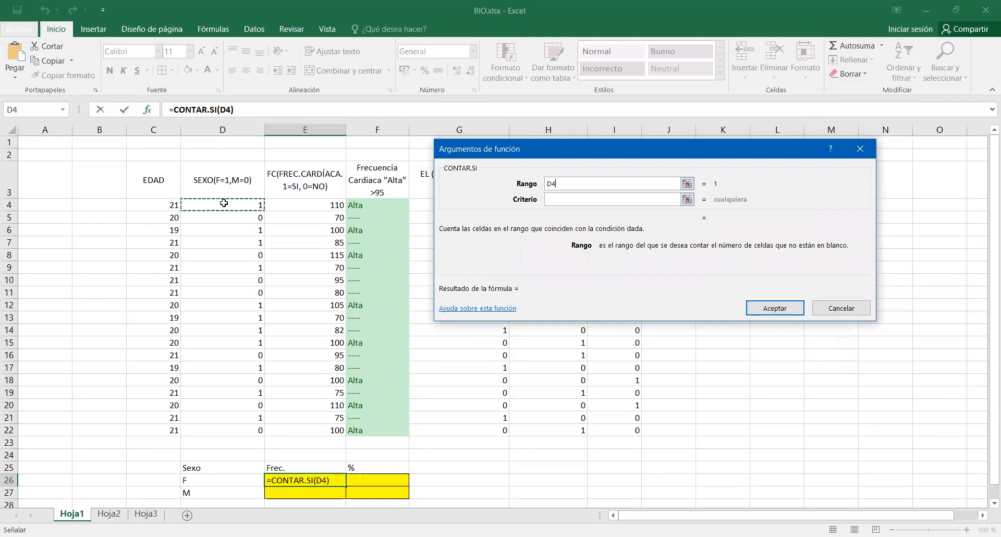
pyautogui.hotkey('ctrl', 'shift', 'Down')
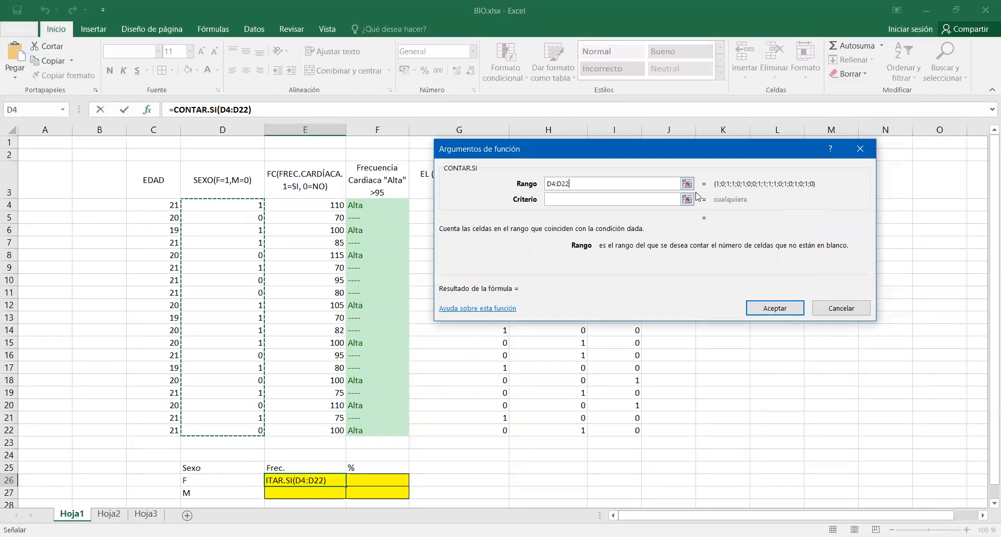
pyautogui.click(657, 199)
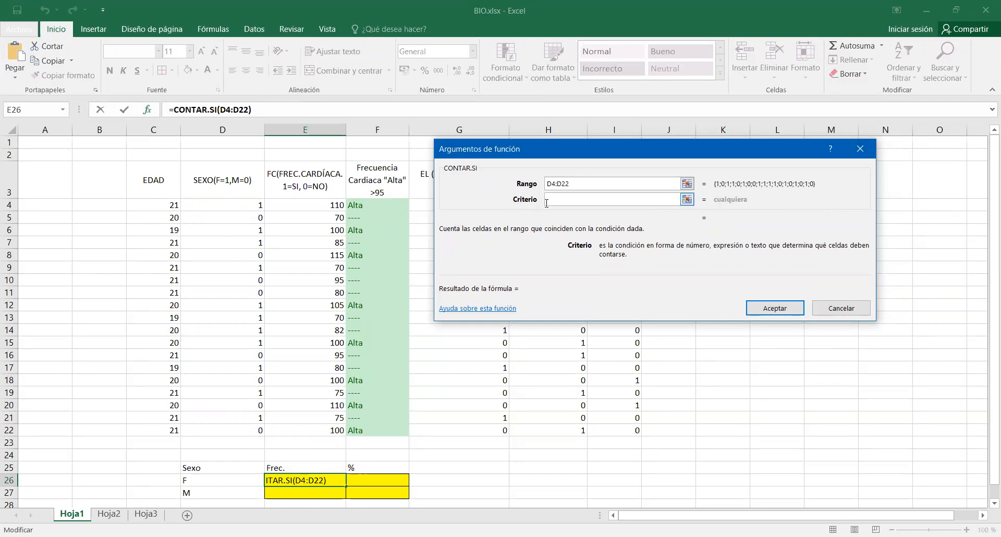
pyautogui.write('1')
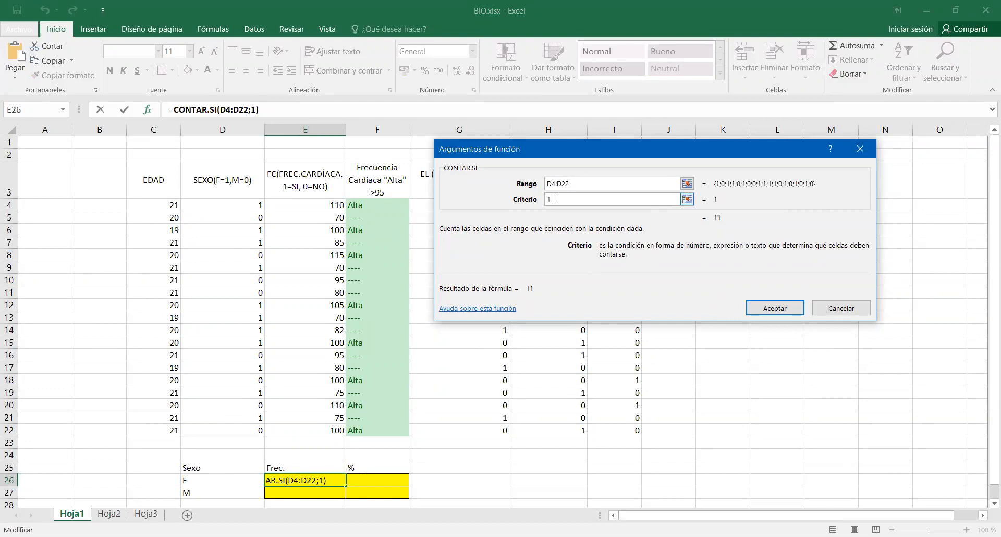
pyautogui.click(793, 316)
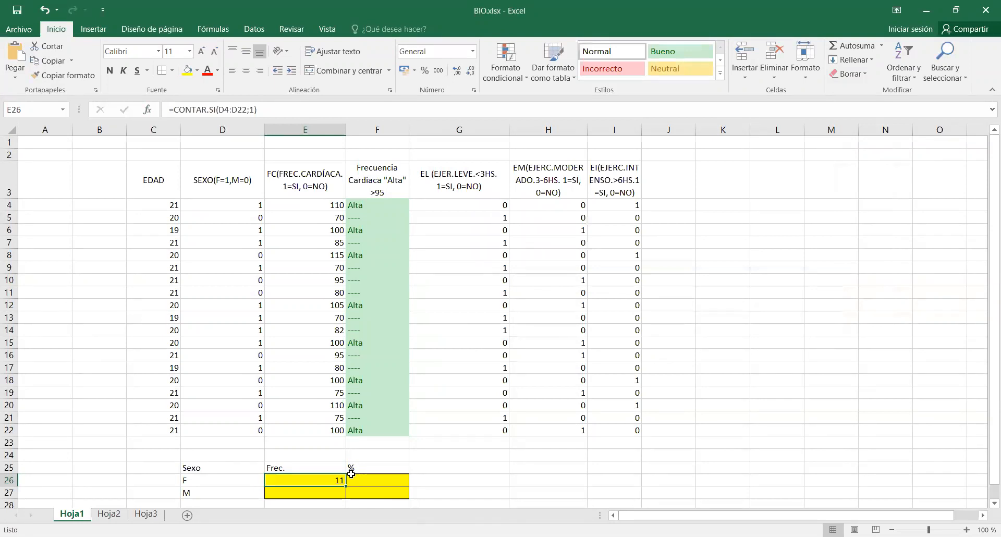
# Insert the CONTAR.SI function in E27, the frequency cell for sex M.
pyautogui.click(334, 490)
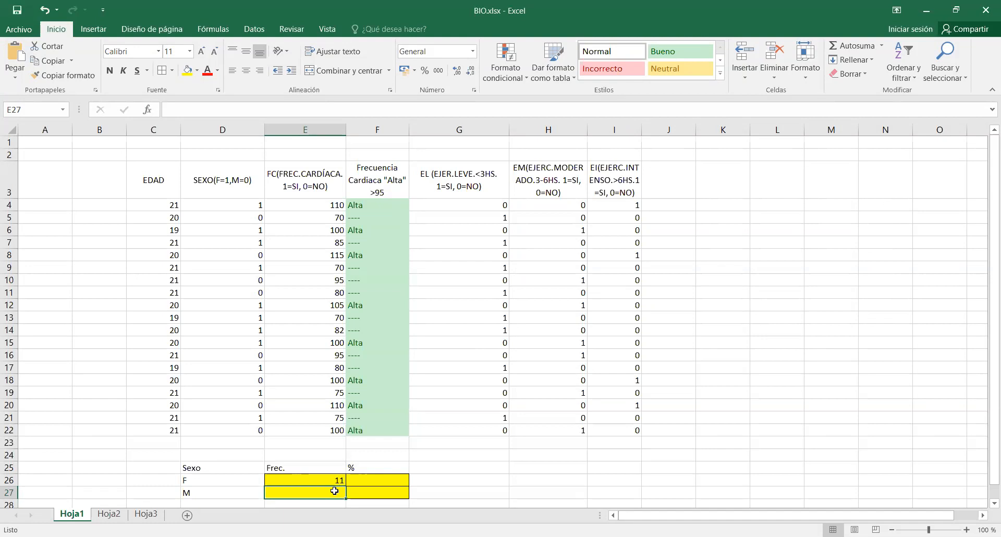
pyautogui.scroll(-1, 335, 491)
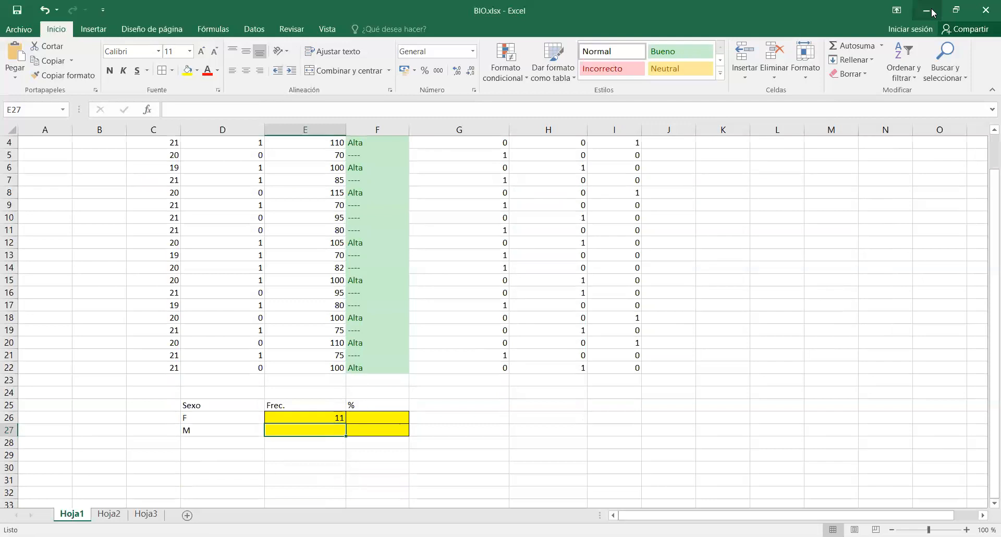
pyautogui.click(689, 441)
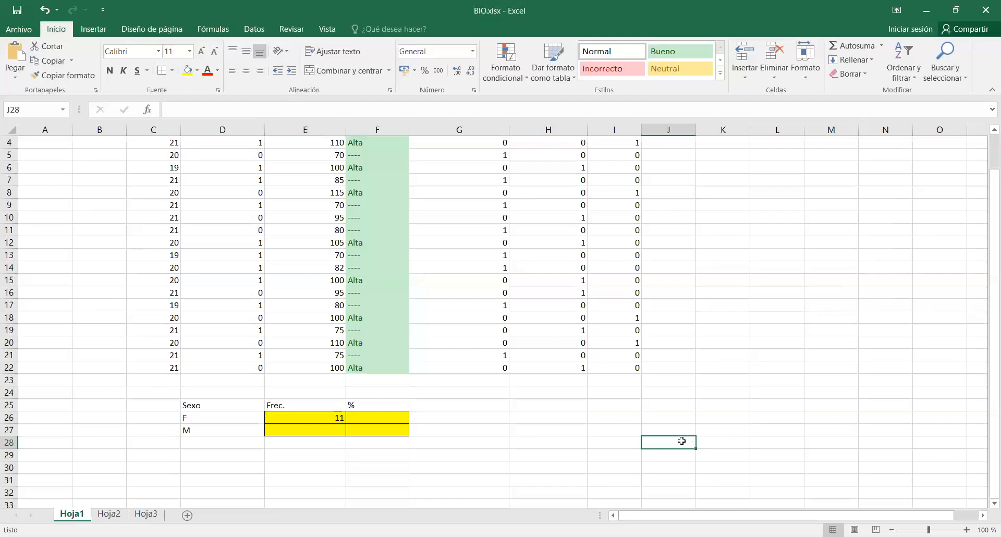
pyautogui.click(330, 430)
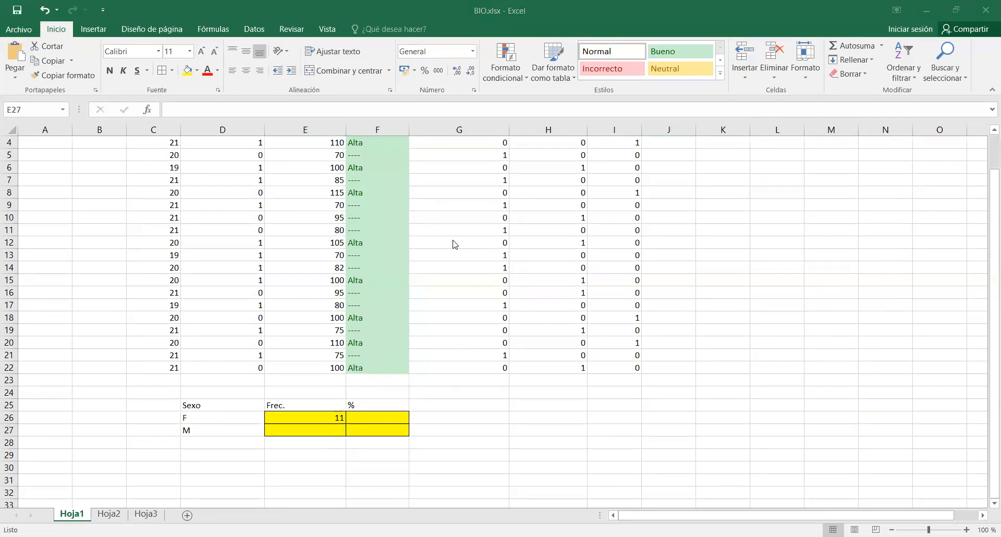
pyautogui.click(330, 431)
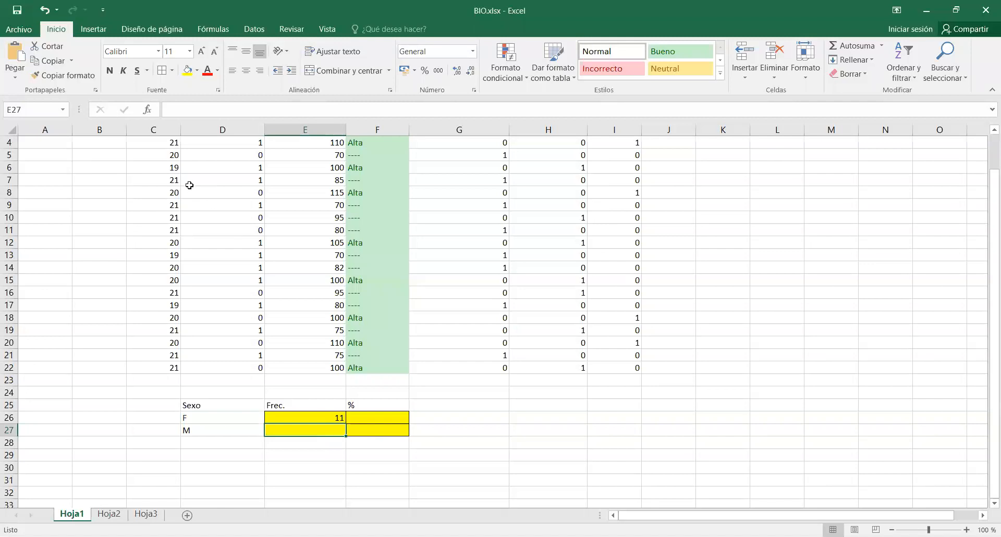
pyautogui.hotkey('shift', 'F3')
pyautogui.click(509, 252)
pyautogui.scroll(-5, 509, 255)
pyautogui.scroll(-20, 508, 254)
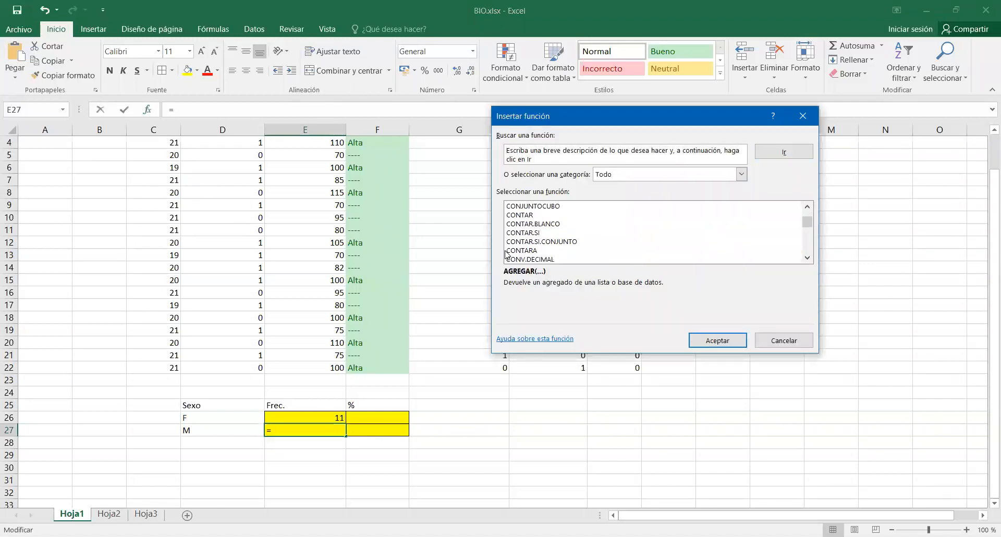
pyautogui.click(523, 233)
pyautogui.click(715, 341)
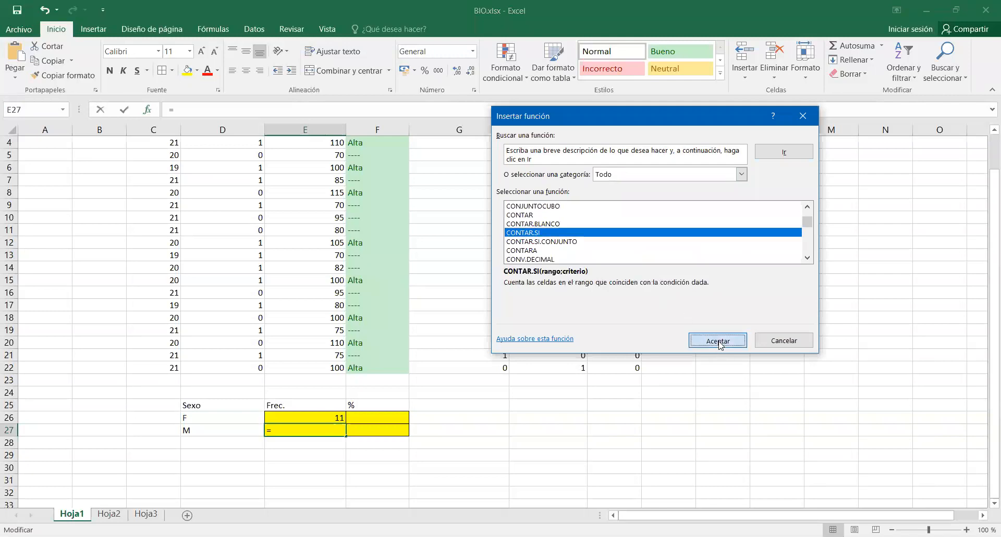
# Complete the CONTAR.SI function in E27 with the range D4:D22 and the criterion 0.
pyautogui.click(687, 185)
pyautogui.click(237, 367)
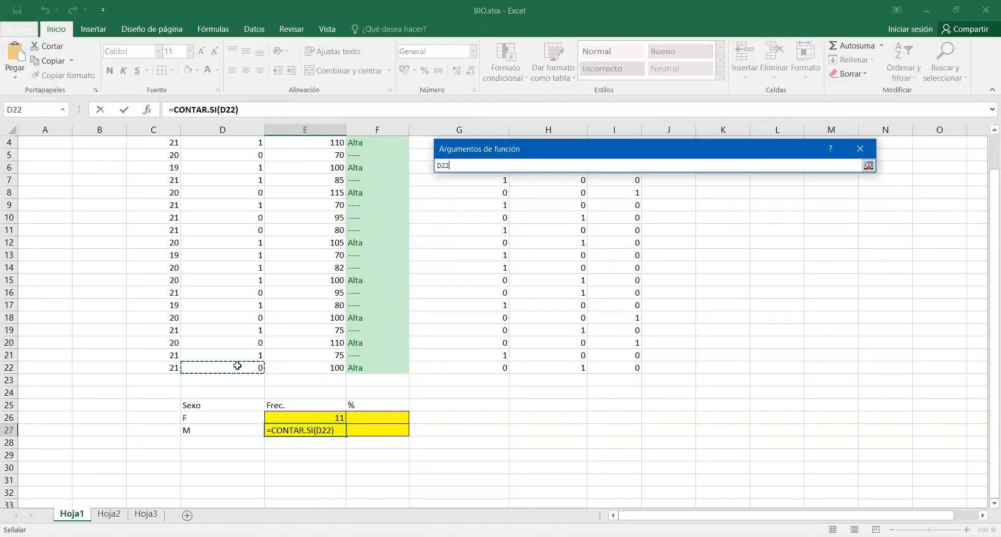
pyautogui.hotkey('ctrl', 'shift', 'Up')
pyautogui.hotkey('shift', 'Down')
pyautogui.click(872, 167)
pyautogui.click(871, 167)
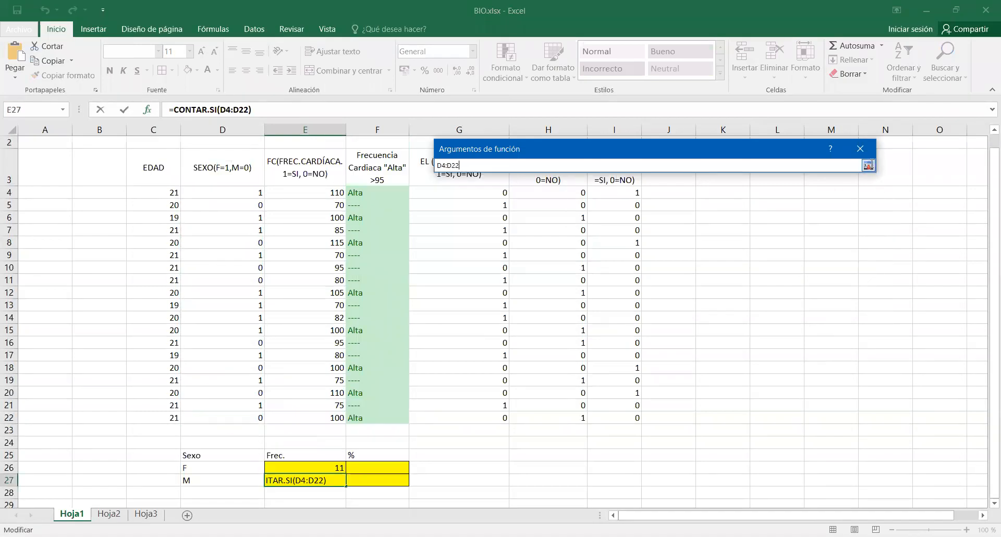
pyautogui.click(642, 196)
pyautogui.write('0')
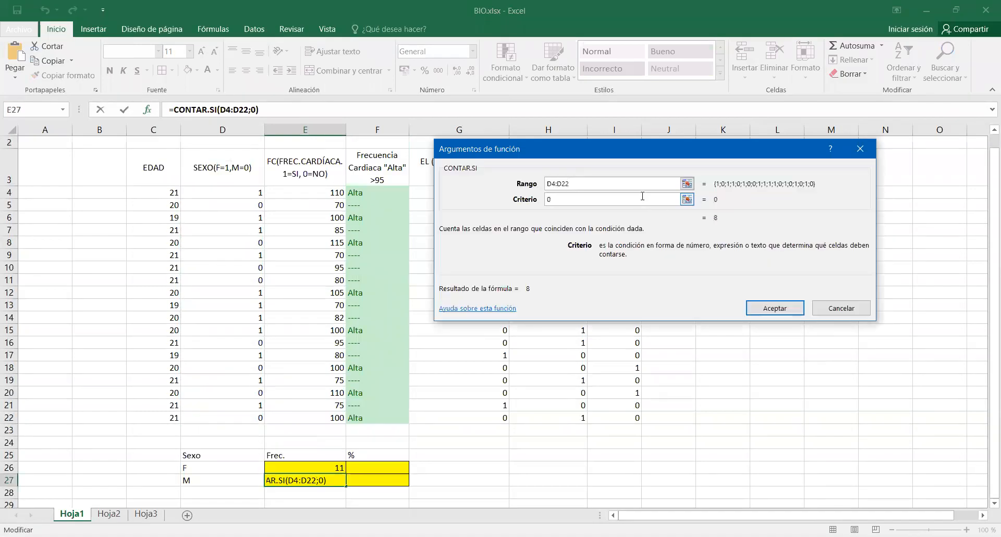
pyautogui.click(772, 309)
pyautogui.press('Return')
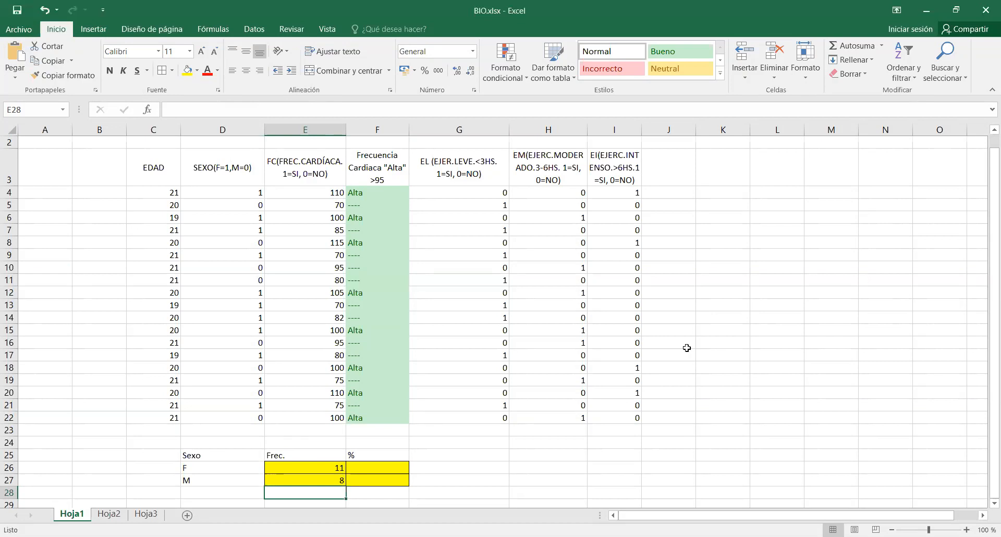
# Total the two frequencies in E28 with the sum formula =SUMA(E26:E27).
pyautogui.click(882, 47)
pyautogui.click(868, 62)
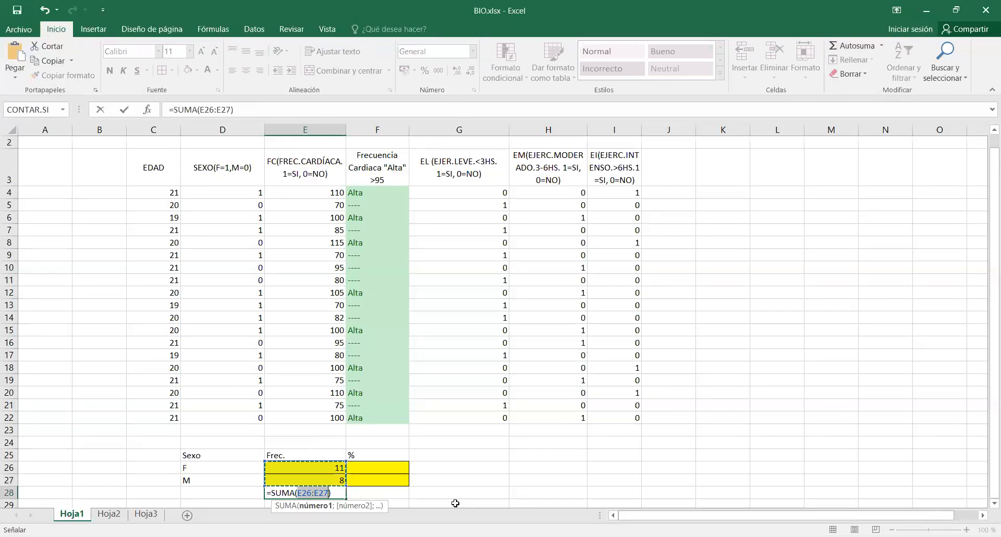
pyautogui.press('Return')
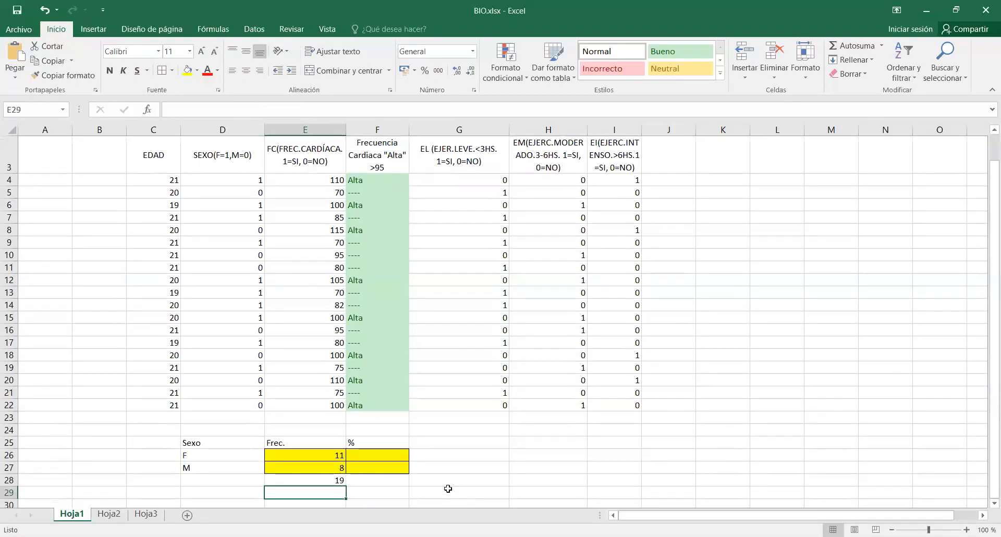
# Calculate the share of sex F in F26 with the formula =E26/$E$28, keeping the total as an absolute reference.
pyautogui.click(397, 454)
pyautogui.write('=')
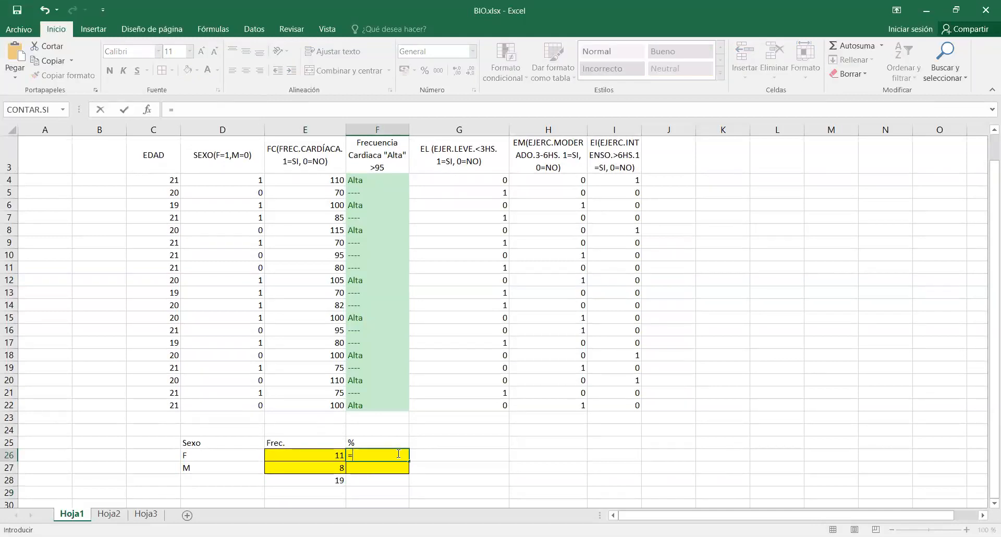
pyautogui.click(329, 455)
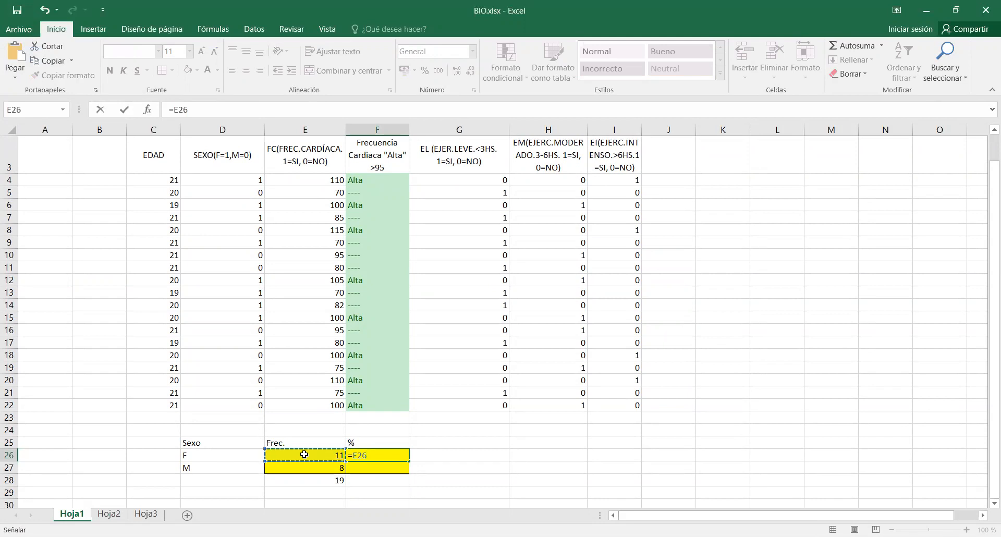
pyautogui.write('/')
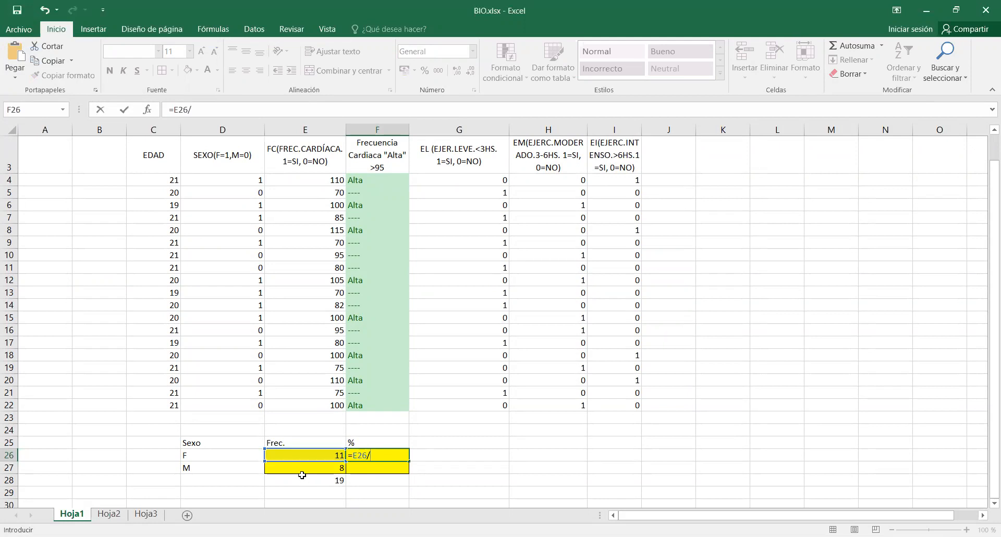
pyautogui.click(306, 479)
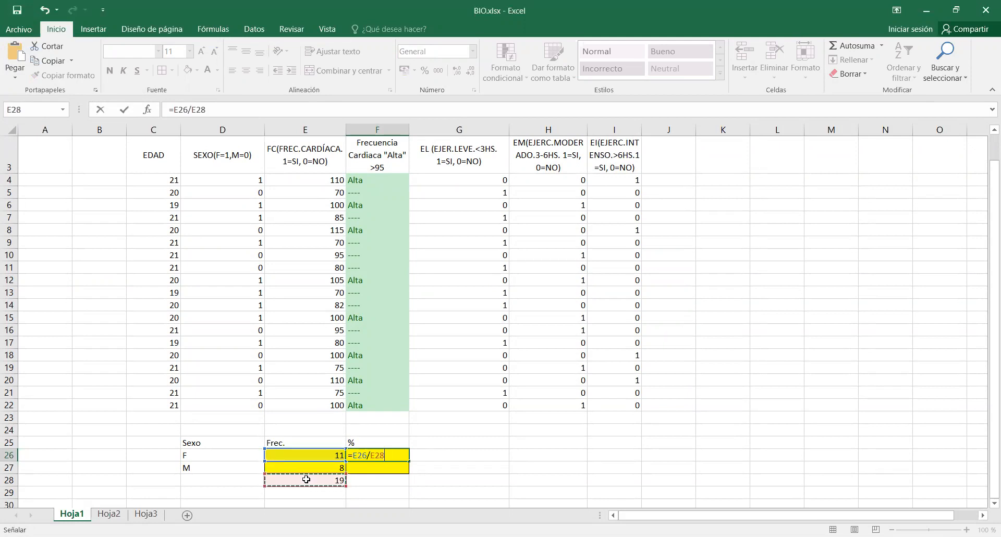
pyautogui.press('F4')
pyautogui.hotkey('ctrl', 'Return')
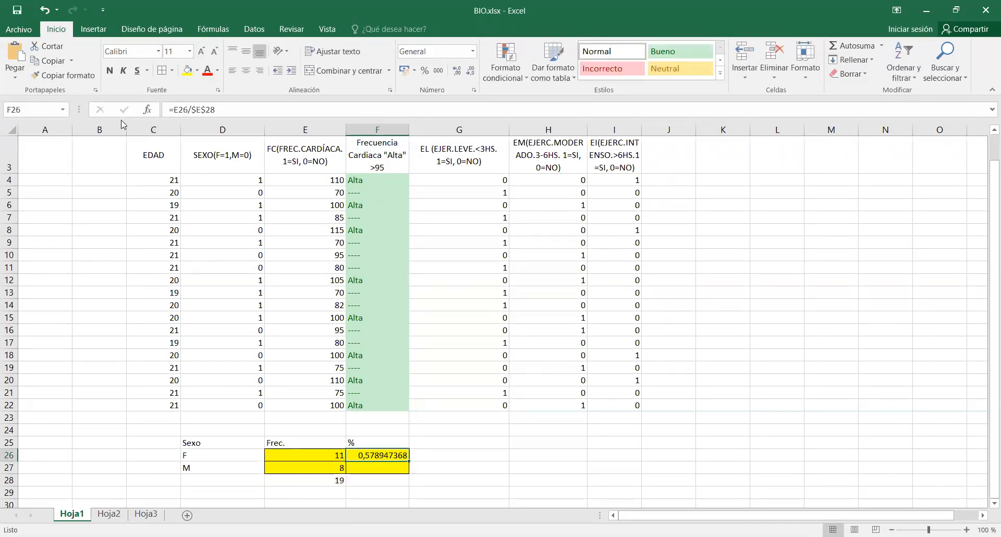
# Format F26 as a percentage with two decimals and fill its formula down to F27.
pyautogui.click(426, 70)
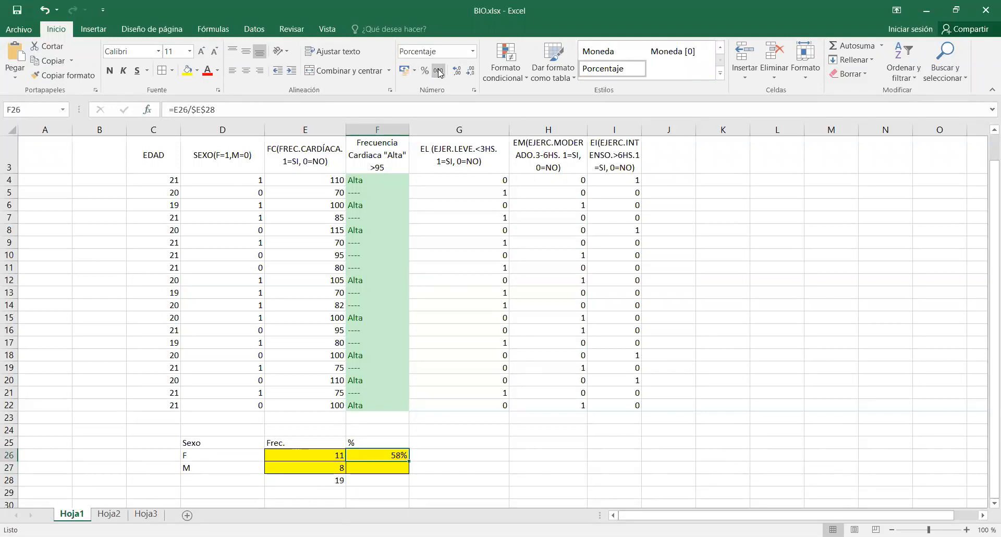
pyautogui.click(458, 73)
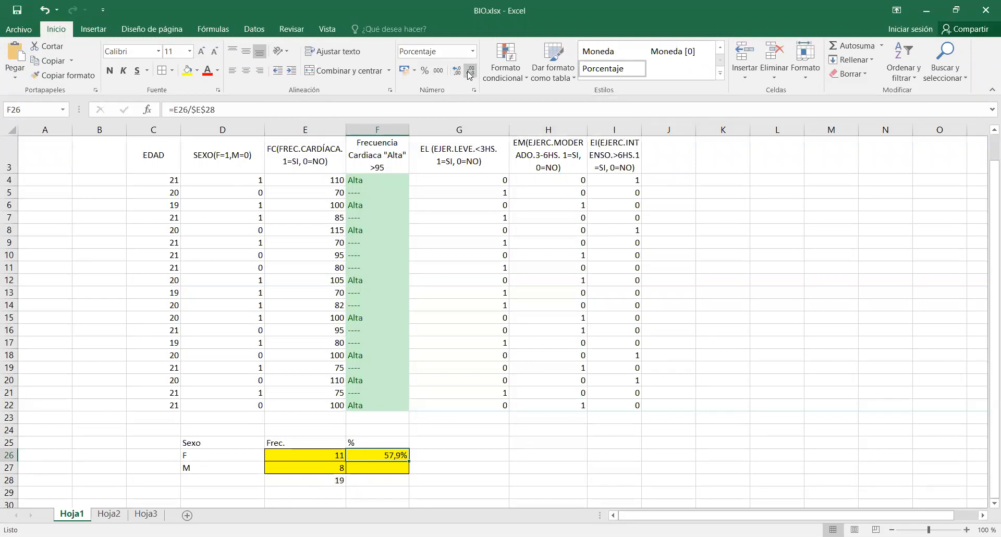
pyautogui.click(457, 72)
pyautogui.moveTo(408, 463); pyautogui.dragTo(409, 472)
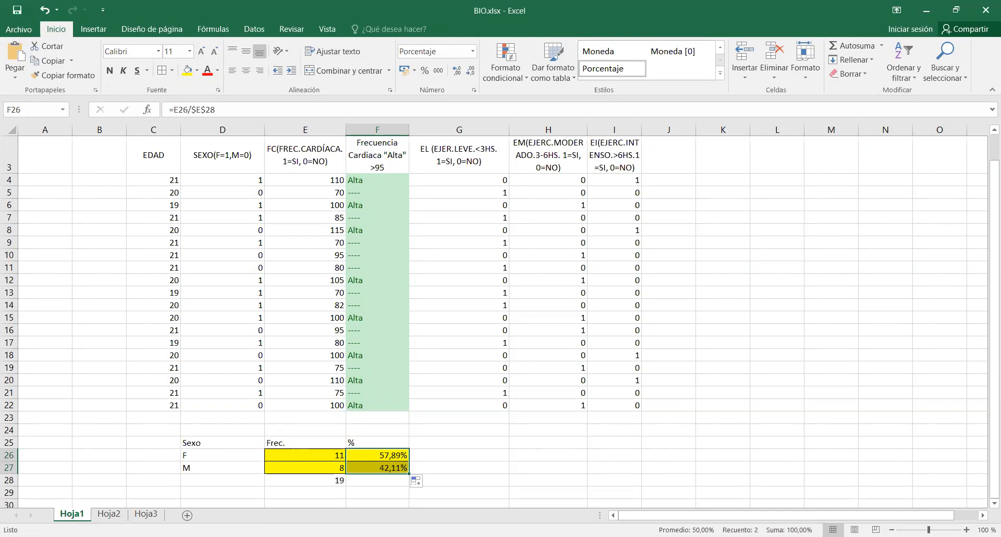
pyautogui.click(496, 463)
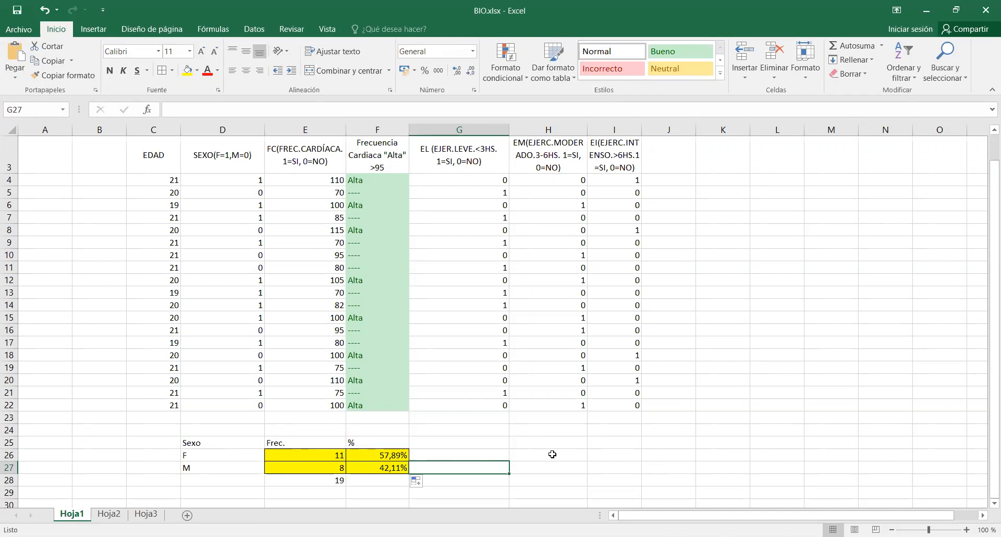
# Repeat the share calculation for sex F in H26 with the formula =E26/$E$28.
pyautogui.click(534, 457)
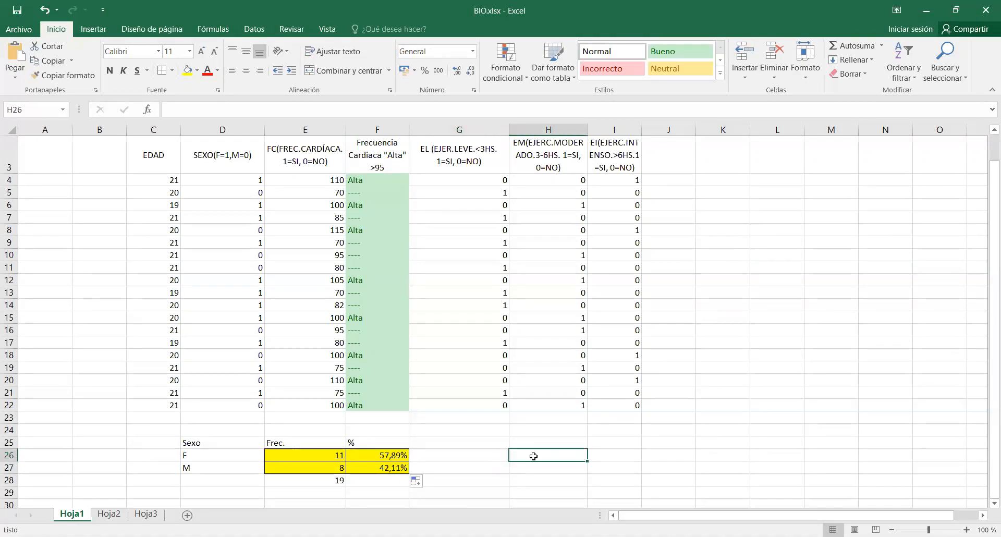
pyautogui.write('=')
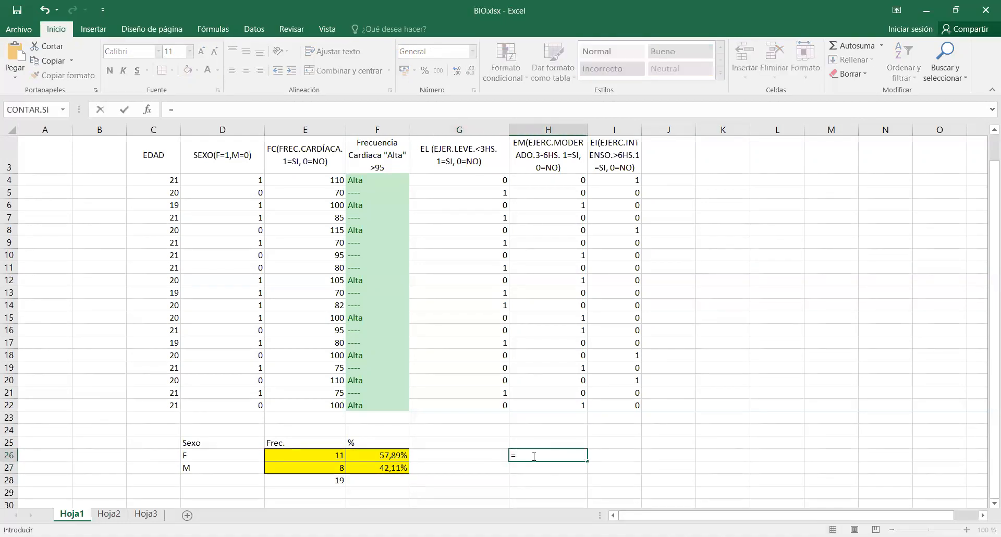
pyautogui.click(323, 453)
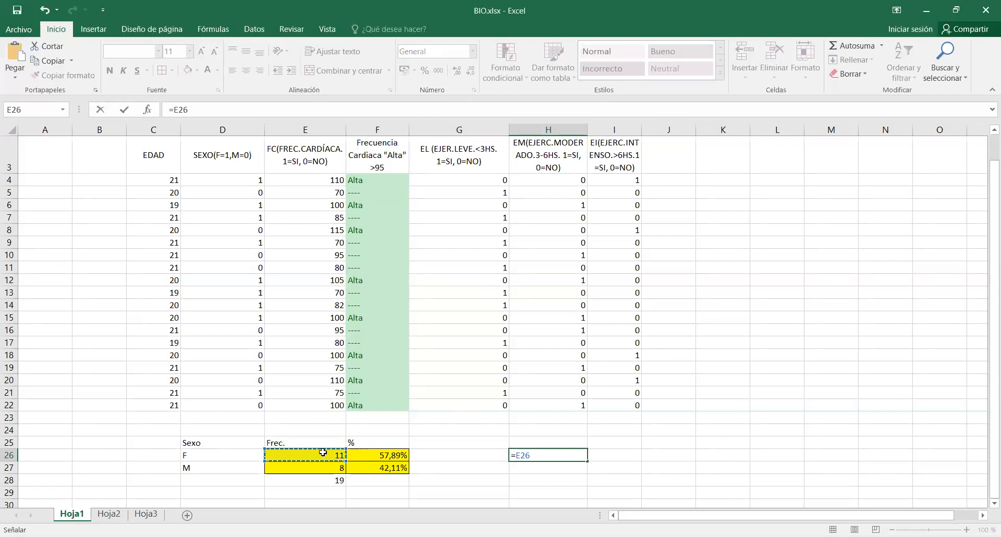
pyautogui.write('/')
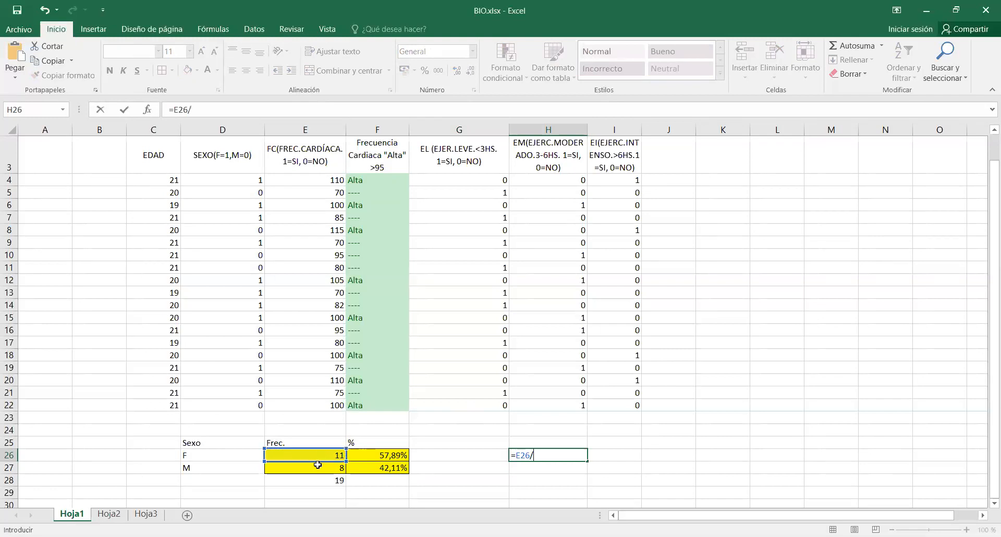
pyautogui.click(315, 480)
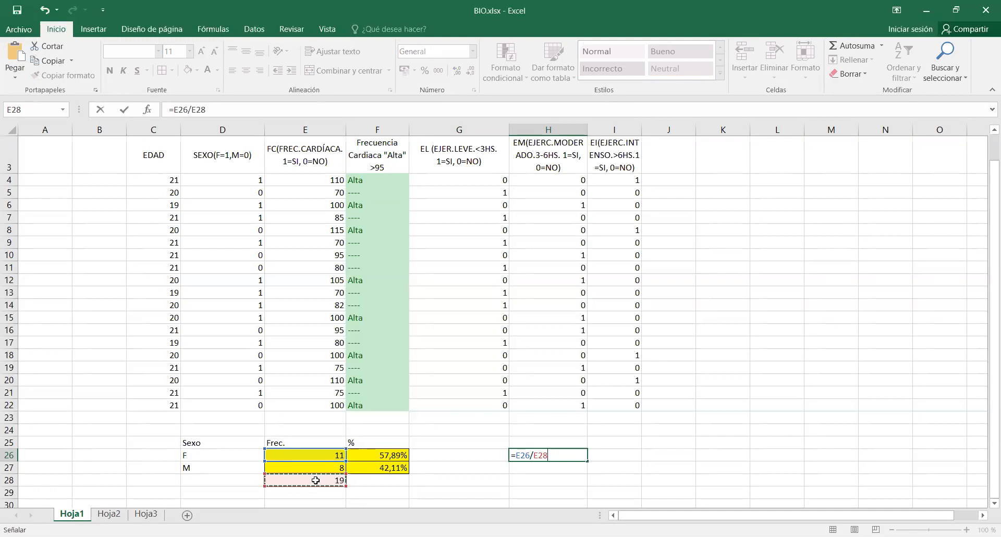
pyautogui.press('F4')
pyautogui.press('Return')
# Format H26 as a percentage with one decimal and fill its formula down to H27.
pyautogui.click(553, 457)
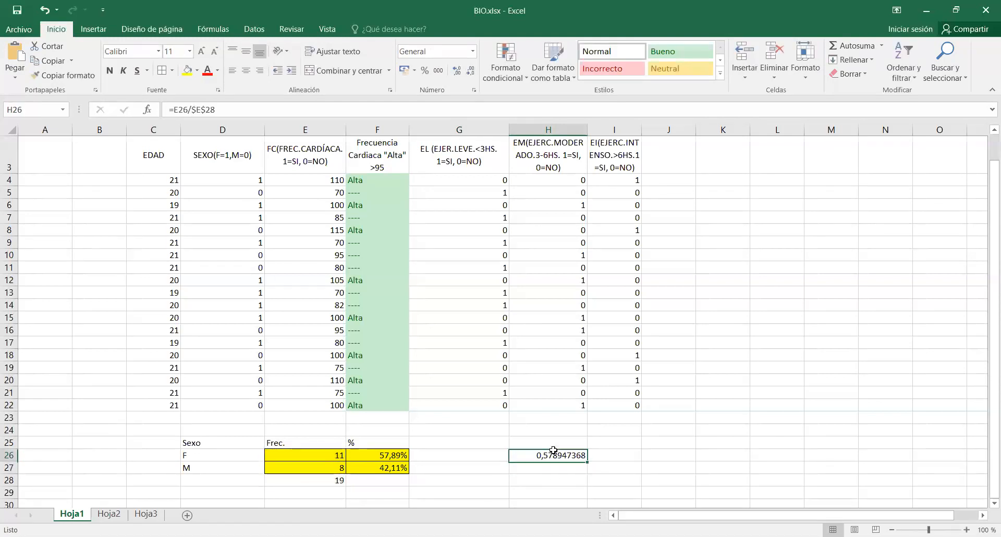
pyautogui.click(426, 71)
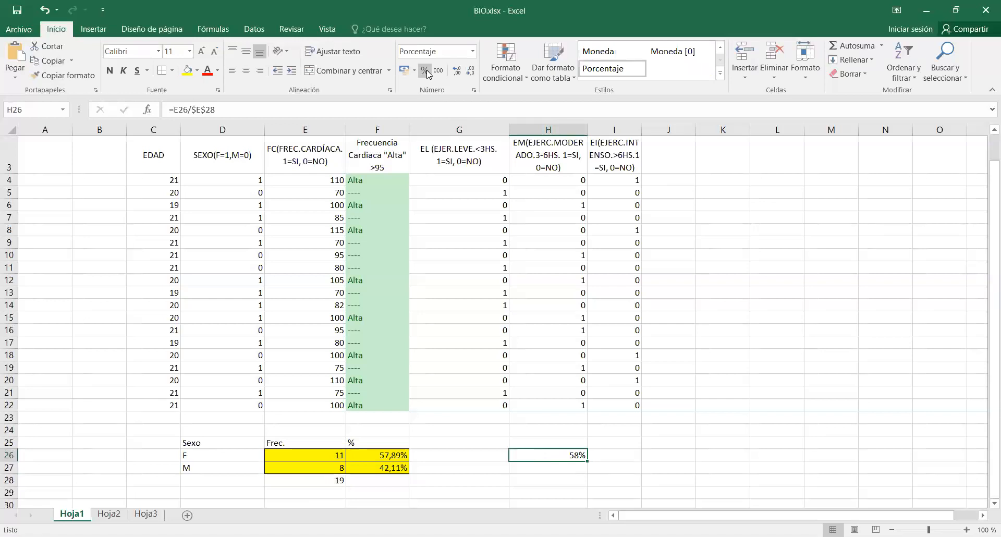
pyautogui.click(456, 71)
pyautogui.moveTo(587, 461); pyautogui.dragTo(586, 472)
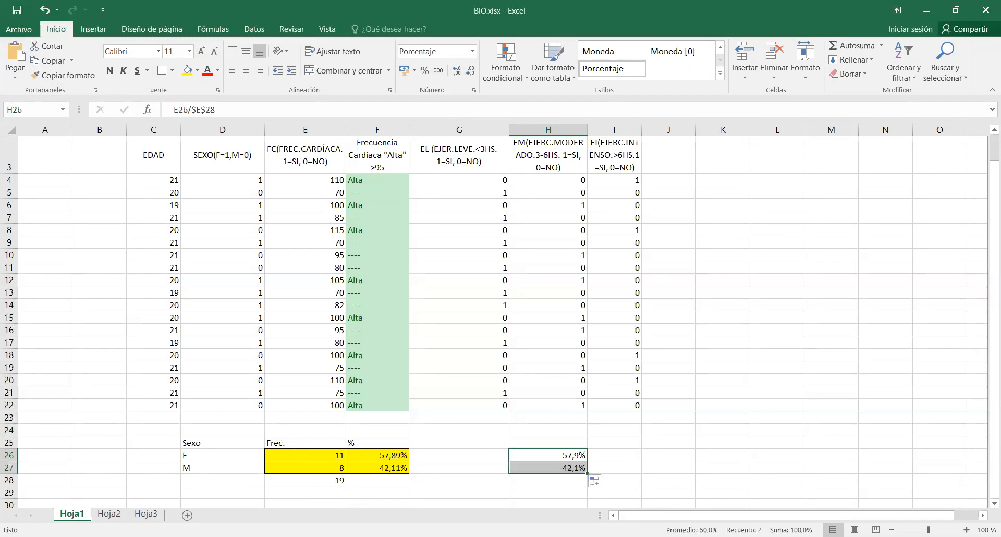
# Enter the table title Frecuencia Cardiaca in D30, below the sex summary table.
pyautogui.hotkey('alt', 'Tab')
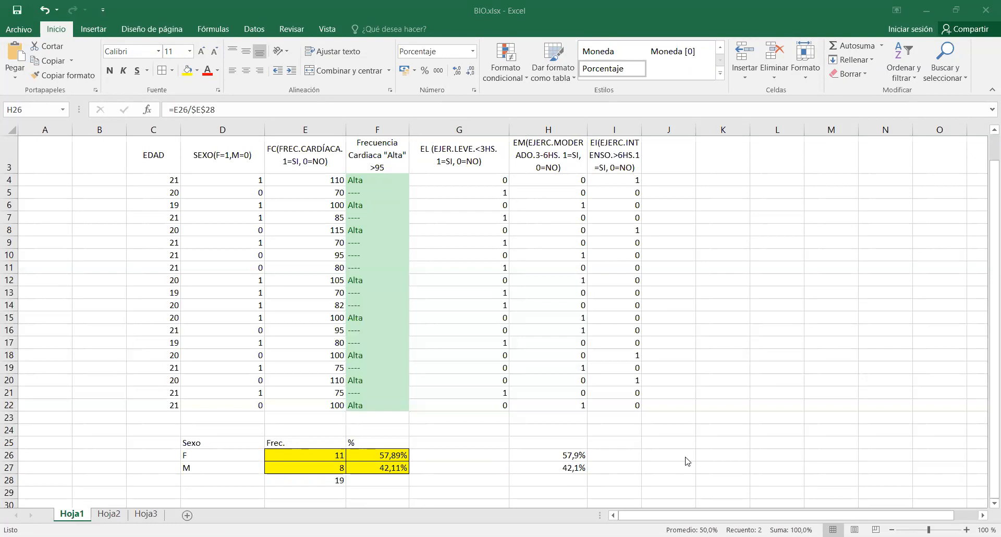
pyautogui.scroll(-1, 684, 457)
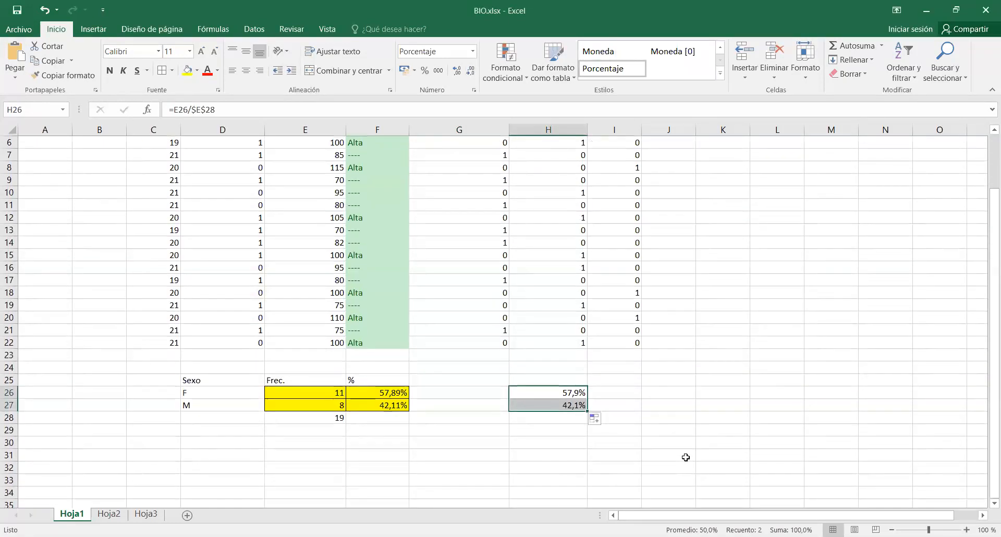
pyautogui.click(234, 446)
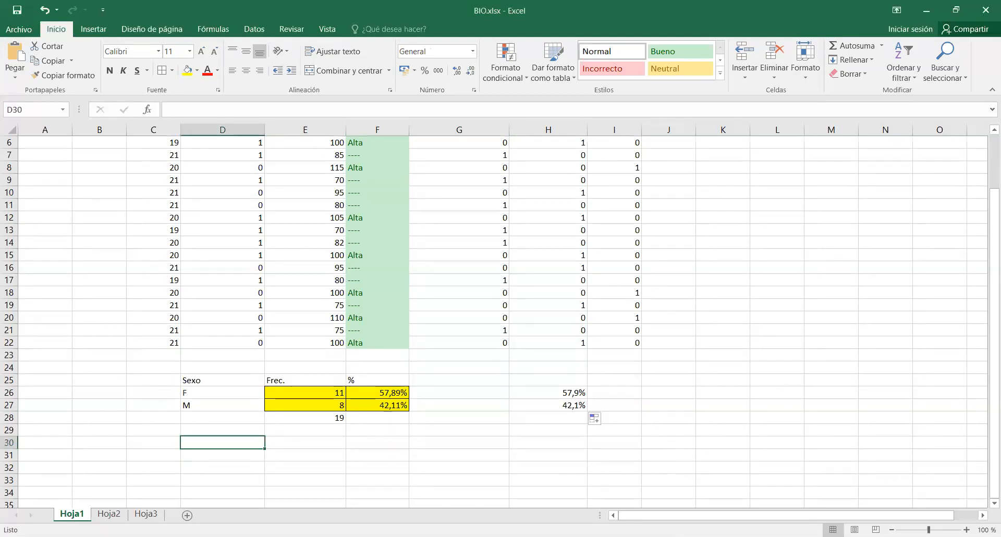
pyautogui.write('Frecuenc')
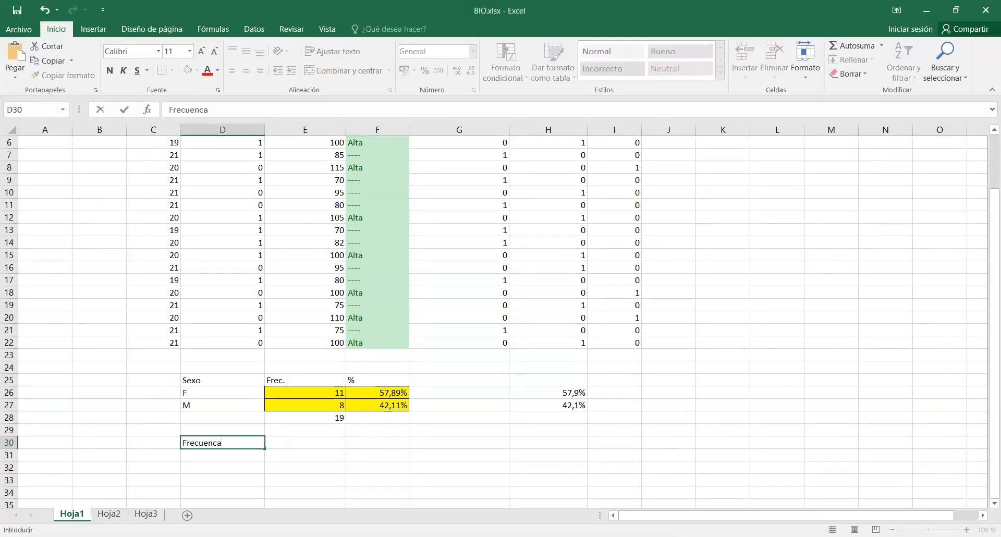
pyautogui.write('ia Cardiaca')
pyautogui.press('Tab')
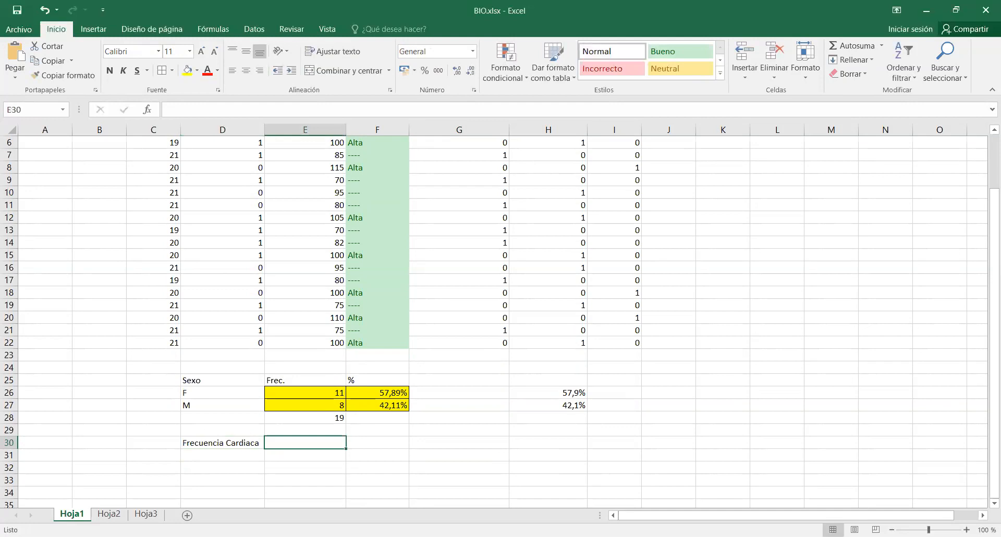
# Add the column headings Frec. in E31 and % in F31 for the heart rate table.
pyautogui.click(287, 461)
pyautogui.write('Frec.')
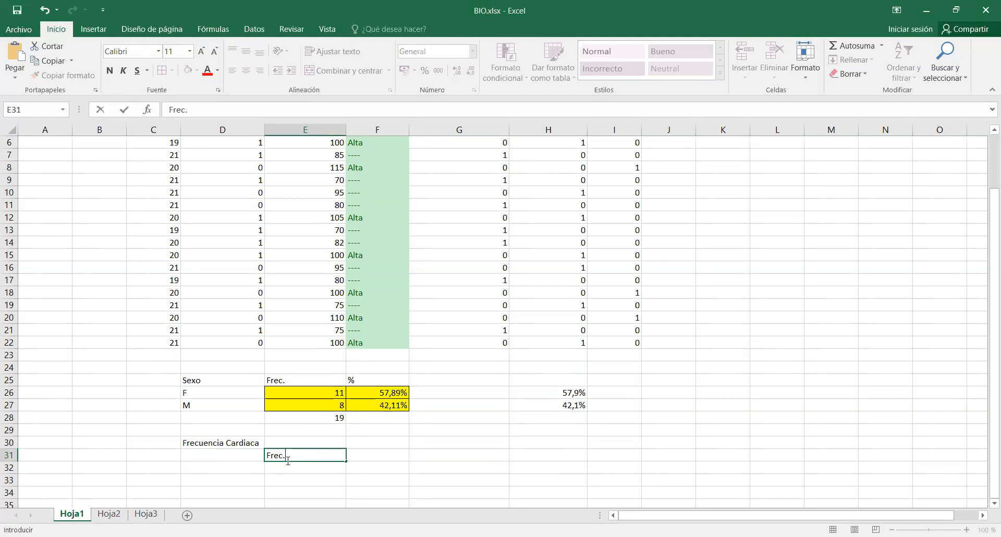
pyautogui.press('Tab')
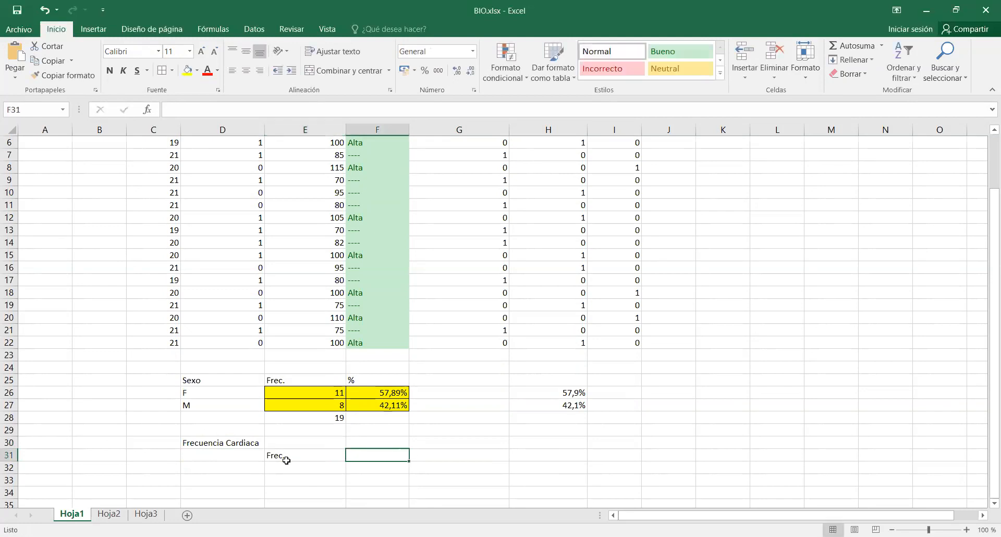
pyautogui.write('%')
pyautogui.press('Return')
# List the first three heart rate intervals, 70 - 79, 80 - 89 and 90 - 99, in D32 to D34.
pyautogui.press('Left')
pyautogui.press('Left')
pyautogui.press('Right')
pyautogui.write('7')
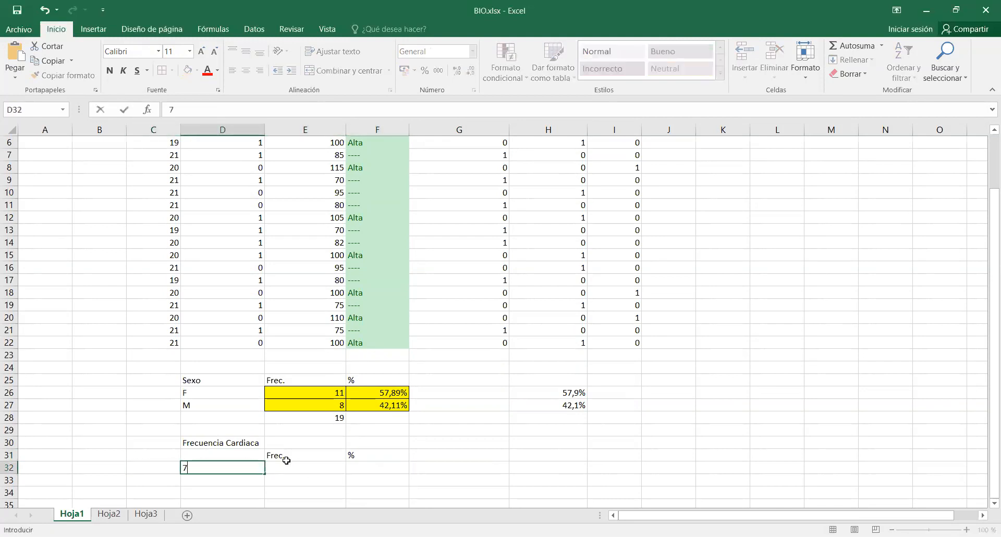
pyautogui.write('0 - 79-')
pyautogui.press('BackSpace')
pyautogui.press('Return')
pyautogui.write('80 - 89')
pyautogui.press('Return')
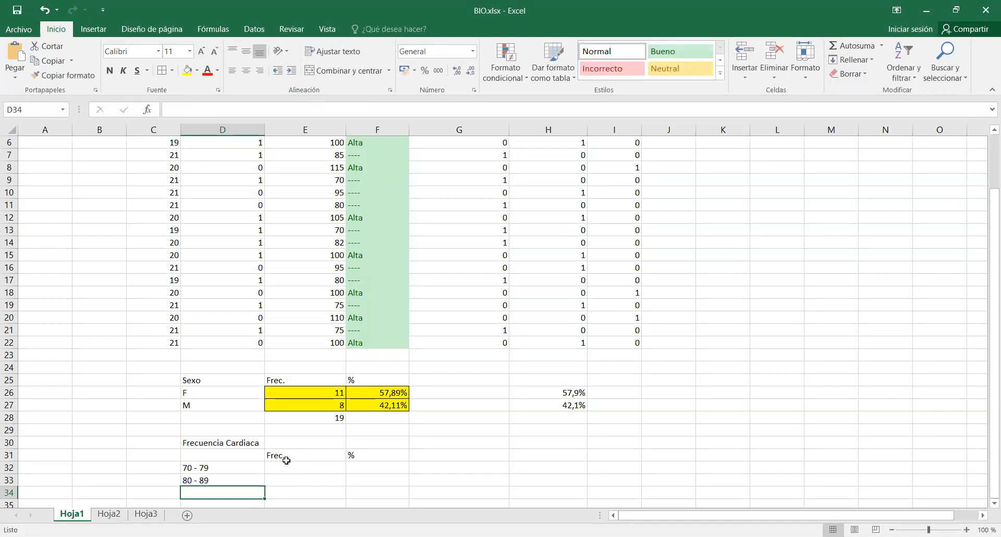
pyautogui.write('90')
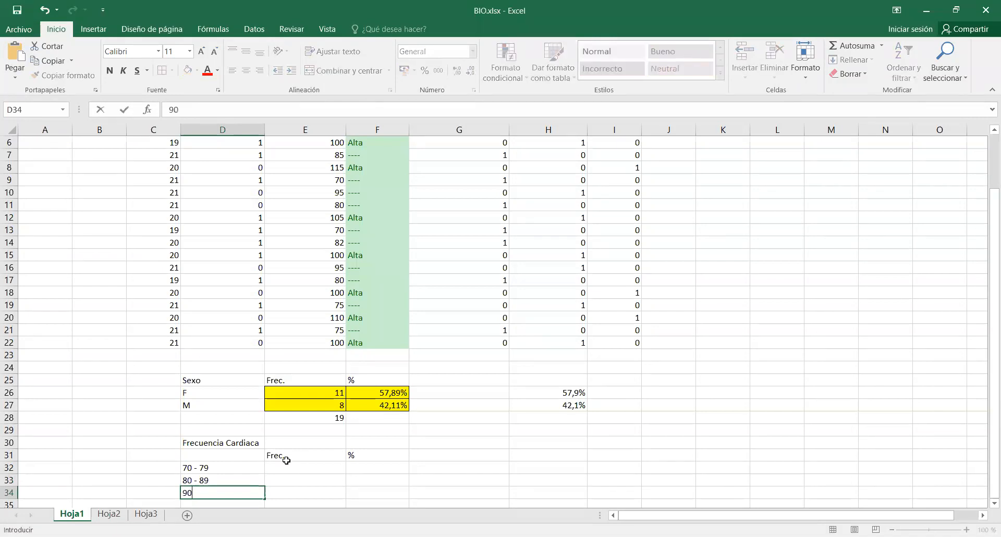
pyautogui.write(' - 99')
pyautogui.press('Return')
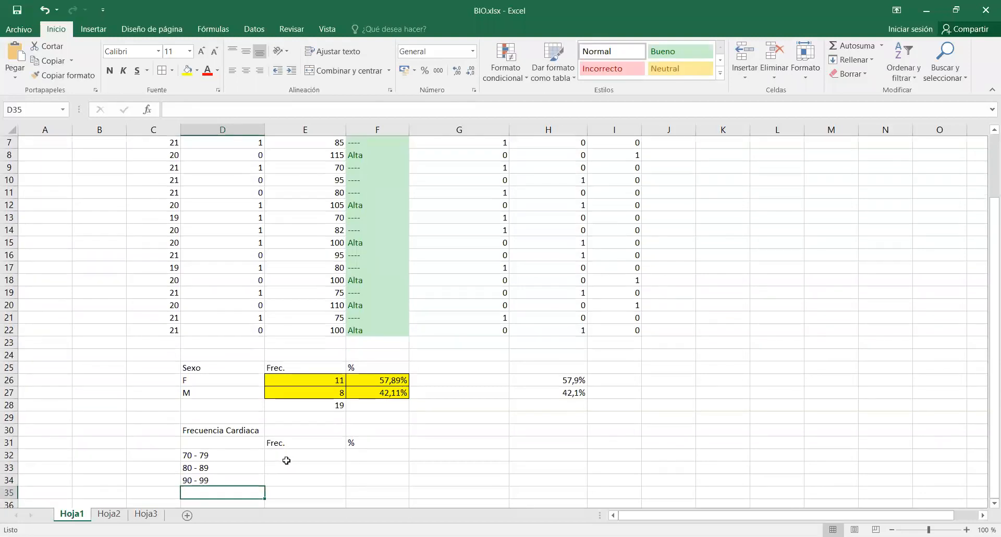
# Complete the heart rate intervals with 100-109 in D35 and 110-119 in D36.
pyautogui.moveTo(286, 461); pyautogui.dragTo(356, 499)
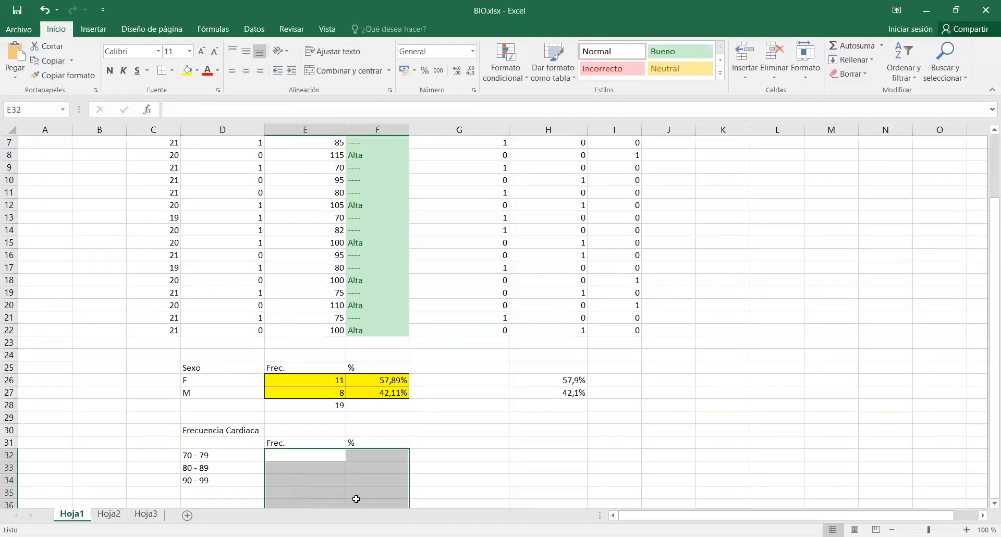
pyautogui.click(211, 491)
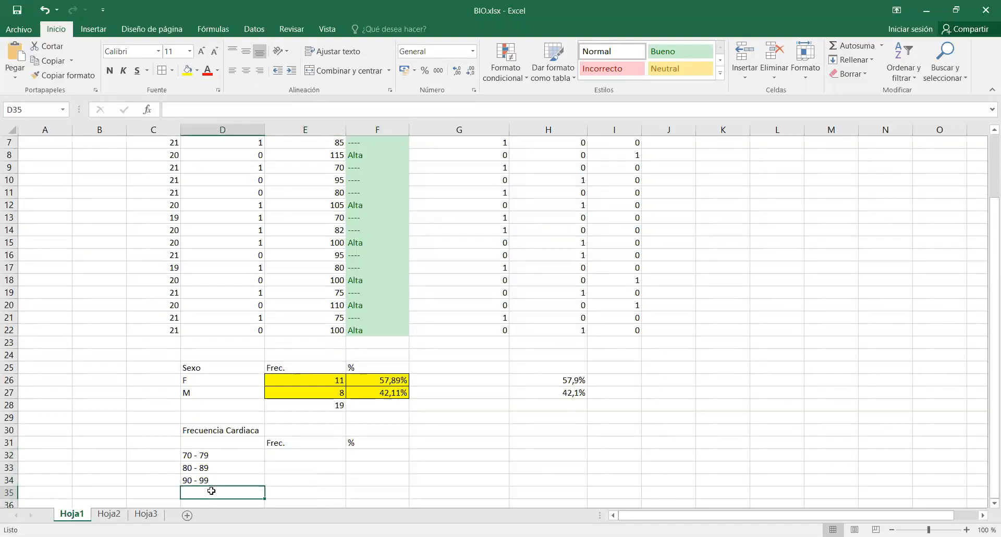
pyautogui.write('100-')
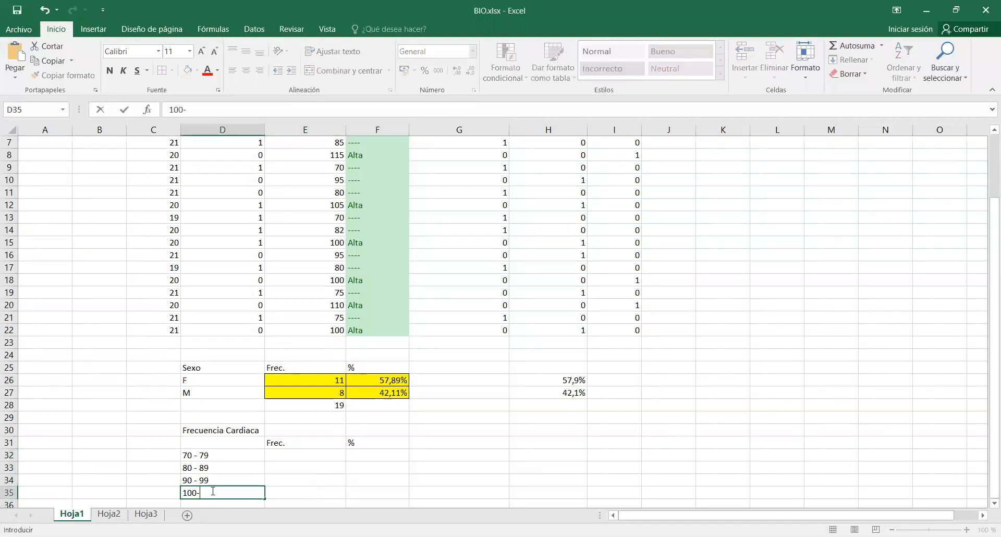
pyautogui.write('109')
pyautogui.hotkey('ctrl', 'Return')
pyautogui.press('Return')
pyautogui.write('110')
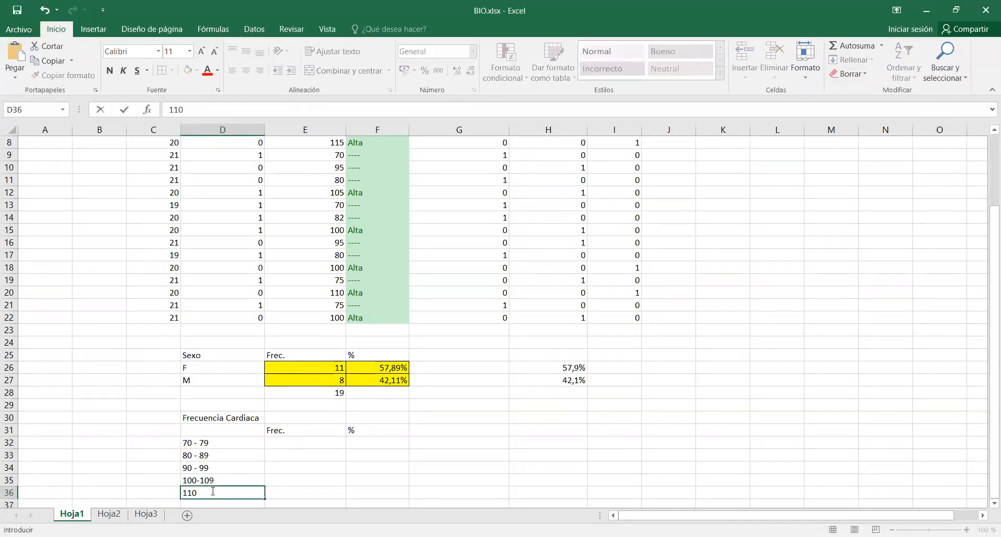
pyautogui.write('-119')
pyautogui.press('Return')
# Apply the Bueno cell style to the empty result cells E32:F36 and make E32 the active cell.
pyautogui.moveTo(279, 429); pyautogui.dragTo(361, 481)
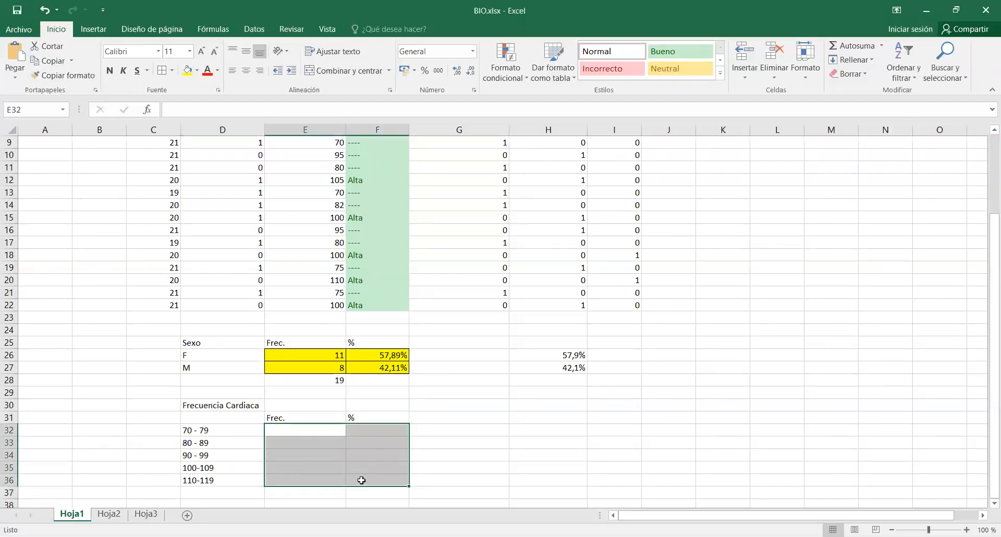
pyautogui.click(699, 55)
pyautogui.click(322, 430)
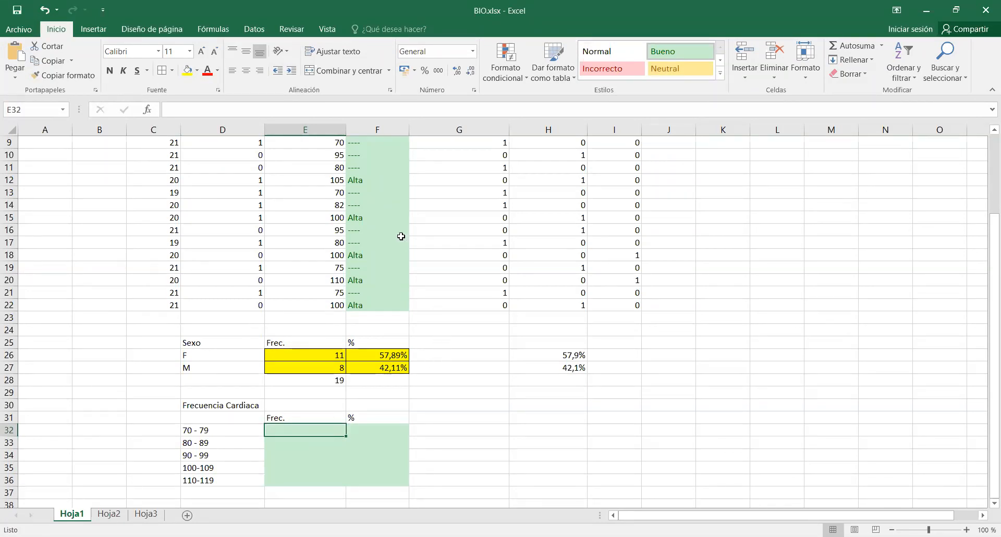
pyautogui.click(149, 111)
pyautogui.click(540, 249)
pyautogui.scroll(-5, 541, 249)
pyautogui.scroll(-10, 541, 249)
pyautogui.scroll(-3, 540, 249)
pyautogui.scroll(-2, 541, 249)
pyautogui.click(541, 233)
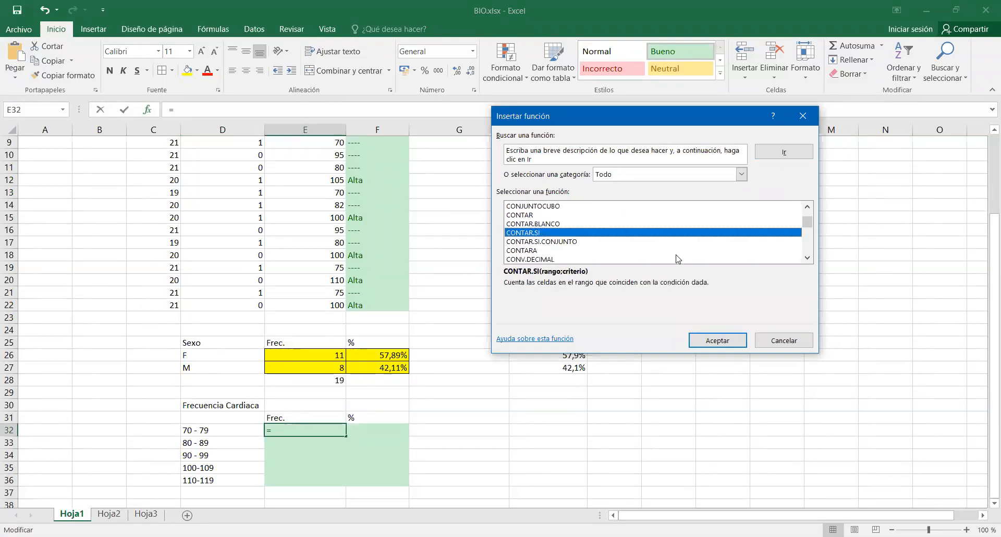
pyautogui.click(710, 340)
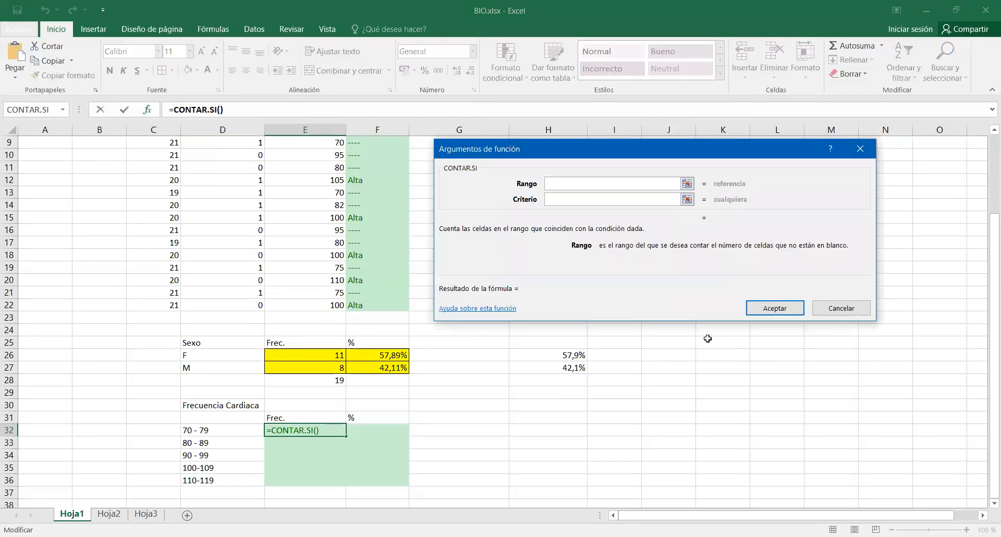
pyautogui.click(310, 305)
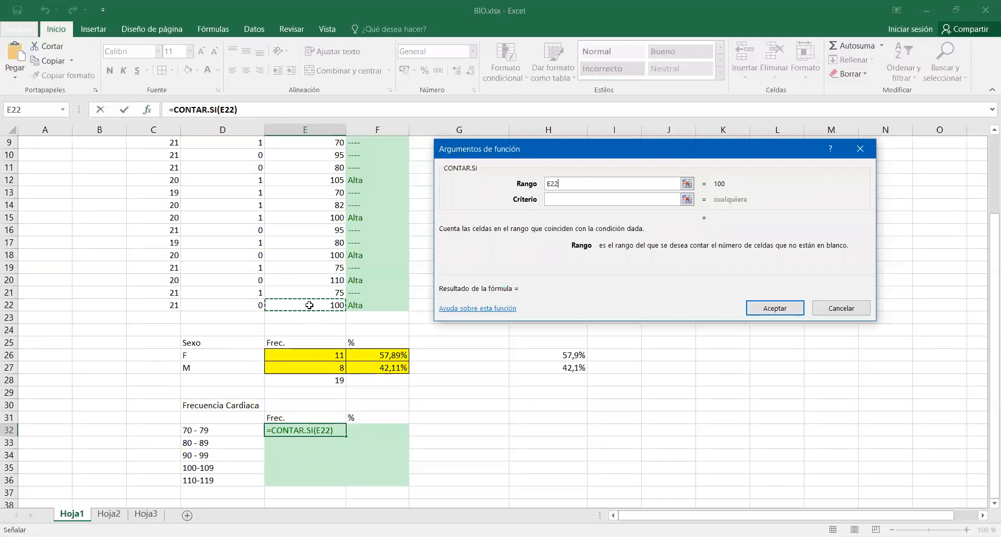
pyautogui.moveTo(315, 186); pyautogui.dragTo(317, 192)
pyautogui.click(565, 200)
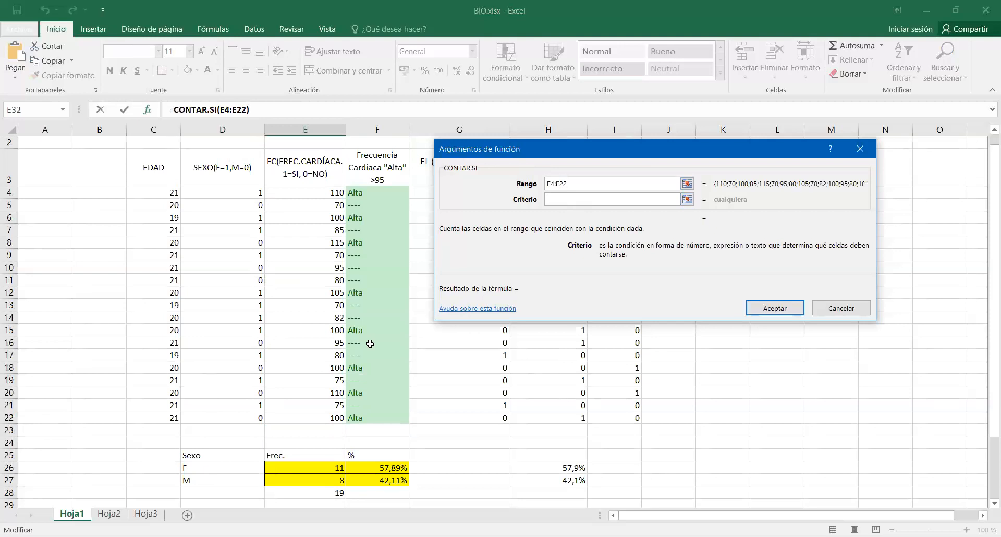
pyautogui.scroll(-3, 349, 377)
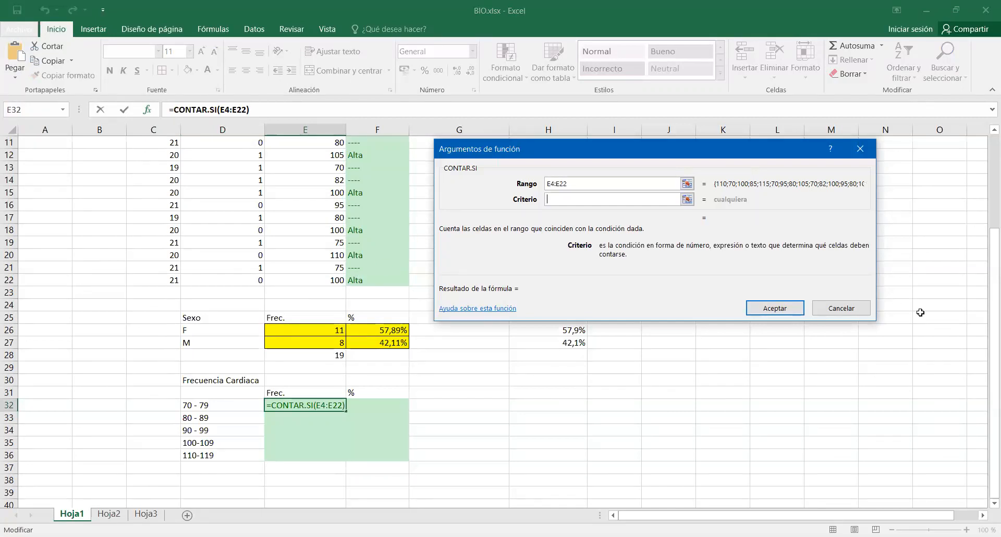
pyautogui.click(859, 315)
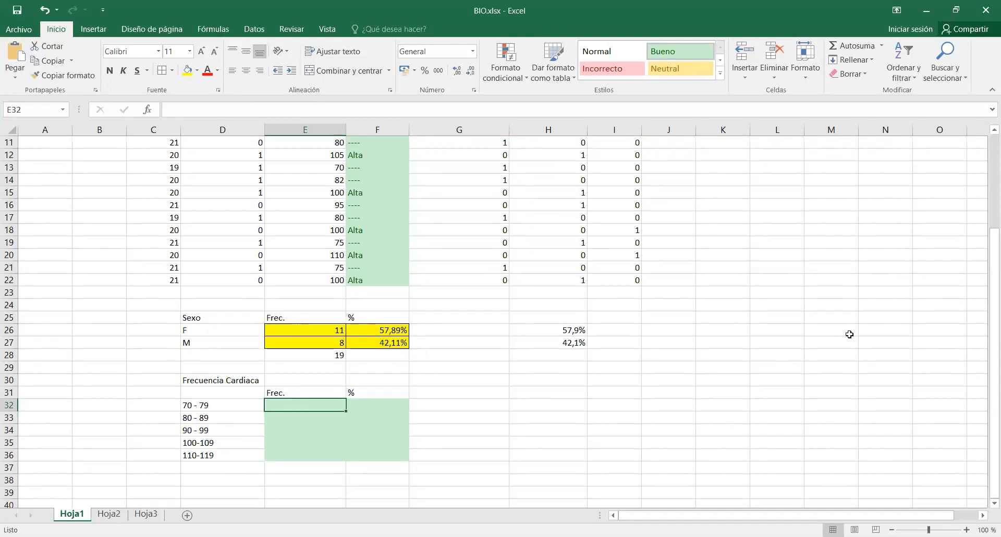
# Insert the CONTAR.SI.CONJUNTO function in E32 to count the 70 - 79 interval.
pyautogui.click(152, 110)
pyautogui.click(524, 232)
pyautogui.scroll(-15, 528, 236)
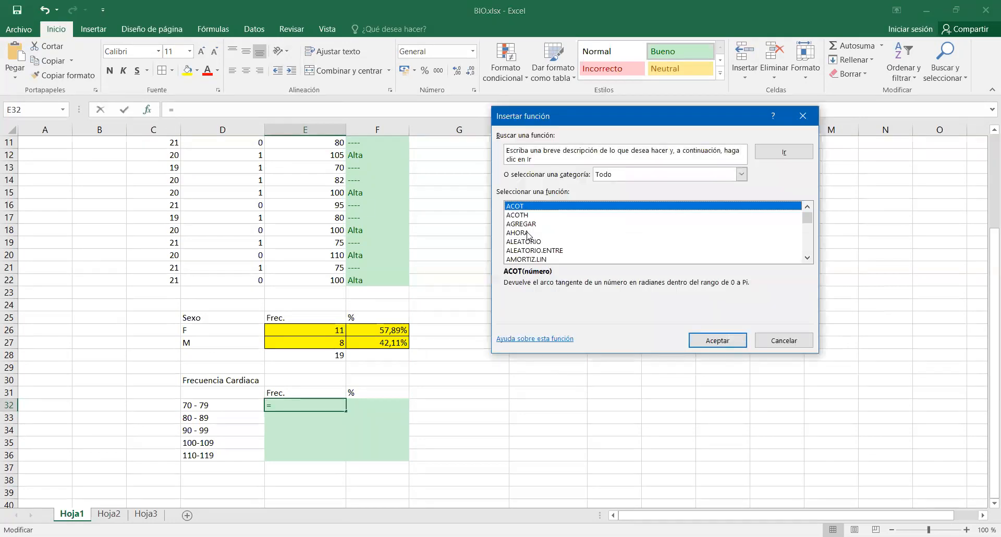
pyautogui.scroll(-2, 527, 235)
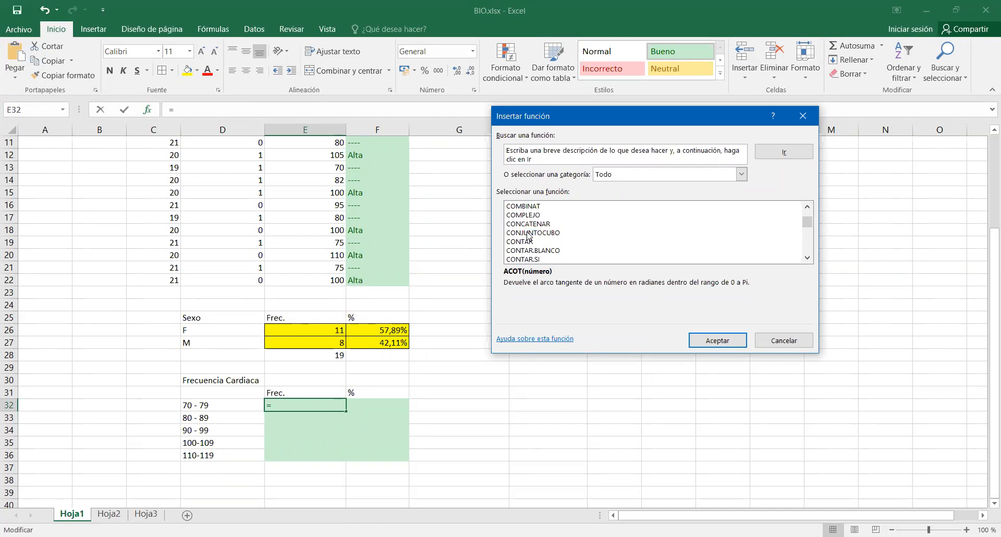
pyautogui.scroll(-1, 529, 236)
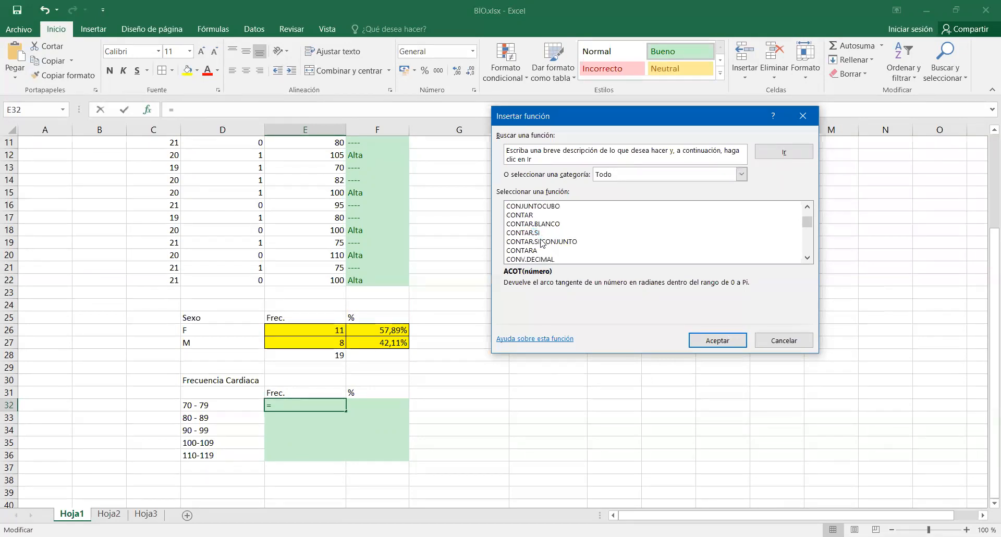
pyautogui.click(545, 242)
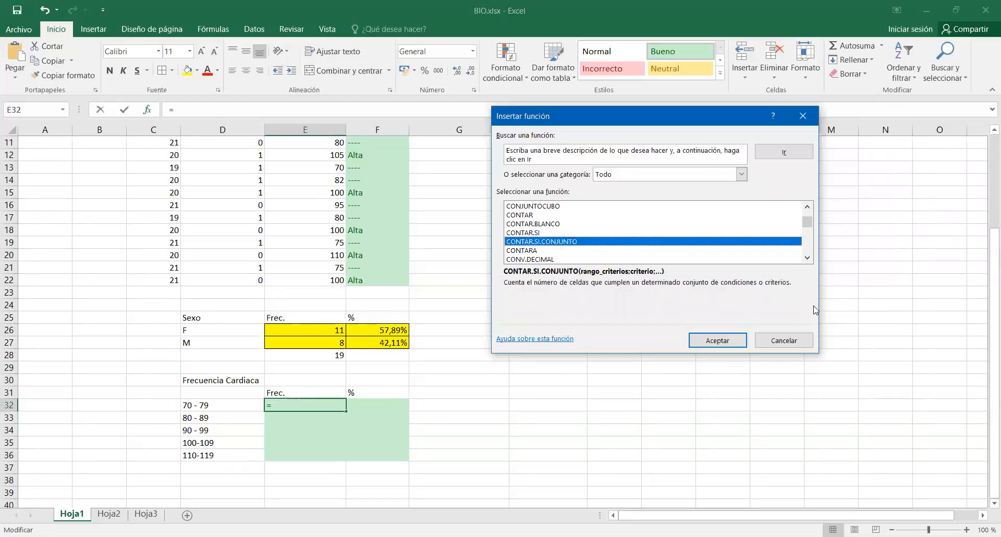
pyautogui.click(744, 339)
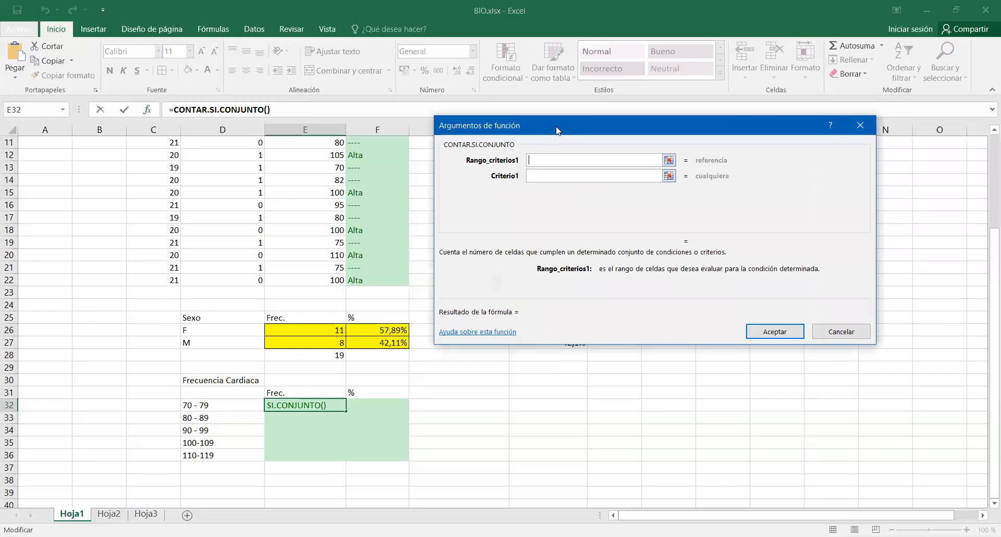
# Set the function's first criteria range to the heart rate values E4:E22.
pyautogui.moveTo(557, 131); pyautogui.dragTo(644, 191)
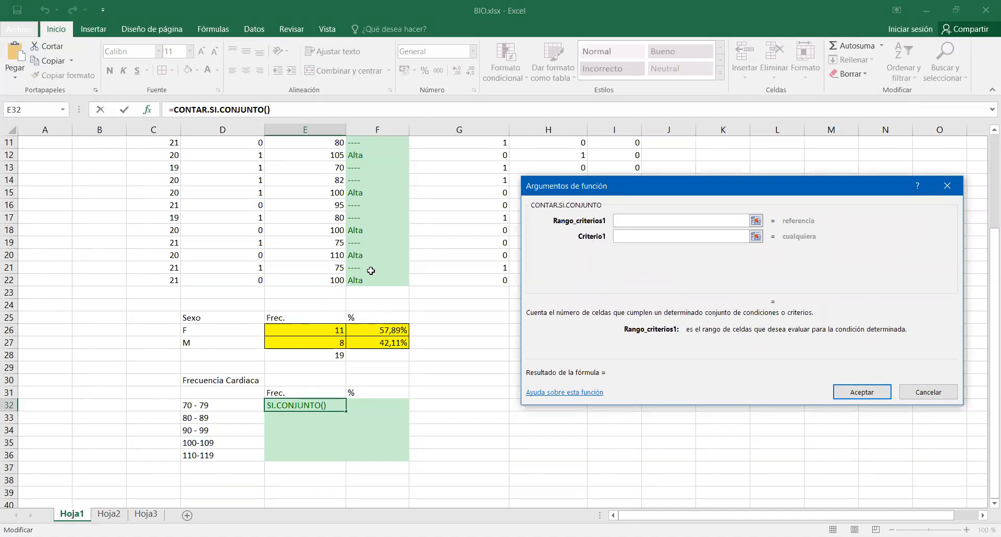
pyautogui.scroll(4, 289, 274)
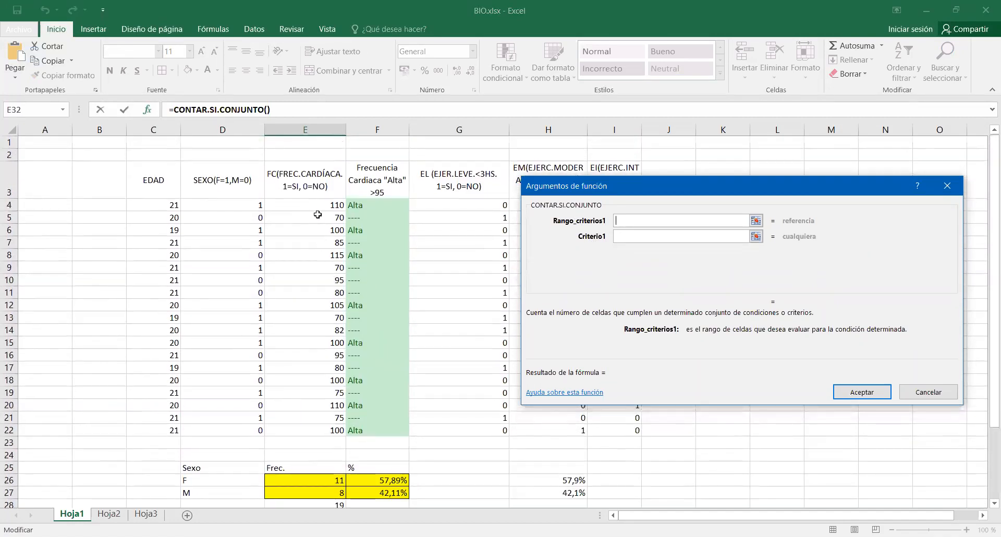
pyautogui.click(317, 204)
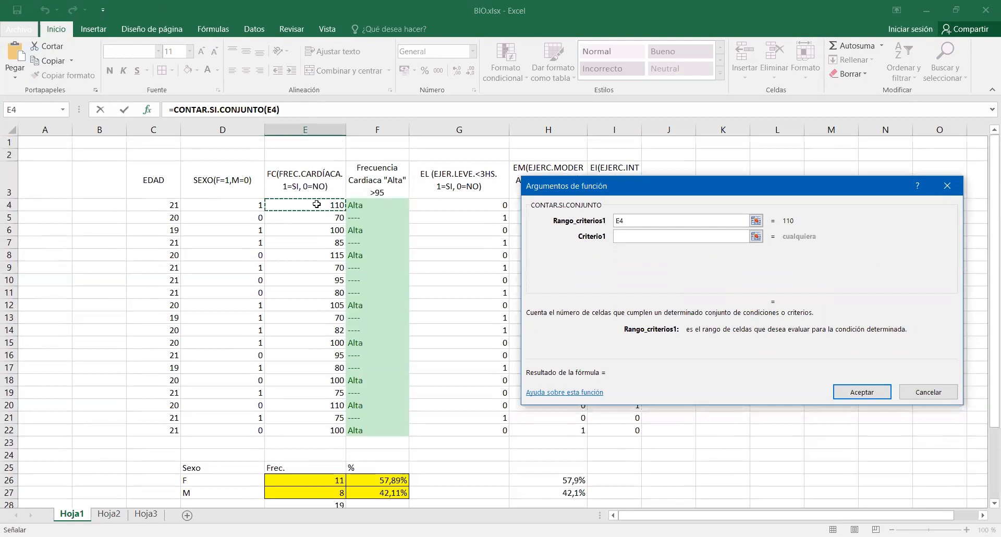
pyautogui.keyDown('shift'); pyautogui.click(306, 427); pyautogui.keyUp('shift')
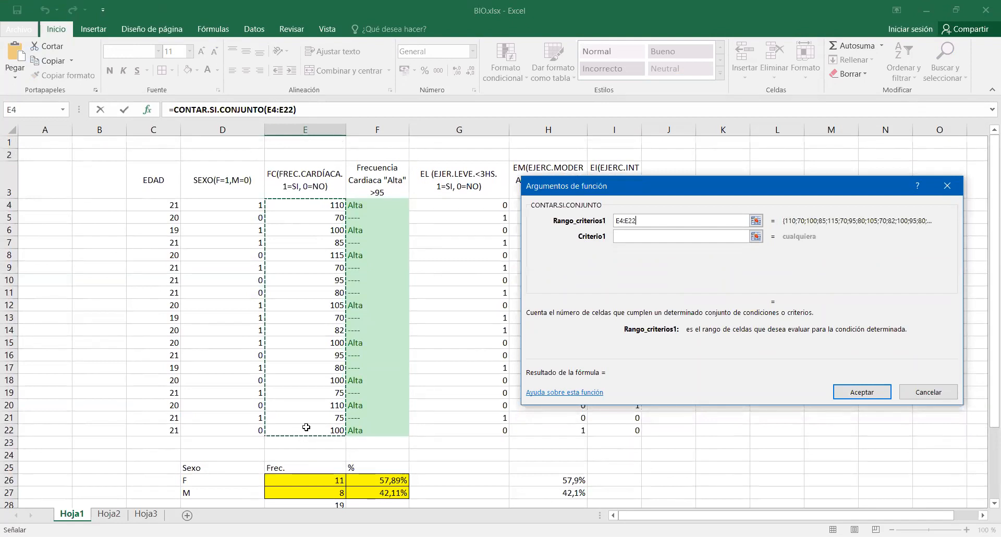
# Set the first criterion of the CONTAR.SI.CONJUNTO function to >=70.
pyautogui.click(666, 236)
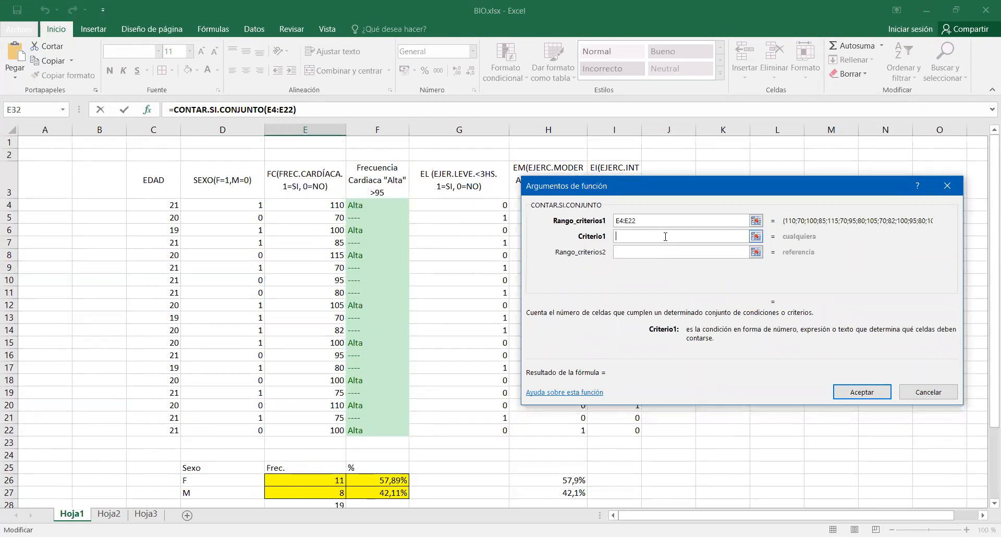
pyautogui.scroll(-2, 208, 465)
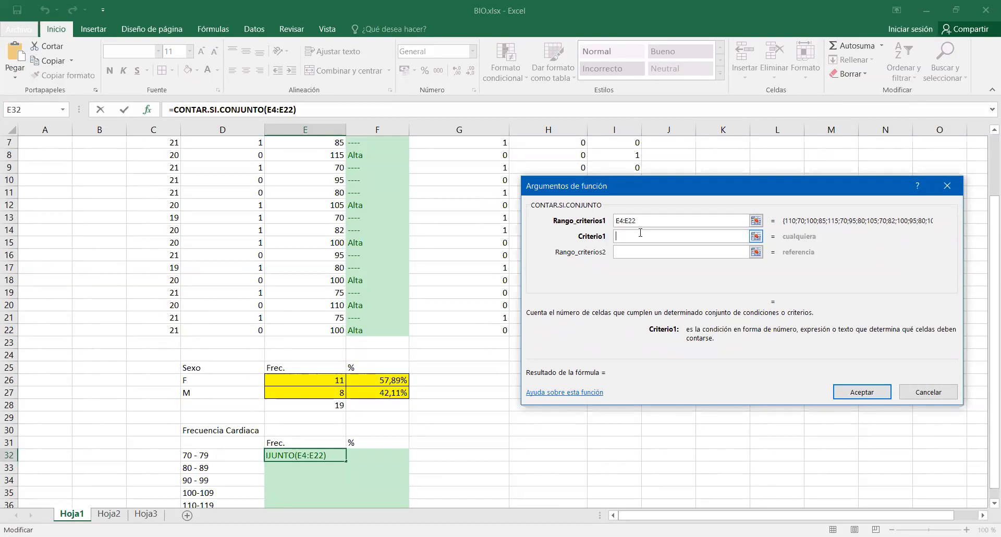
pyautogui.write('>=70')
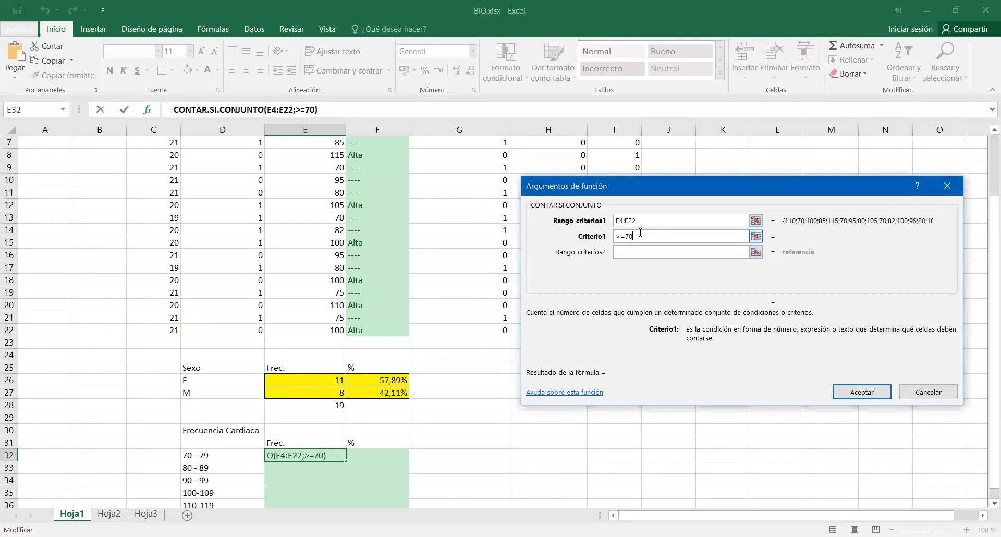
# Set the function's second criteria range to the heart rate values E4:E22.
pyautogui.click(650, 254)
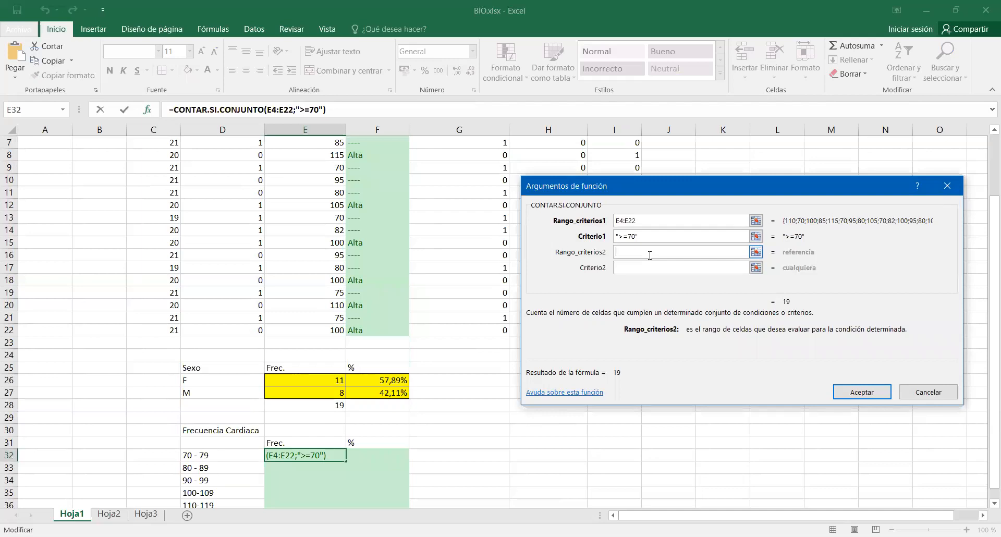
pyautogui.click(333, 330)
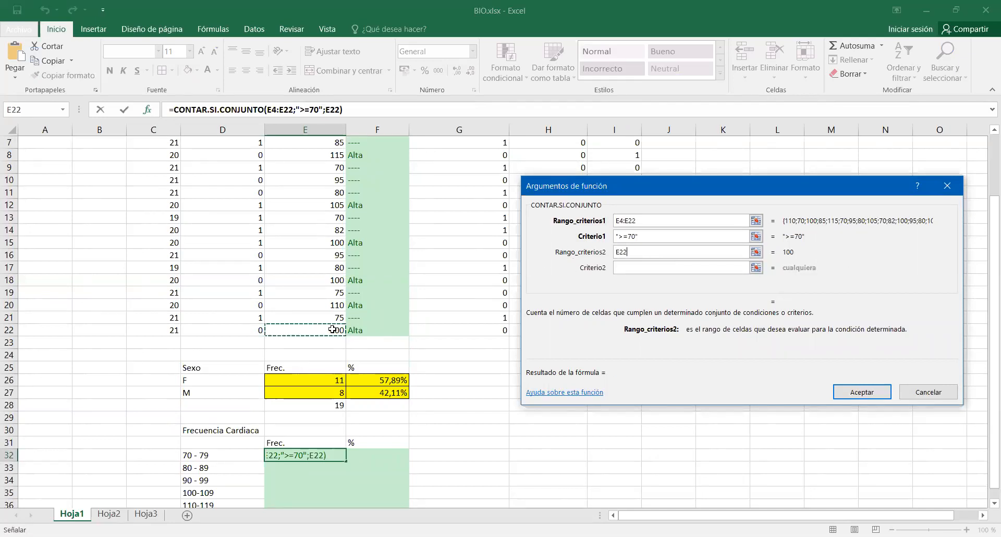
pyautogui.moveTo(333, 329); pyautogui.dragTo(312, 189)
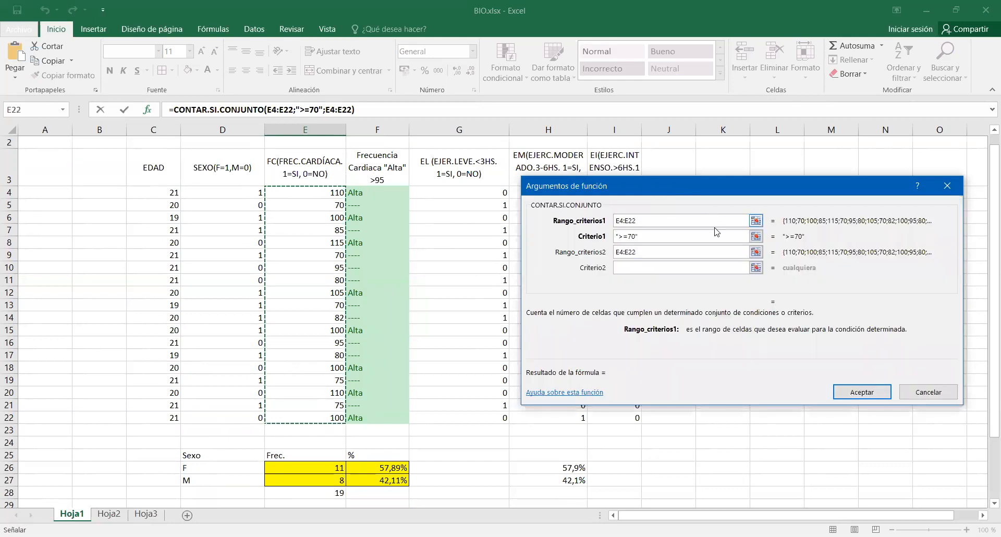
# Set the second criterion to <=79 and accept the CONTAR.SI.CONJUNTO function for E32.
pyautogui.click(704, 269)
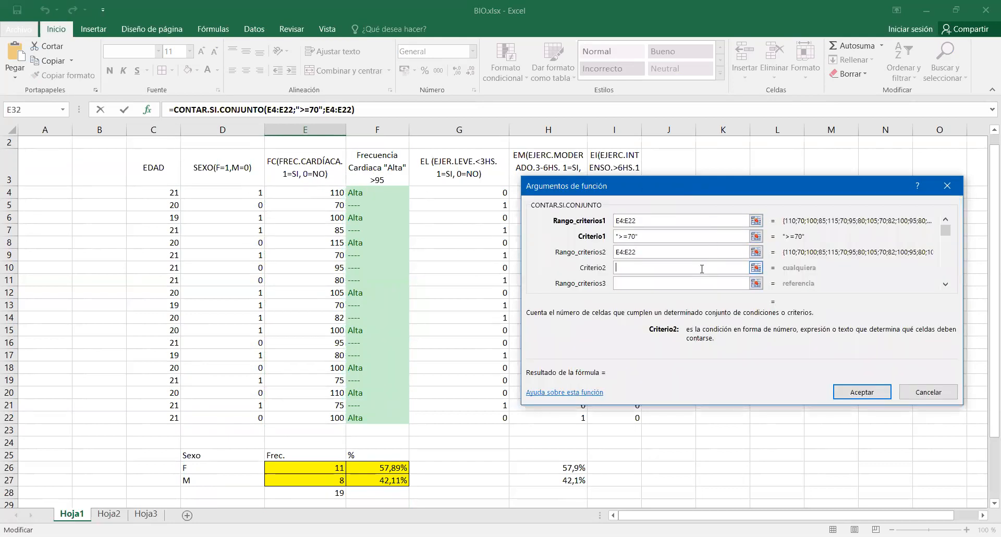
pyautogui.scroll(-3, 350, 406)
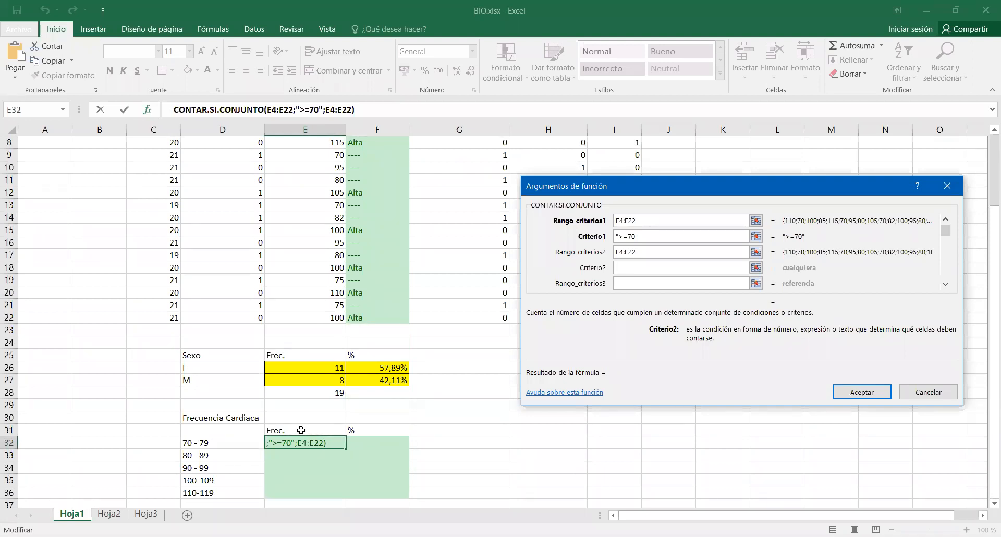
pyautogui.write('<')
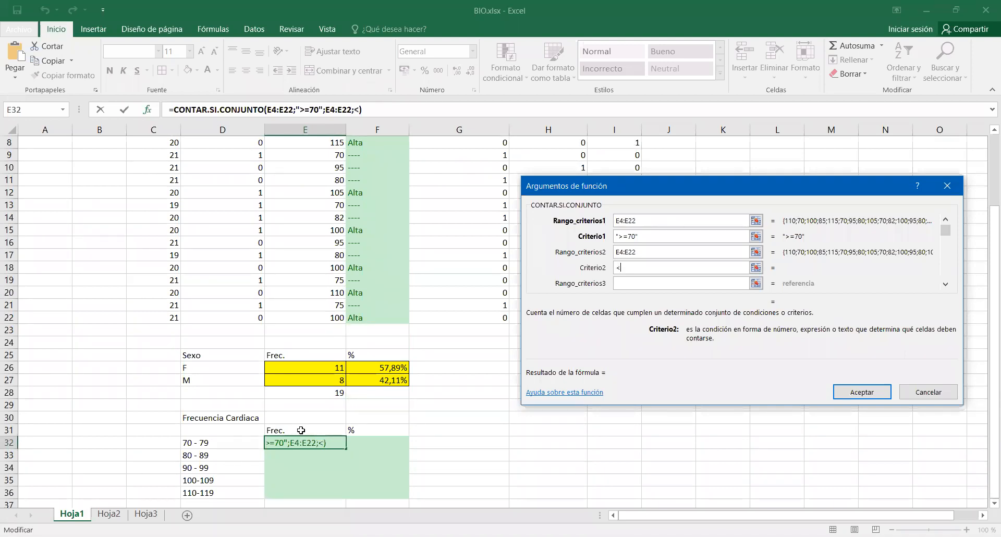
pyautogui.write('=79')
pyautogui.click(663, 253)
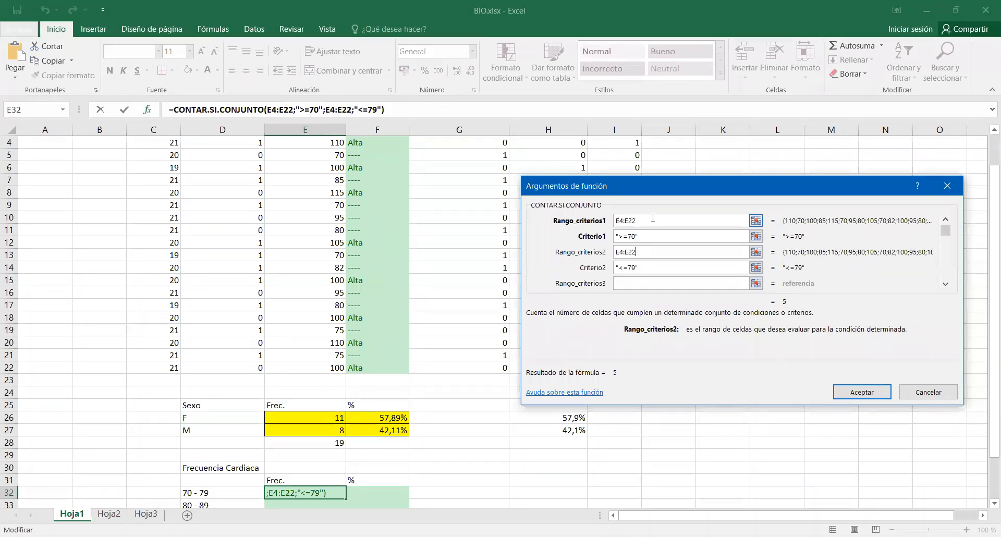
pyautogui.scroll(-1, 205, 439)
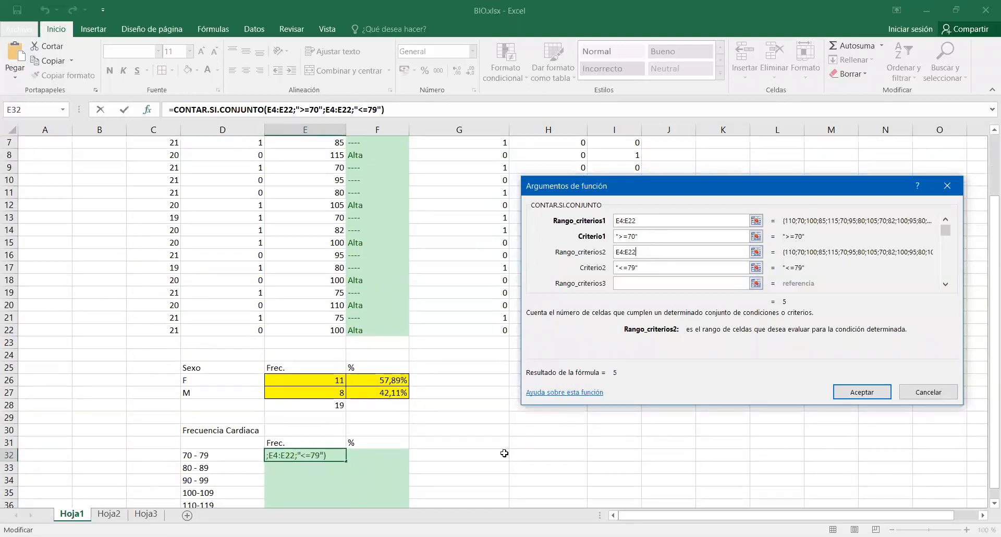
pyautogui.click(864, 392)
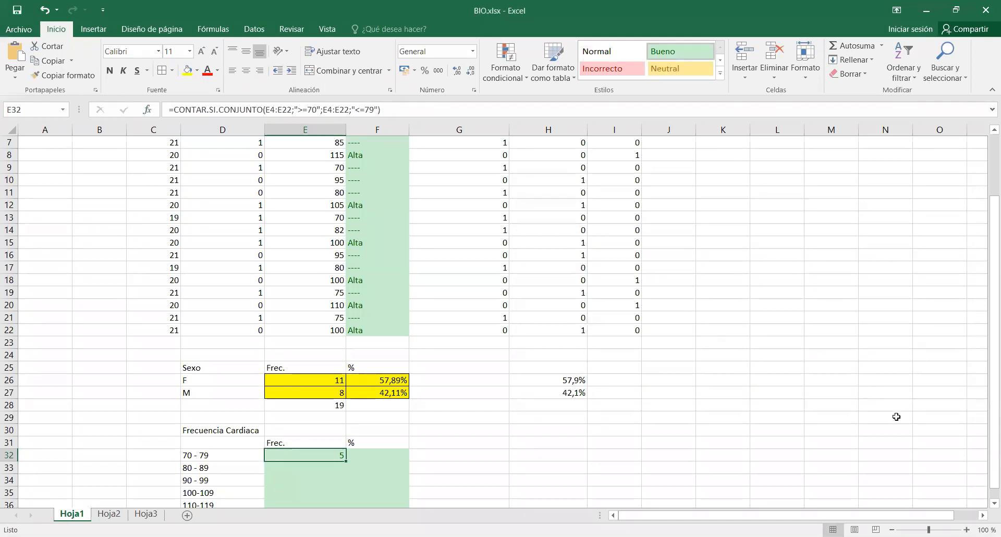
# Fill the E32 formula down to E36 and total the heart rate frequencies in E37 with Autosuma.
pyautogui.scroll(-1, 354, 461)
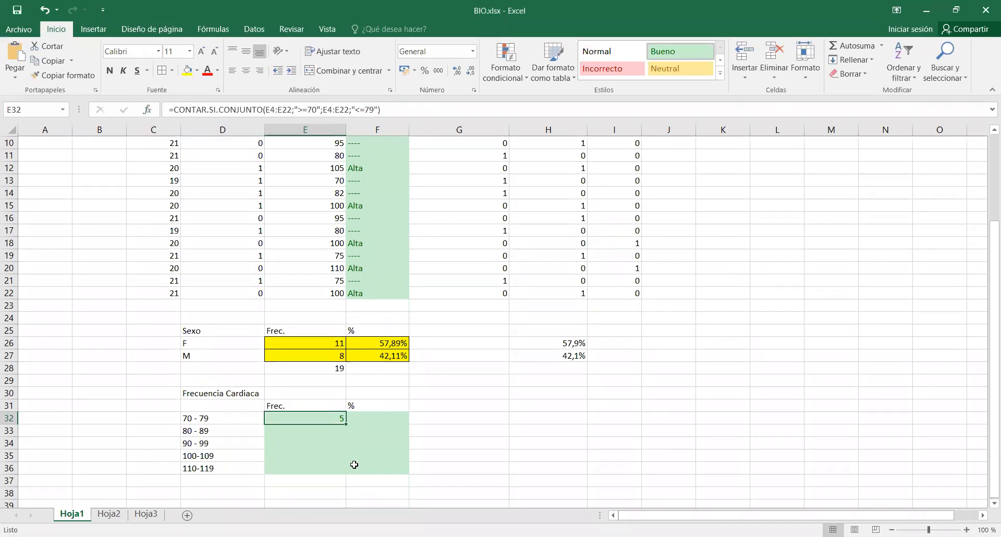
pyautogui.moveTo(347, 425); pyautogui.dragTo(347, 473)
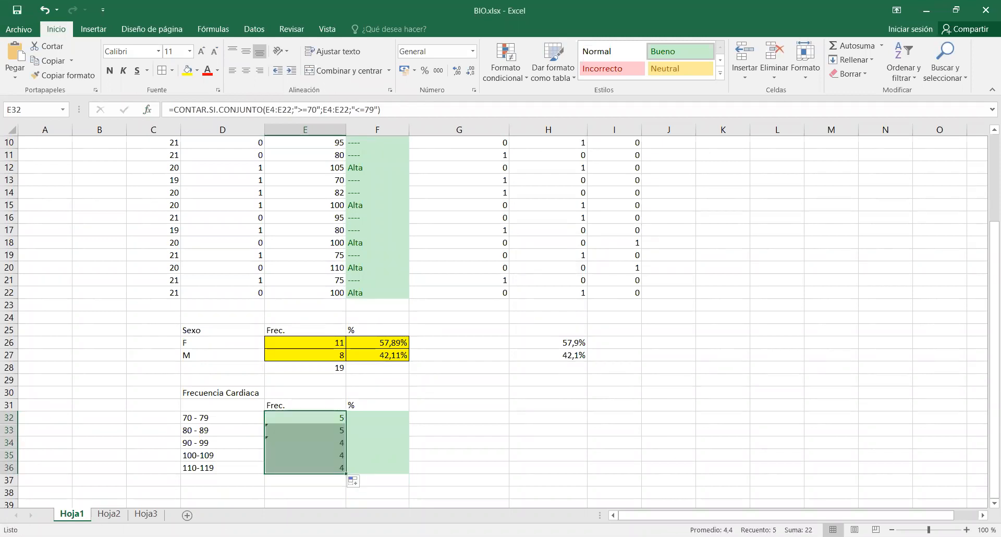
pyautogui.click(313, 482)
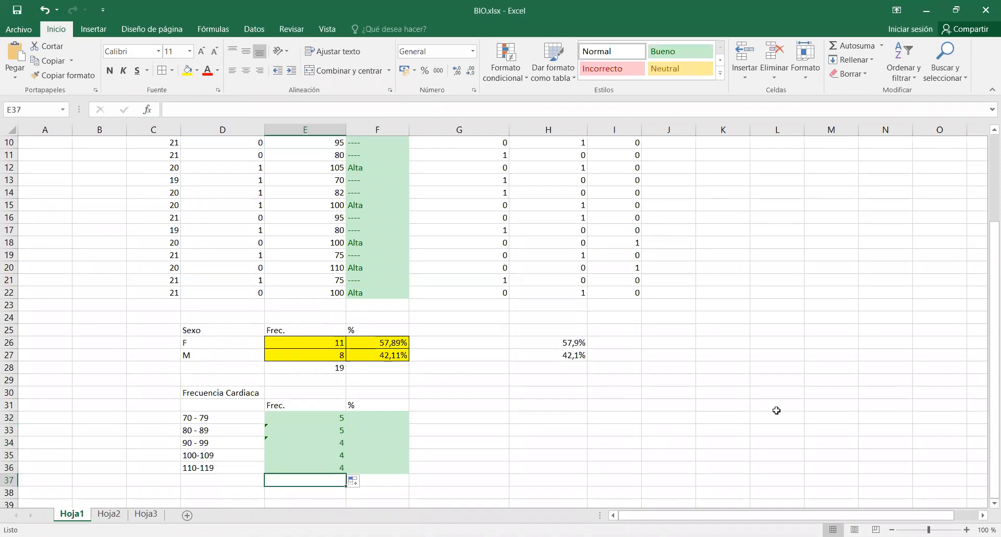
pyautogui.click(864, 46)
pyautogui.press('Return')
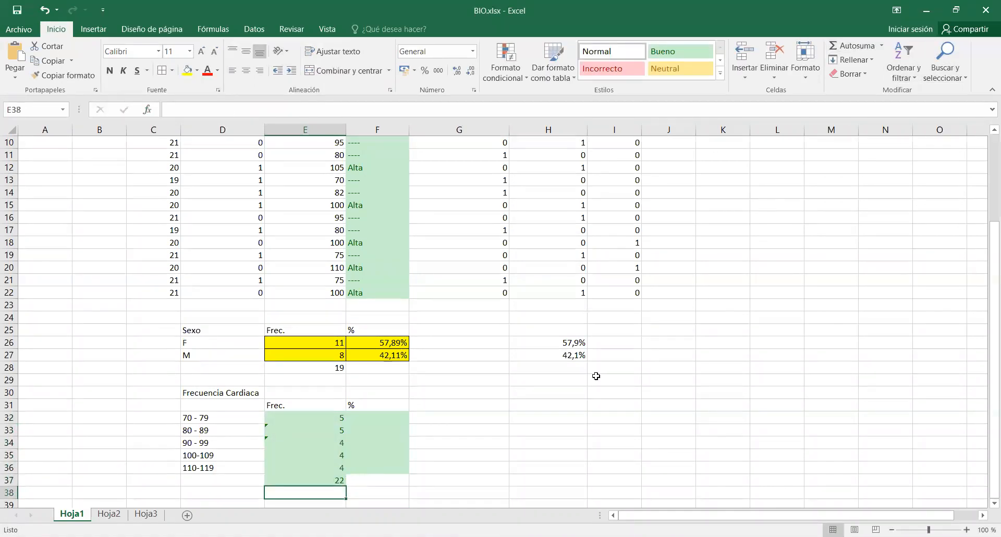
# Compare the totals in E37 and E28, and check the criteria ranges of the formulas in E32 and E33.
pyautogui.click(339, 479)
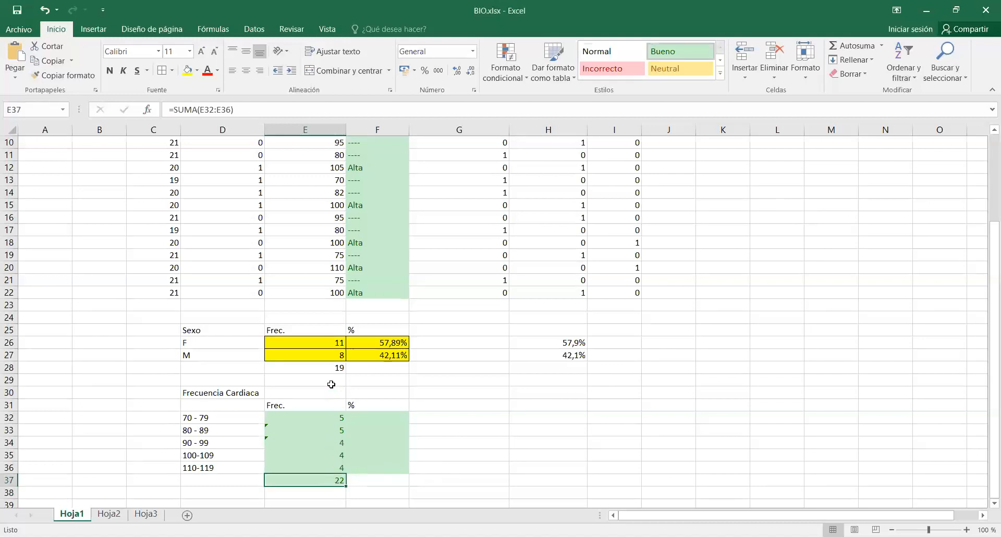
pyautogui.click(329, 367)
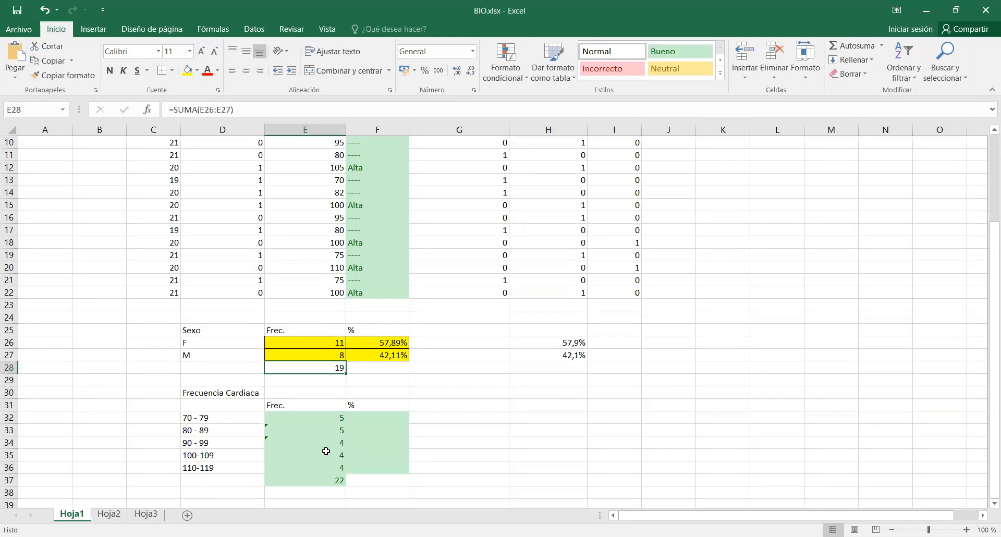
pyautogui.click(318, 414)
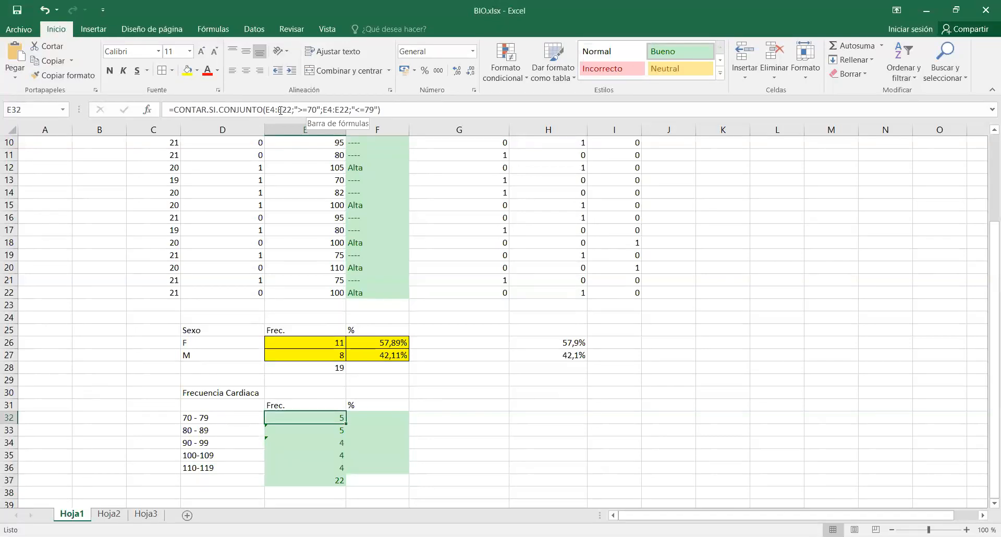
pyautogui.click(310, 431)
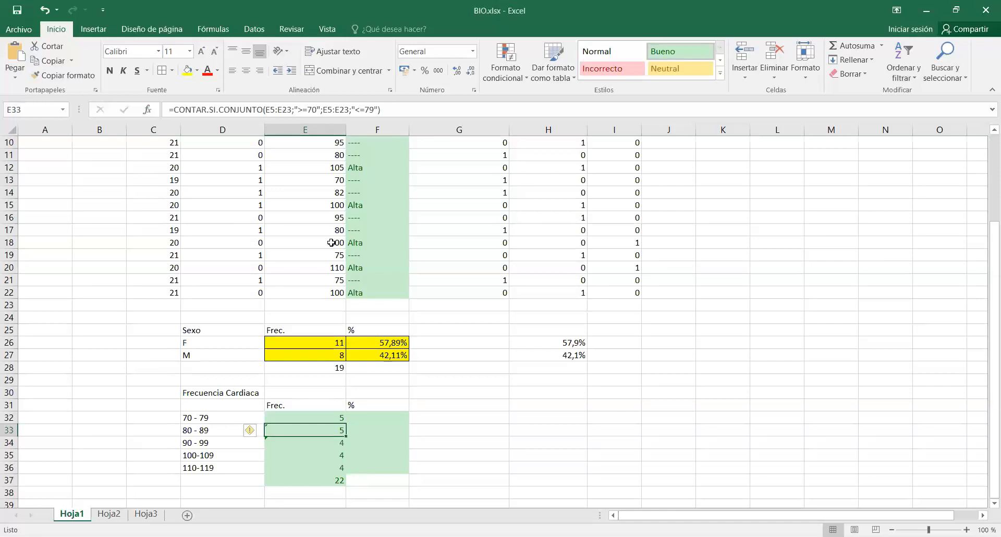
# Make both criteria ranges of the CONTAR.SI.CONJUNTO function in E32 absolute as $E$4:$E$22.
pyautogui.click(307, 418)
pyautogui.scroll(3, 364, 219)
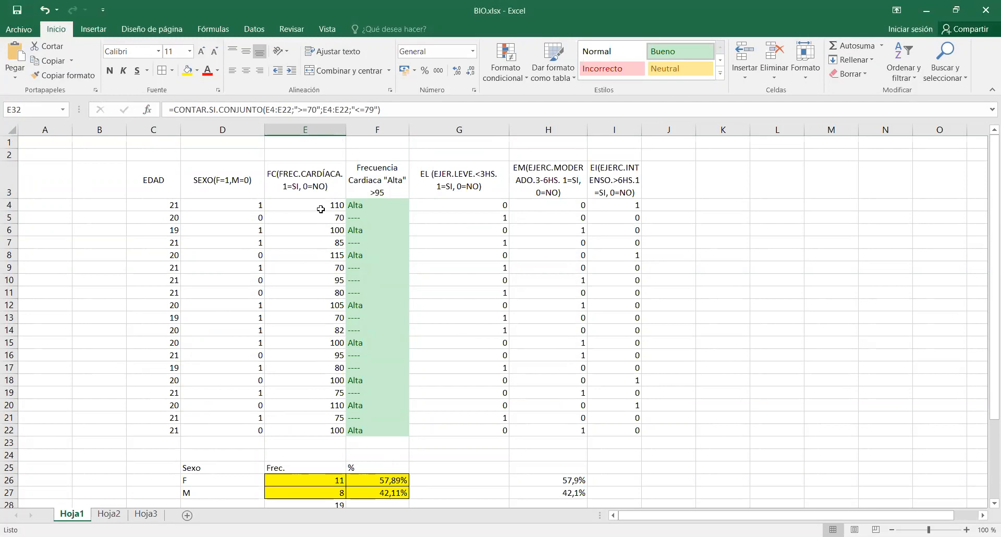
pyautogui.scroll(-2, 359, 466)
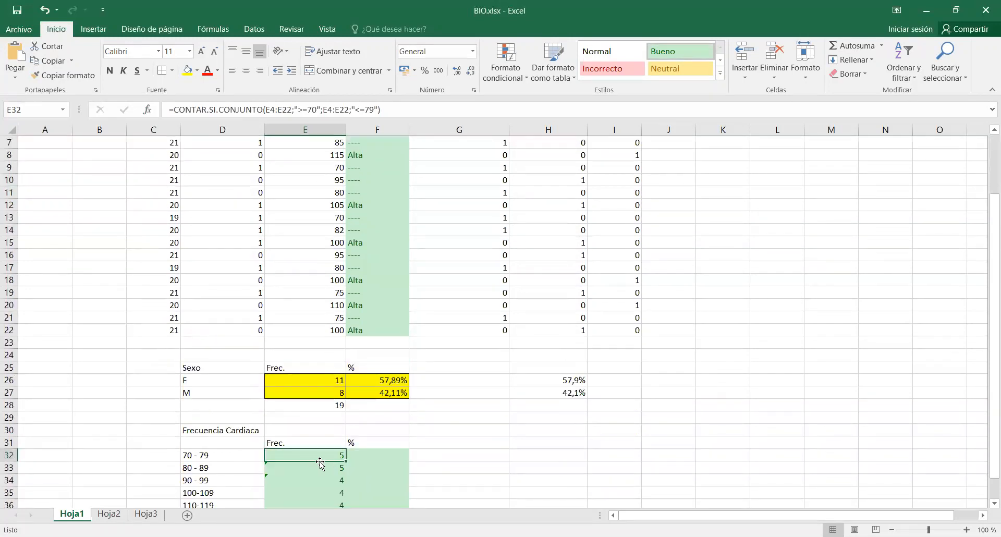
pyautogui.click(152, 109)
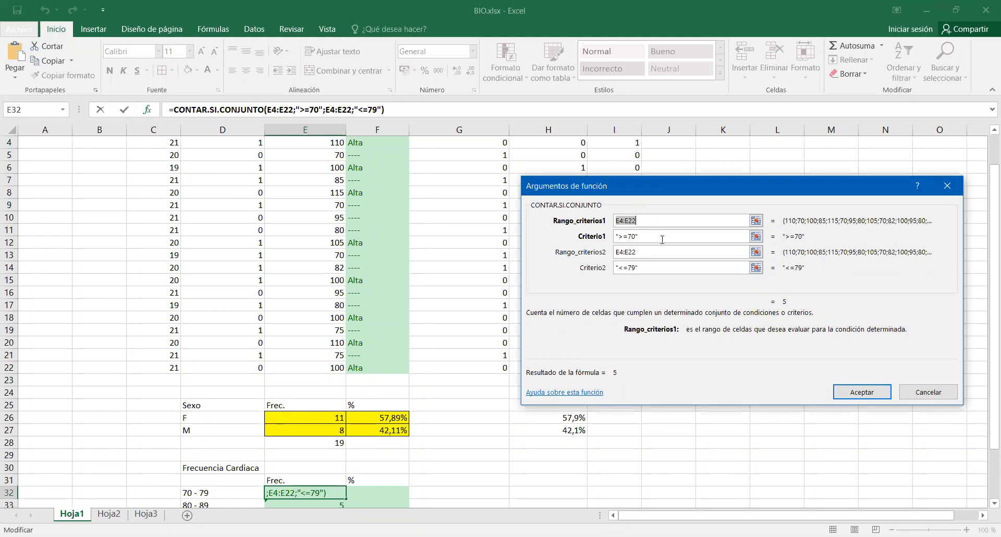
pyautogui.press('F4')
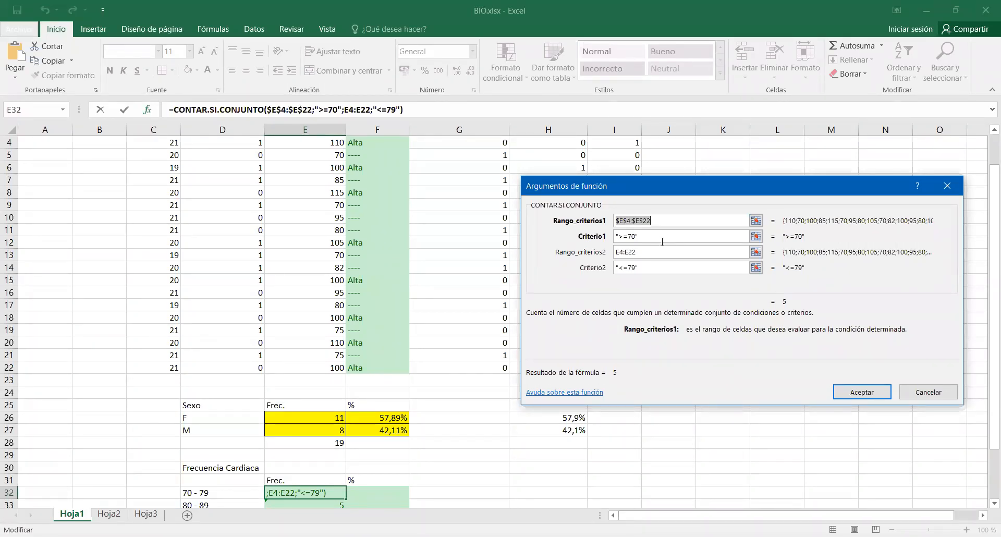
pyautogui.click(631, 252)
pyautogui.moveTo(637, 252); pyautogui.dragTo(585, 253)
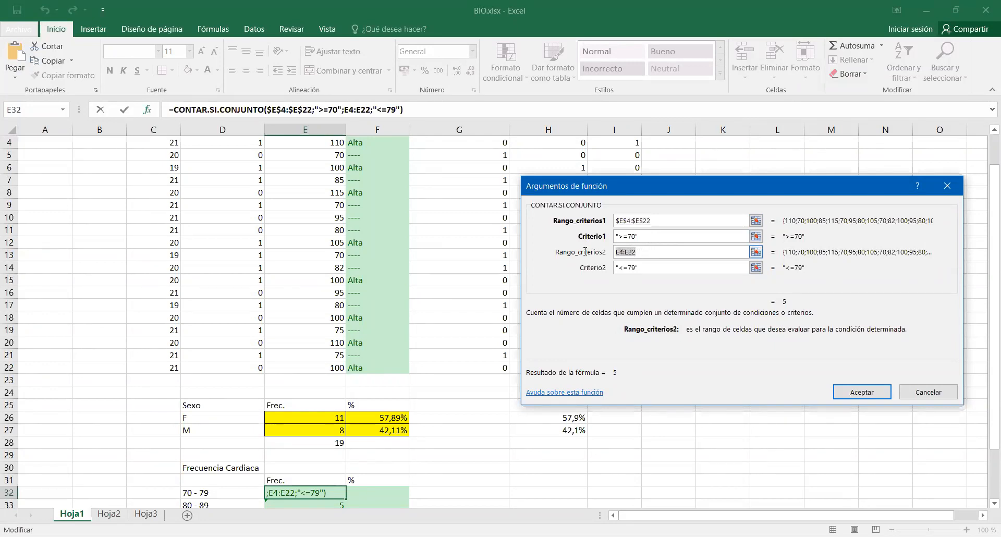
pyautogui.press('F4')
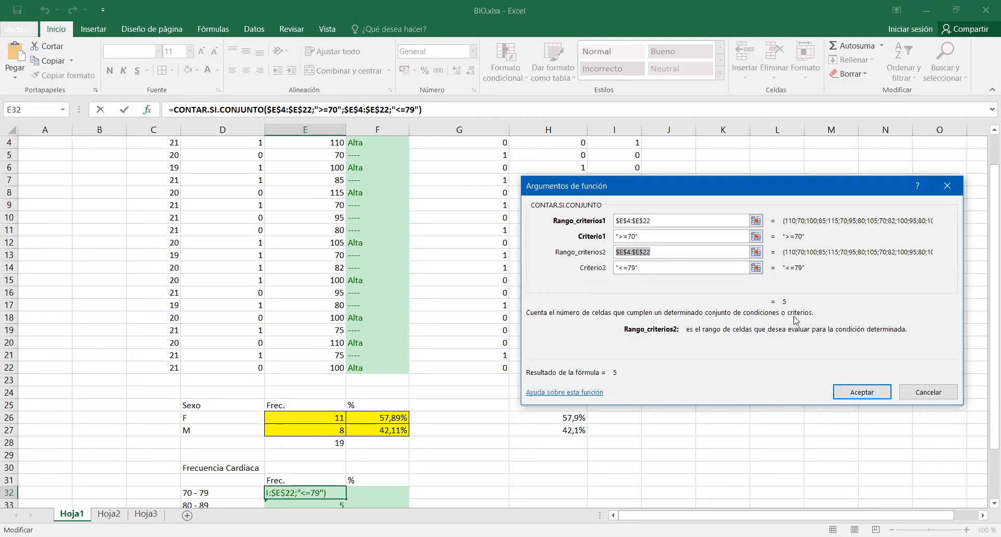
pyautogui.click(853, 392)
# Fill the E32 formula with the absolute ranges down to E36.
pyautogui.scroll(-1, 432, 459)
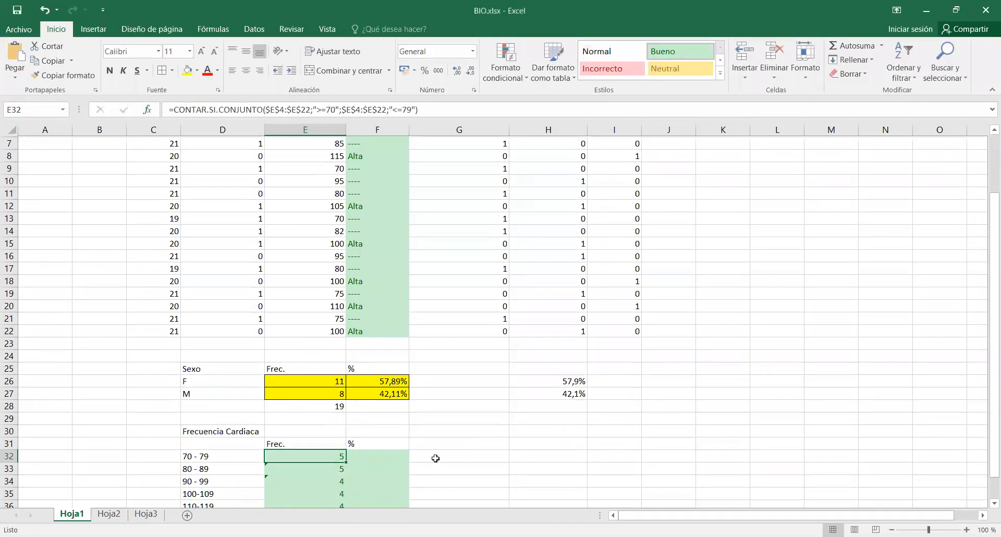
pyautogui.scroll(-1, 365, 470)
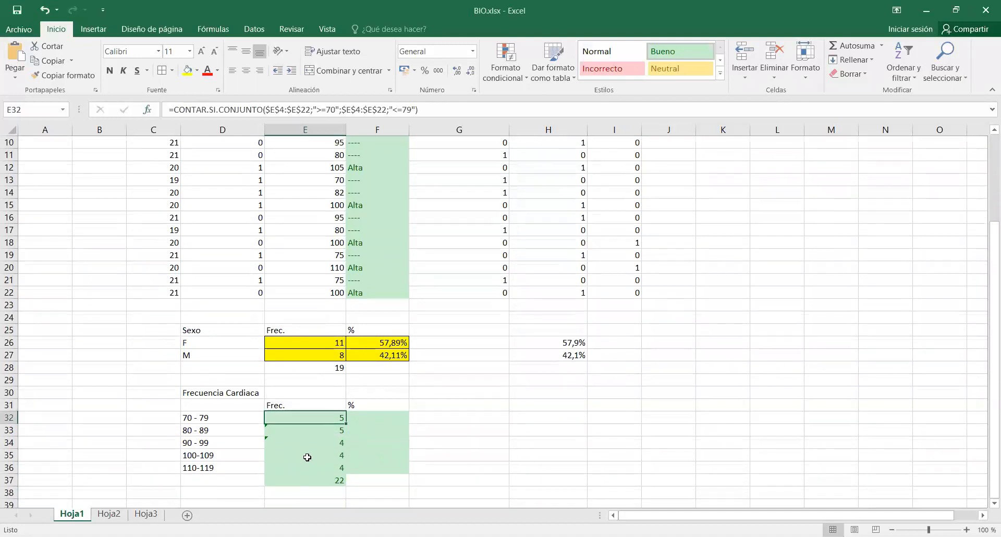
pyautogui.moveTo(346, 424); pyautogui.dragTo(345, 473)
# Change the criteria of the E33 formula to >=80 and <=89 for the 80 - 89 interval.
pyautogui.click(325, 432)
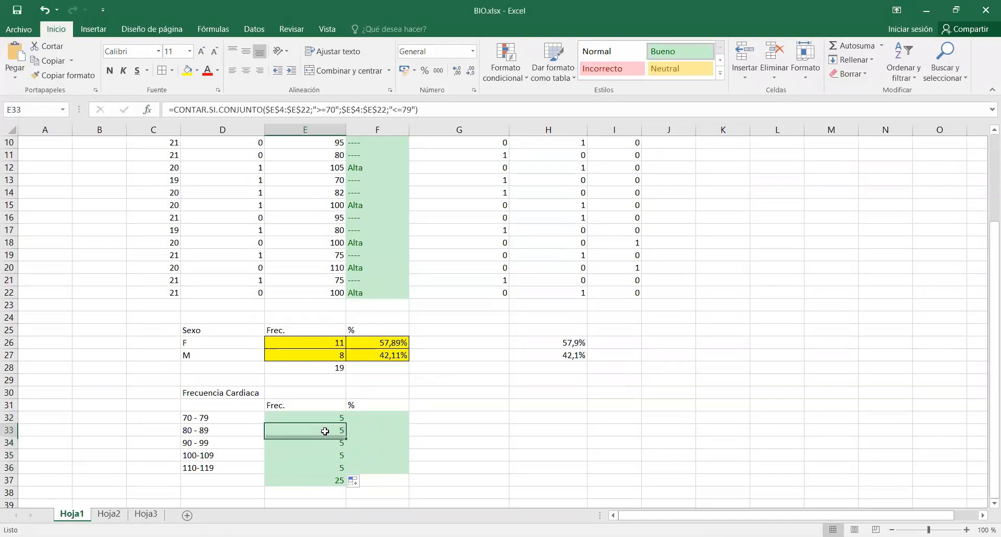
pyautogui.click(331, 110)
pyautogui.press('BackSpace')
pyautogui.write('8')
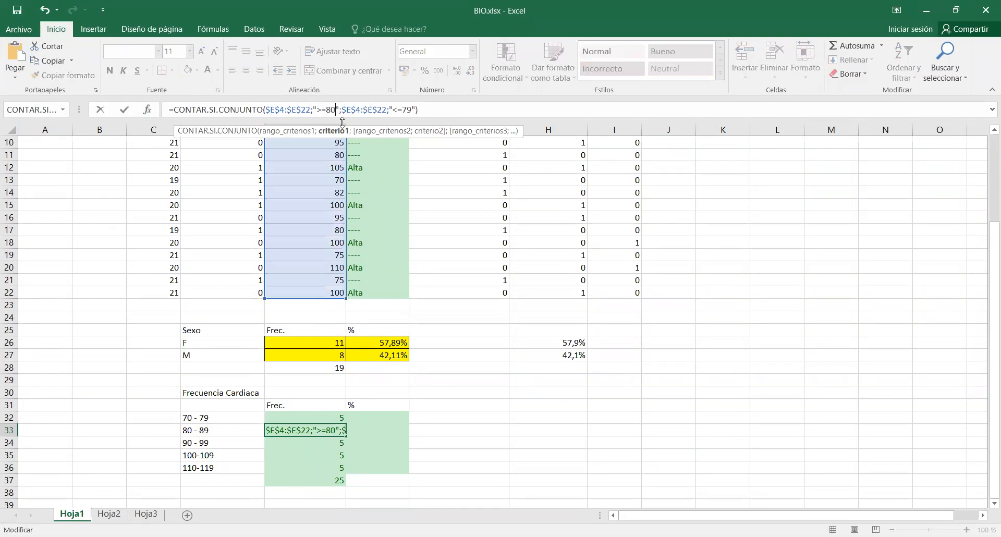
pyautogui.press('Right')
pyautogui.press('Right')
pyautogui.press('Right')
pyautogui.press('Right')
pyautogui.press('Right')
pyautogui.press('Right')
pyautogui.press('Right')
pyautogui.press('Right')
pyautogui.press('Right')
pyautogui.press('Right')
pyautogui.press('Right')
pyautogui.press('Right')
pyautogui.press('Right')
pyautogui.press('Right')
pyautogui.press('Right')
pyautogui.press('Right')
pyautogui.press('Right')
pyautogui.press('BackSpace')
pyautogui.write('8')
pyautogui.press('Return')
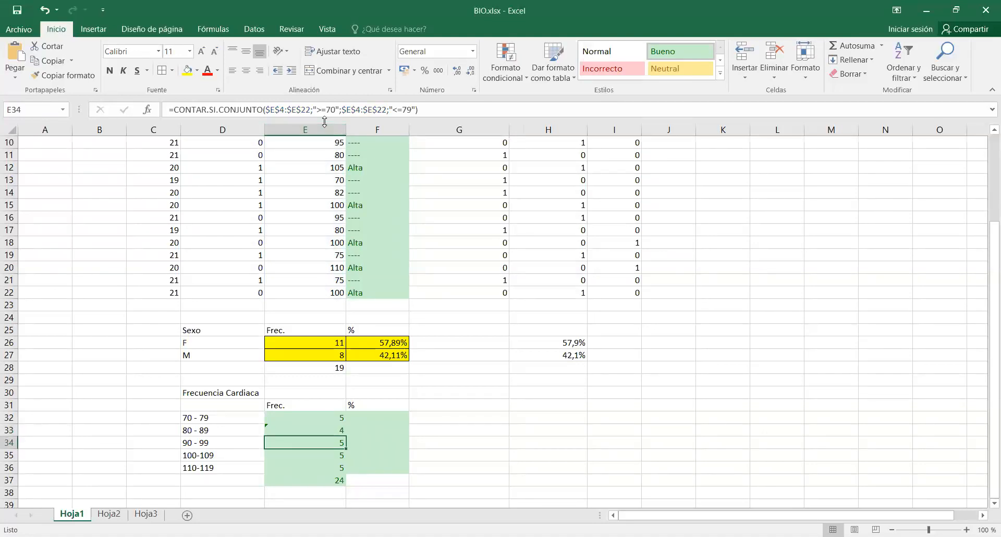
# Change the criteria of the E34 formula to >=90 and <=99 for the 90 - 99 interval.
pyautogui.click(331, 109)
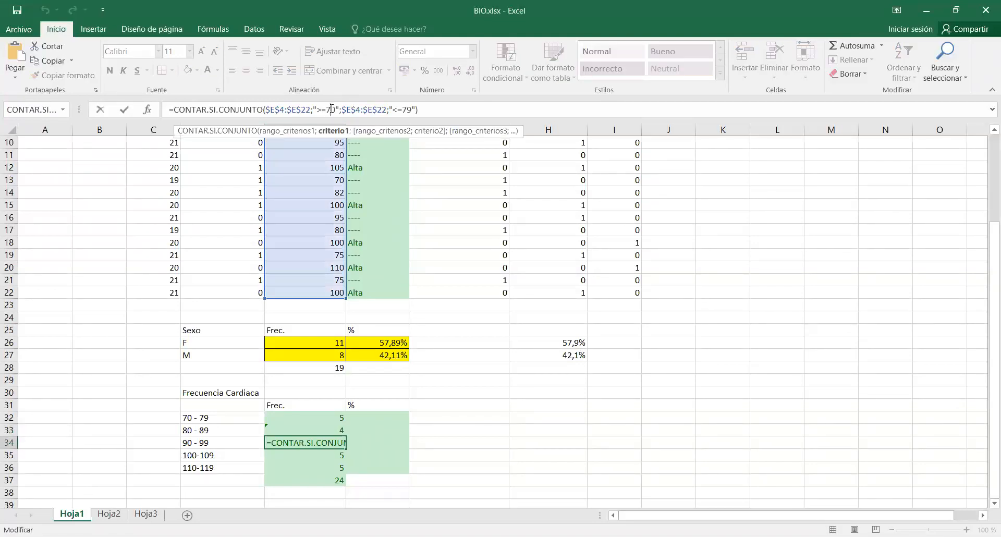
pyautogui.press('BackSpace')
pyautogui.write('9')
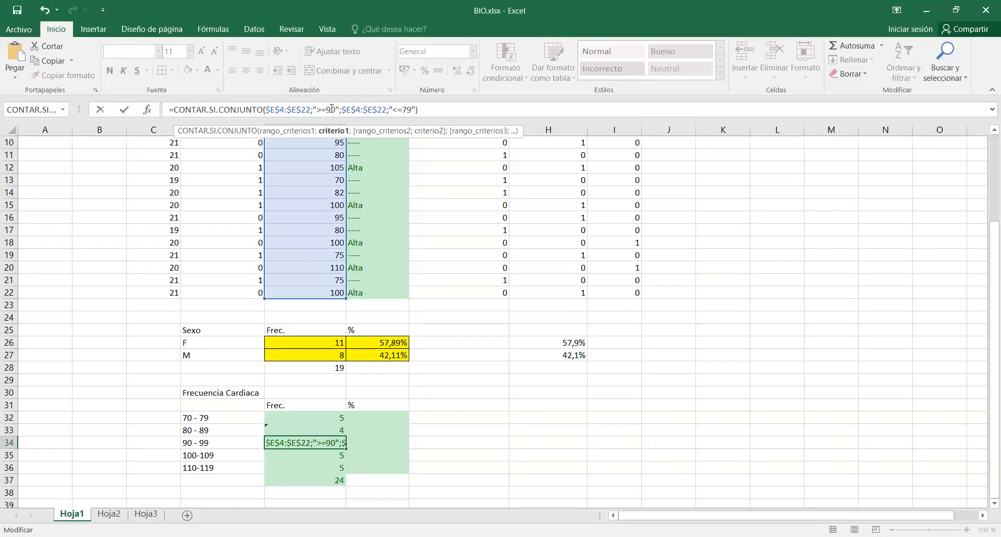
pyautogui.press('Right')
pyautogui.press('Right')
pyautogui.press('Right')
pyautogui.press('Right')
pyautogui.press('Right')
pyautogui.press('Right')
pyautogui.press('Right')
pyautogui.press('Right')
pyautogui.press('Right')
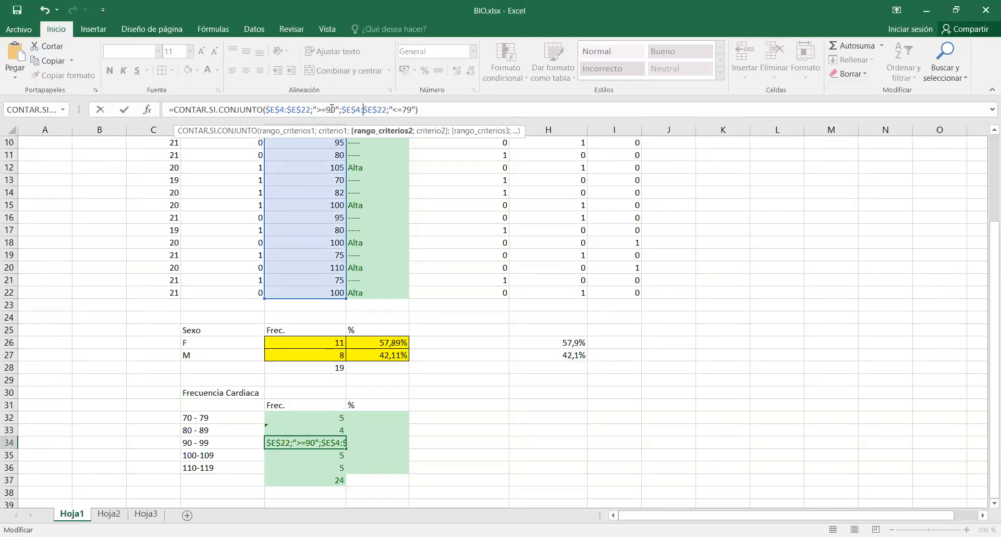
pyautogui.press('Right')
pyautogui.press('Right')
pyautogui.press('Right')
pyautogui.press('Right')
pyautogui.press('Right')
pyautogui.press('BackSpace')
pyautogui.write('9')
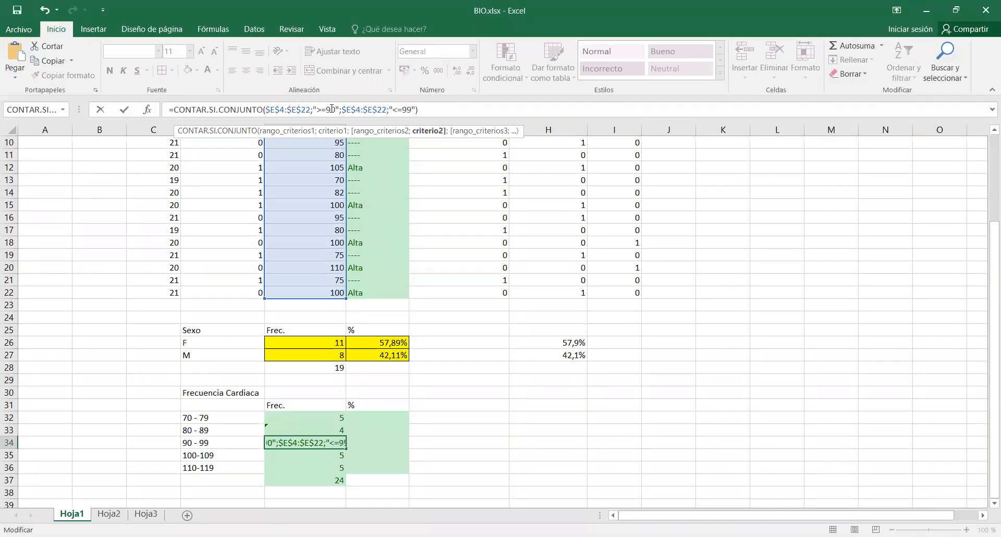
pyautogui.press('Return')
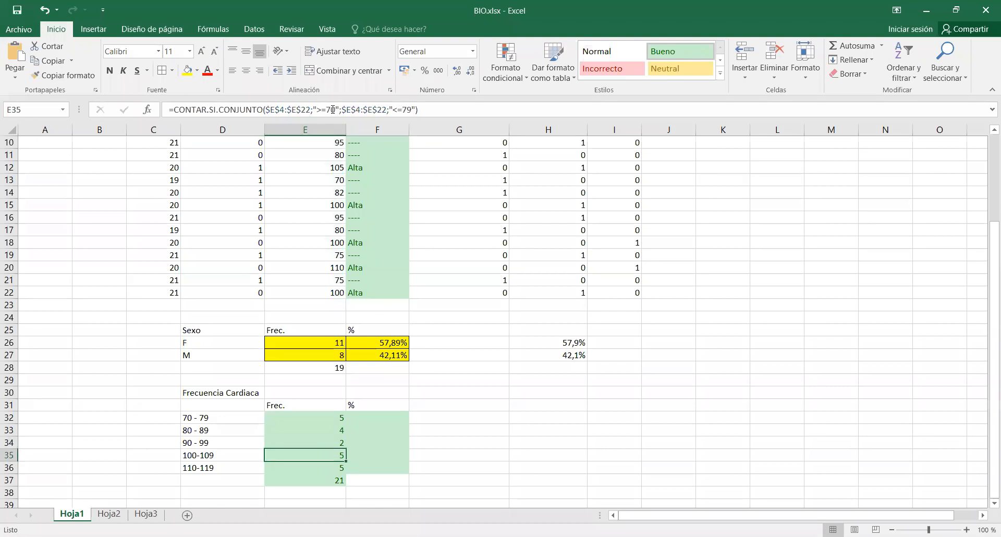
# Change the criteria of the E35 formula to >=100 and <=109 for the 100-109 interval.
pyautogui.click(332, 109)
pyautogui.press('BackSpace')
pyautogui.press('BackSpace')
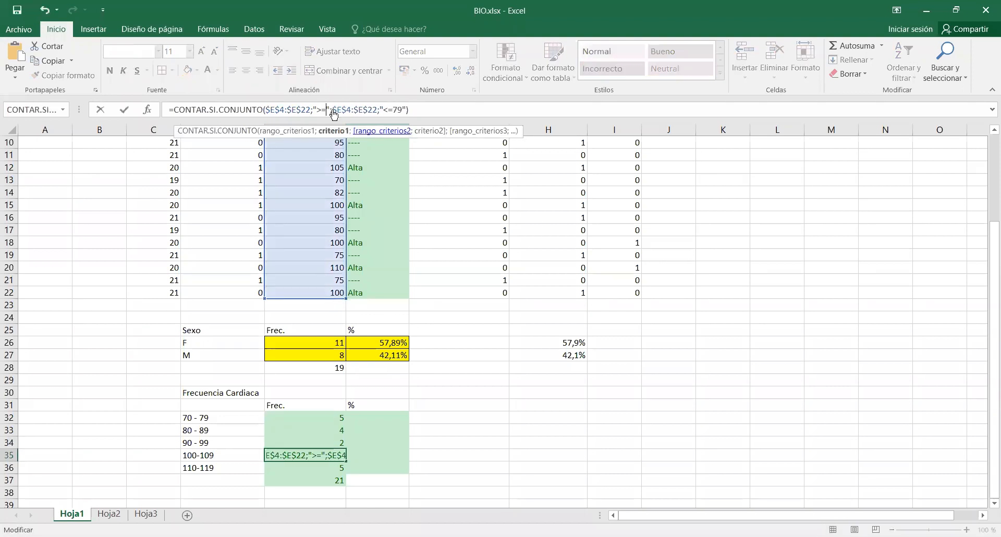
pyautogui.write('100')
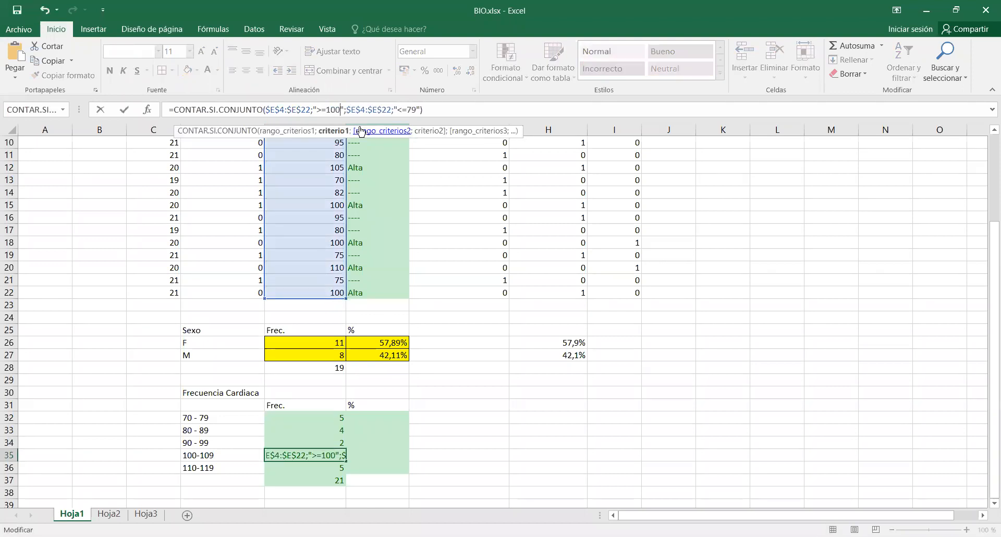
pyautogui.click(406, 109)
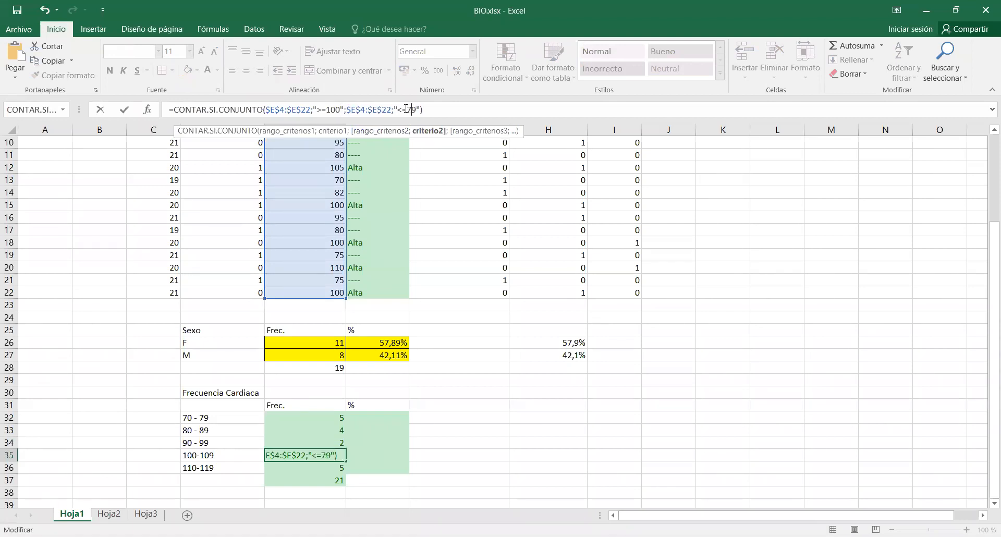
pyautogui.press('BackSpace')
pyautogui.press('BackSpace')
pyautogui.write('109')
pyautogui.press('Return')
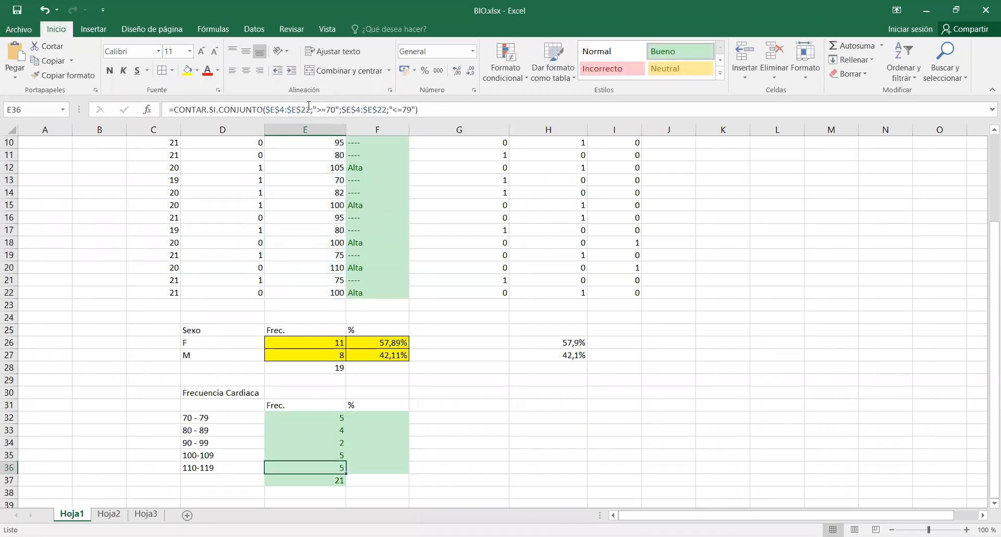
# Change the criteria of the E36 formula to >=110 and <=119 for the 110-119 interval.
pyautogui.click(330, 109)
pyautogui.press('BackSpace')
pyautogui.write('11')
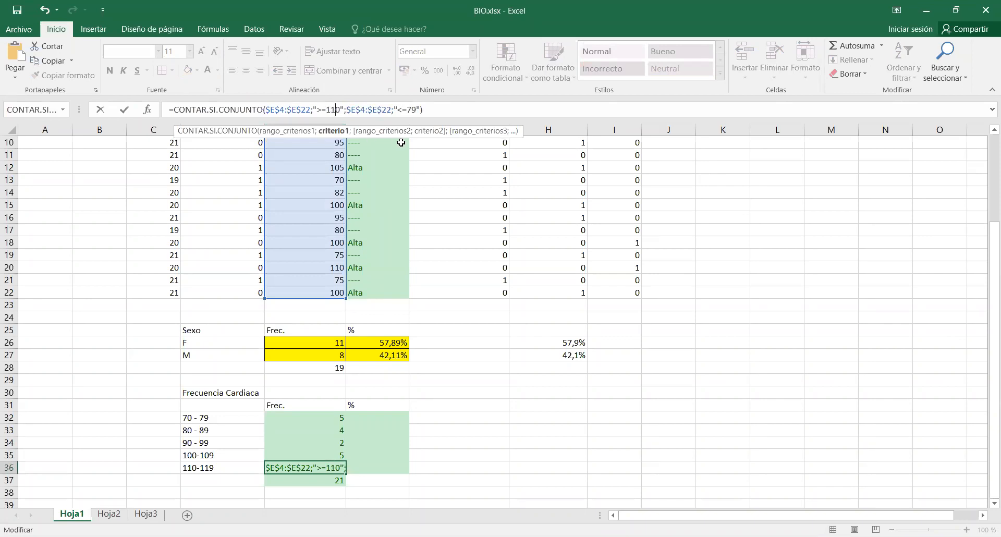
pyautogui.click(411, 111)
pyautogui.press('BackSpace')
pyautogui.write('11')
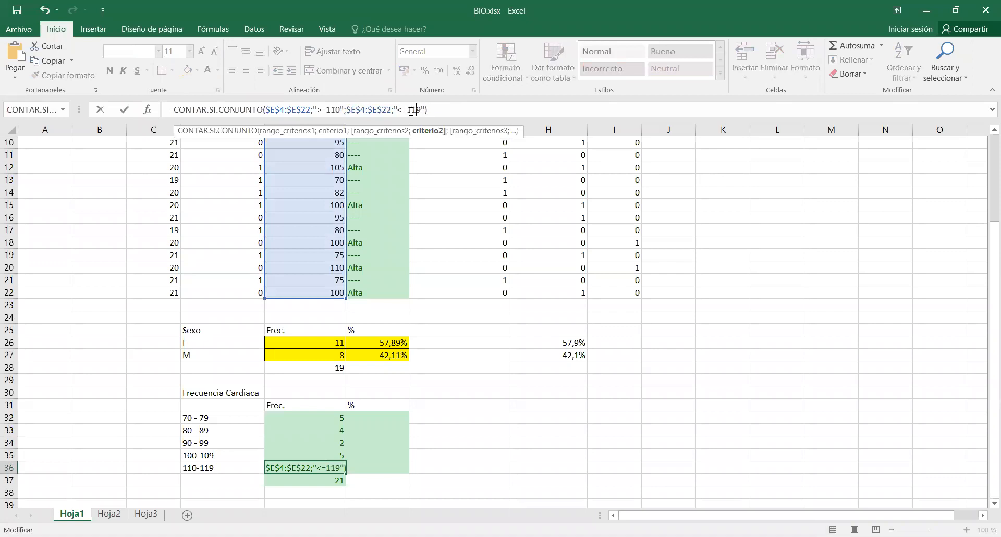
pyautogui.press('Return')
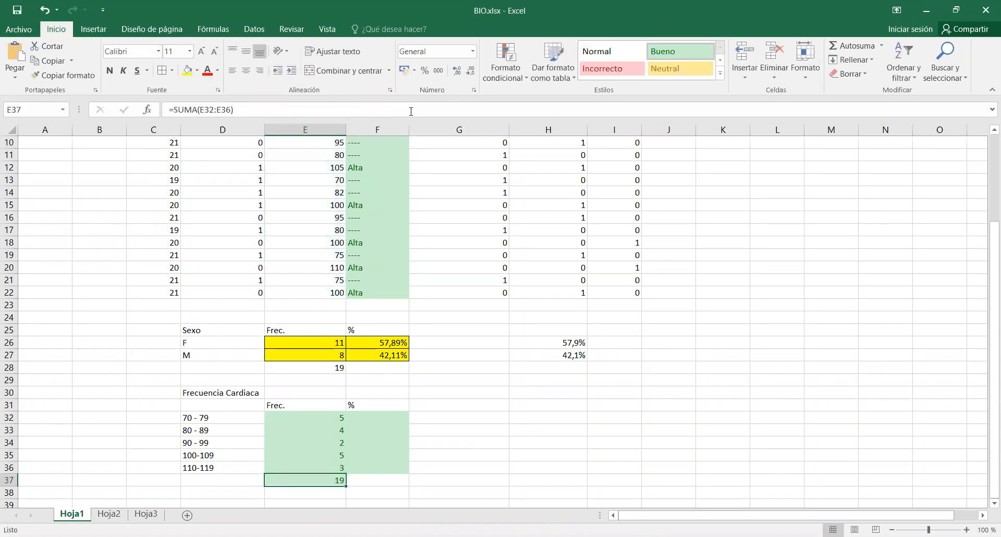
# Enter the formula =E32/$E$37 in F32 to calculate the share of the 70 - 79 interval.
pyautogui.click(309, 417)
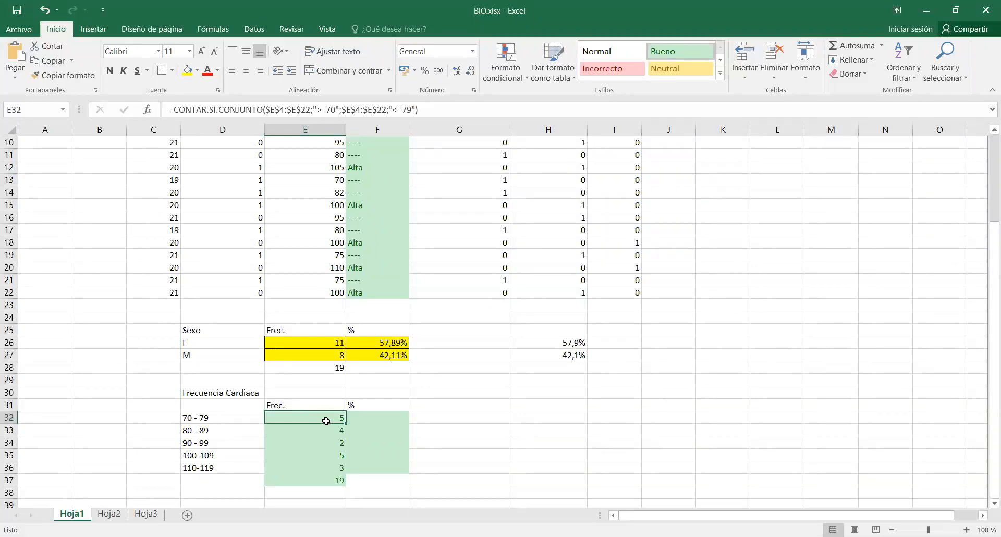
pyautogui.click(377, 419)
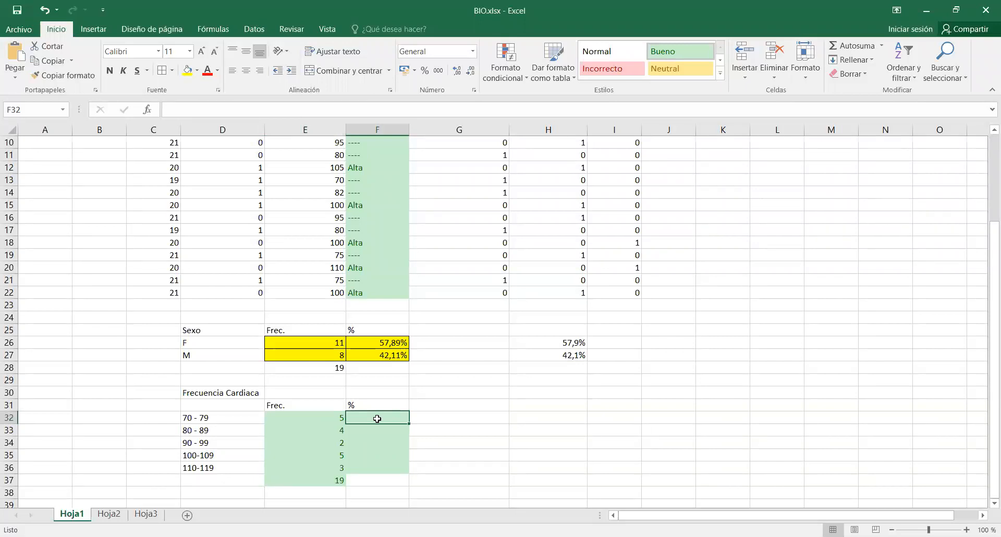
pyautogui.write('=')
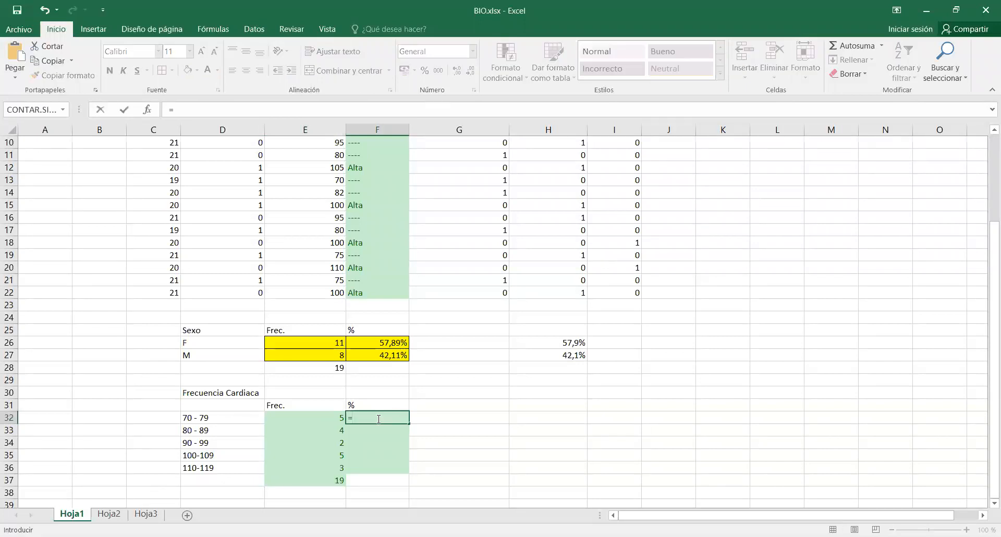
pyautogui.click(330, 419)
pyautogui.write('/')
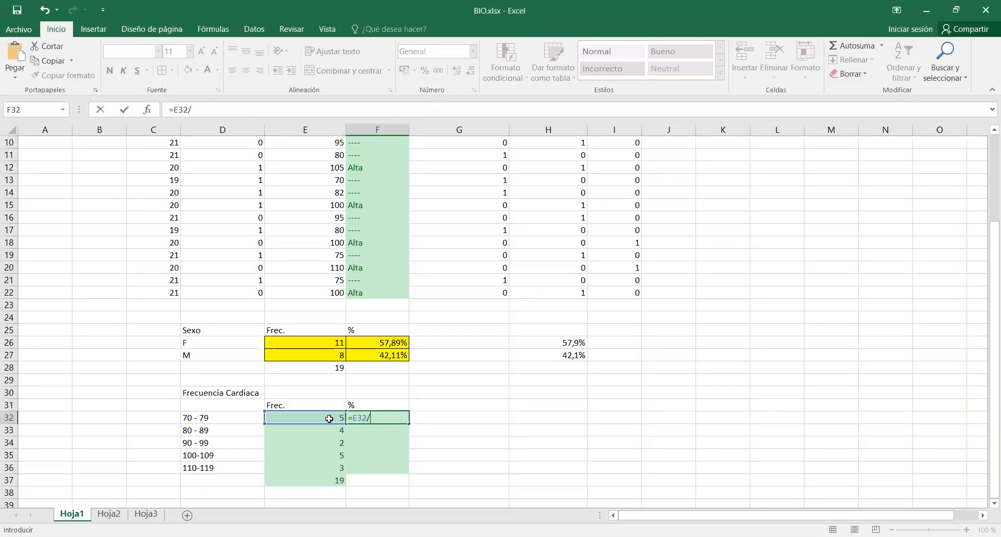
pyautogui.click(334, 481)
pyautogui.press('F4')
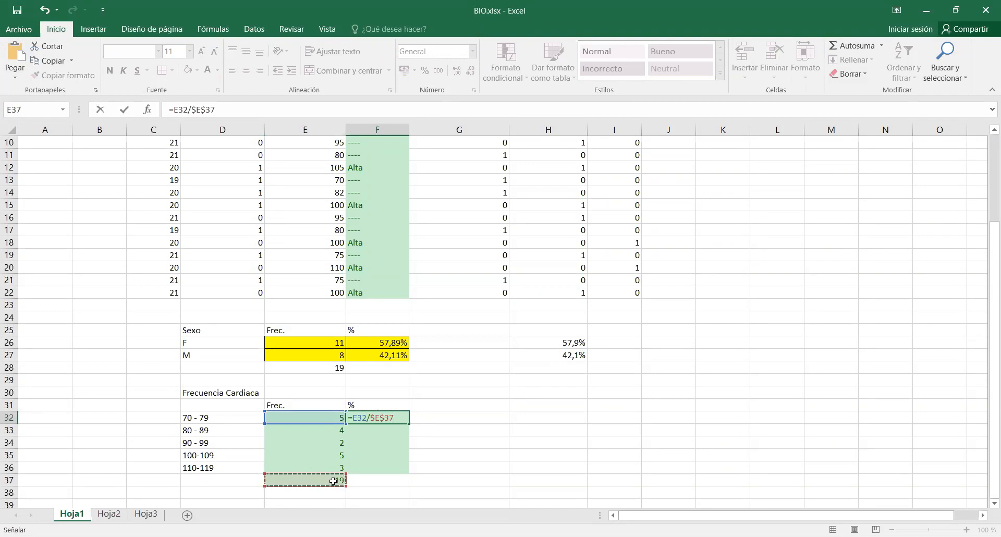
pyautogui.press('Return')
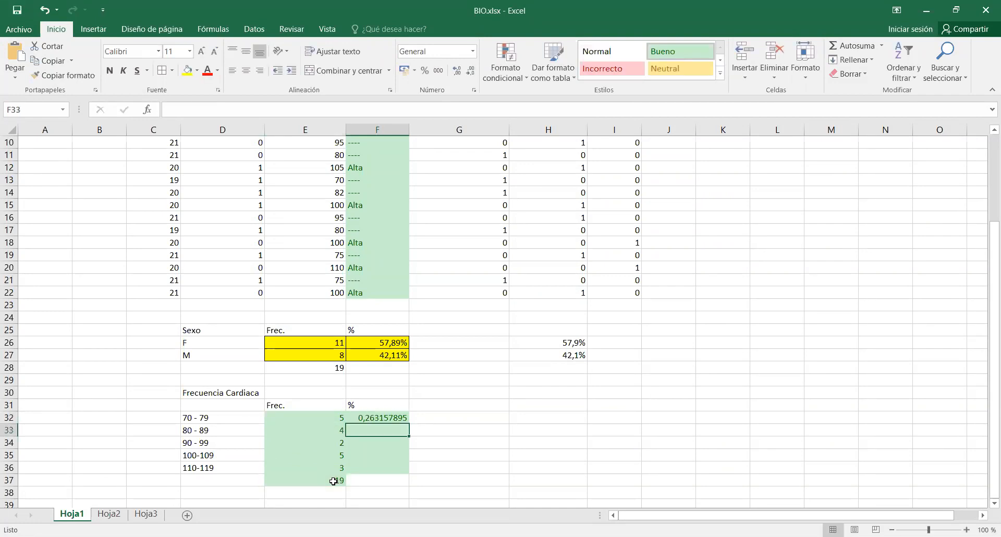
# Format F32 as a percentage with one decimal place and fill its formula down to F36.
pyautogui.click(385, 418)
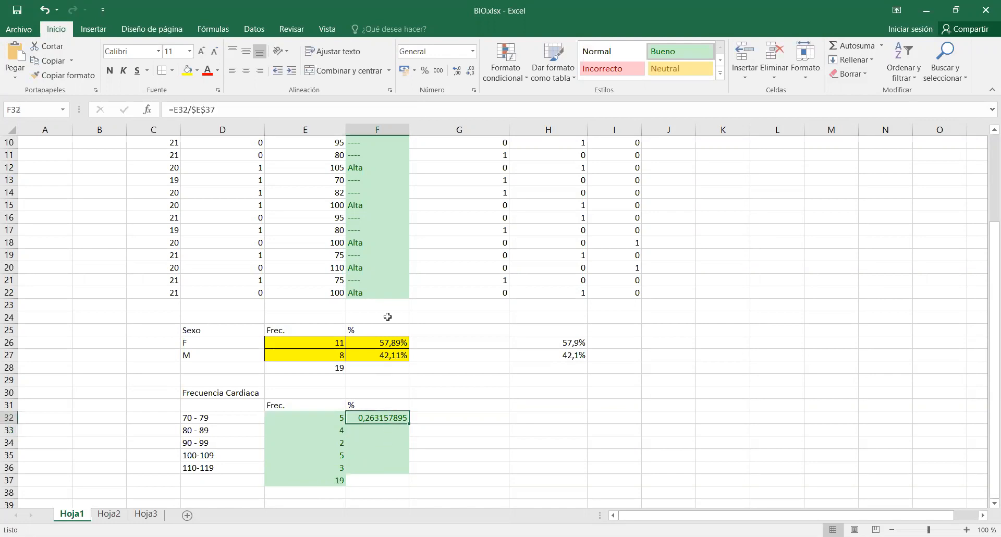
pyautogui.click(425, 69)
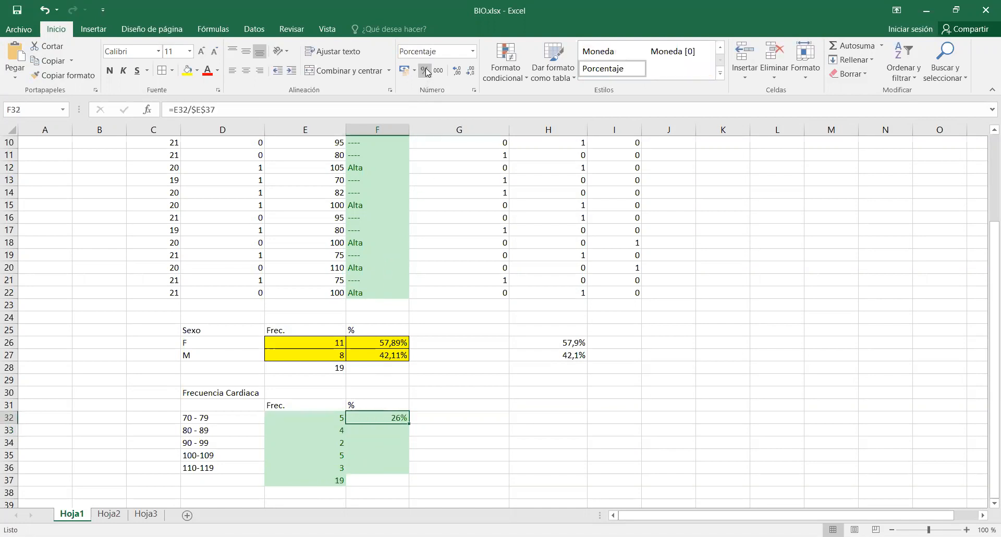
pyautogui.click(457, 71)
pyautogui.moveTo(409, 424); pyautogui.dragTo(410, 473)
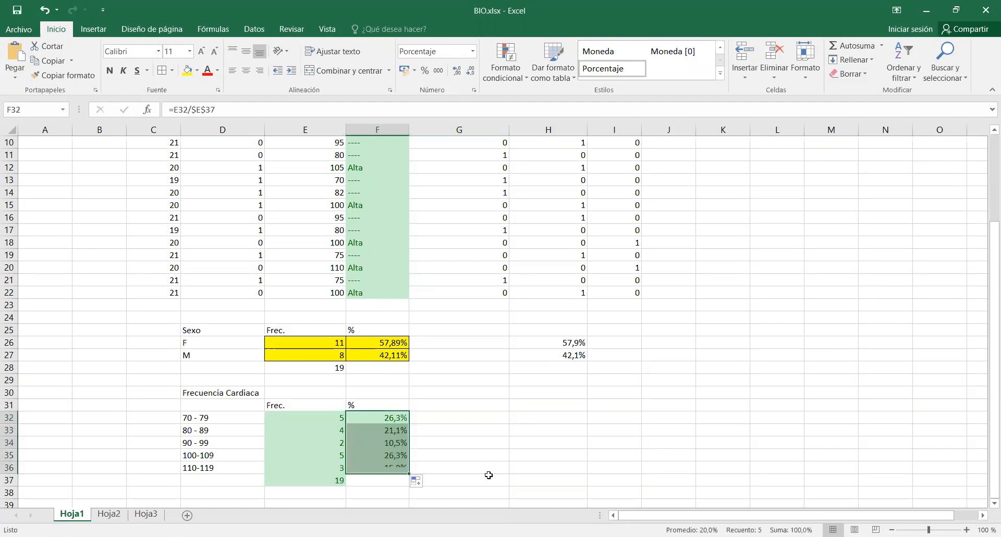
pyautogui.click(491, 458)
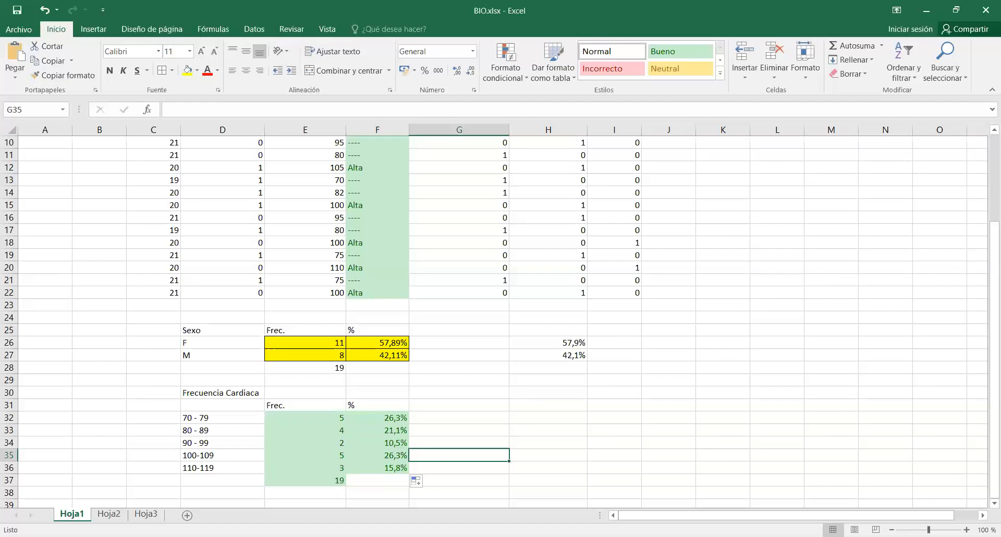
# Enter the formula =E32/$E$37 in H32 to calculate the share of the 70 - 79 interval again.
pyautogui.click(547, 417)
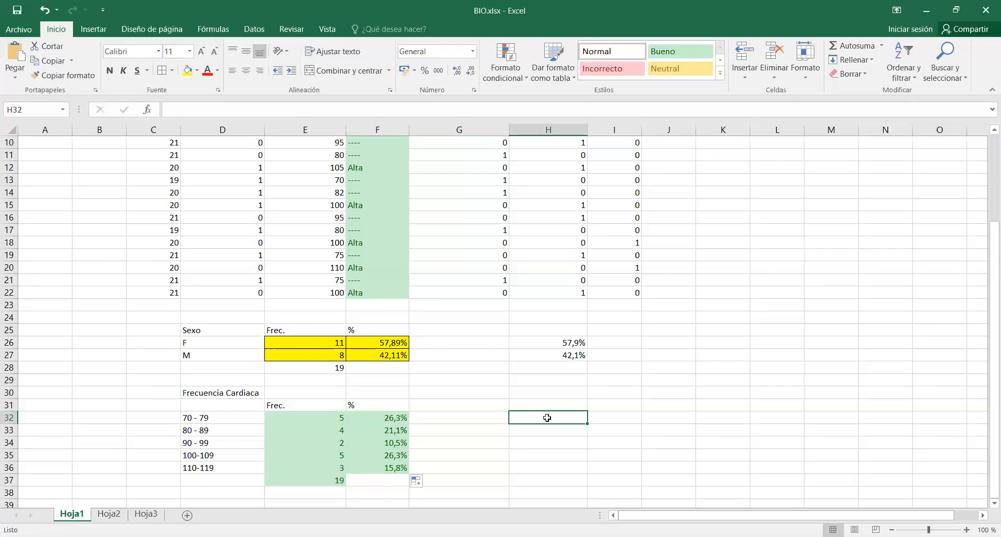
pyautogui.write('=')
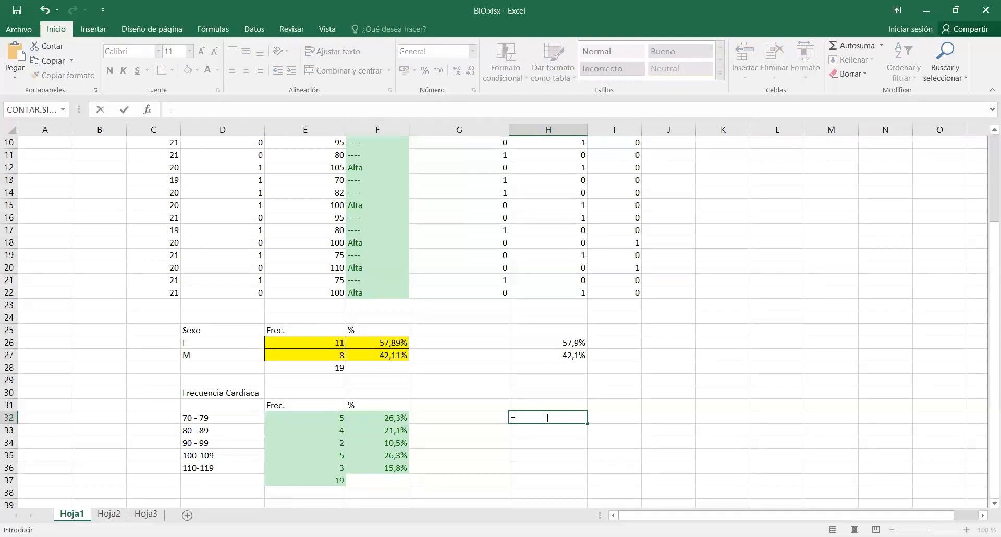
pyautogui.click(457, 111)
pyautogui.click(334, 418)
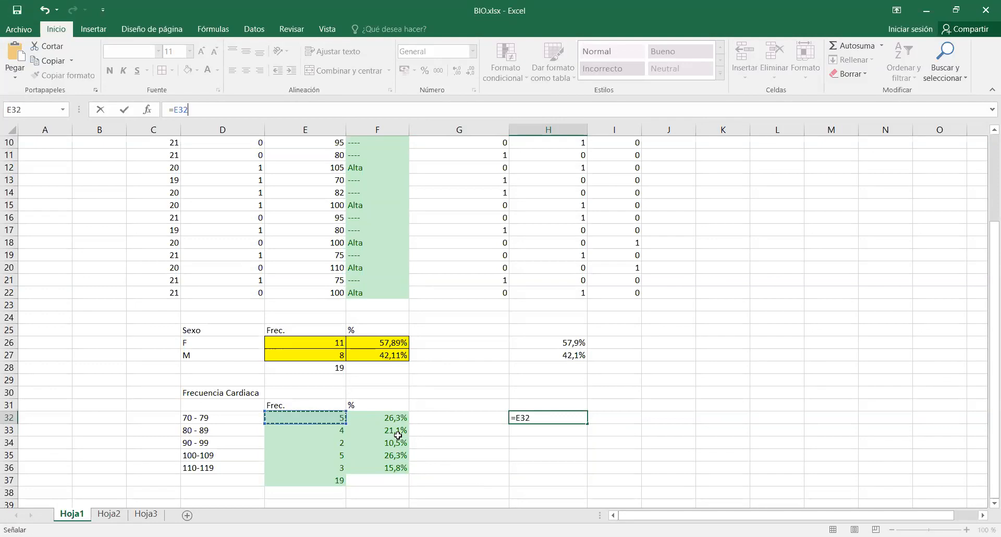
pyautogui.write('/')
pyautogui.click(309, 479)
pyautogui.press('F4')
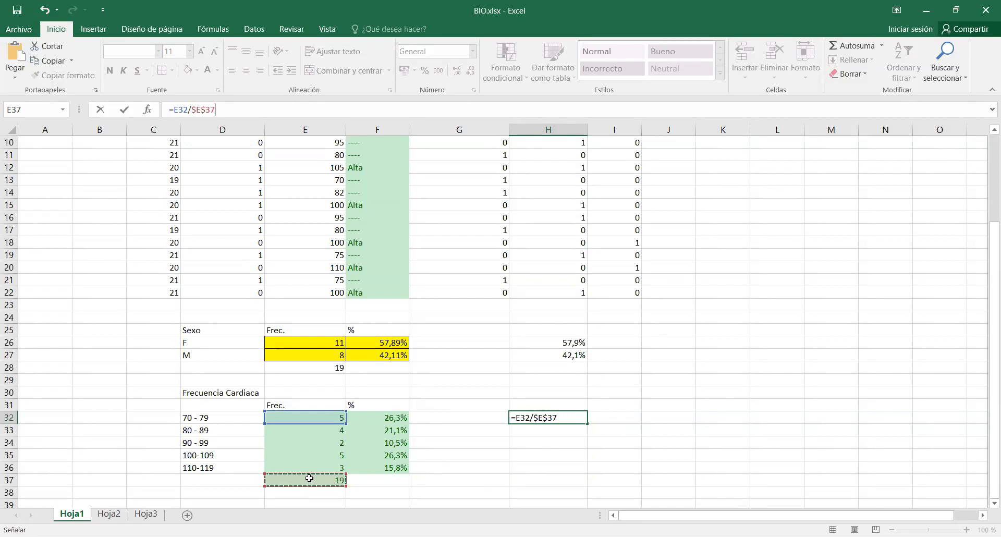
pyautogui.press('Return')
# Format H32 as a percentage with one decimal place and fill its formula down to H36.
pyautogui.click(566, 420)
pyautogui.click(425, 71)
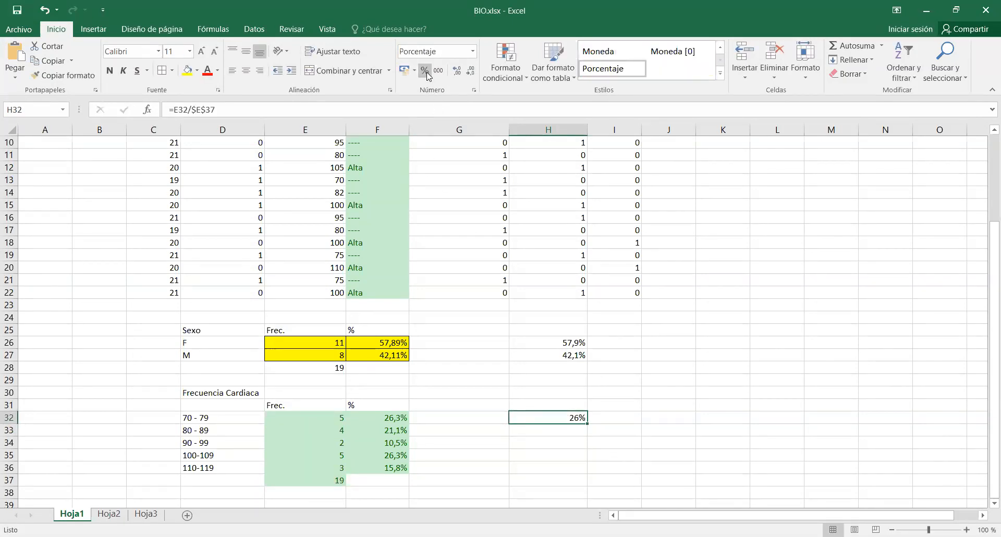
pyautogui.click(456, 75)
pyautogui.moveTo(588, 424); pyautogui.dragTo(590, 470)
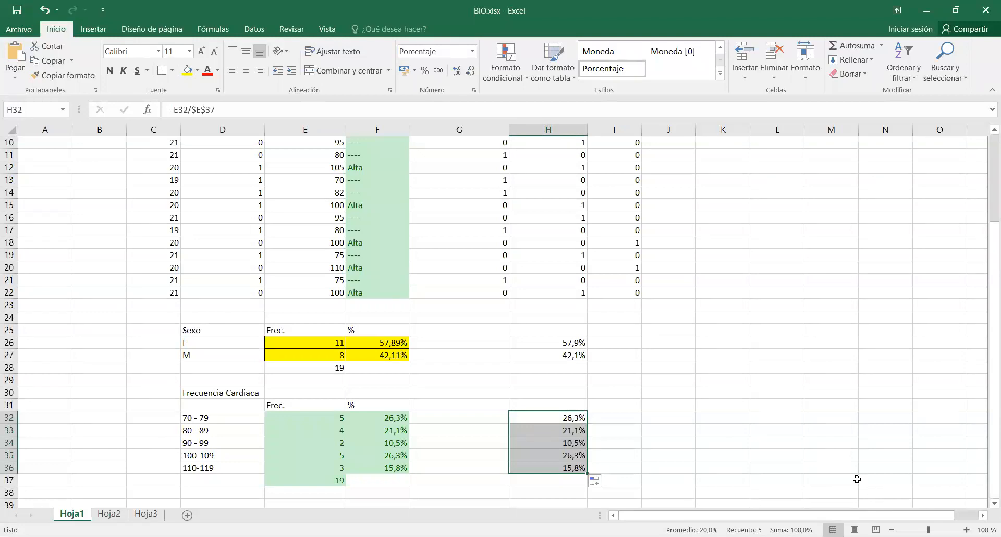
pyautogui.click(774, 421)
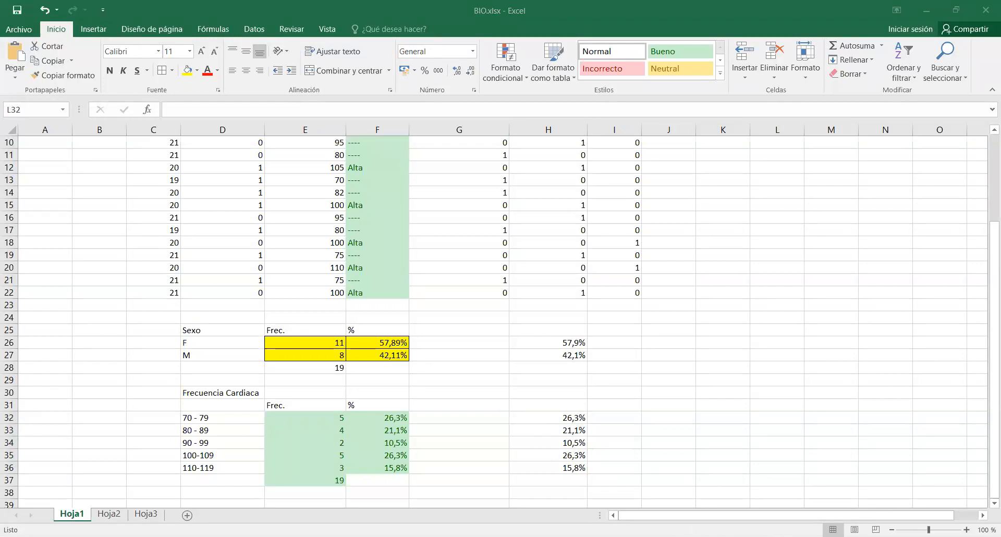
pyautogui.click(778, 306)
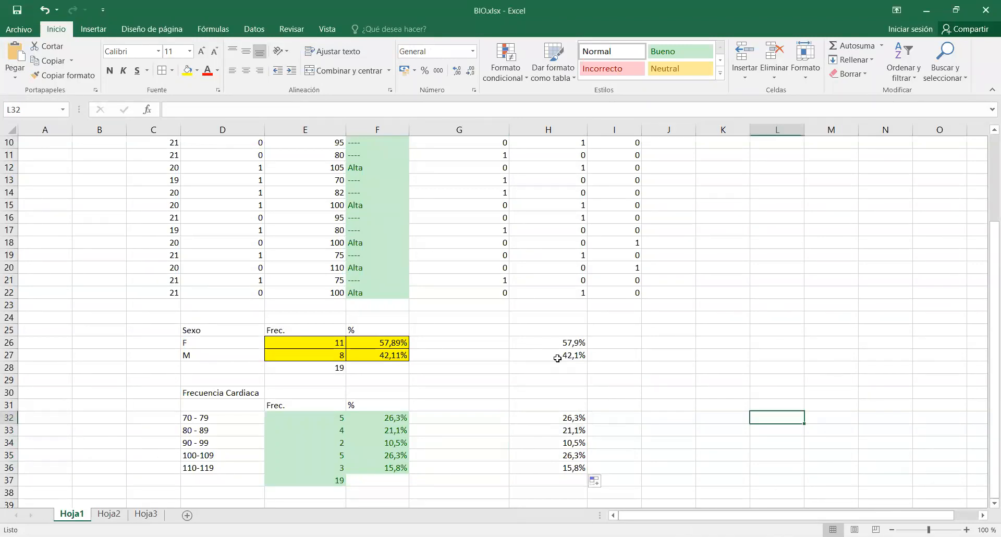
# Insert a clustered 3-D bar chart of the heart rate frequencies E32:E36 and place it beside the table, clear of the percentages.
pyautogui.click(324, 417)
pyautogui.moveTo(325, 417); pyautogui.dragTo(330, 470)
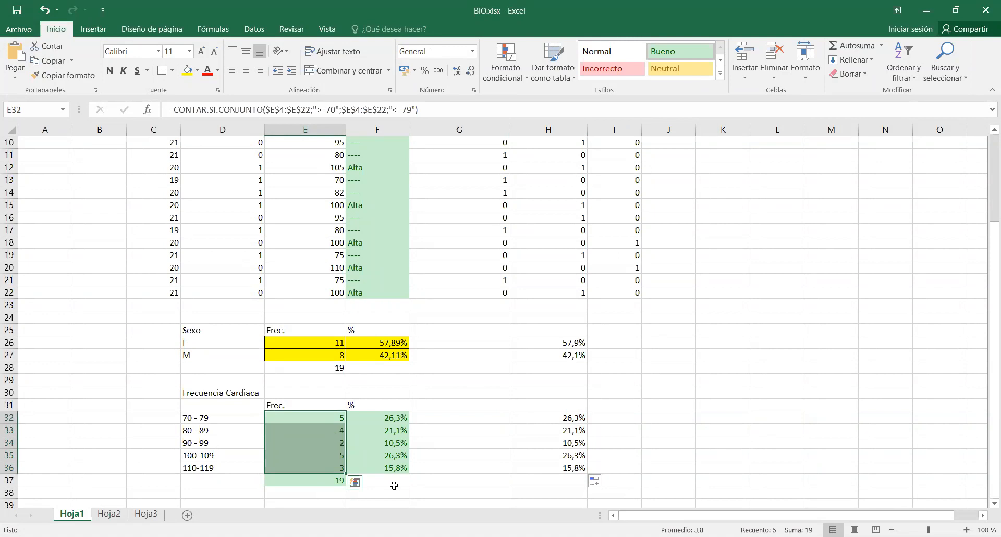
pyautogui.click(104, 31)
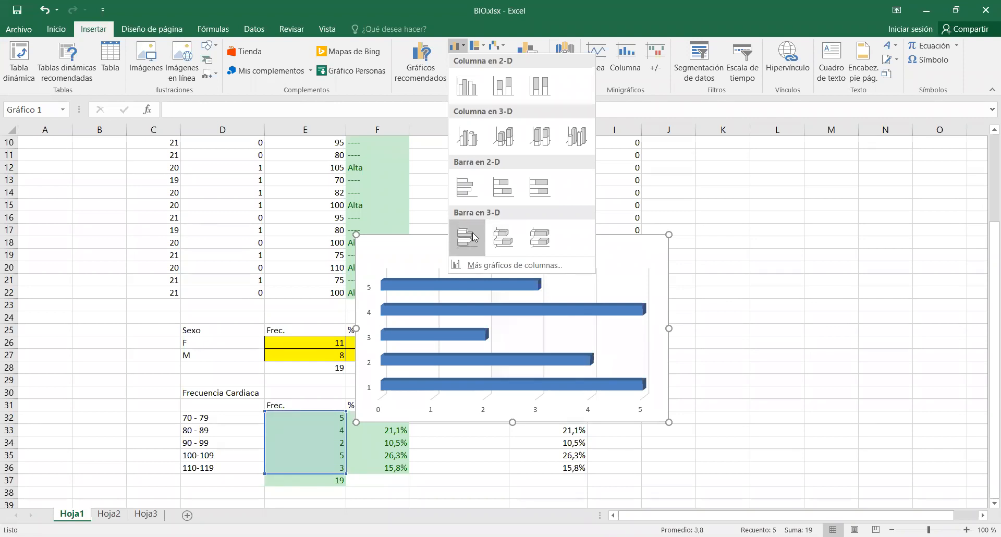
pyautogui.click(474, 237)
pyautogui.moveTo(586, 246); pyautogui.dragTo(721, 383)
pyautogui.scroll(-2, 720, 384)
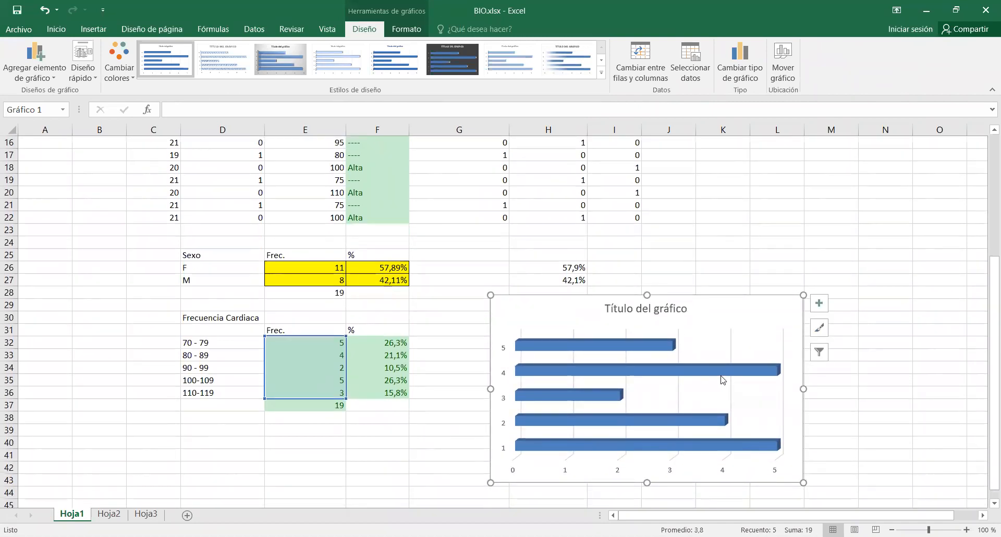
pyautogui.moveTo(722, 379)
pyautogui.click(402, 32)
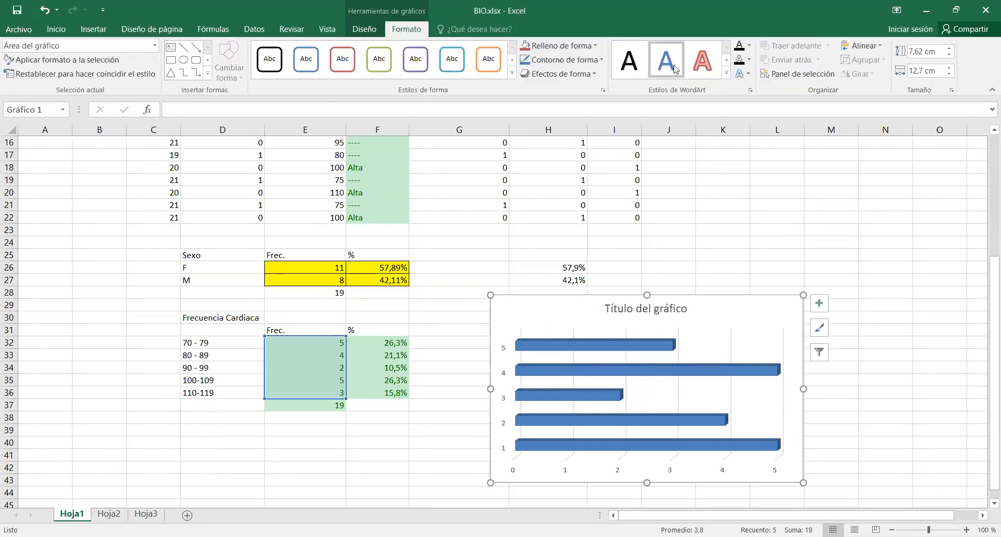
pyautogui.click(692, 69)
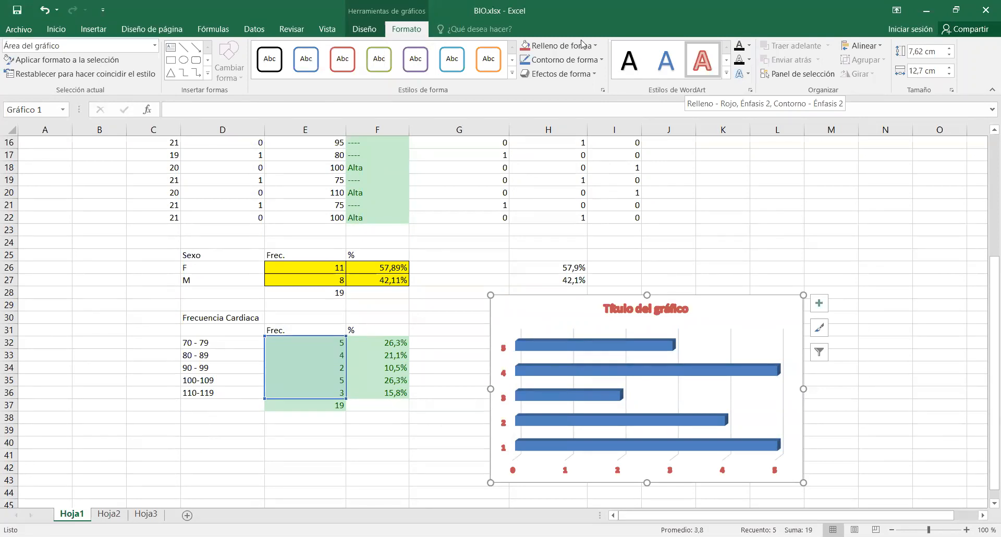
pyautogui.click(363, 29)
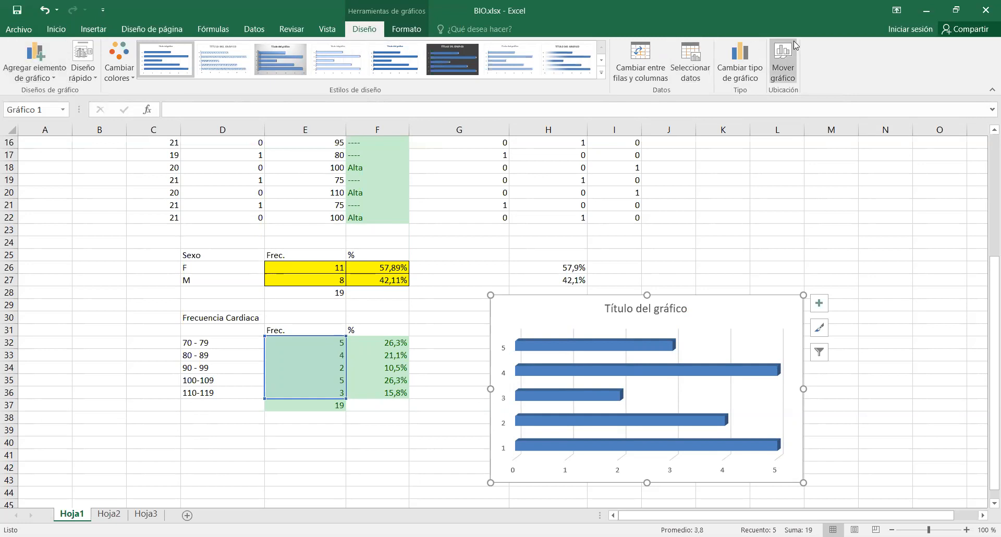
pyautogui.click(744, 77)
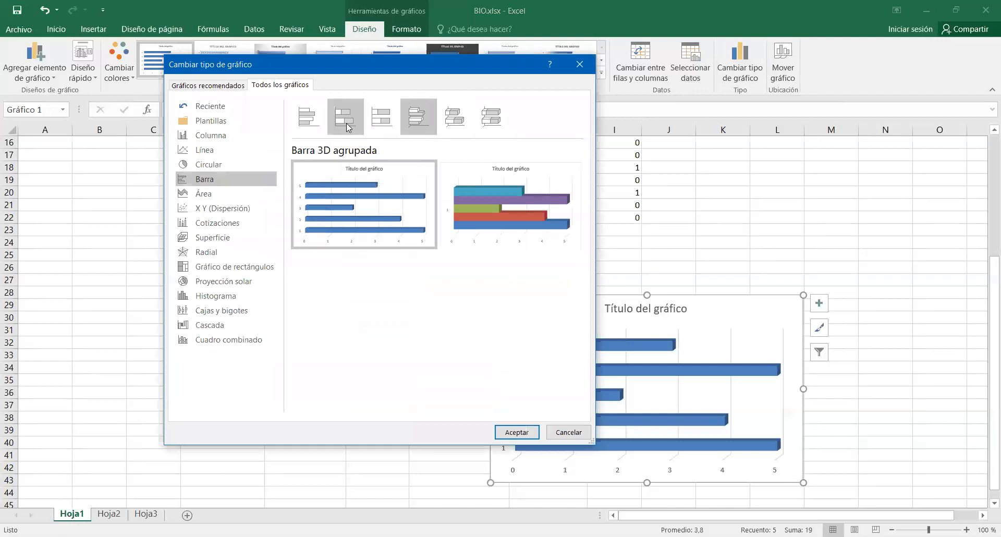
pyautogui.click(204, 151)
pyautogui.moveTo(384, 203)
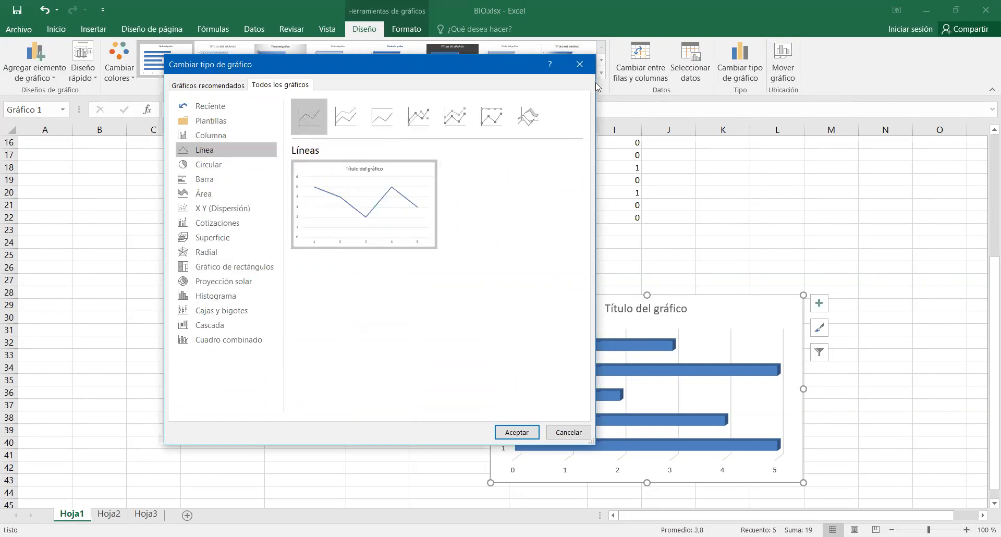
pyautogui.click(581, 63)
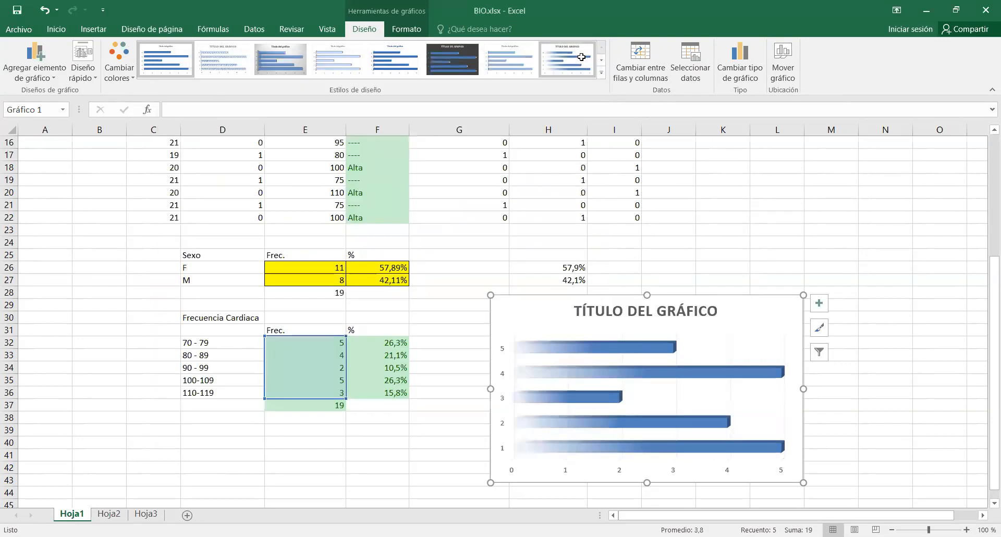
# Set the chart's category axis labels to the heart rate intervals in D32:D36.
pyautogui.click(692, 70)
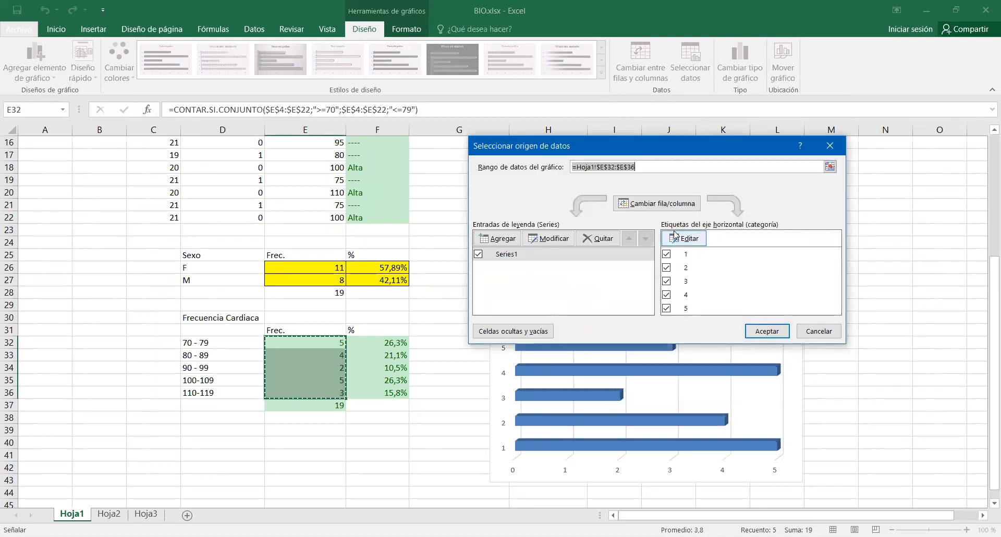
pyautogui.click(675, 236)
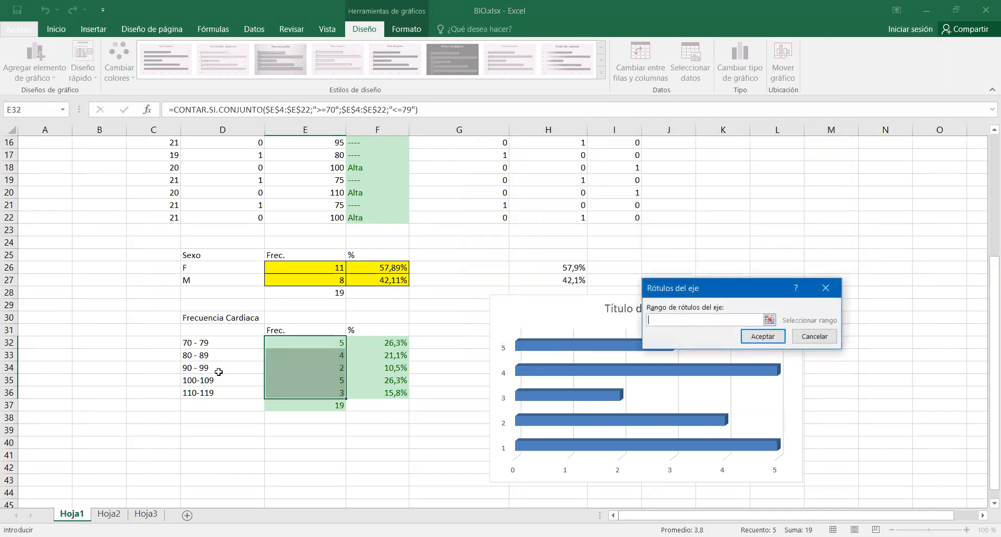
pyautogui.click(210, 344)
pyautogui.moveTo(210, 344); pyautogui.dragTo(218, 391)
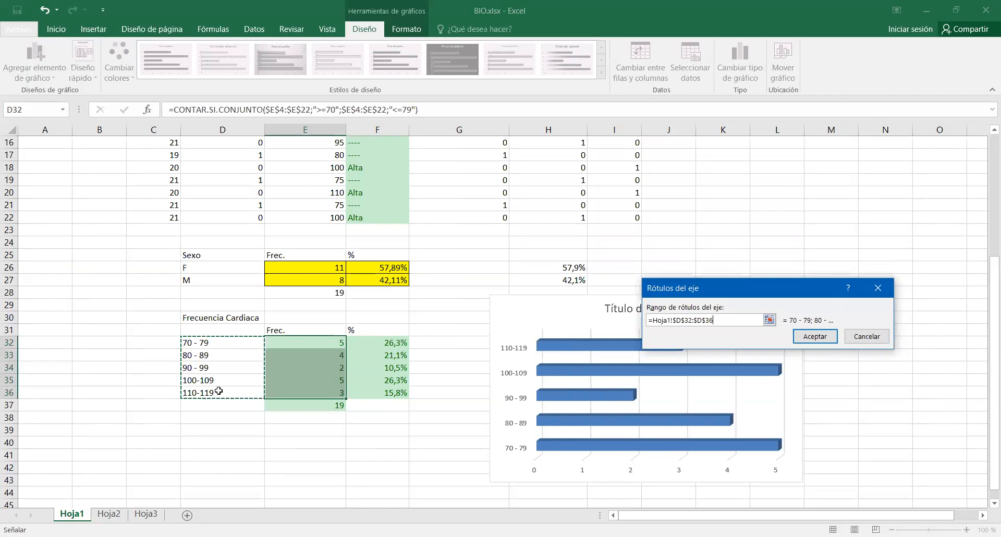
pyautogui.click(821, 336)
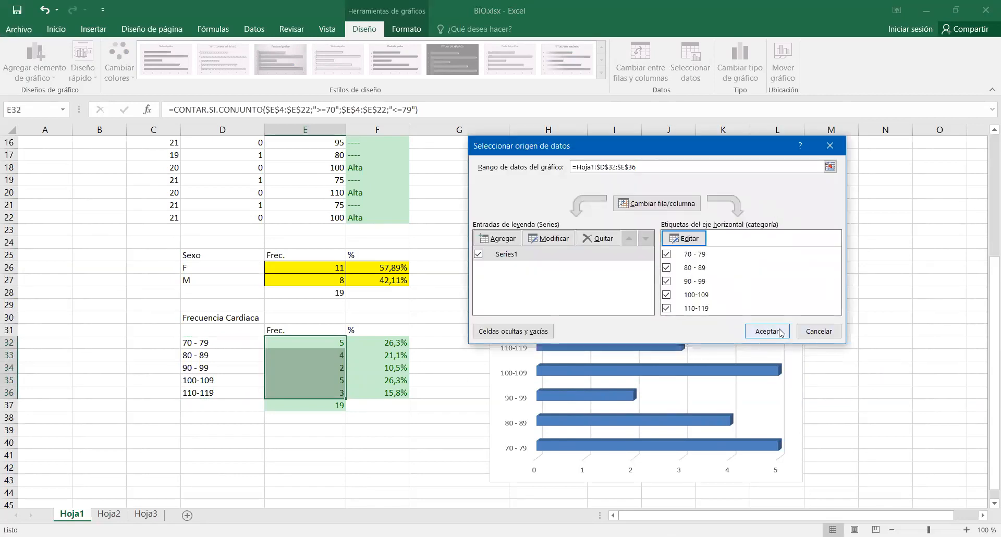
pyautogui.click(777, 332)
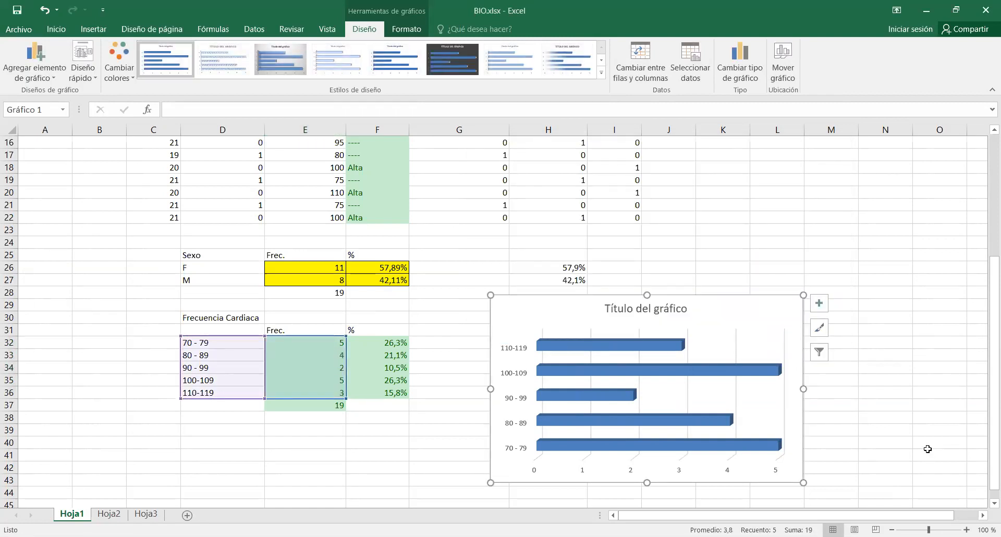
pyautogui.click(657, 308)
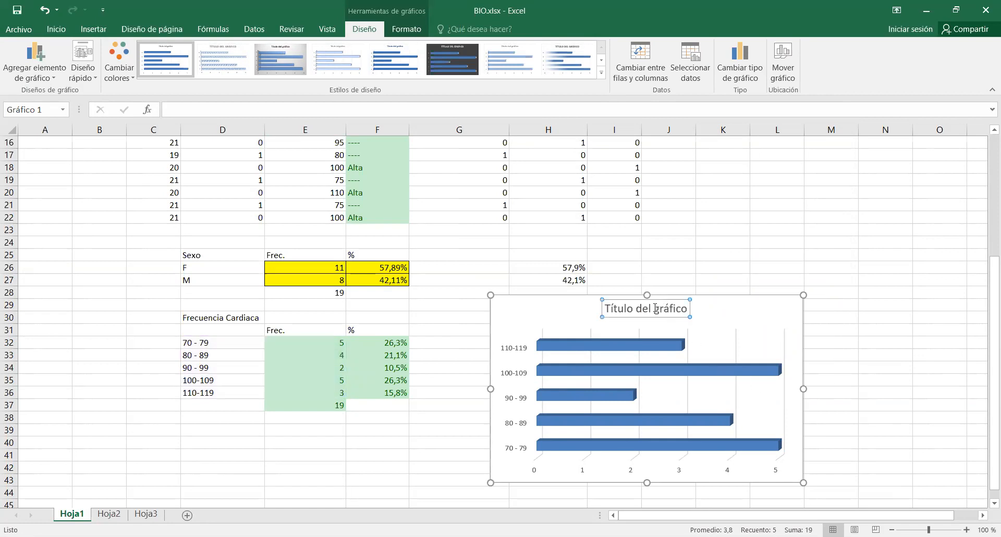
pyautogui.tripleClick(656, 308)
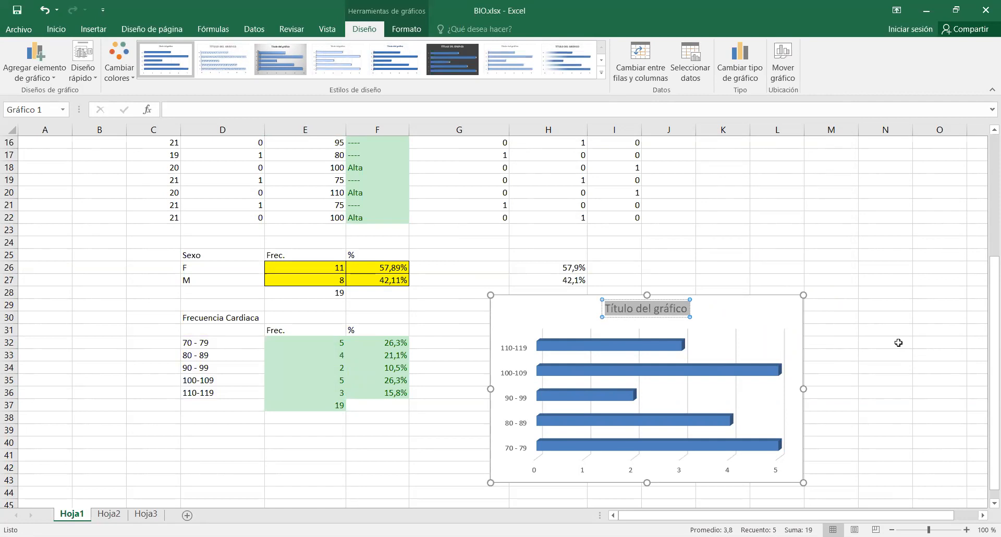
pyautogui.click(863, 268)
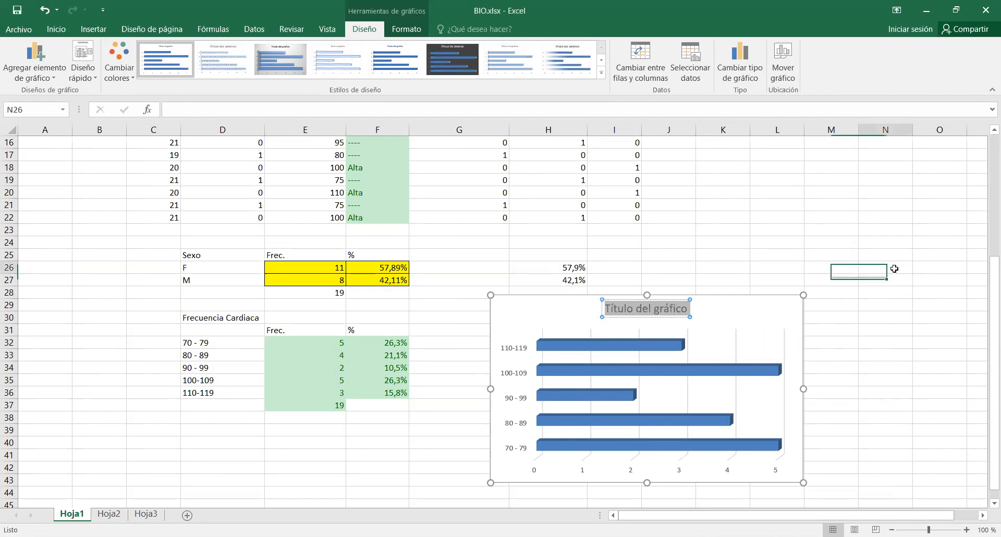
# Move the bar chart closer to the heart rate table and recolour it with the monochromatic grey palette.
pyautogui.click(744, 299)
pyautogui.moveTo(744, 300); pyautogui.dragTo(686, 297)
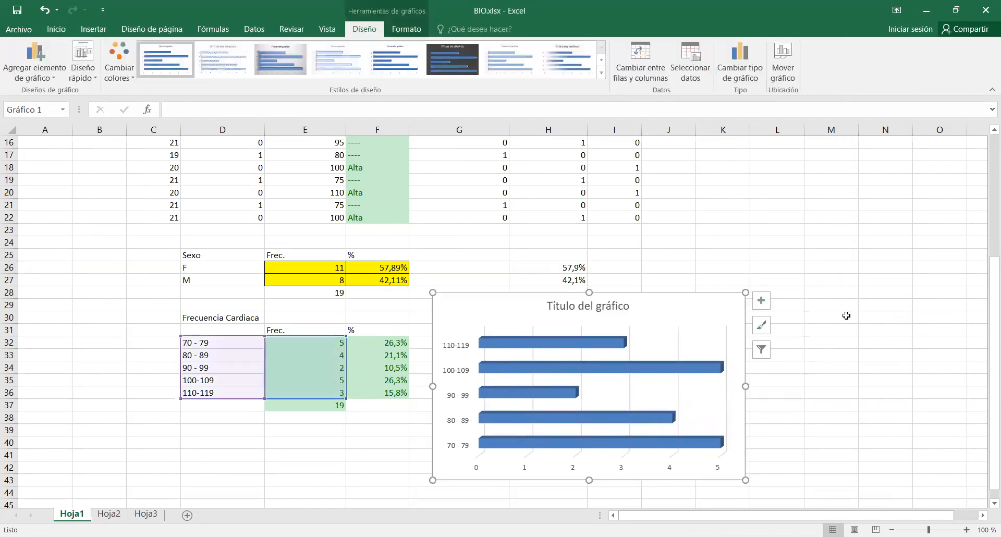
pyautogui.click(119, 73)
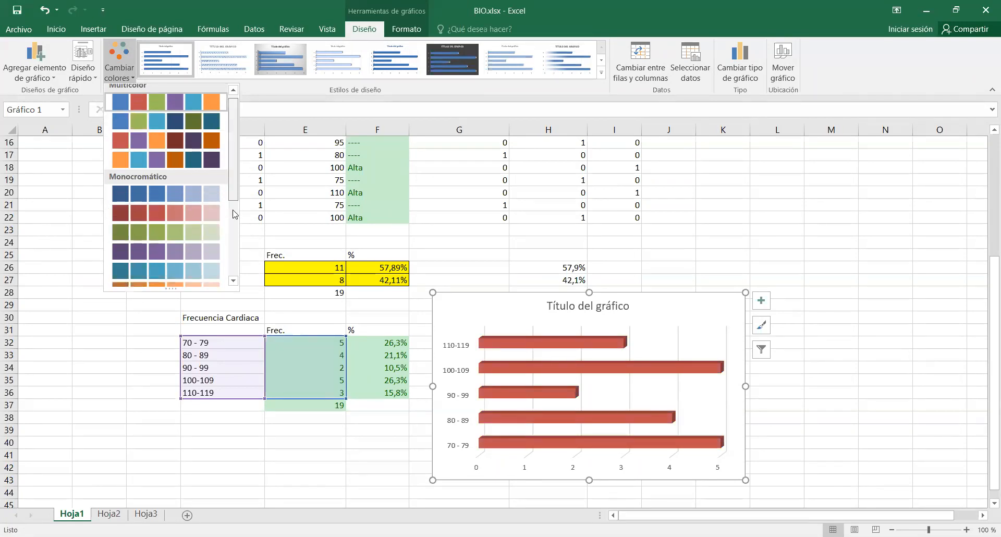
pyautogui.scroll(-5, 223, 230)
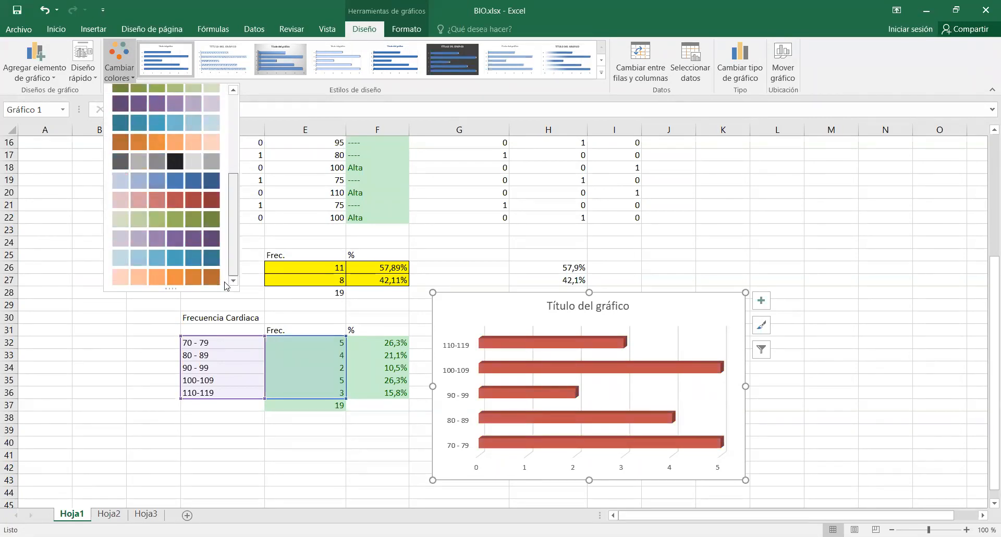
pyautogui.click(194, 160)
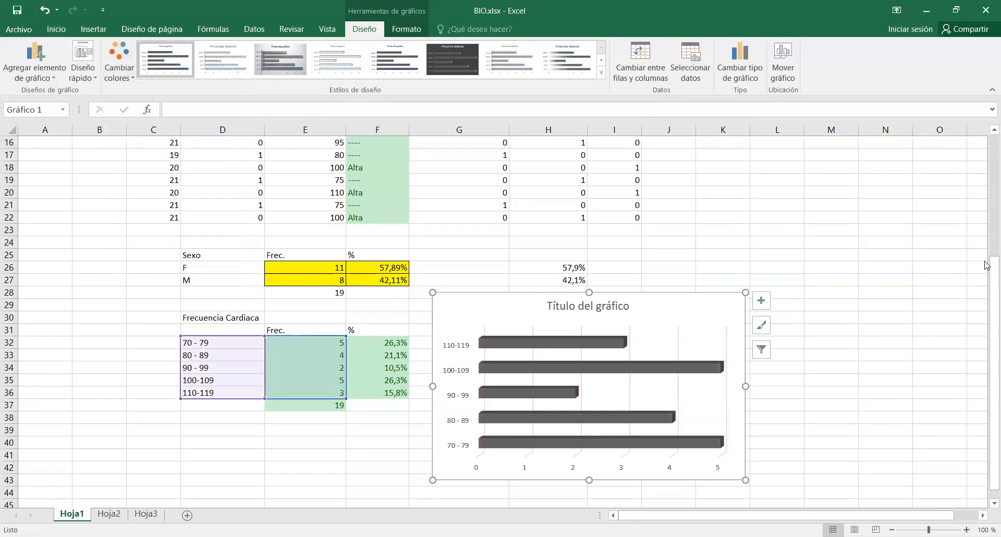
pyautogui.click(902, 353)
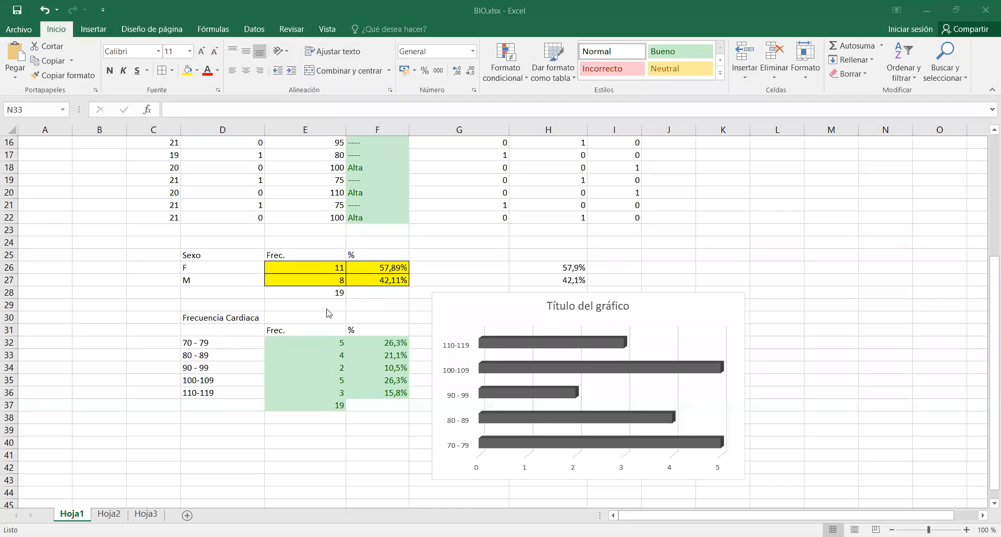
# Insert a second clustered 3-D bar chart with only cell D32 of the heart rate table selected as its source.
pyautogui.click(226, 347)
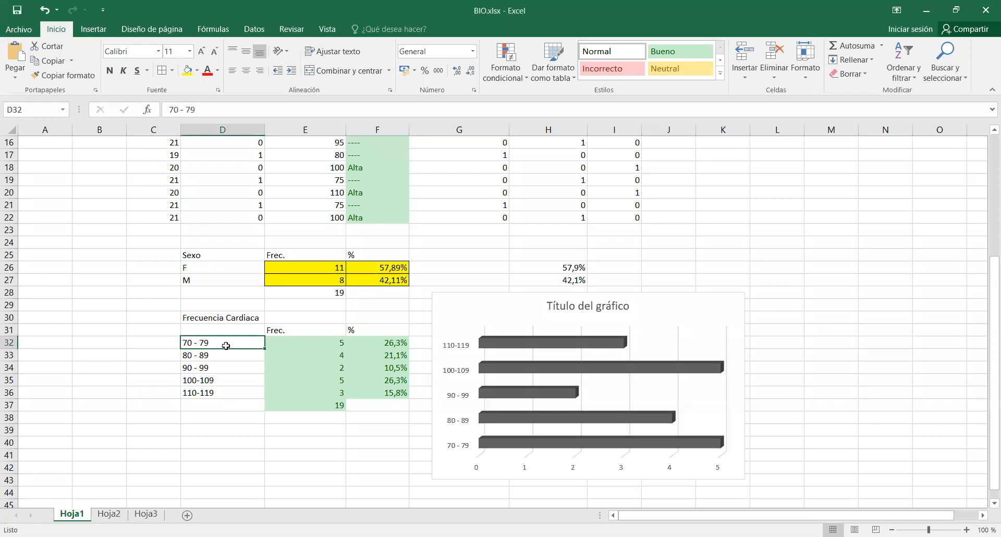
pyautogui.click(93, 28)
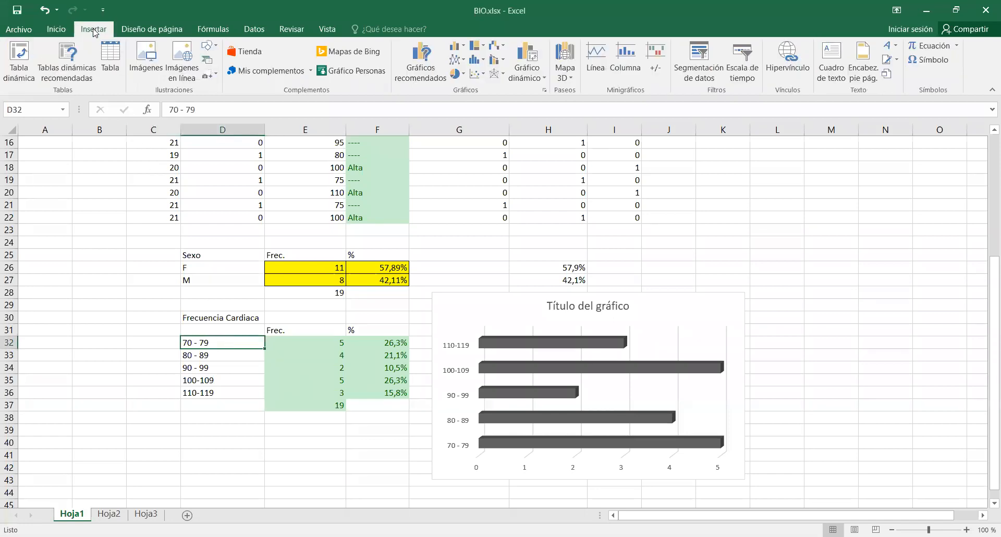
pyautogui.click(461, 48)
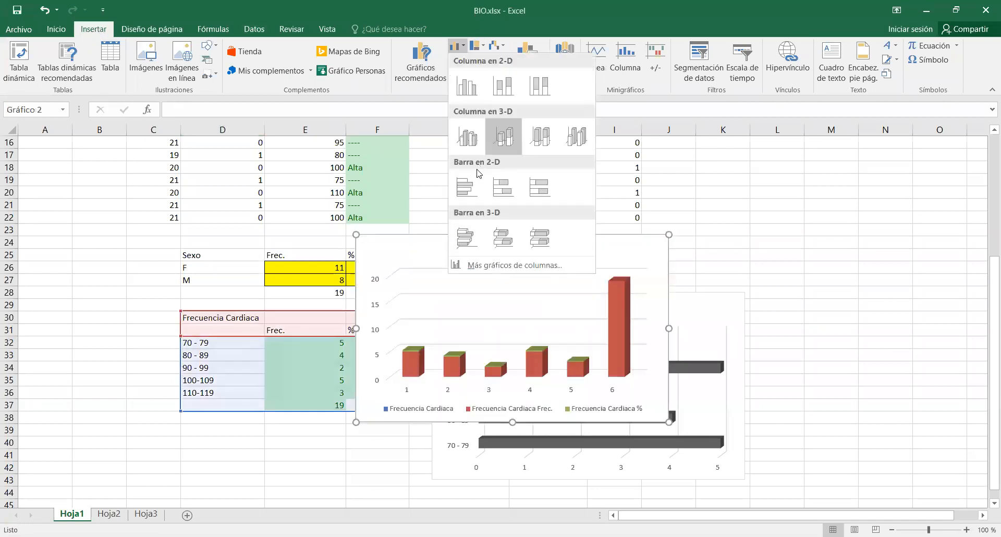
pyautogui.click(459, 250)
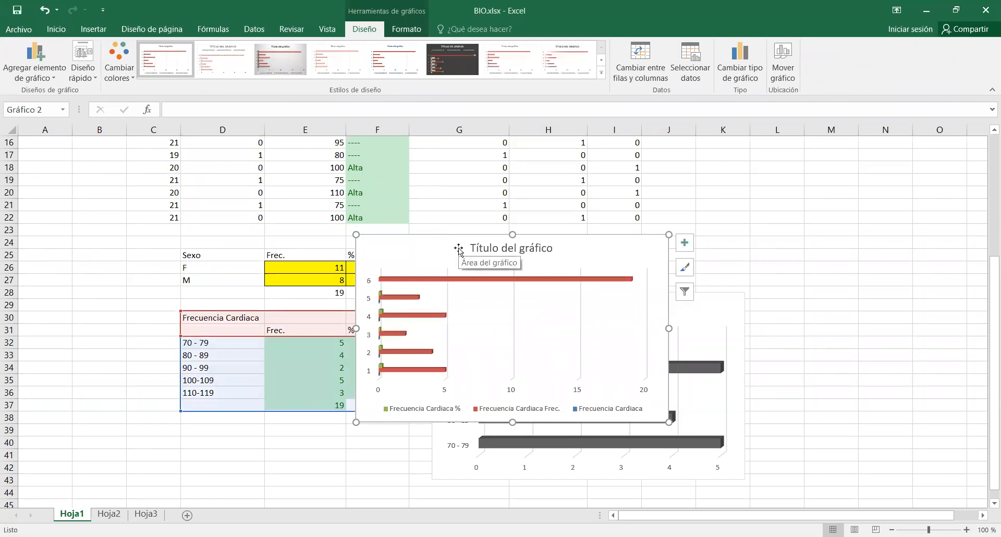
pyautogui.click(898, 231)
pyautogui.click(872, 359)
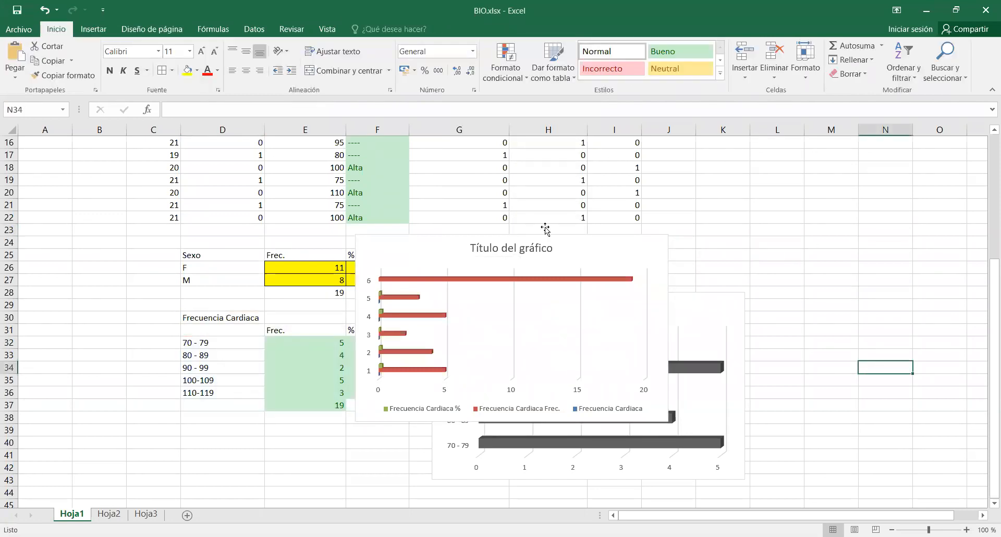
# Delete the second bar chart, the one with the multicoloured series overlapping the grey chart.
pyautogui.click(661, 256)
pyautogui.press('Delete')
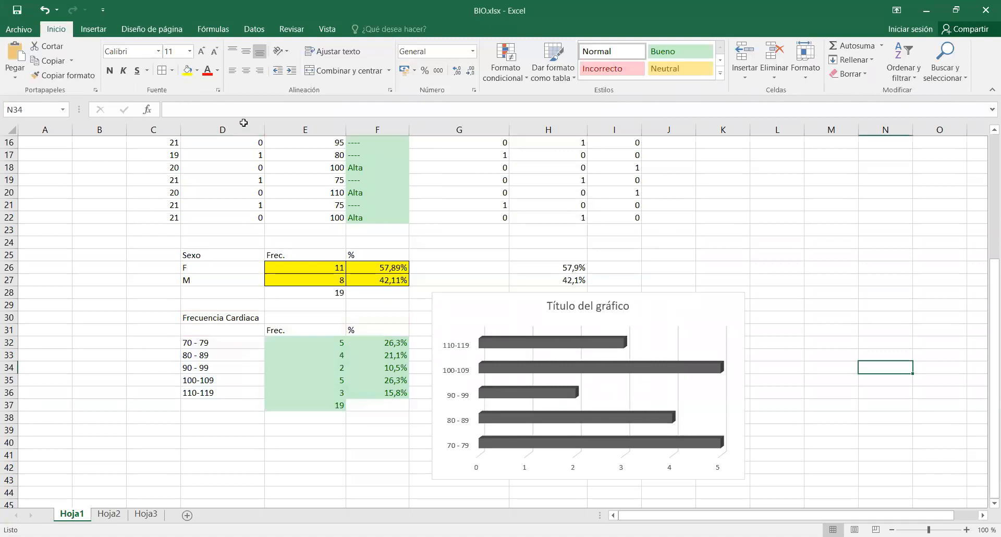
pyautogui.click(94, 29)
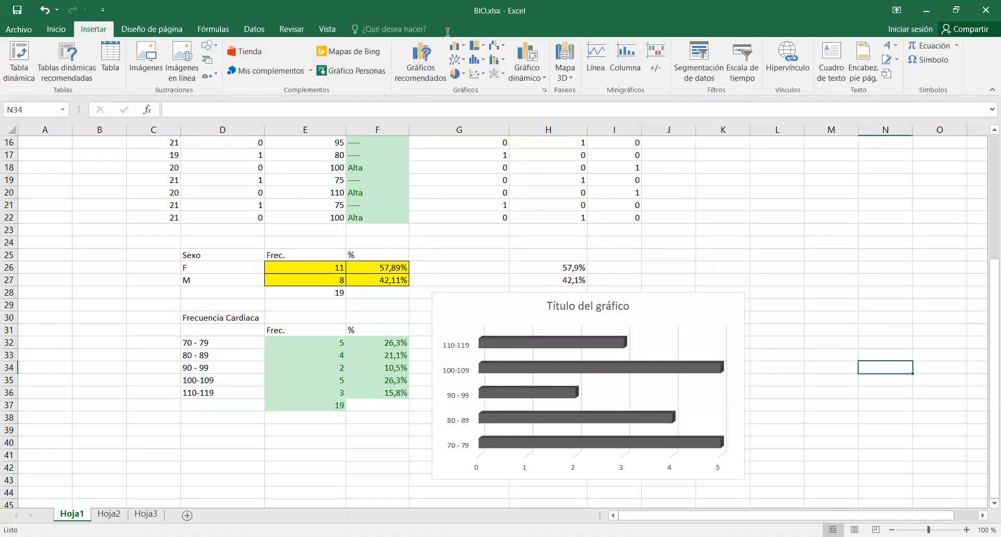
pyautogui.click(457, 49)
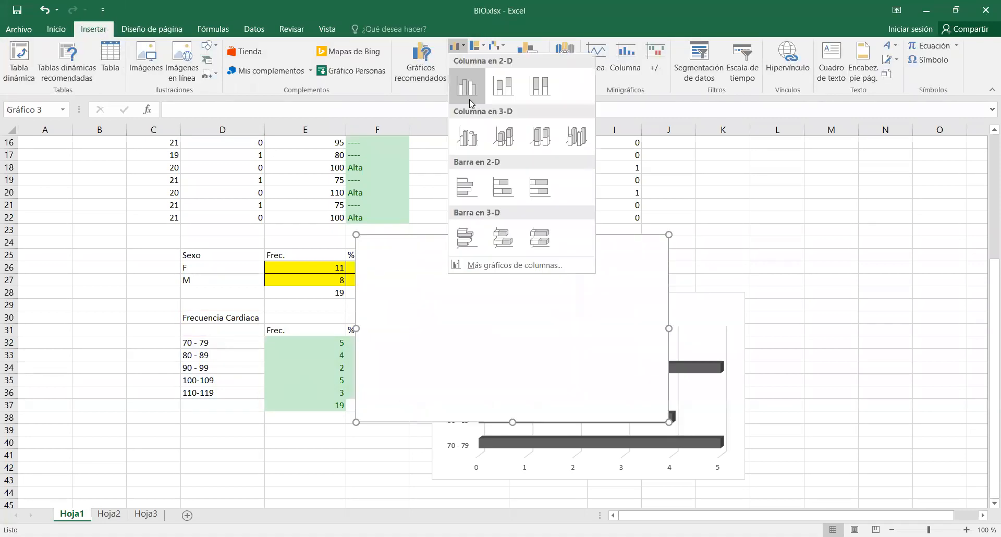
pyautogui.click(463, 241)
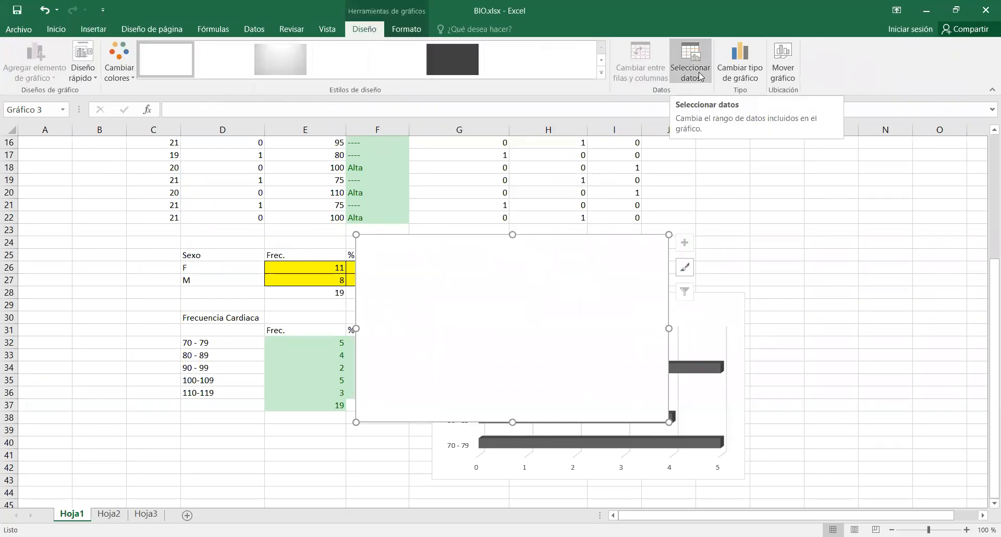
pyautogui.press('Escape')
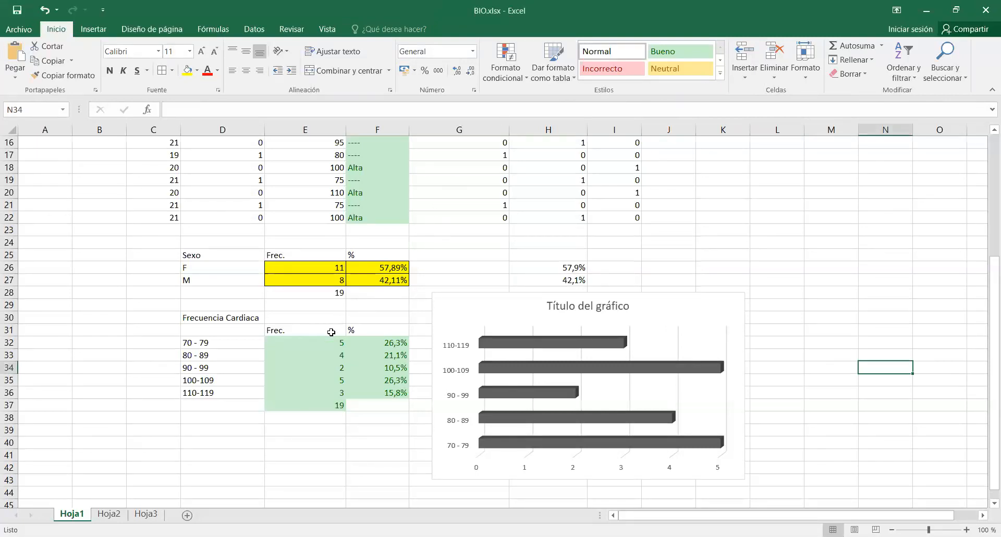
pyautogui.moveTo(323, 340); pyautogui.dragTo(315, 394)
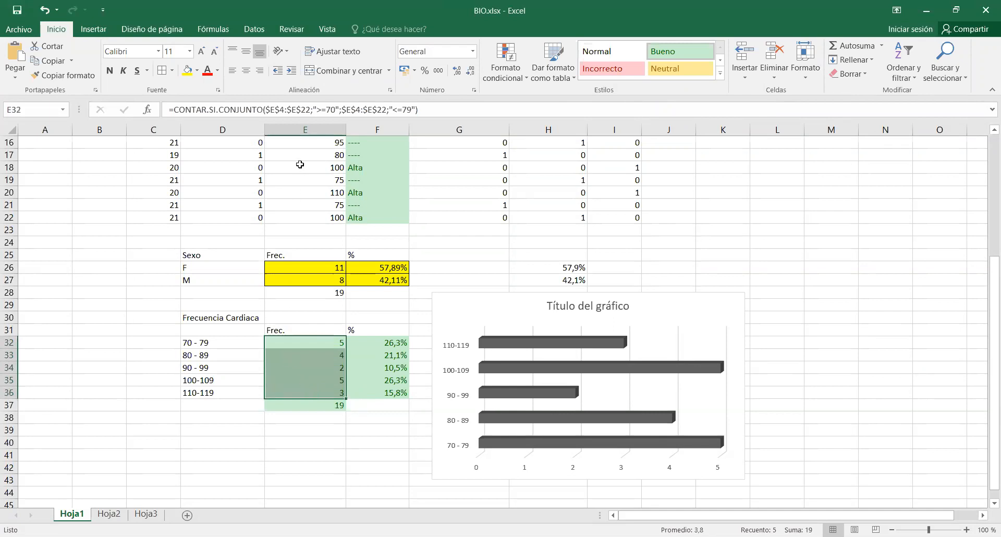
pyautogui.click(459, 263)
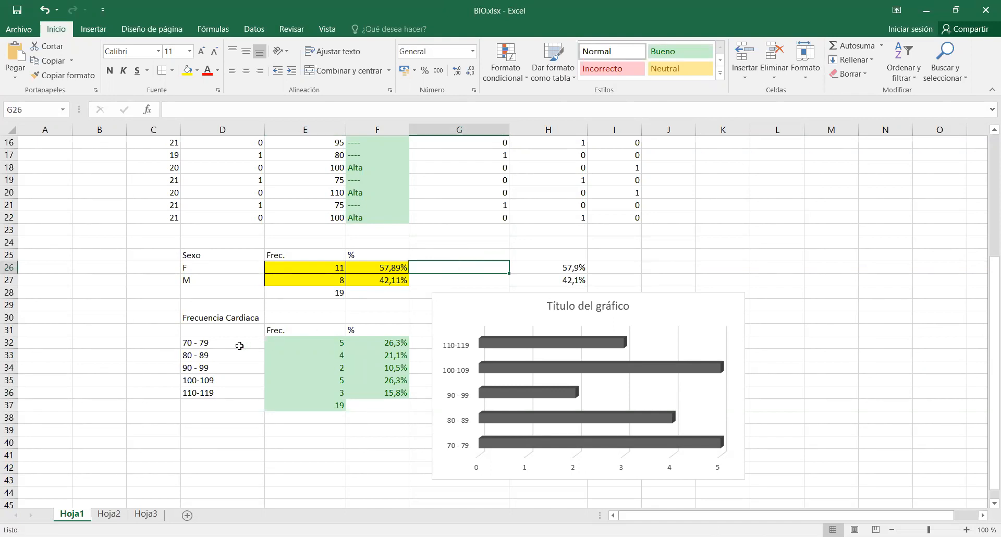
# Insert a clustered 3-D bar chart from the intervals and frequencies in D32:E36 and move it clear of the tables, over the grey chart's upper corner.
pyautogui.moveTo(228, 340); pyautogui.dragTo(293, 387)
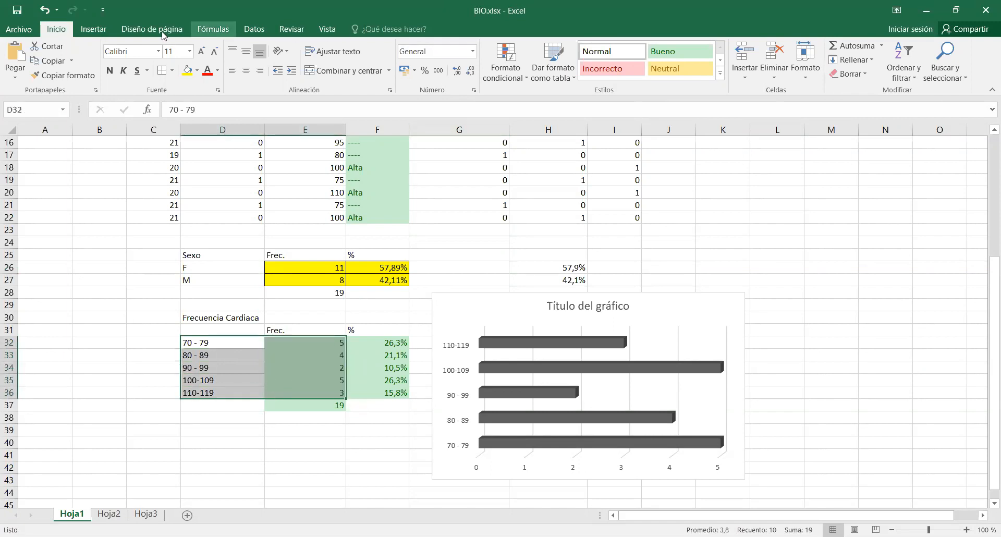
pyautogui.click(91, 30)
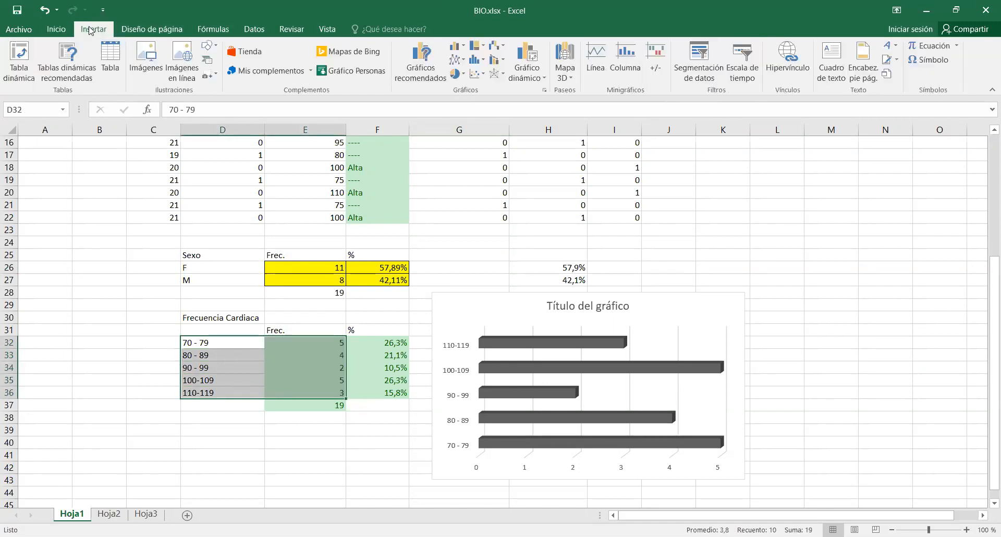
pyautogui.click(457, 46)
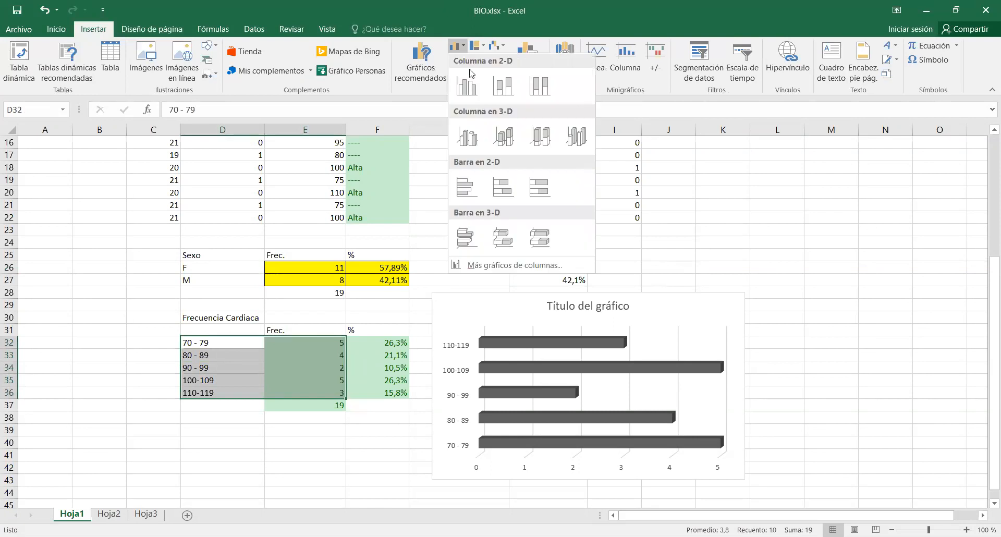
pyautogui.click(467, 239)
pyautogui.moveTo(565, 248); pyautogui.dragTo(799, 185)
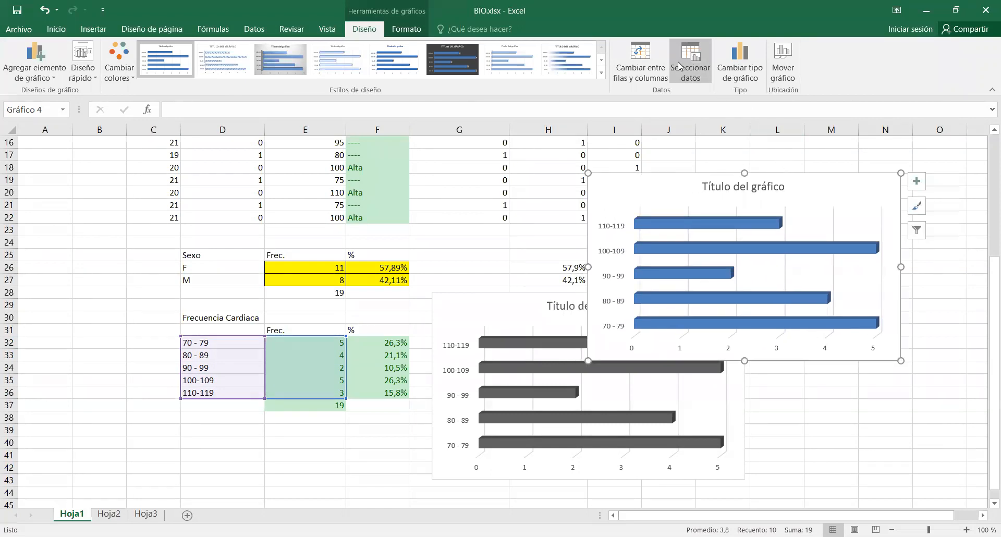
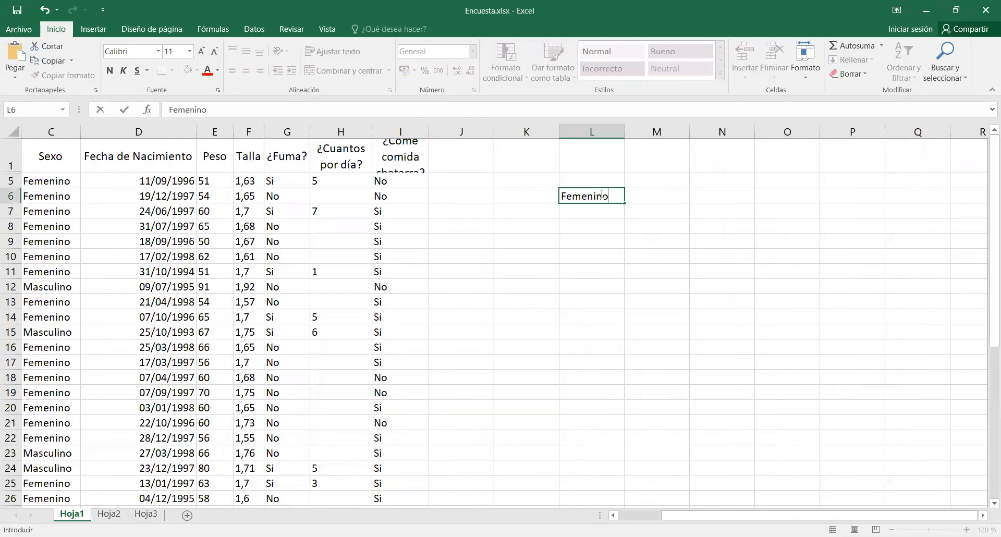
# Enter the row labels Femenino and Masculino in L6:L7 and the heading Sexo above them in L5.
pyautogui.press('Return')
pyautogui.write('MASculino')
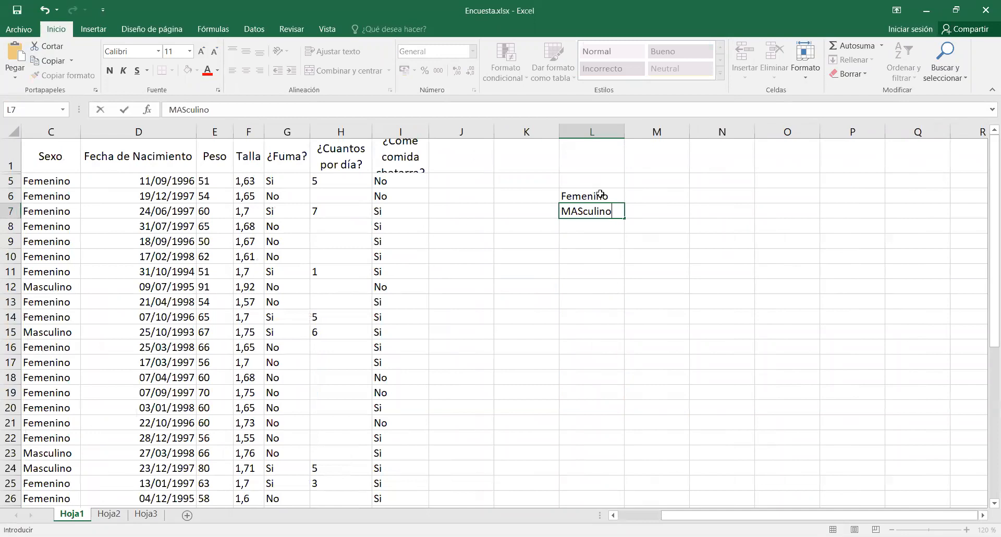
pyautogui.press('Return')
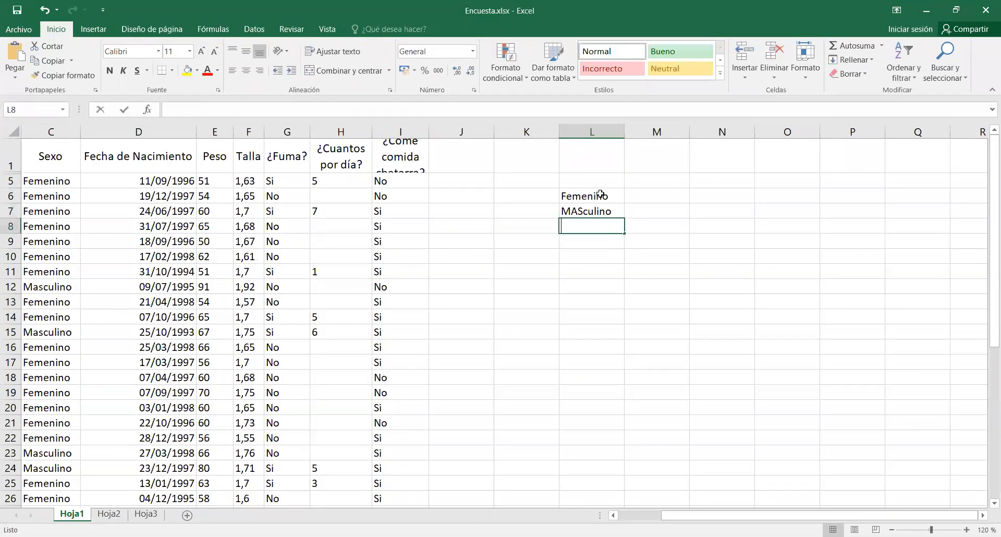
pyautogui.press('Up')
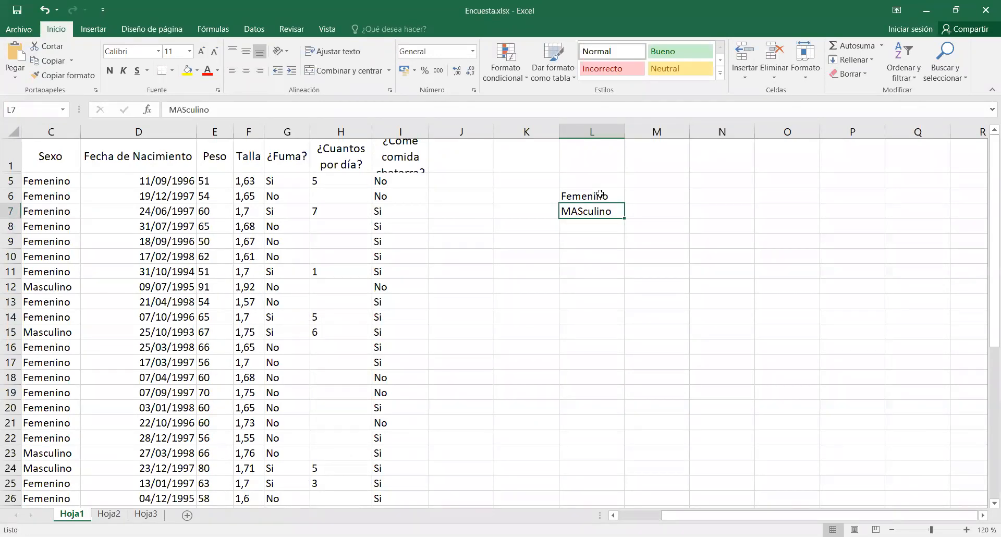
pyautogui.write('Masculino')
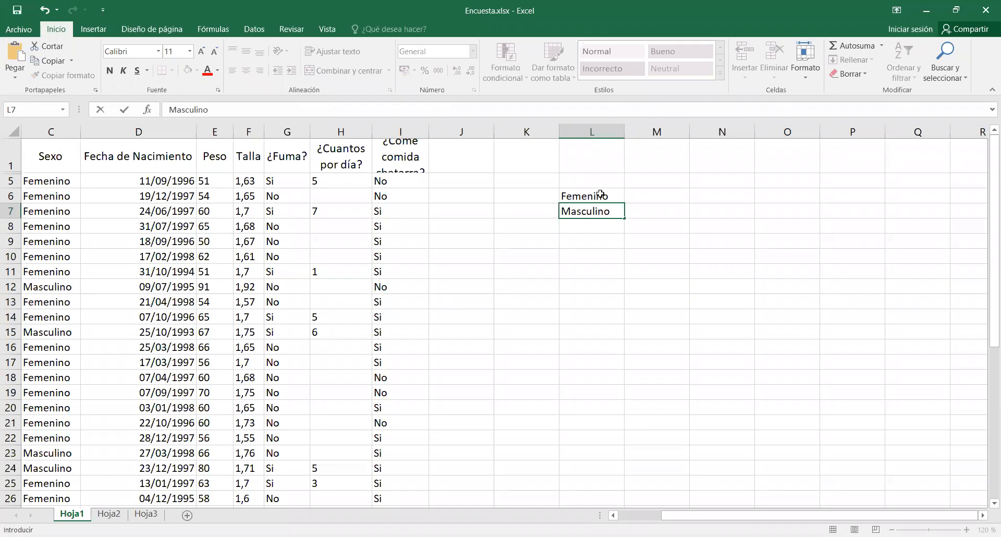
pyautogui.press('Up')
pyautogui.press('Right')
pyautogui.press('Up')
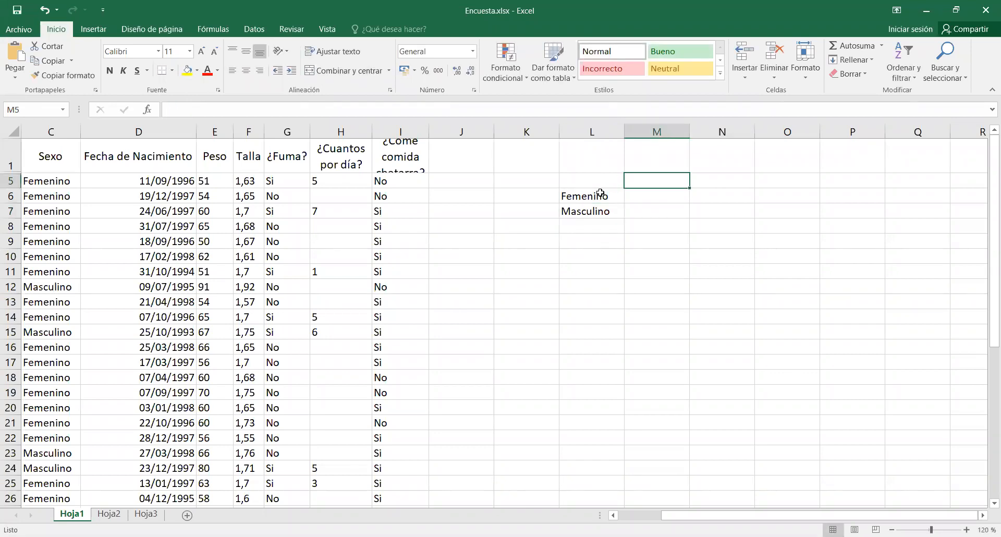
pyautogui.click(596, 185)
pyautogui.write('Sexo')
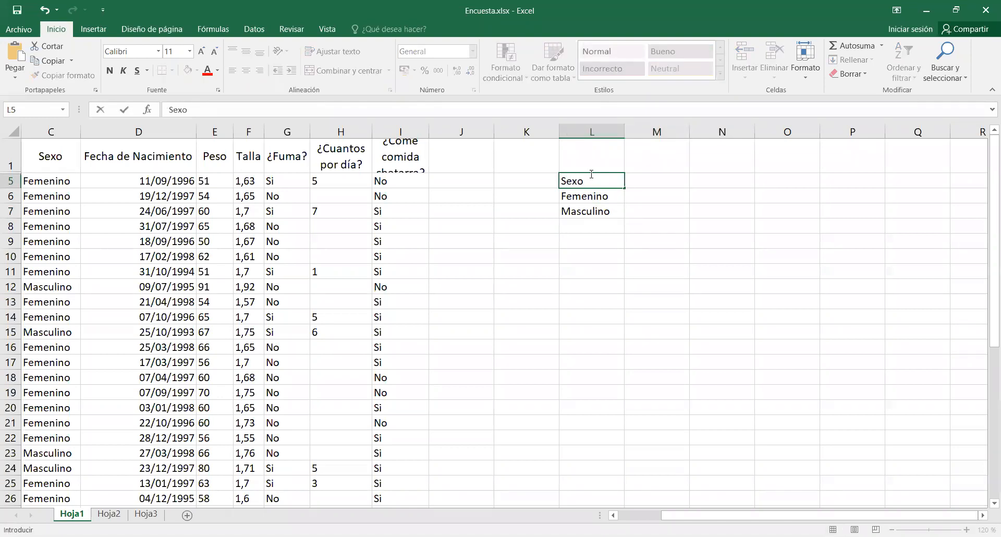
# Enter the column headings Si, %, No and % in M5:P5, beside the Sexo heading.
pyautogui.press('Right')
pyautogui.press('Up')
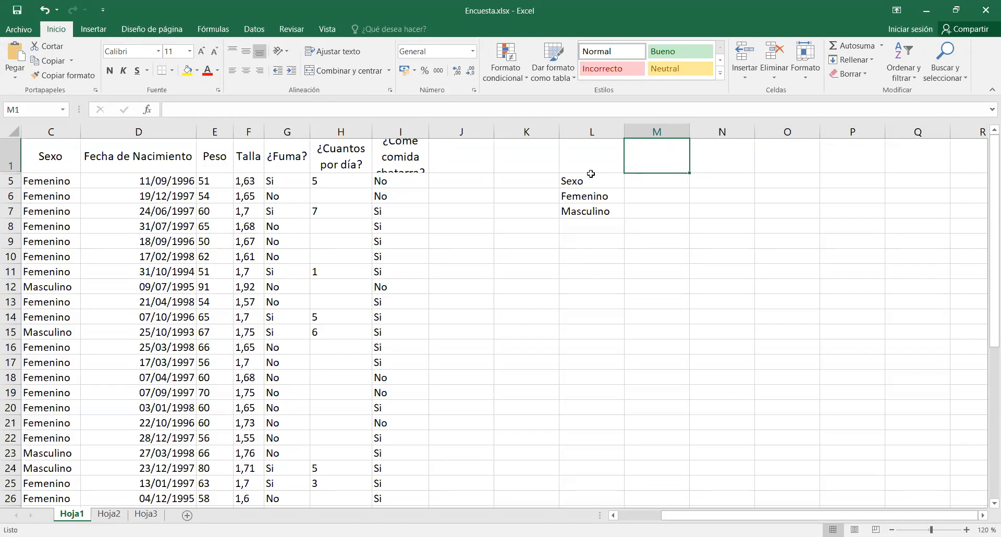
pyautogui.press('Down')
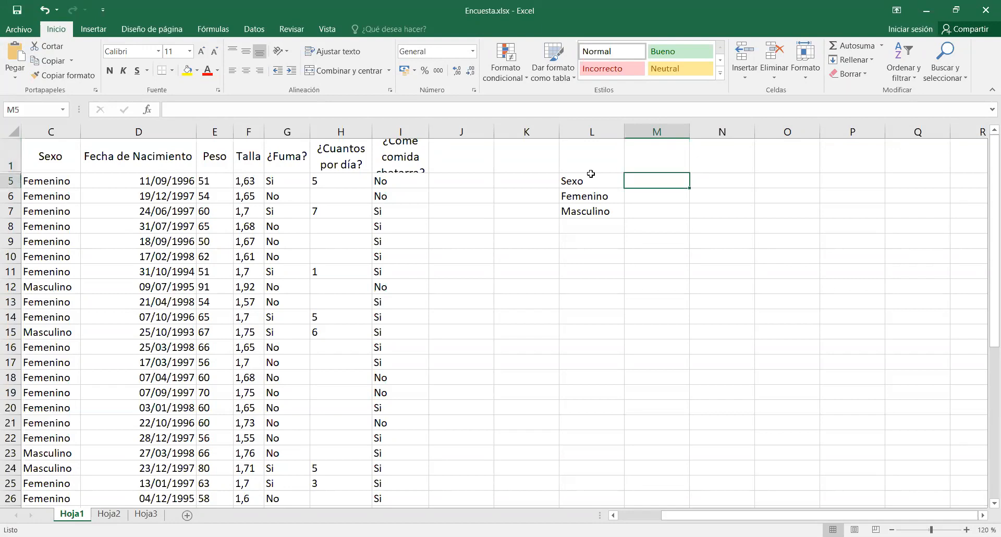
pyautogui.write('Si')
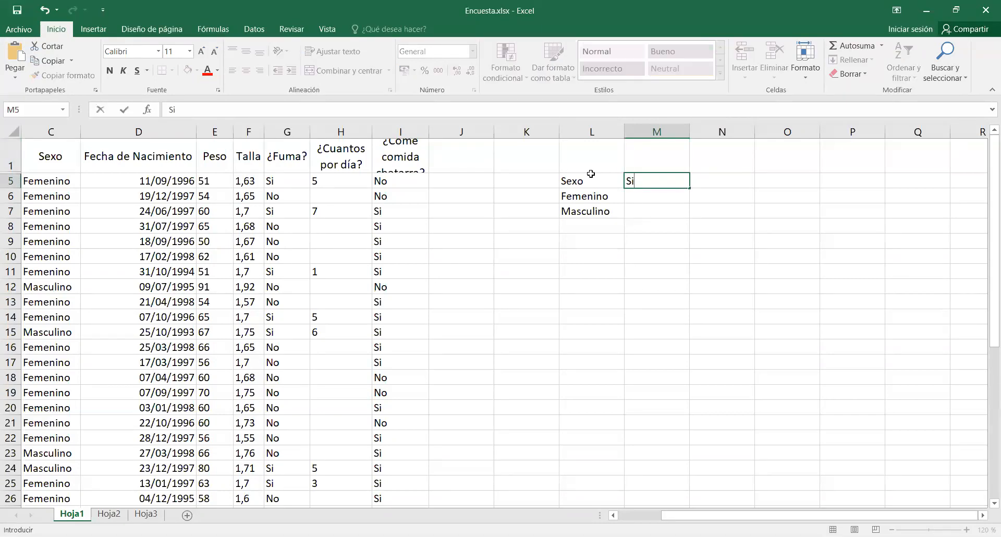
pyautogui.press('Tab')
pyautogui.write('%')
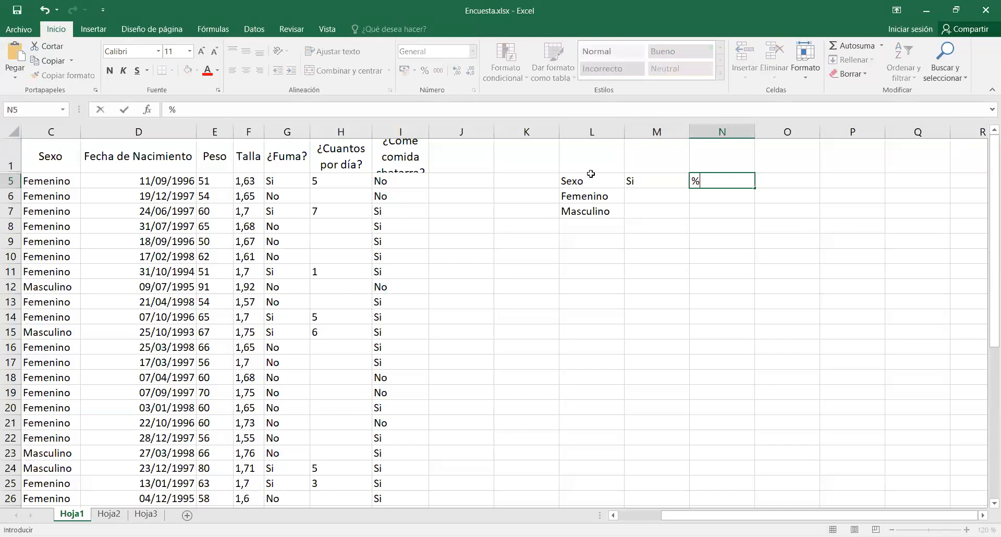
pyautogui.press('Tab')
pyautogui.write('No')
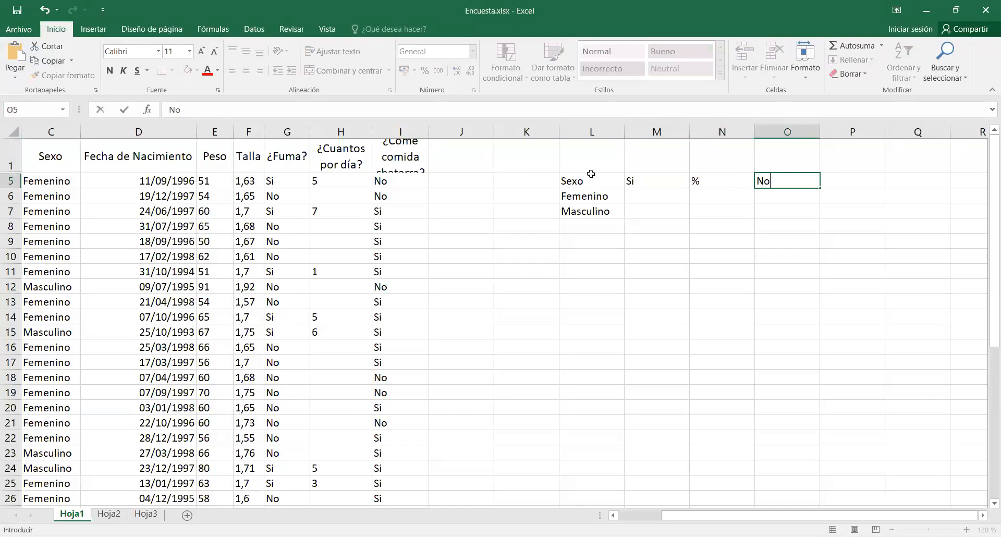
pyautogui.press('Tab')
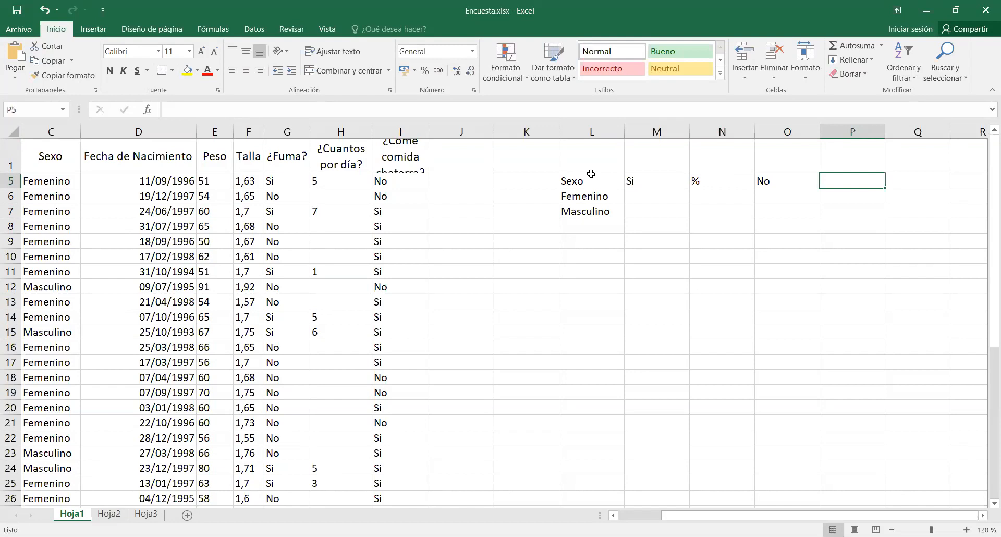
pyautogui.write('%')
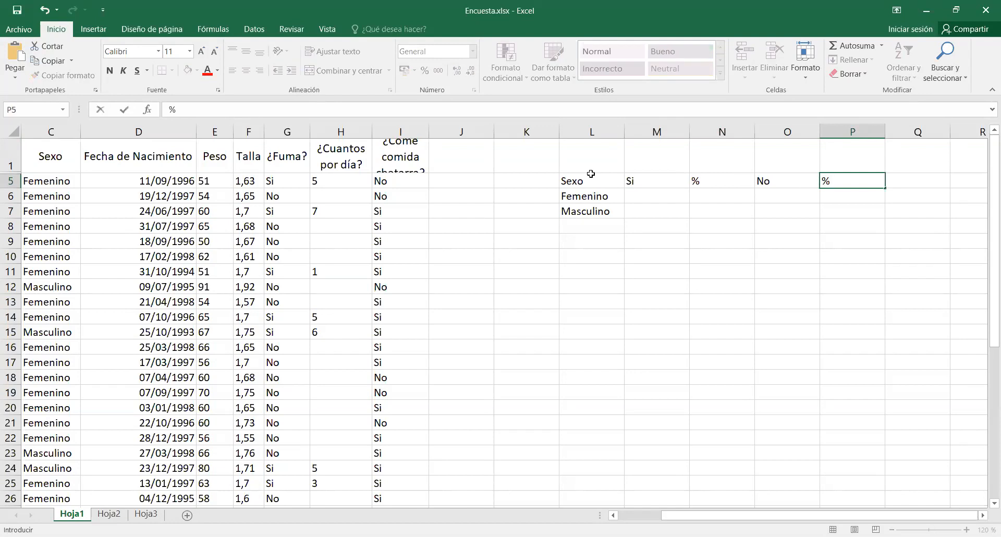
# Enter the table title "Comida ?" in M1, above the Si heading.
pyautogui.press('Up')
pyautogui.press('Left')
pyautogui.press('Left')
pyautogui.press('Left')
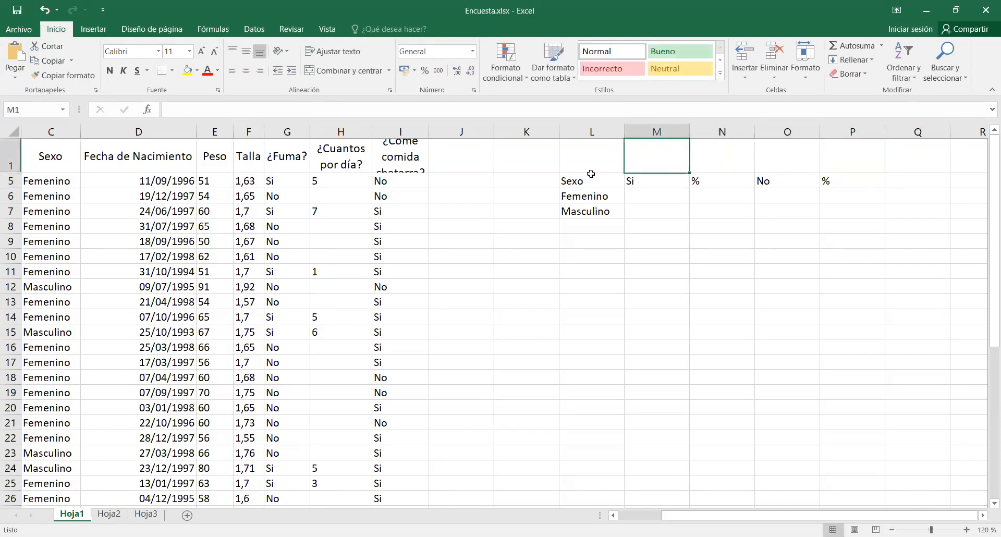
pyautogui.write('Comida')
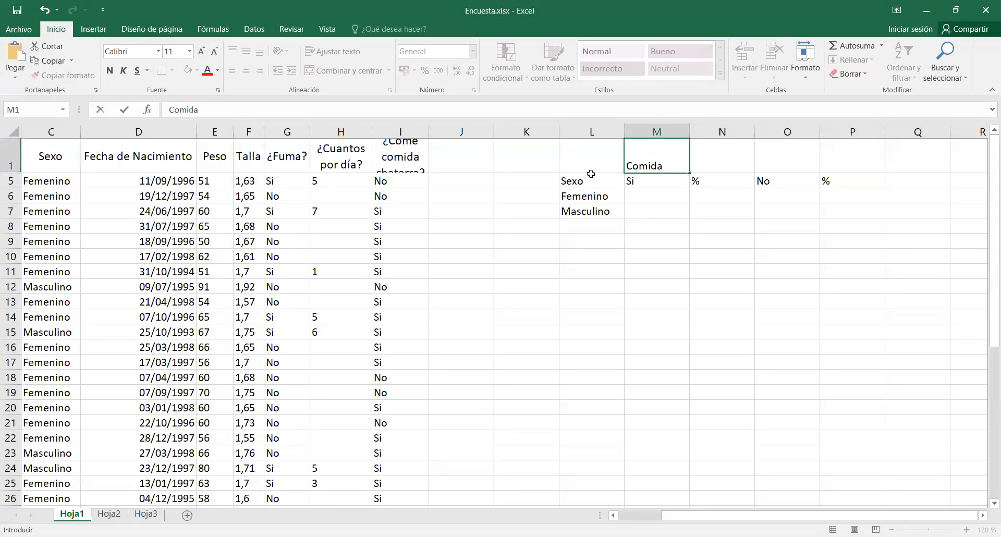
pyautogui.write(' ?')
pyautogui.press('Return')
# Turn on text wrapping for M1:P1 and merge and centre the "Comida ?" title across M1:O1.
pyautogui.moveTo(655, 159); pyautogui.dragTo(834, 163)
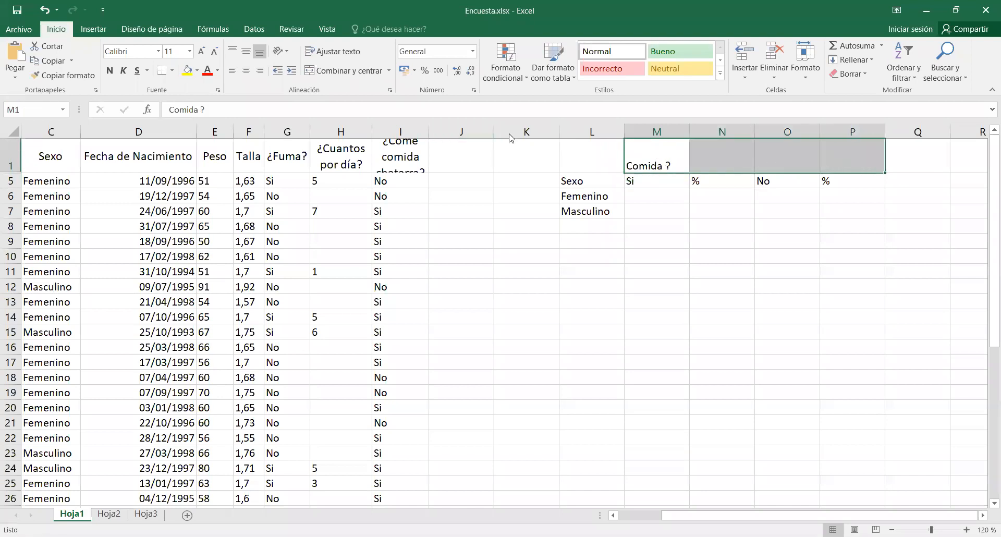
pyautogui.click(313, 57)
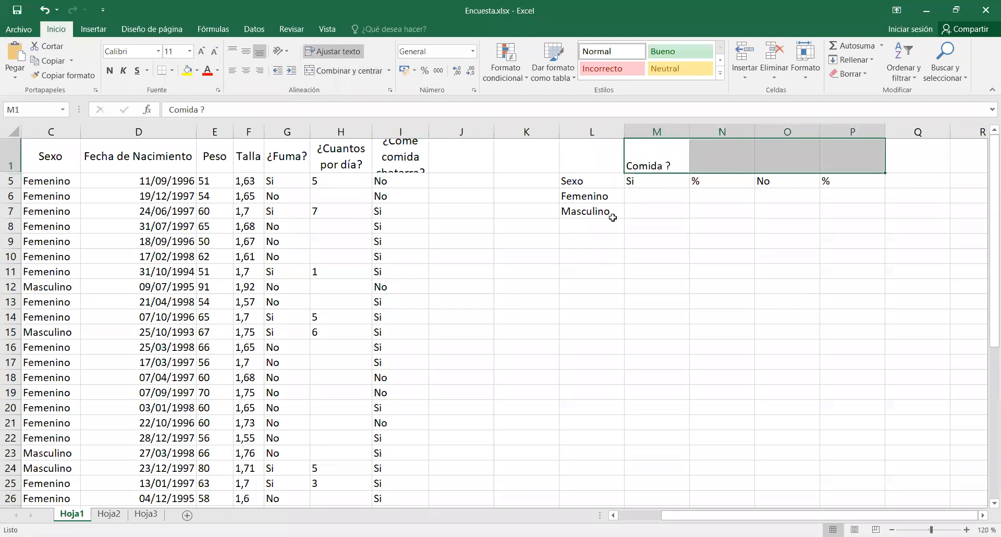
pyautogui.click(600, 232)
pyautogui.moveTo(638, 160); pyautogui.dragTo(816, 158)
pyautogui.click(344, 70)
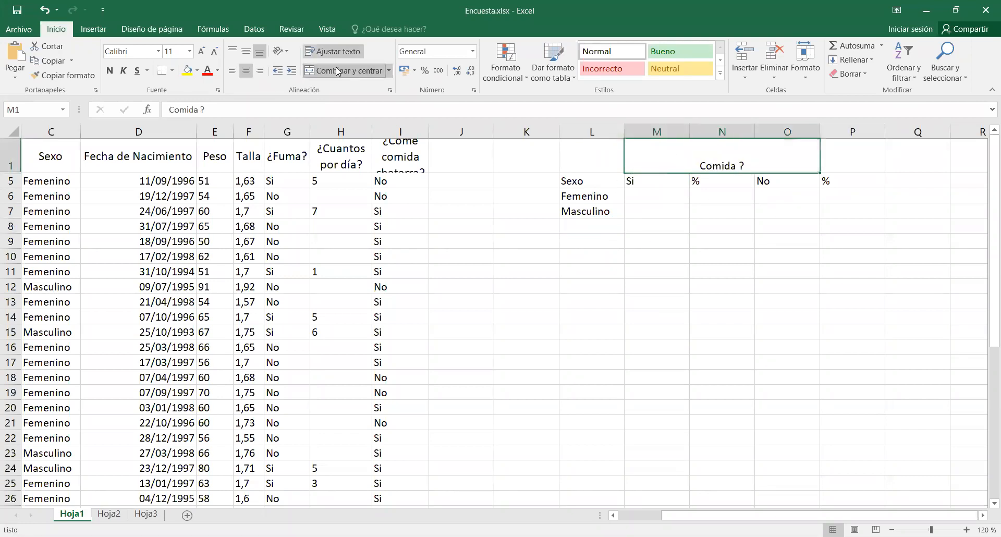
# Add a Total row label in L8 and apply all borders to the table's value cells M6:P8.
pyautogui.click(586, 223)
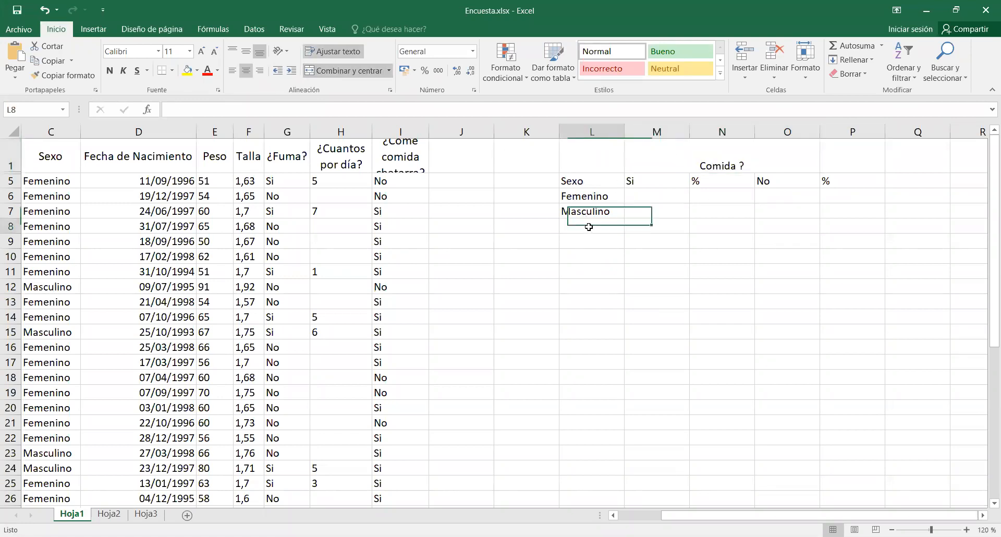
pyautogui.write('Total')
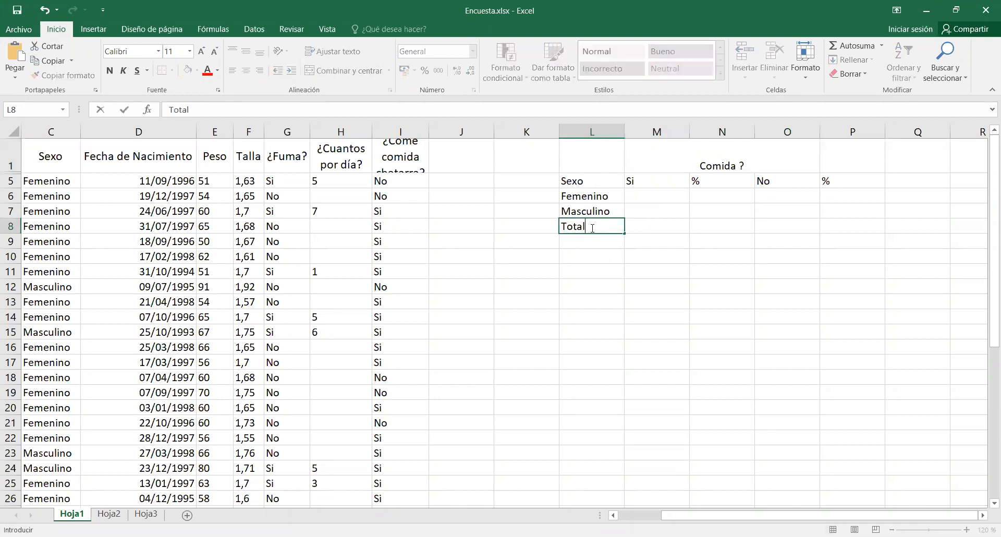
pyautogui.press('Return')
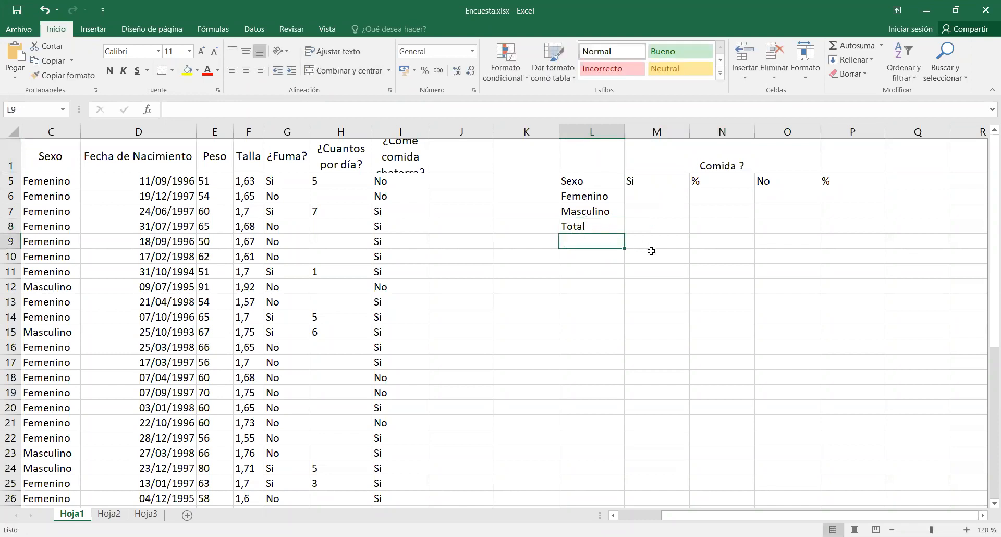
pyautogui.moveTo(640, 200); pyautogui.dragTo(835, 229)
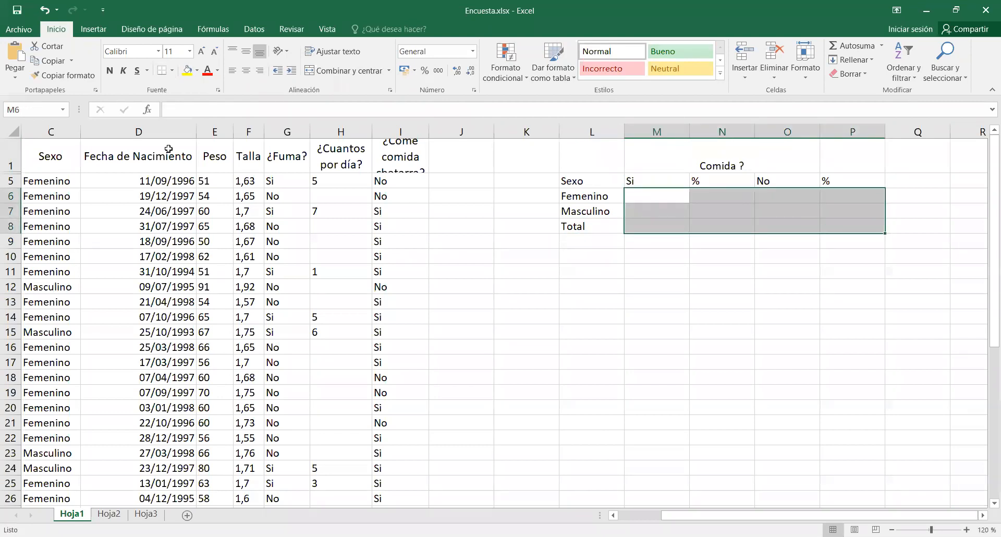
pyautogui.click(172, 72)
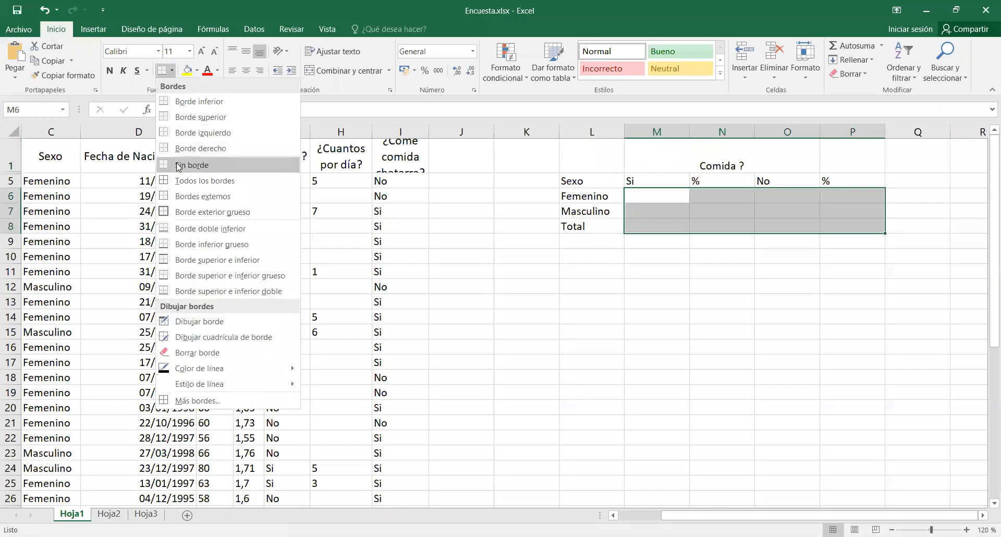
pyautogui.click(178, 180)
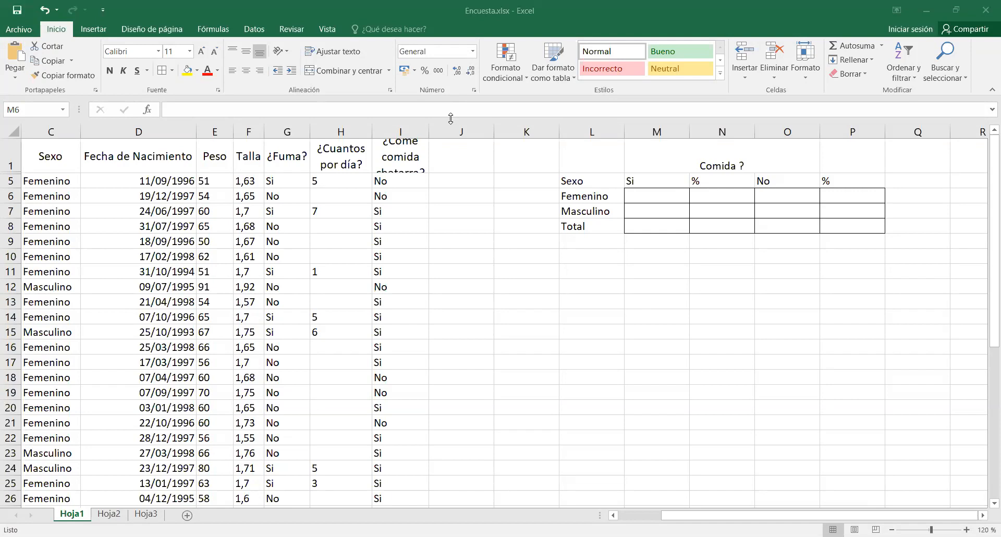
# Insert the CONTAR.SI.CONJUNTO function in M6 with C5:C41 as the first criteria range and Femenino as its criterion.
pyautogui.click(658, 197)
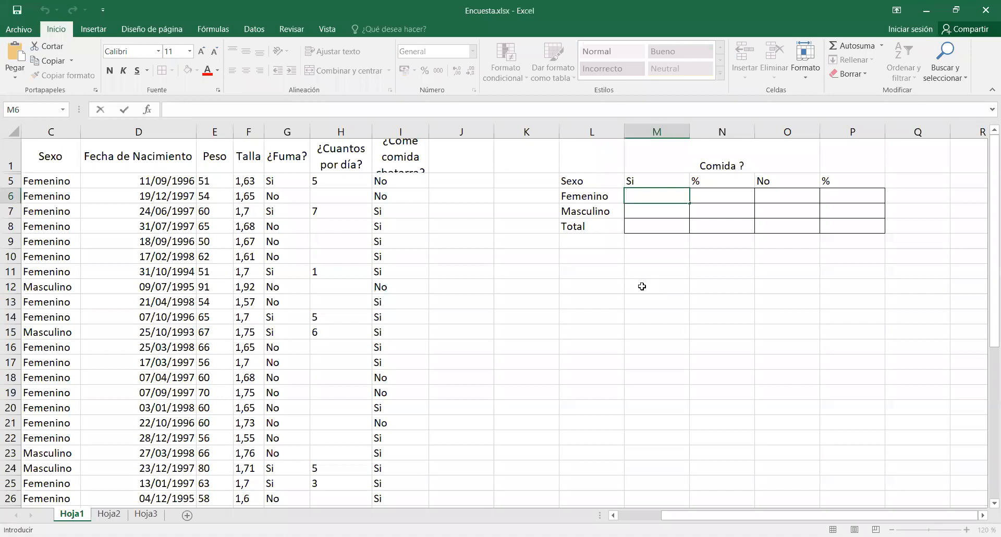
pyautogui.click(146, 111)
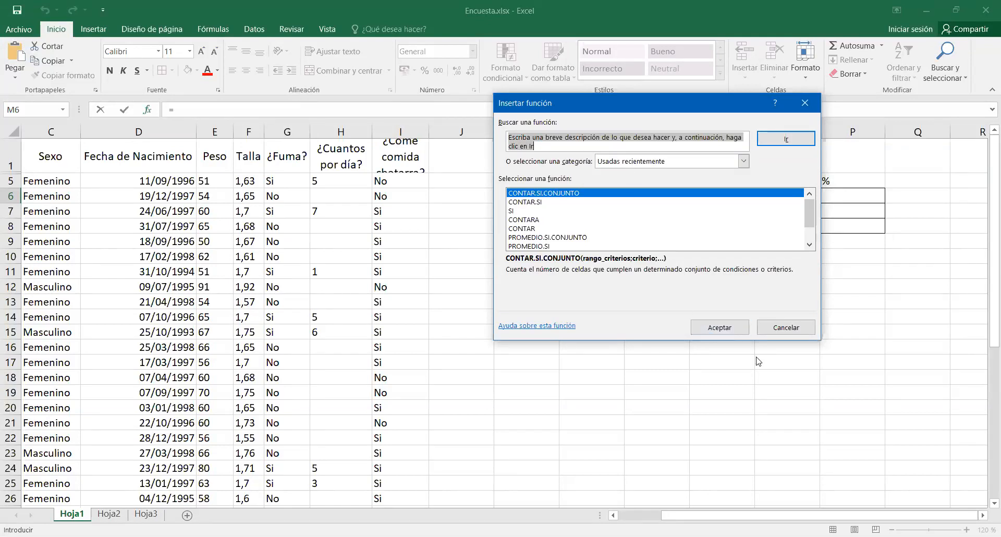
pyautogui.click(734, 328)
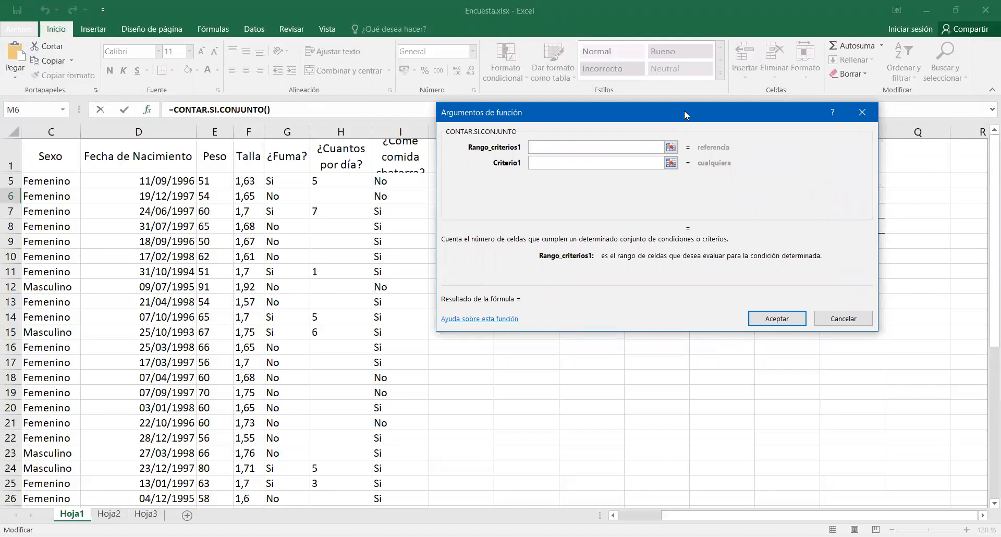
pyautogui.moveTo(684, 110); pyautogui.dragTo(716, 265)
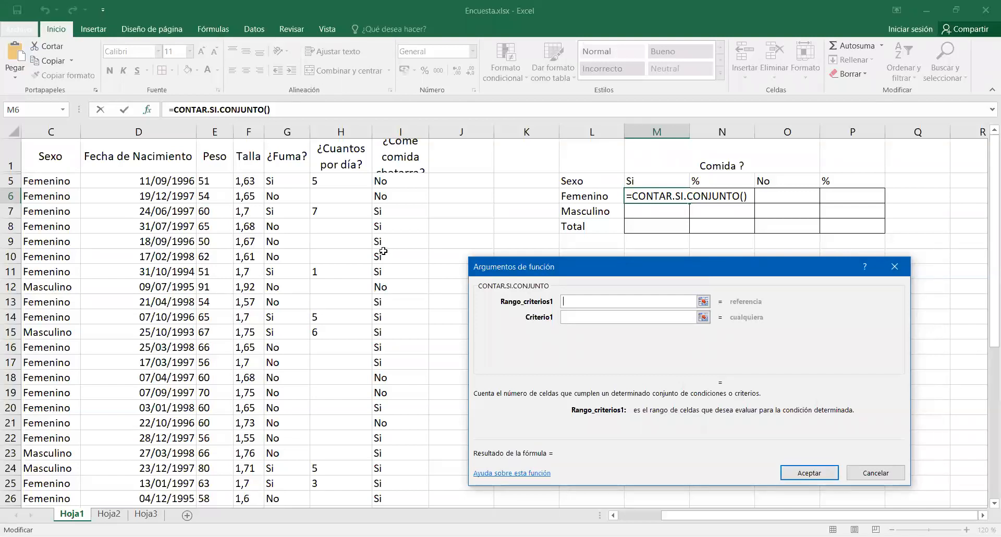
pyautogui.click(61, 179)
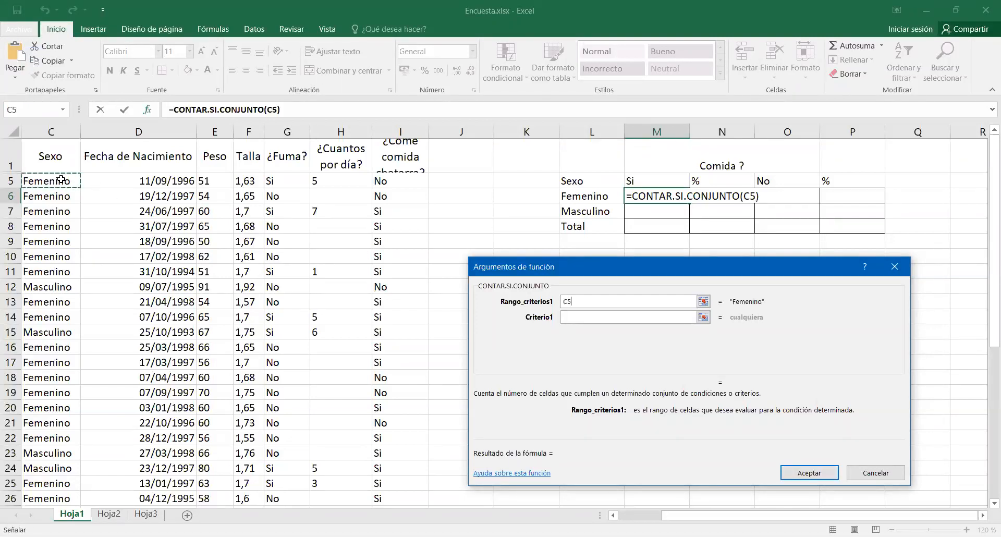
pyautogui.moveTo(61, 179); pyautogui.dragTo(63, 455)
pyautogui.click(605, 317)
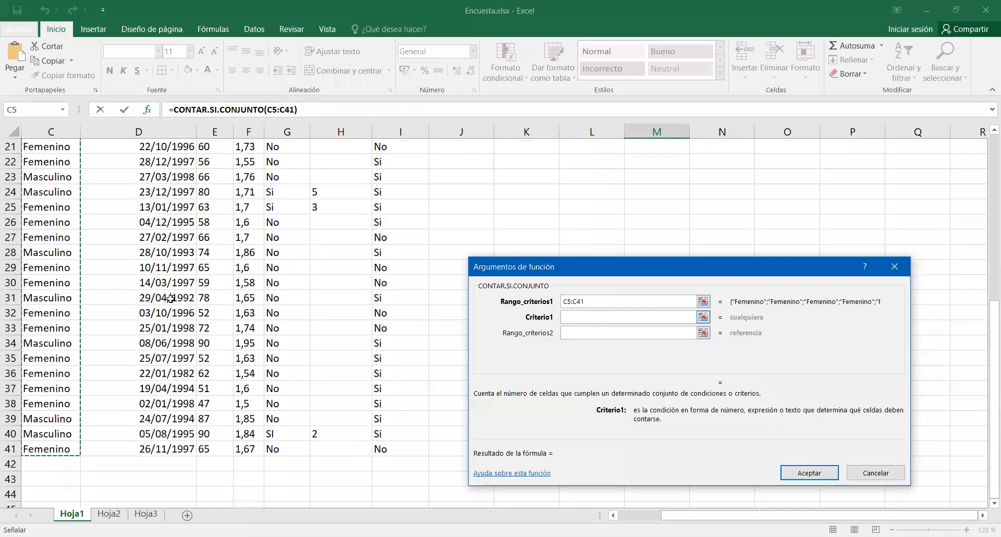
pyautogui.scroll(5, 63, 282)
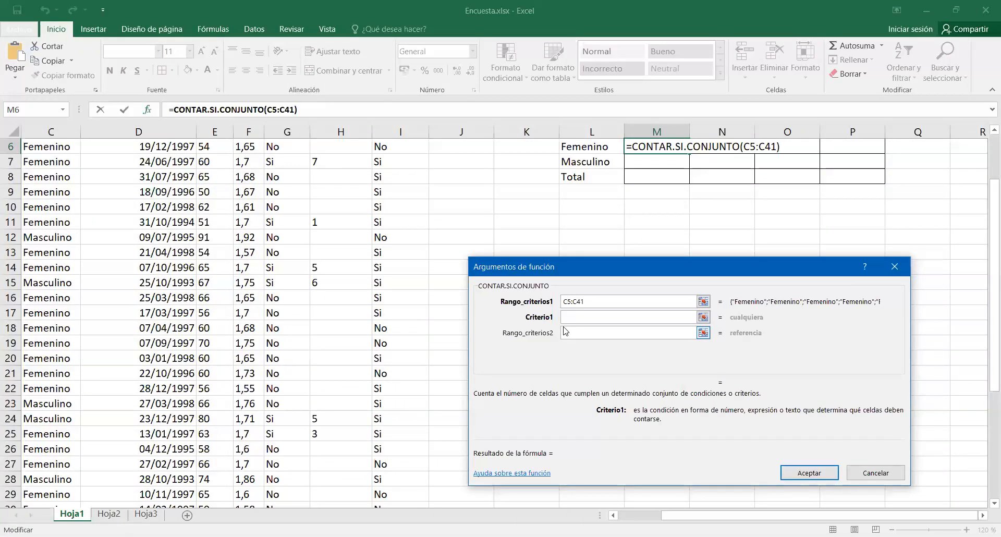
pyautogui.write('Femenino')
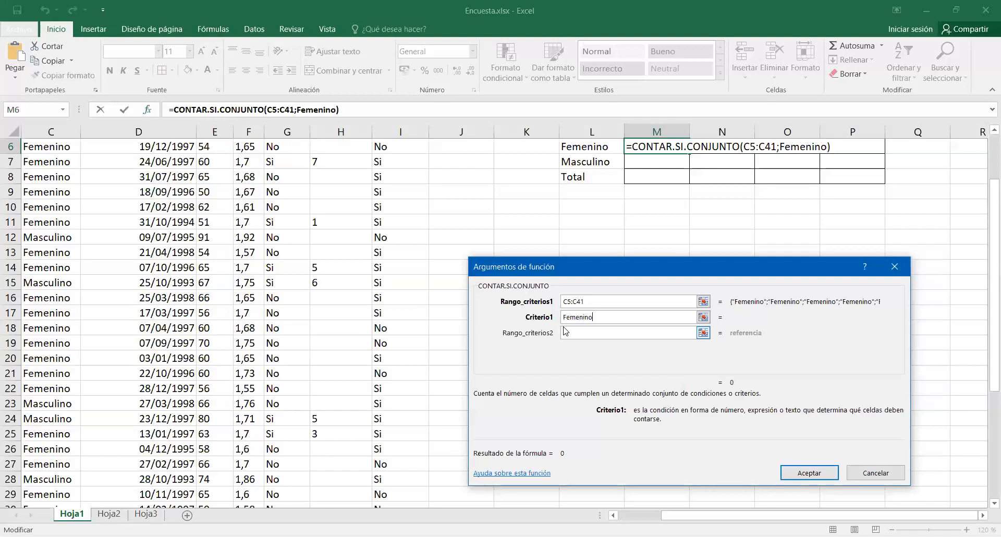
# Complete the M6 CONTAR.SI.CONJUNTO formula with I5:I41 as the second criteria range and si as its criterion.
pyautogui.click(605, 333)
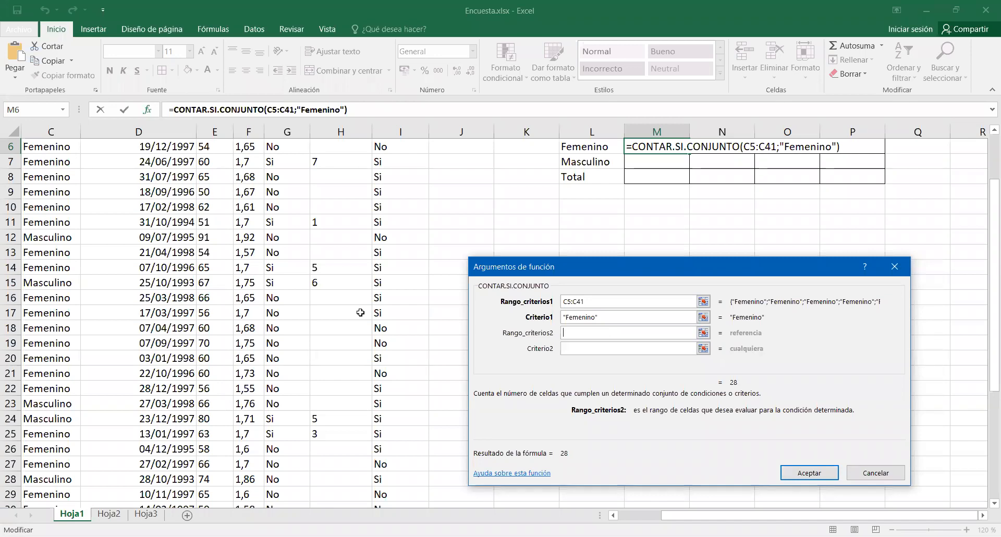
pyautogui.scroll(2, 474, 228)
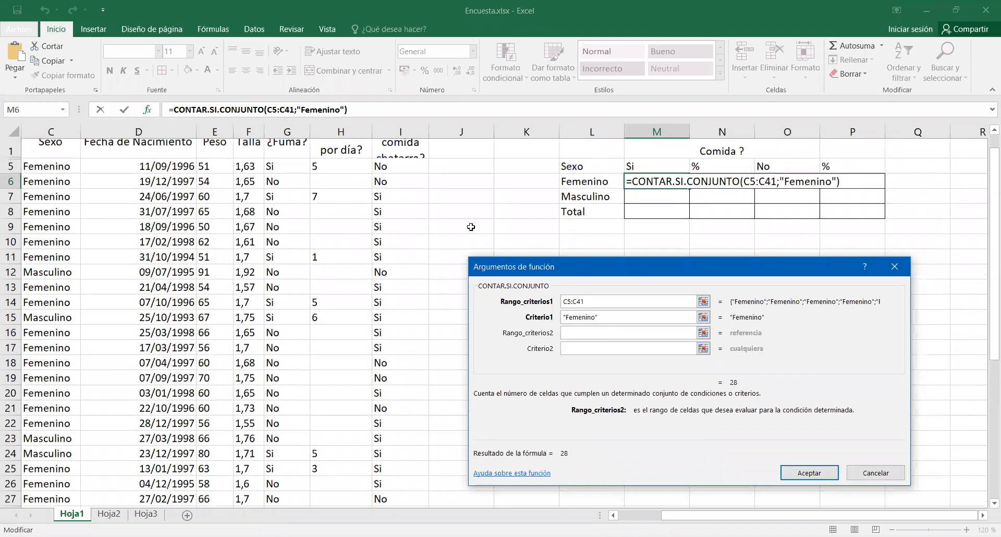
pyautogui.click(411, 180)
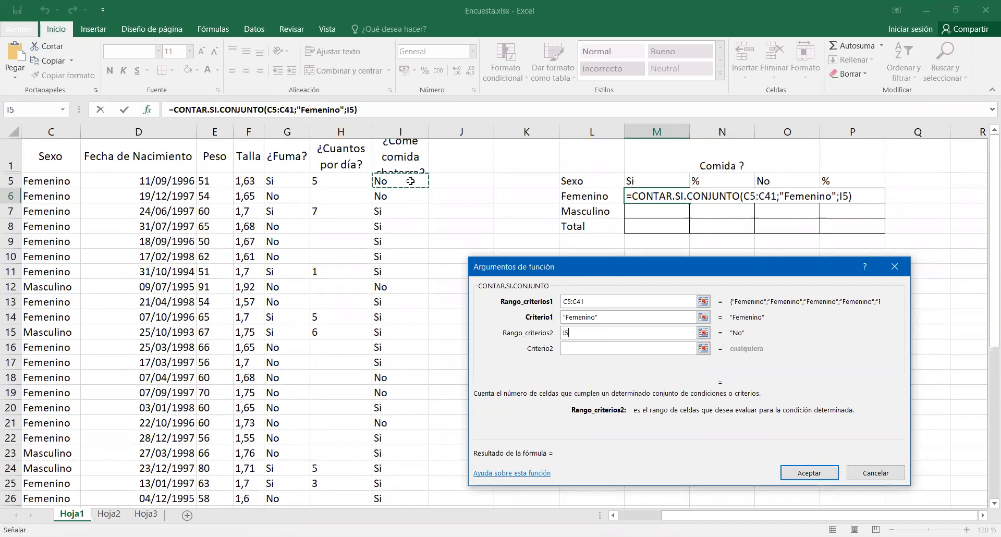
pyautogui.moveTo(411, 181); pyautogui.dragTo(391, 482)
pyautogui.click(609, 349)
pyautogui.write('si')
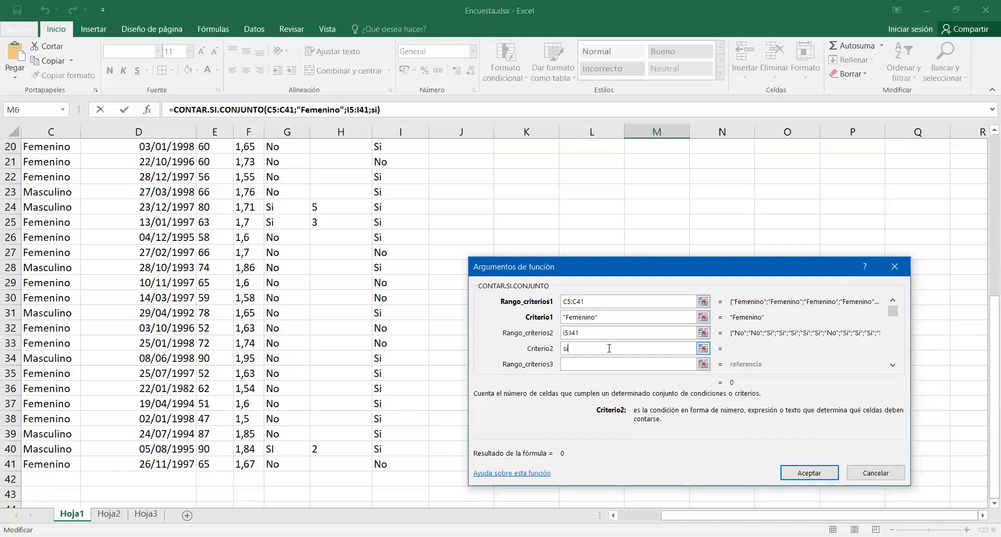
pyautogui.click(654, 332)
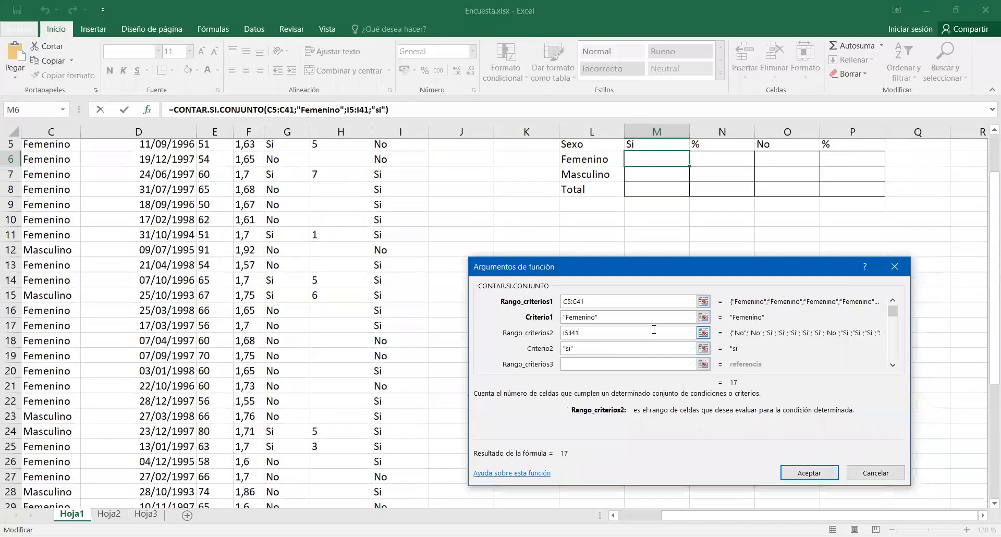
pyautogui.click(833, 479)
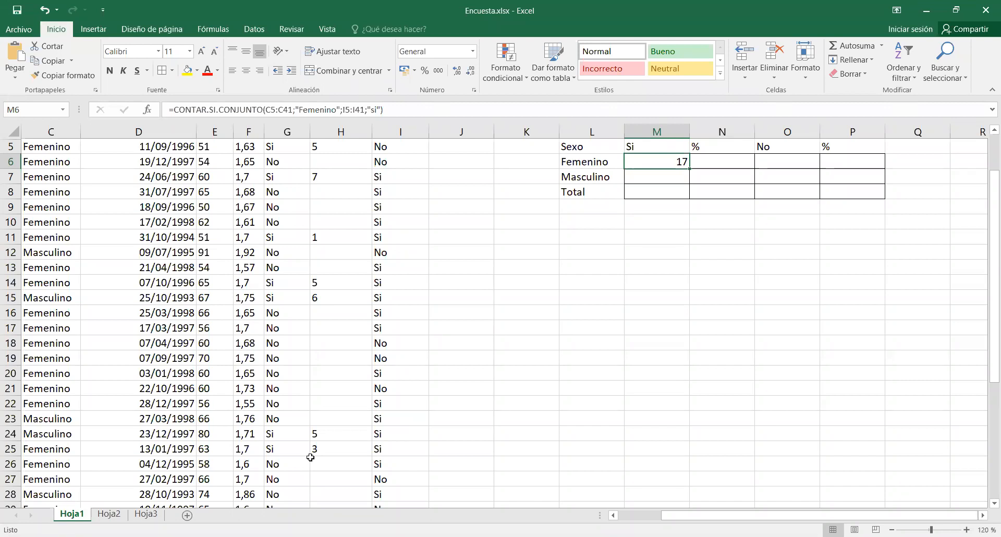
# Widen column I, which holds the junk food answers, slightly.
pyautogui.click(675, 176)
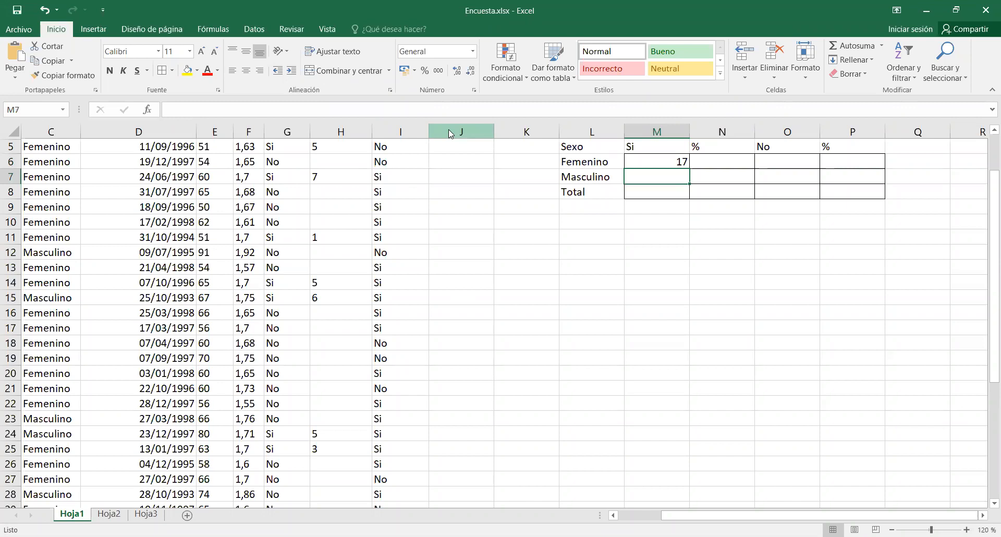
pyautogui.hotkey('alt', 'Tab')
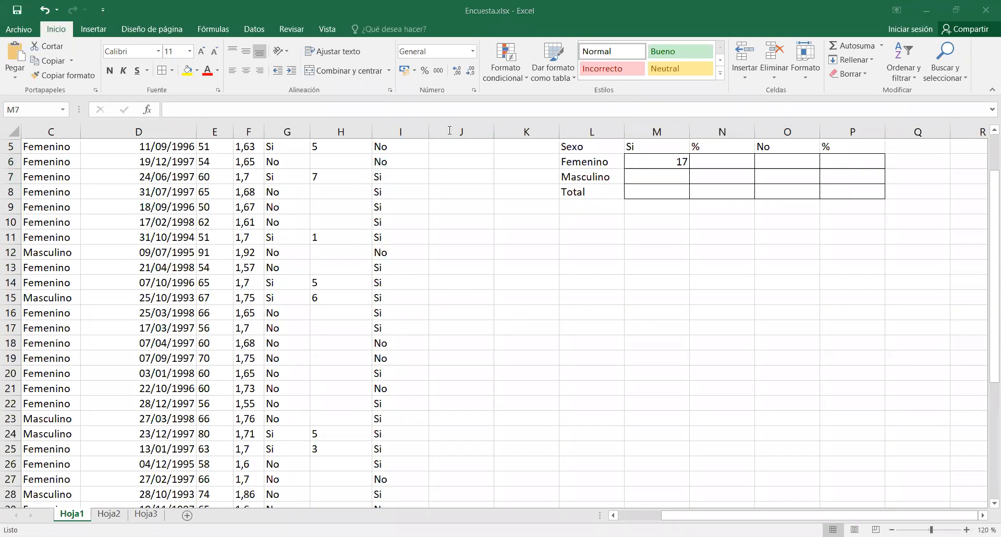
pyautogui.click(678, 173)
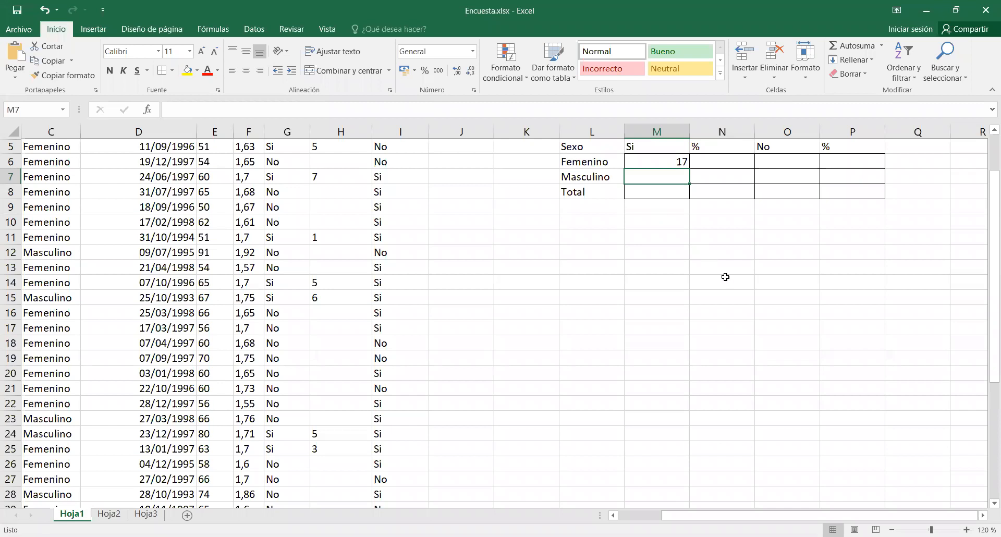
pyautogui.scroll(3, 726, 277)
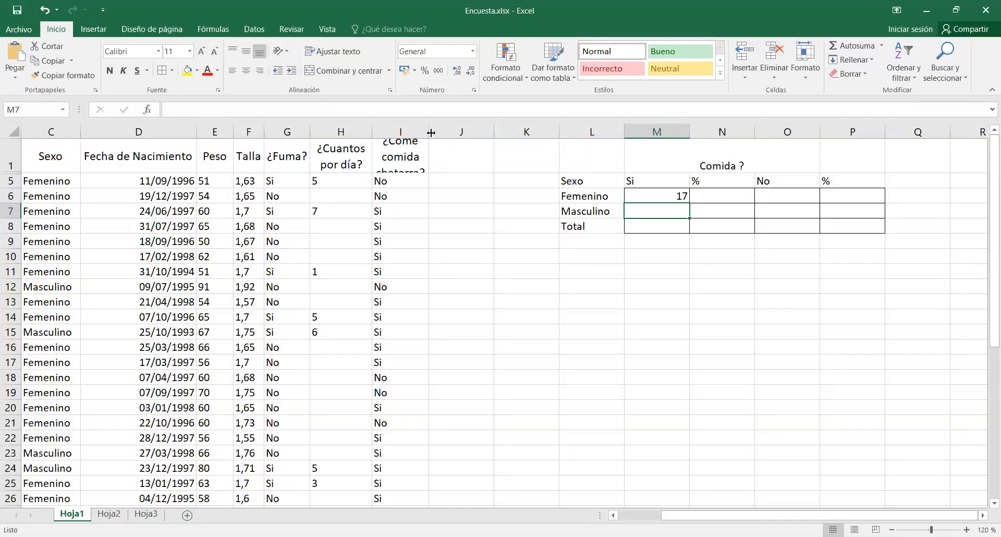
pyautogui.moveTo(428, 129); pyautogui.dragTo(440, 130)
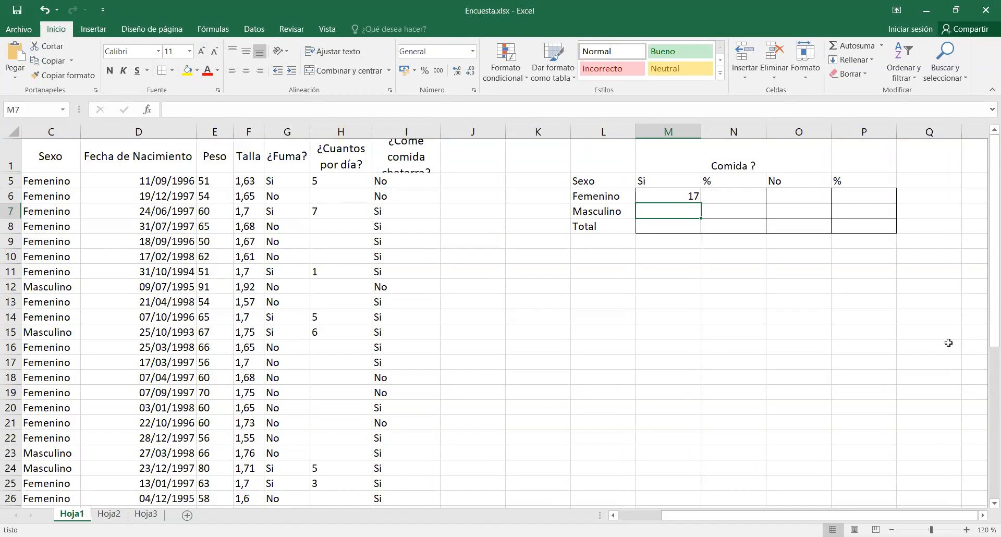
# Insert CONTAR.SI.CONJUNTO in M7 with I5:I41 as the first criteria range and si as its criterion.
pyautogui.click(148, 110)
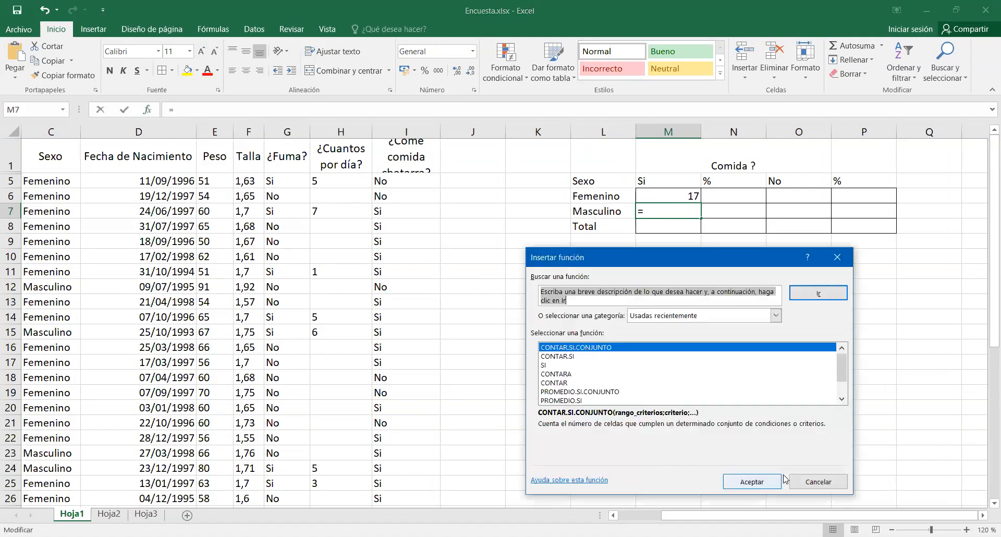
pyautogui.click(769, 488)
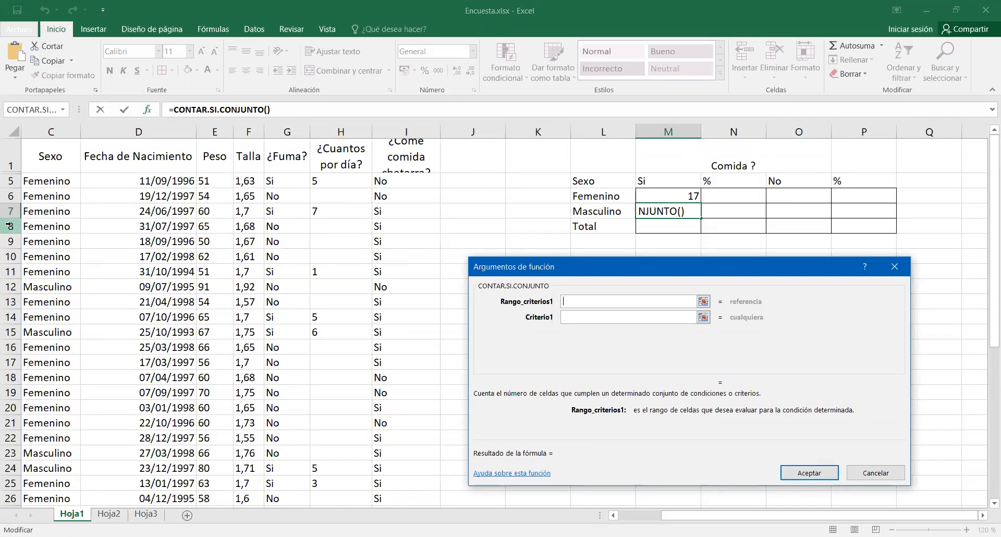
pyautogui.click(405, 179)
pyautogui.moveTo(405, 179); pyautogui.dragTo(434, 497)
pyautogui.click(675, 318)
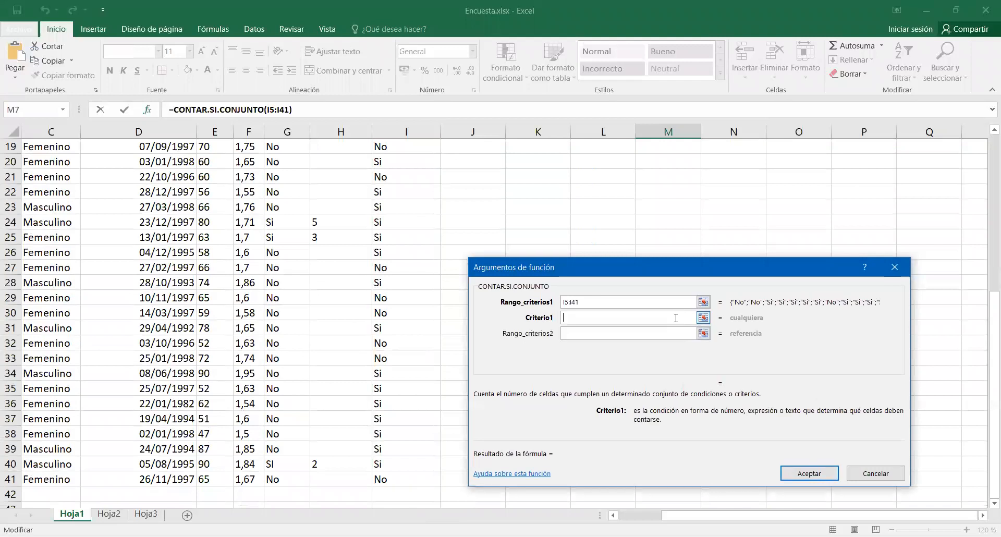
pyautogui.scroll(5, 740, 192)
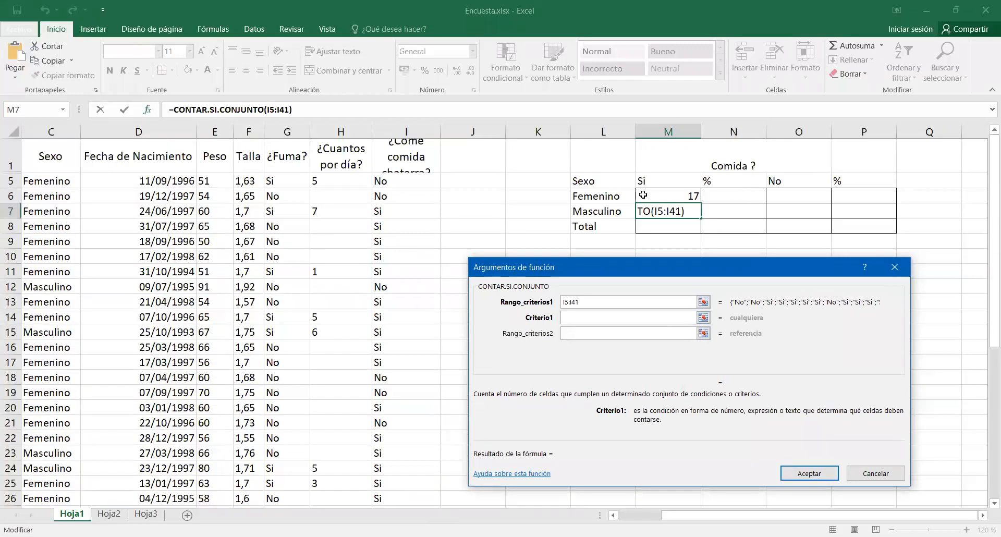
pyautogui.write('si')
pyautogui.press('Tab')
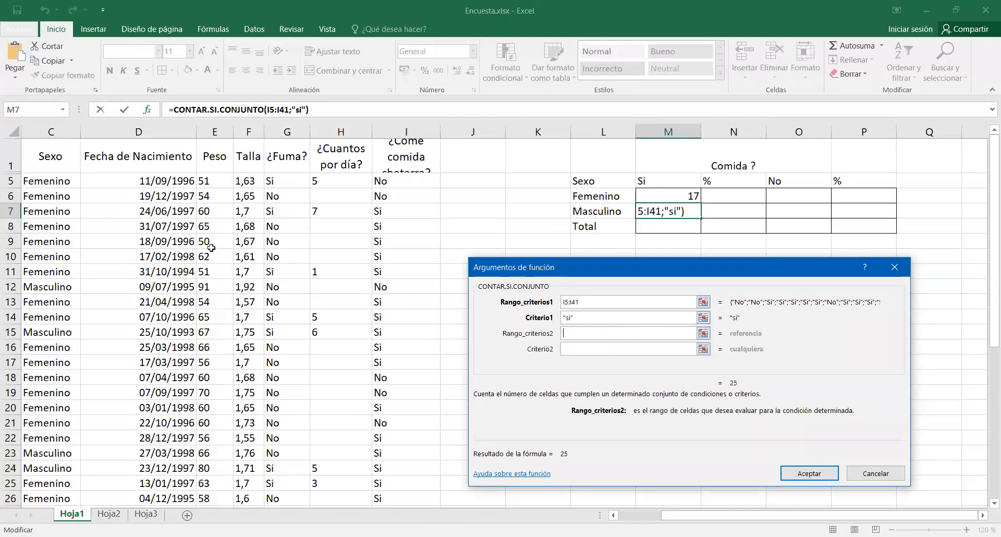
# Complete the M7 formula with C5:C41 as the second criteria range and masculino as its criterion.
pyautogui.click(30, 180)
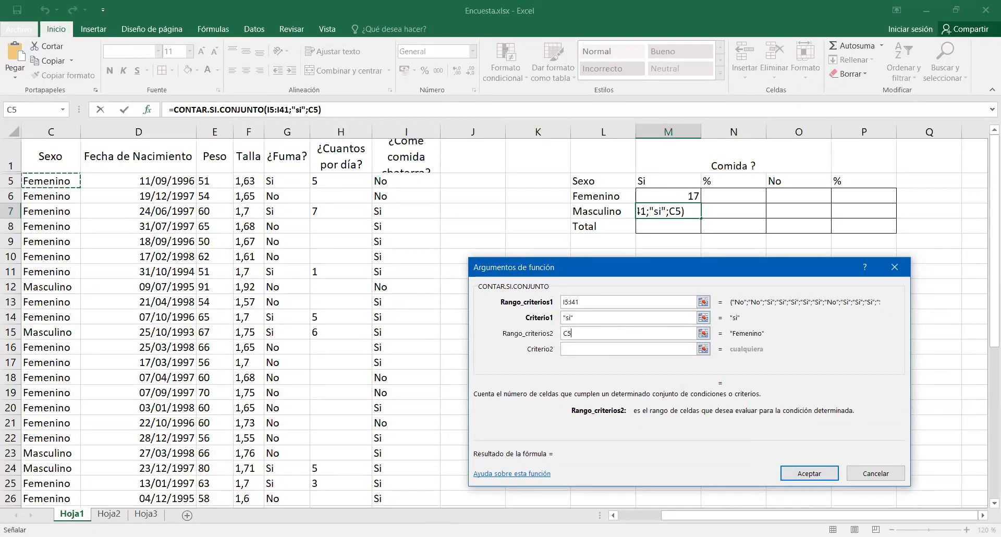
pyautogui.moveTo(30, 179); pyautogui.dragTo(49, 501)
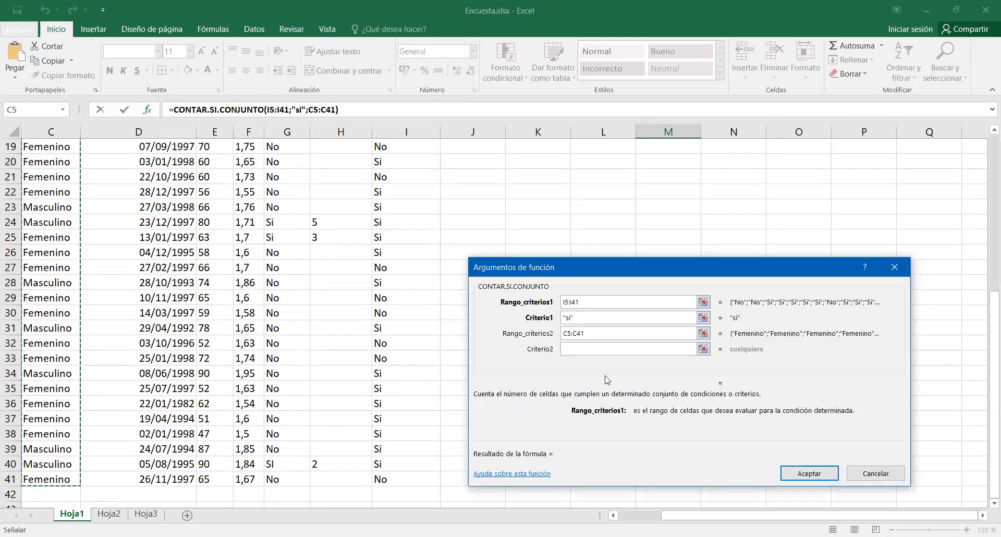
pyautogui.click(610, 349)
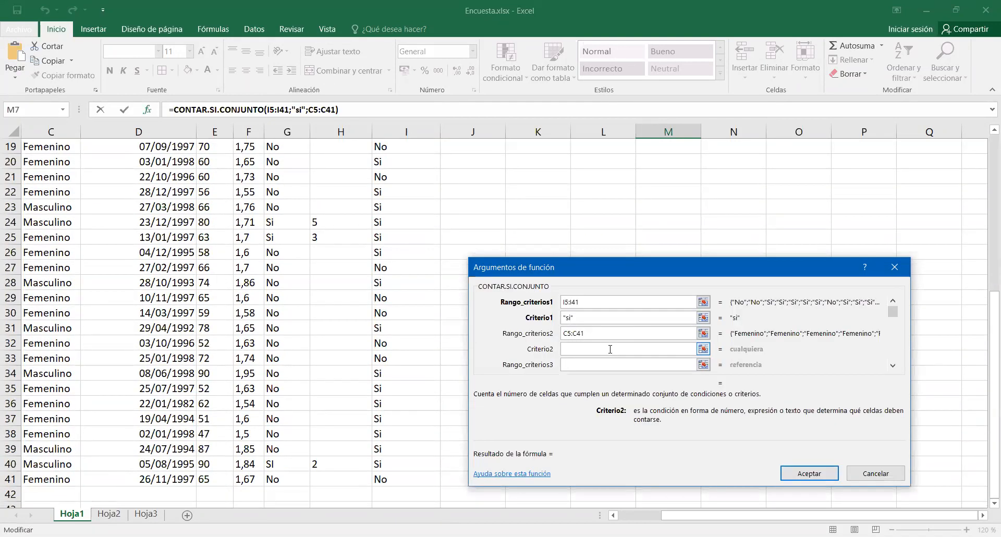
pyautogui.write('masculino')
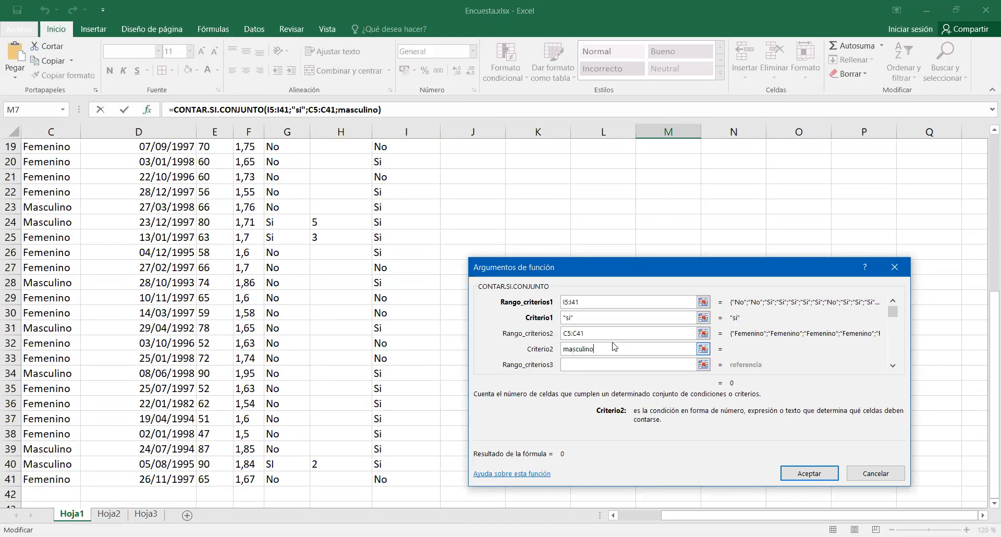
pyautogui.click(584, 333)
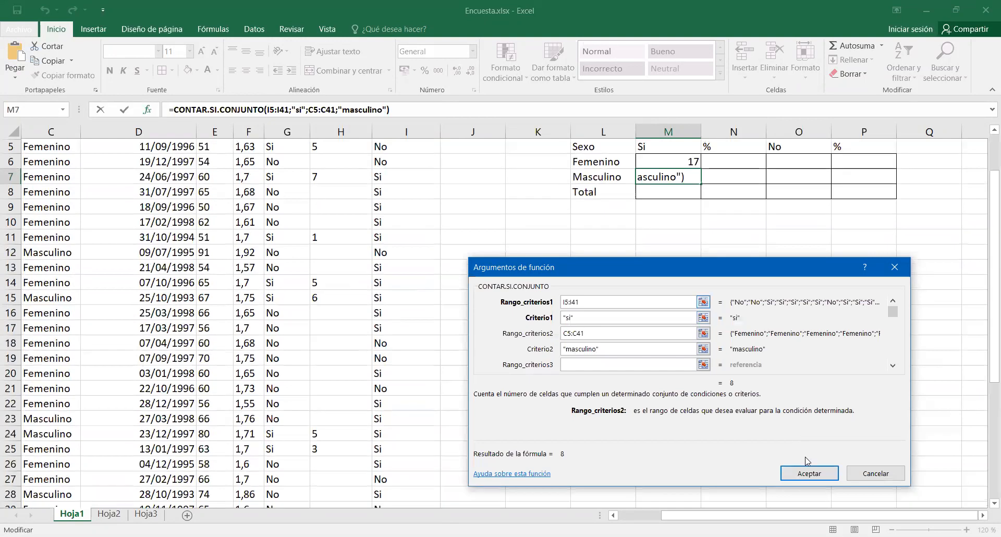
pyautogui.click(809, 474)
# Total the Si counts in M8 with Autosuma.
pyautogui.scroll(1, 806, 467)
pyautogui.click(683, 228)
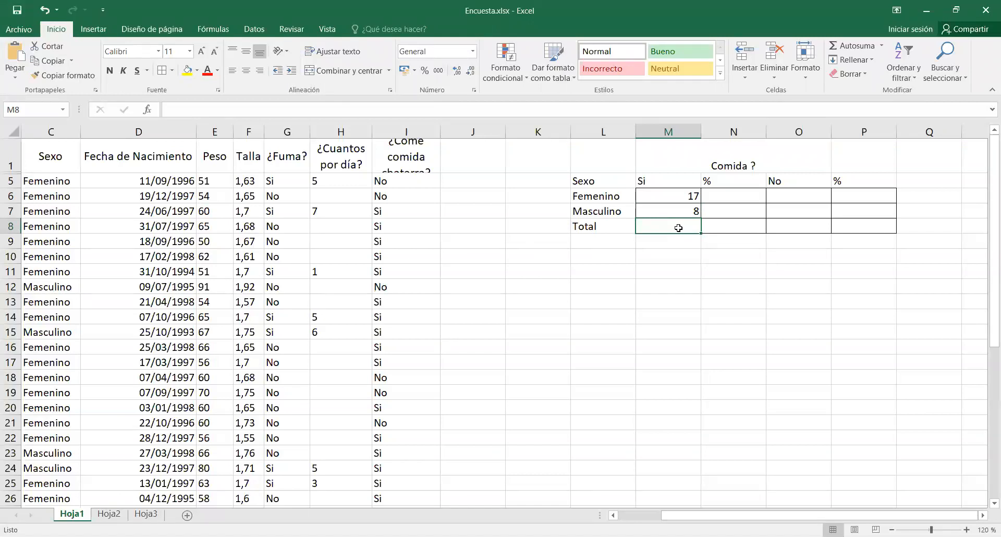
pyautogui.click(868, 45)
pyautogui.press('Return')
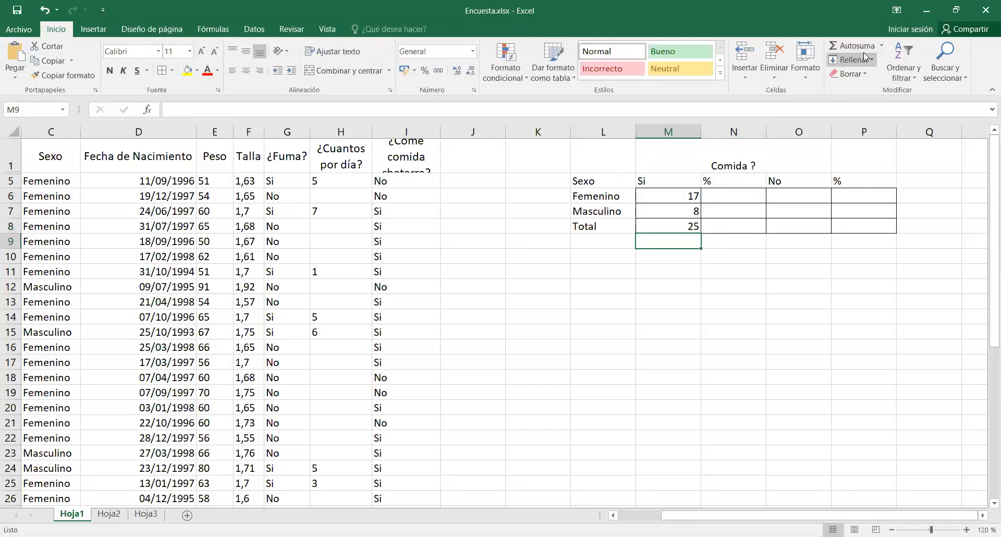
# Enter the formula =M6/$M$8 in N6 to calculate the Femenino share of the Si answers.
pyautogui.click(749, 198)
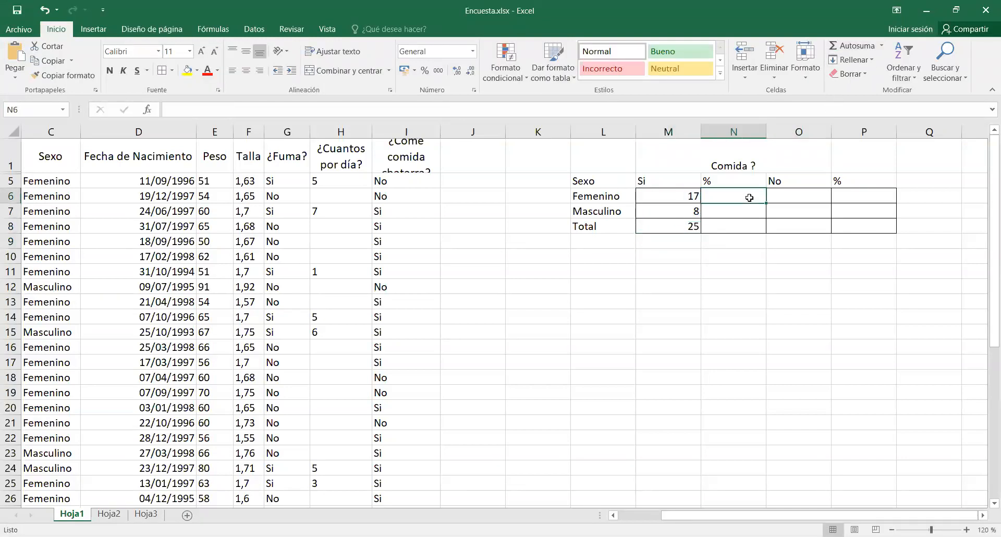
pyautogui.write('=')
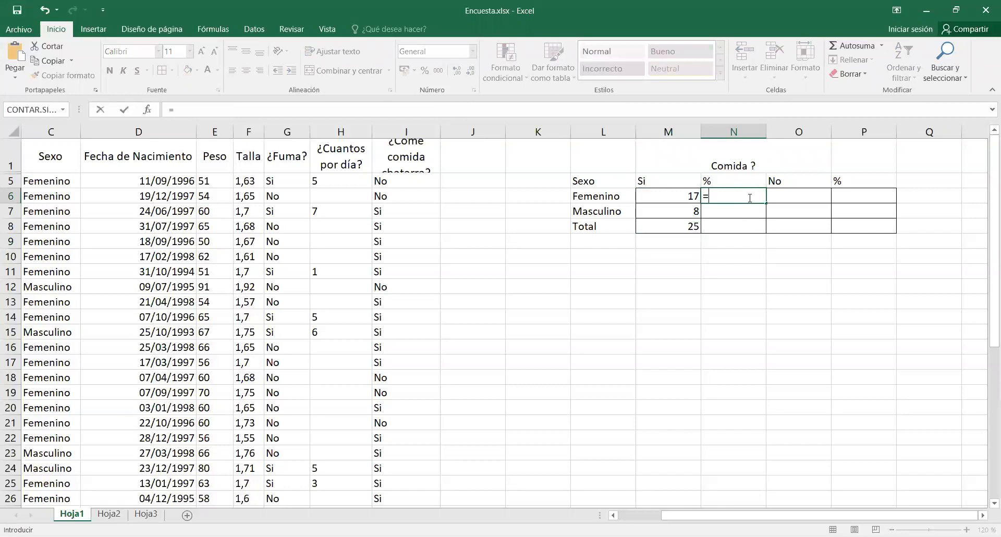
pyautogui.click(676, 196)
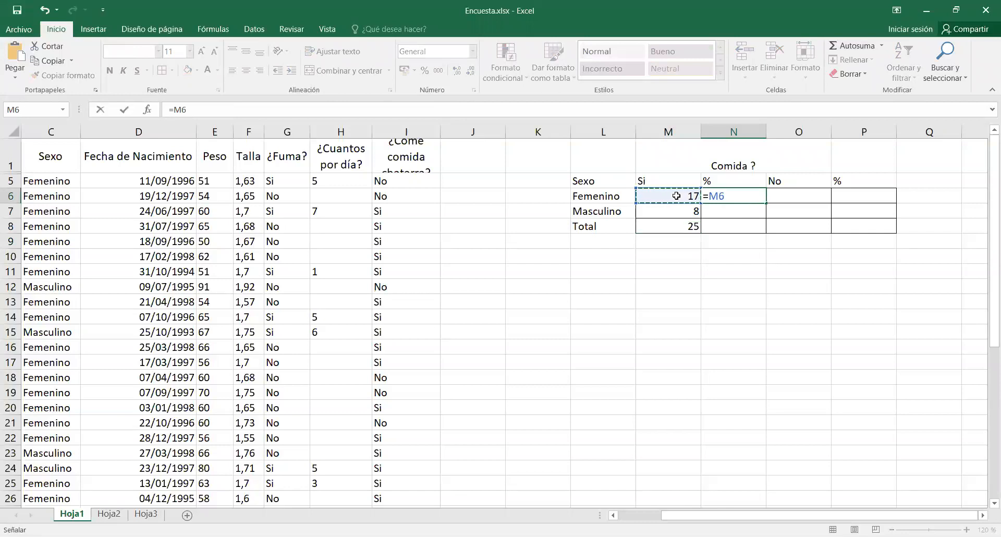
pyautogui.write('/')
pyautogui.click(671, 224)
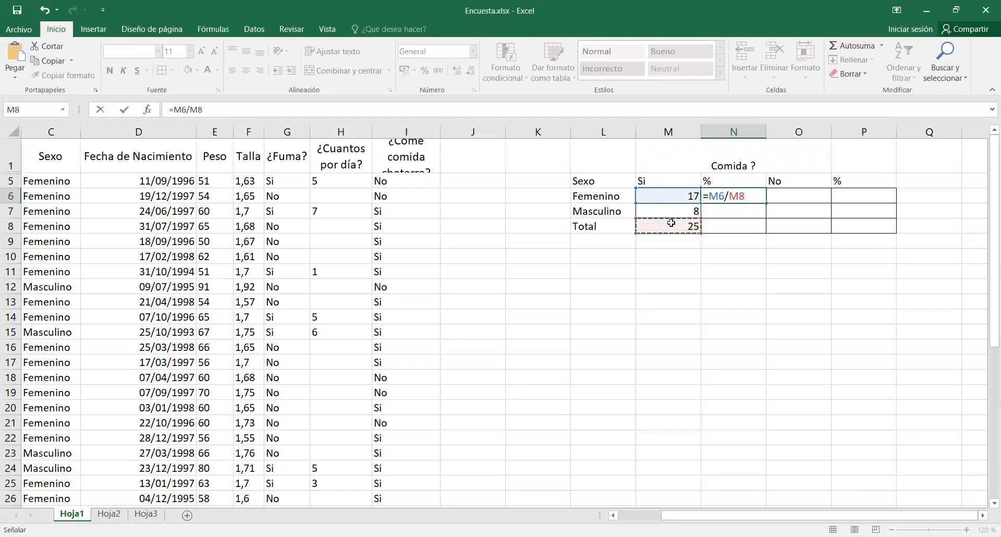
pyautogui.press('F4')
pyautogui.press('Return')
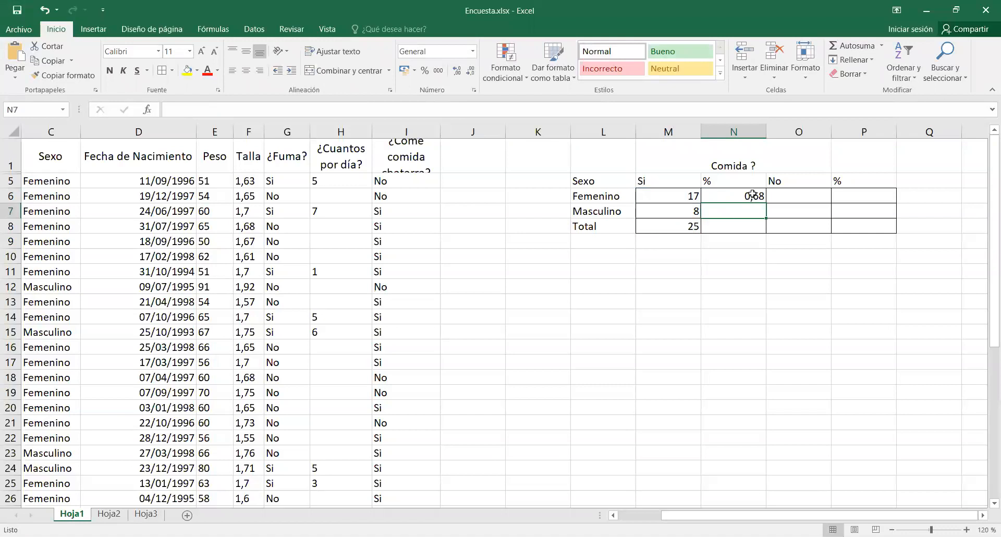
# Format N6 as a percentage with one decimal place and fill its formula down to N7.
pyautogui.click(752, 196)
pyautogui.click(425, 70)
pyautogui.click(457, 70)
pyautogui.moveTo(766, 202); pyautogui.dragTo(762, 218)
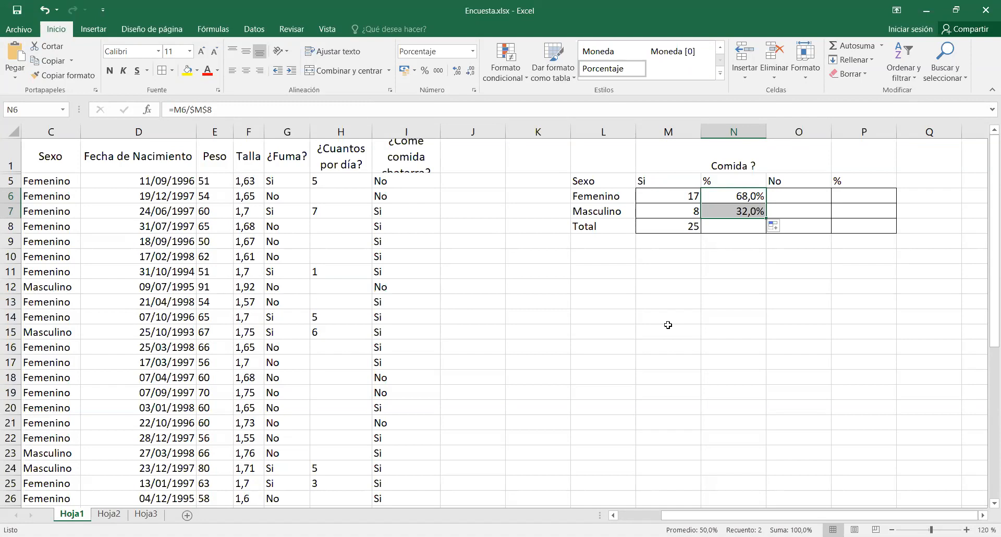
# Enter the No counts as 11 for Femenino in O6 and 1 for Masculino in O7.
pyautogui.click(795, 198)
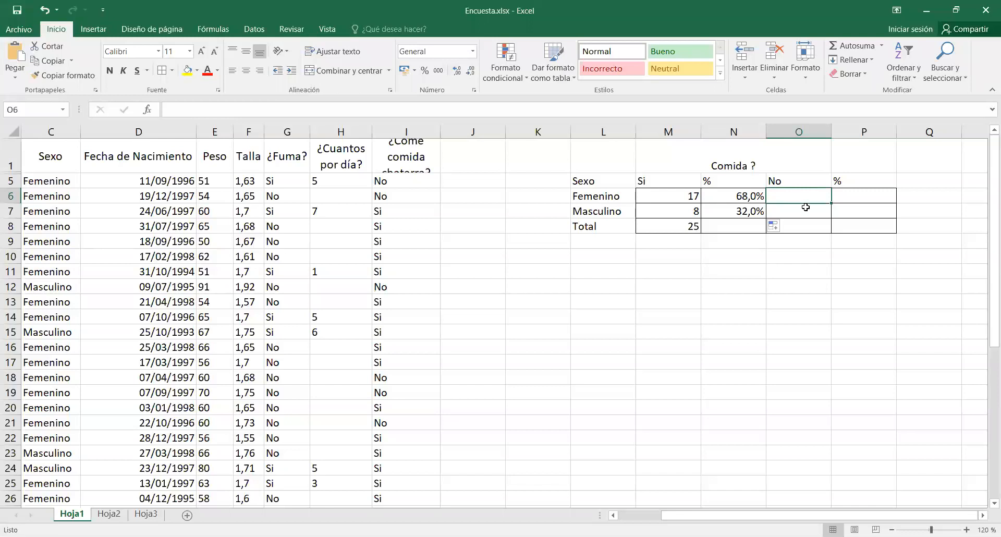
pyautogui.click(805, 207)
pyautogui.write('1')
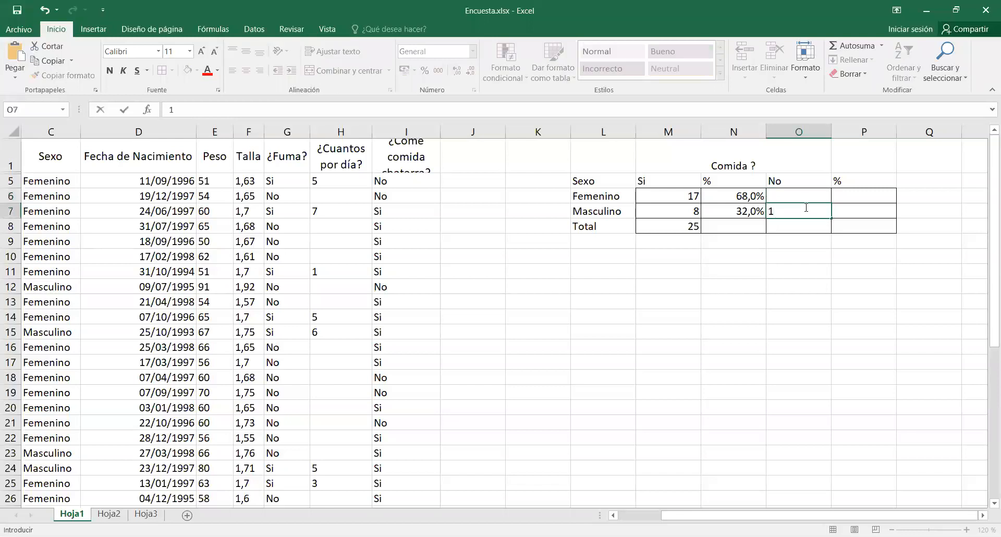
pyautogui.press('Up')
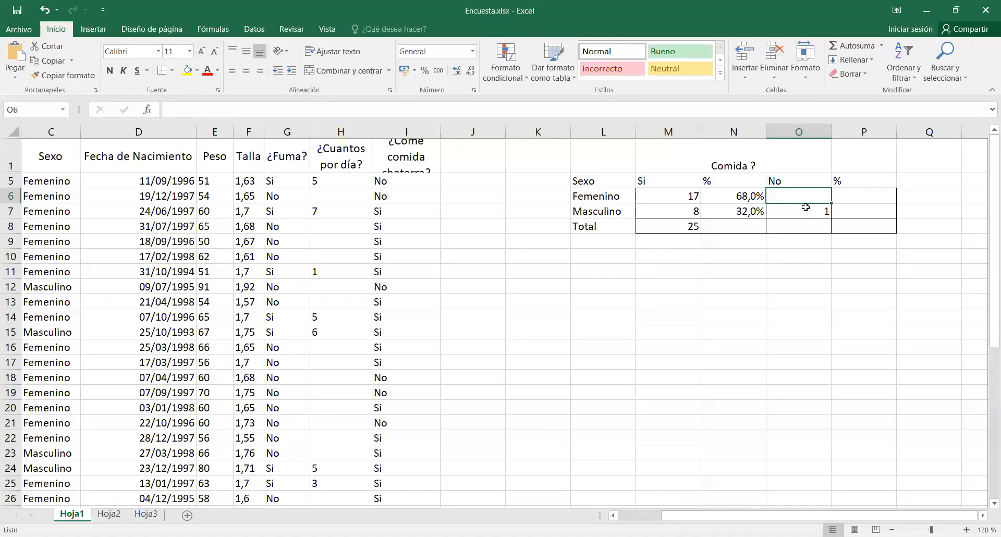
pyautogui.write('11')
pyautogui.press('Return')
pyautogui.press('Return')
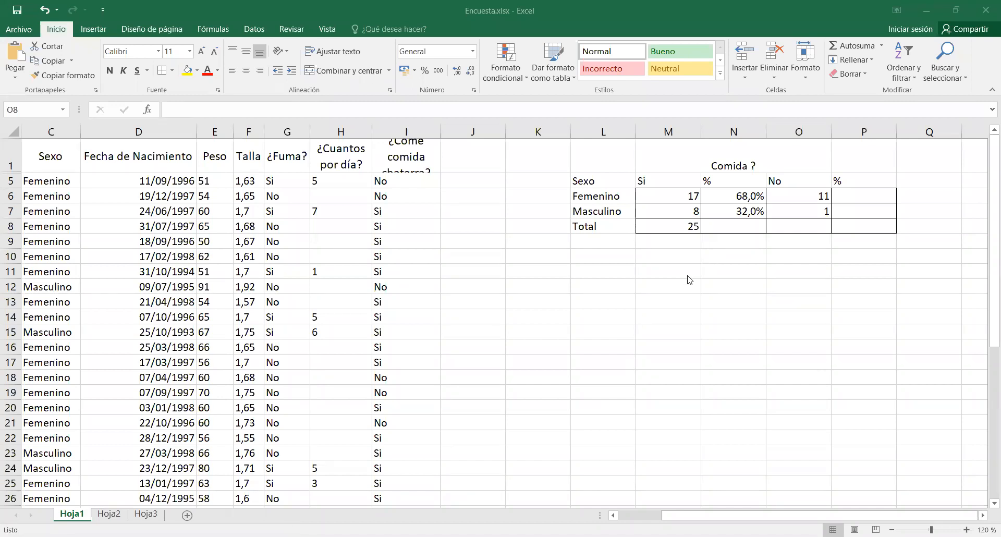
# Enter the labels Desv in M11 and Promedio M in M12.
pyautogui.click(660, 278)
pyautogui.doubleClick(660, 278)
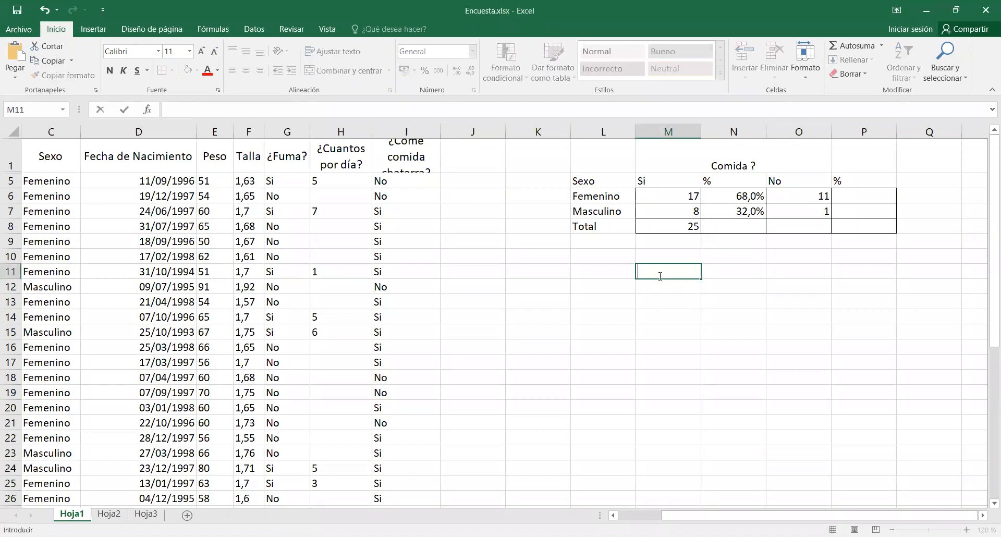
pyautogui.write('Desv')
pyautogui.press('Return')
pyautogui.write('Prome')
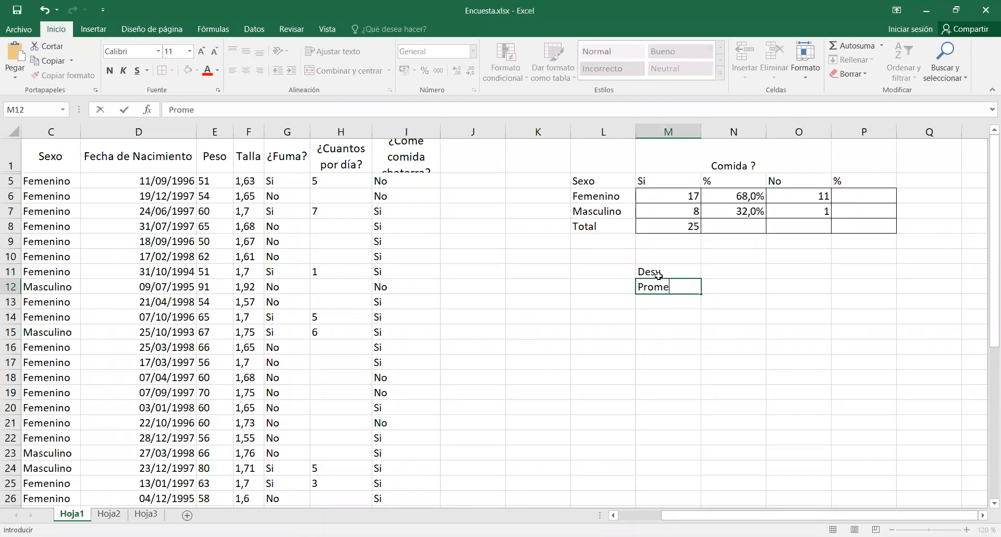
pyautogui.write('dio M')
pyautogui.press('Return')
# Enter the label Promedio F NO comida chatarra in M13.
pyautogui.write('Promedio ')
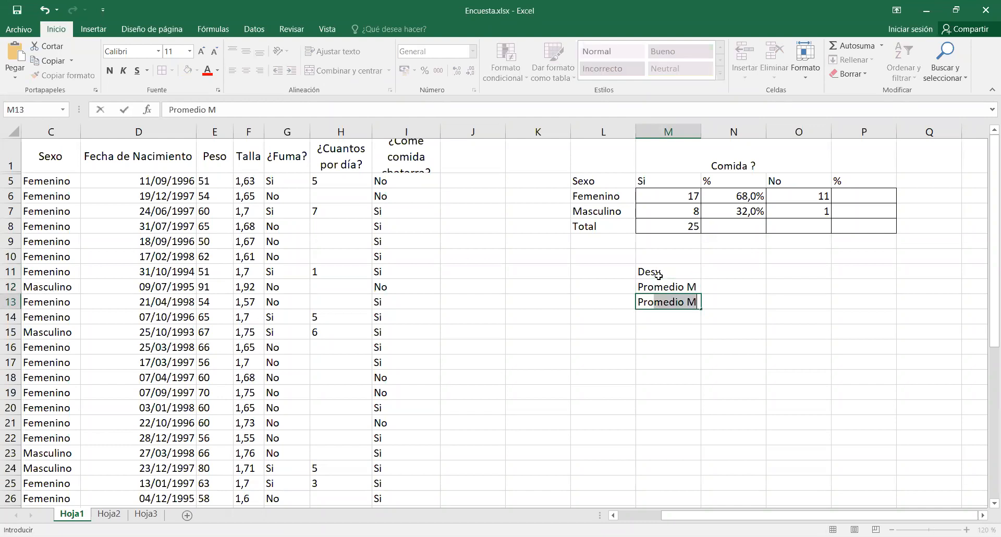
pyautogui.write('F co')
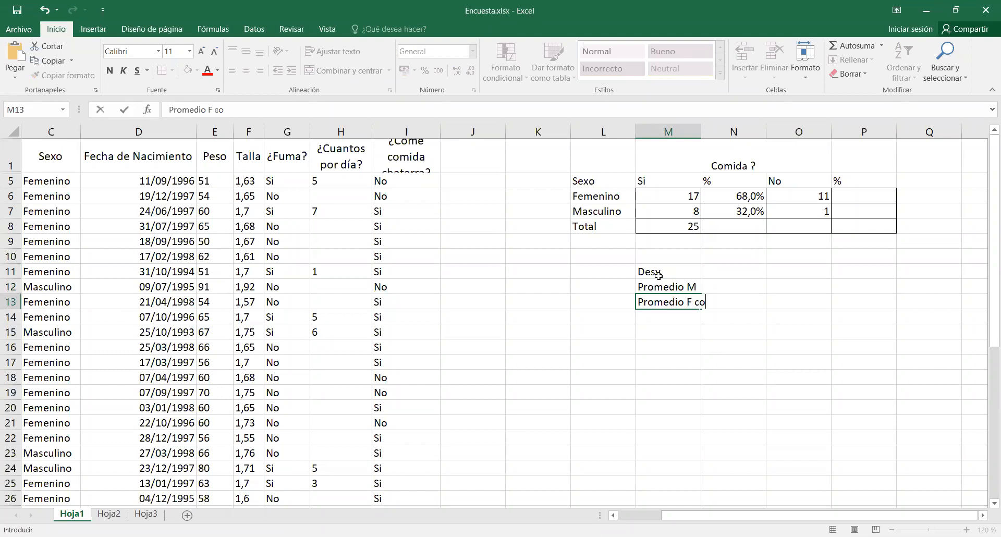
pyautogui.write('mida chatarra')
pyautogui.press('Return')
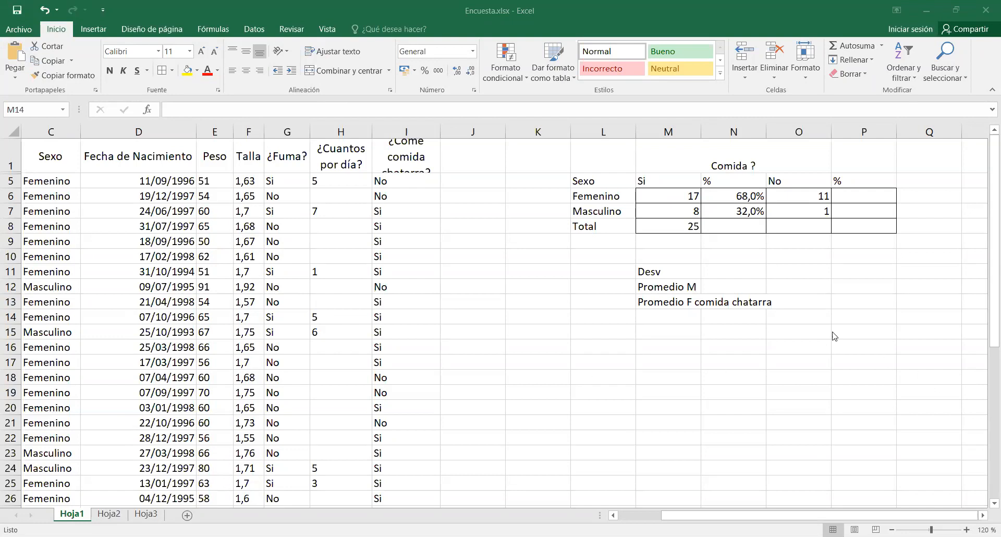
pyautogui.click(676, 306)
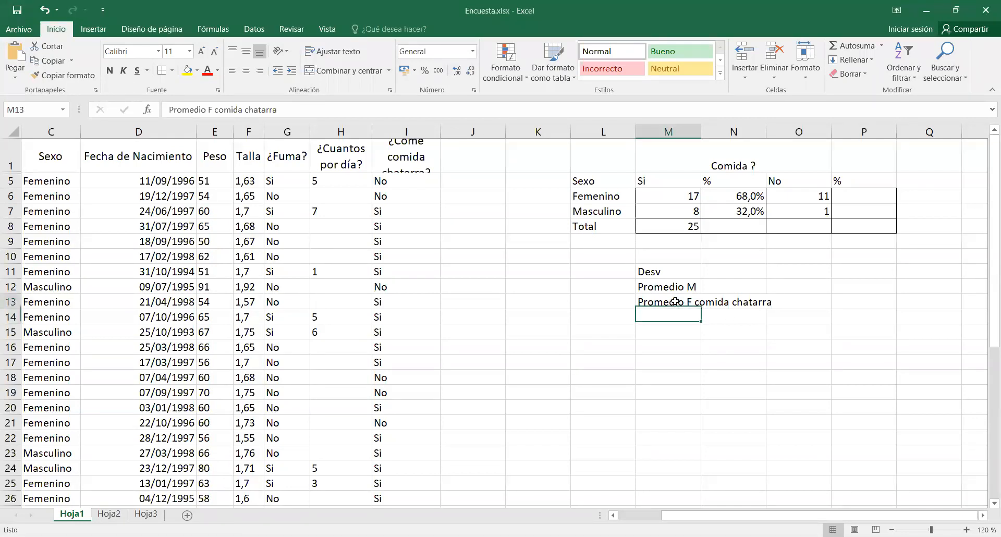
pyautogui.click(216, 110)
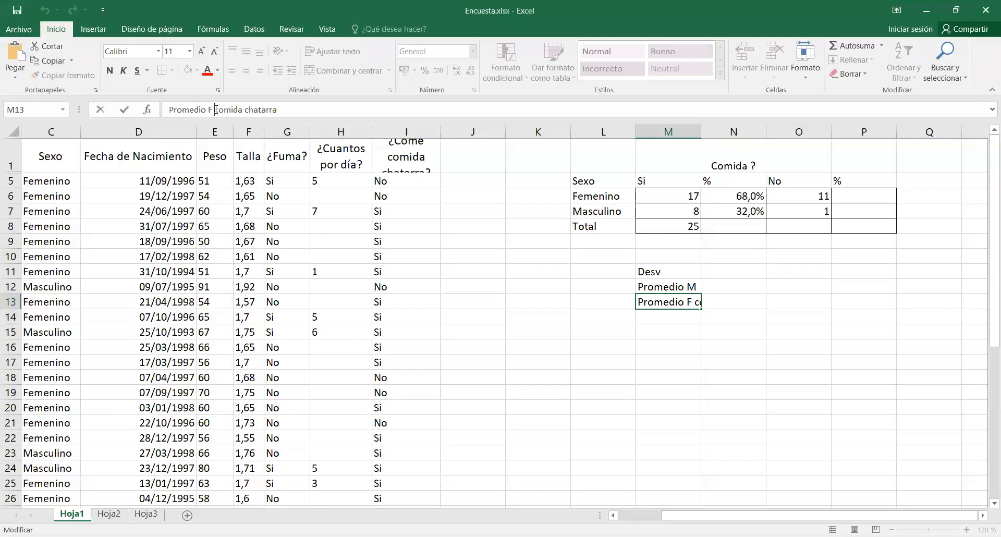
pyautogui.write('NO')
pyautogui.press('Return')
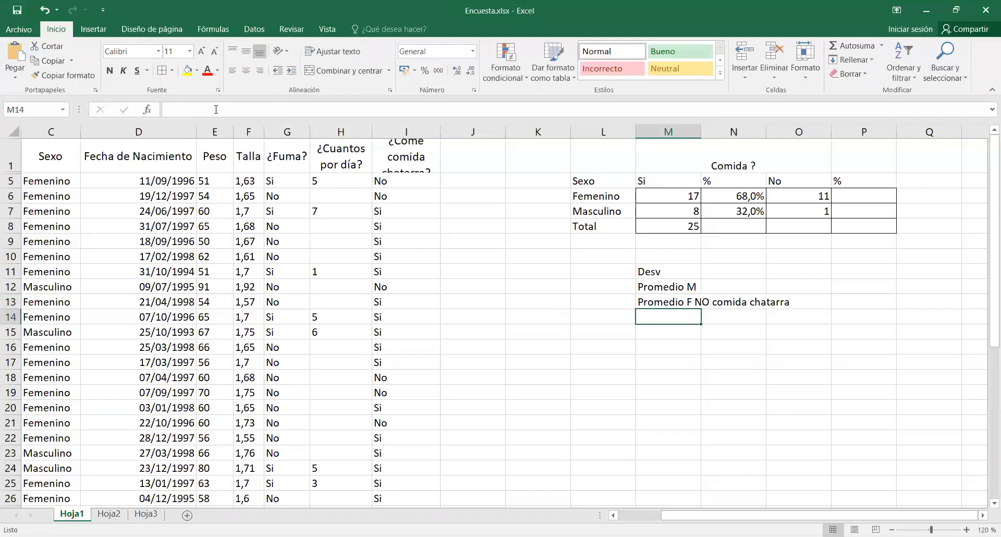
# Enter the heading Peso in P10 above the statistics column.
pyautogui.click(855, 271)
pyautogui.click(855, 252)
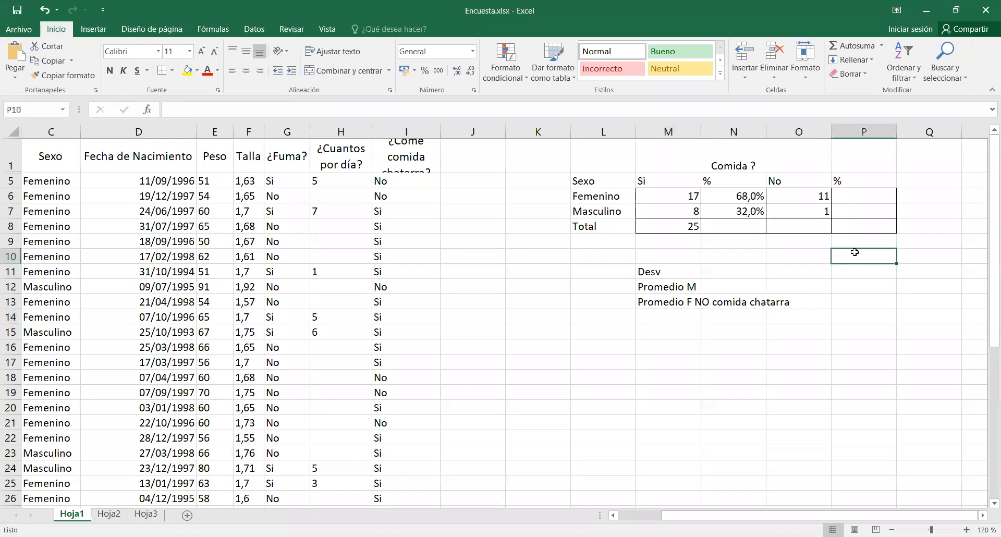
pyautogui.write('P')
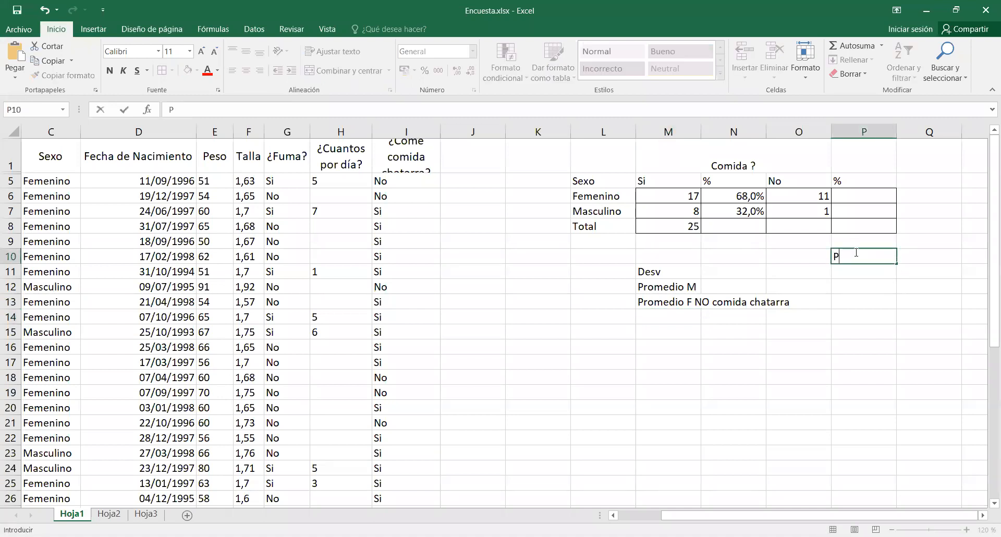
pyautogui.write('eso')
pyautogui.press('Return')
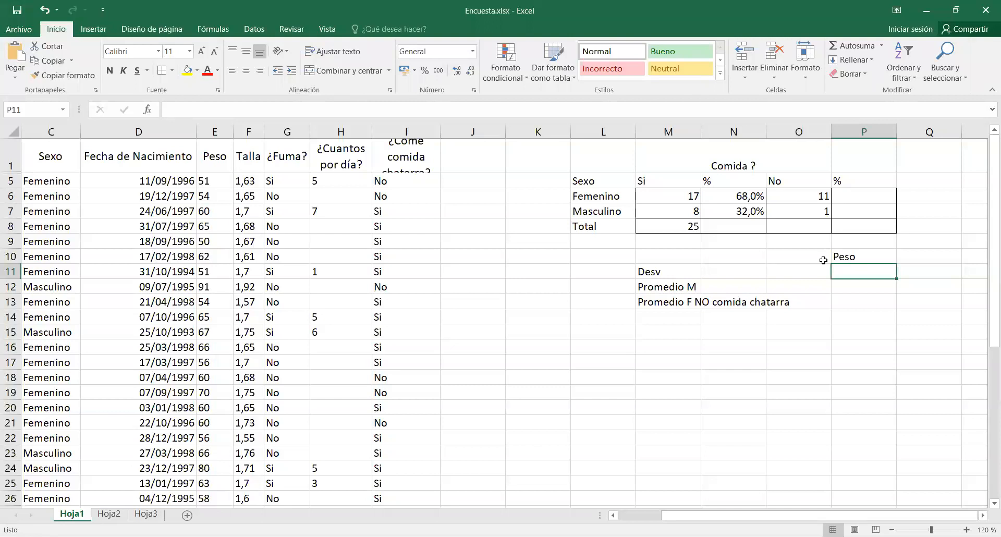
# Calculate the standard deviation of the weights in E5:E41 in P11 with the DESVEST function.
pyautogui.click(149, 109)
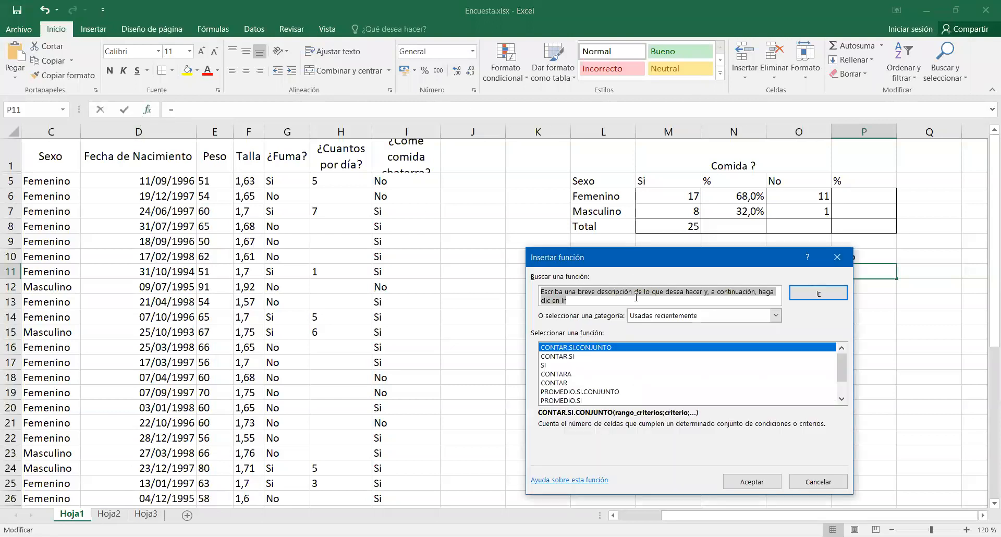
pyautogui.click(657, 317)
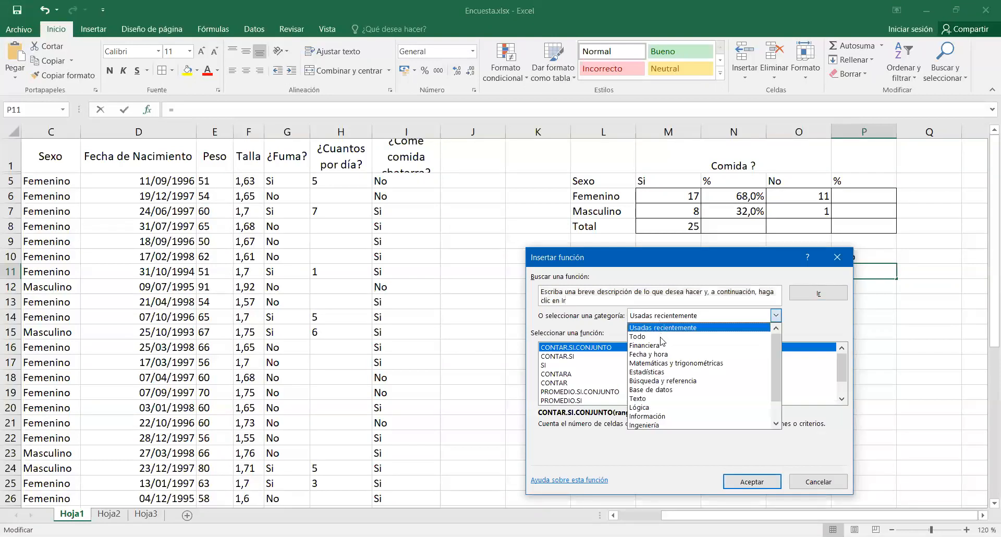
pyautogui.click(651, 332)
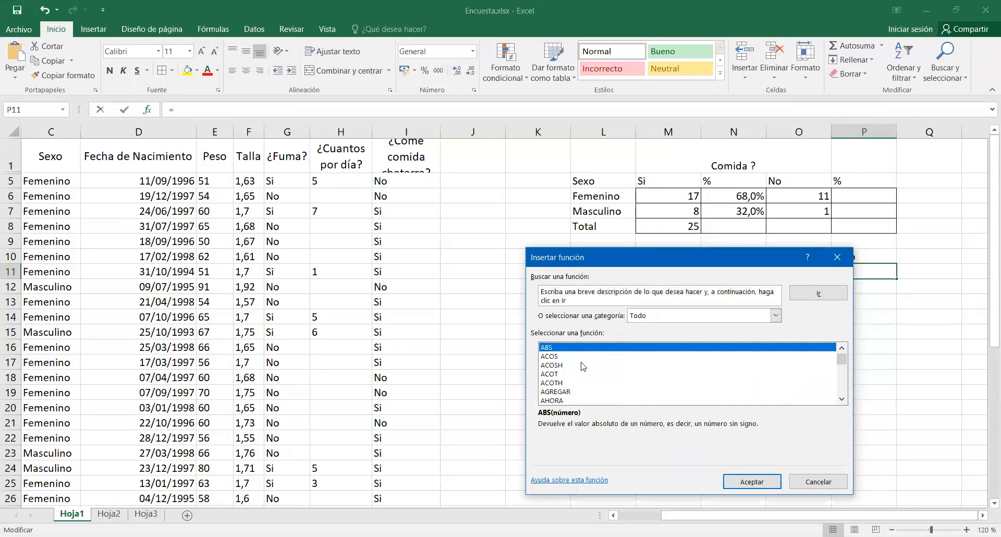
pyautogui.click(557, 375)
pyautogui.press('d')
pyautogui.scroll(-5, 557, 375)
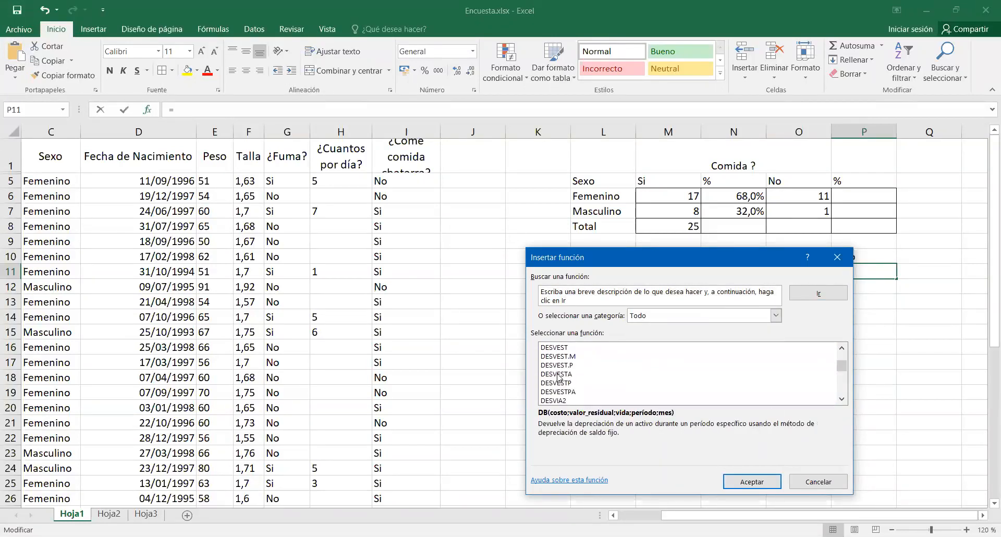
pyautogui.click(562, 348)
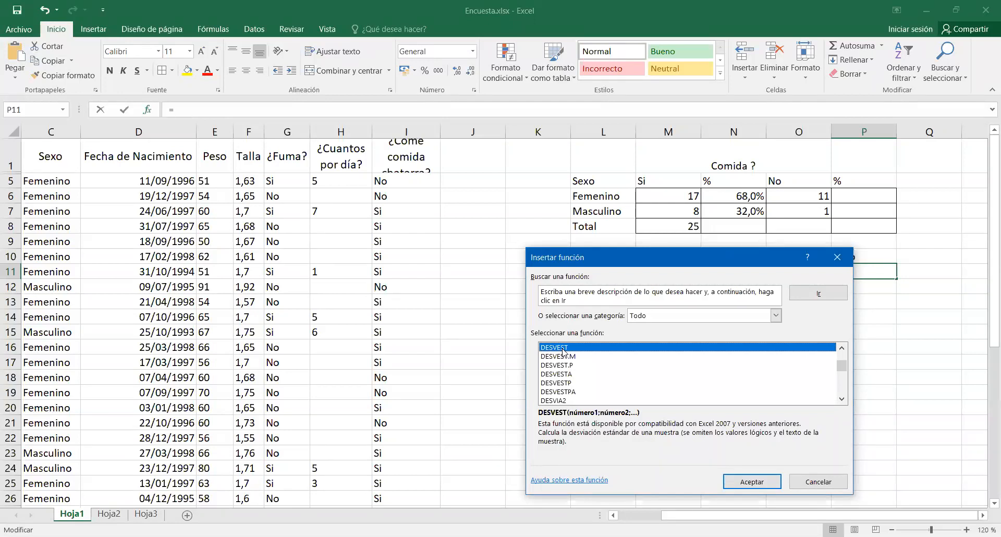
pyautogui.click(750, 482)
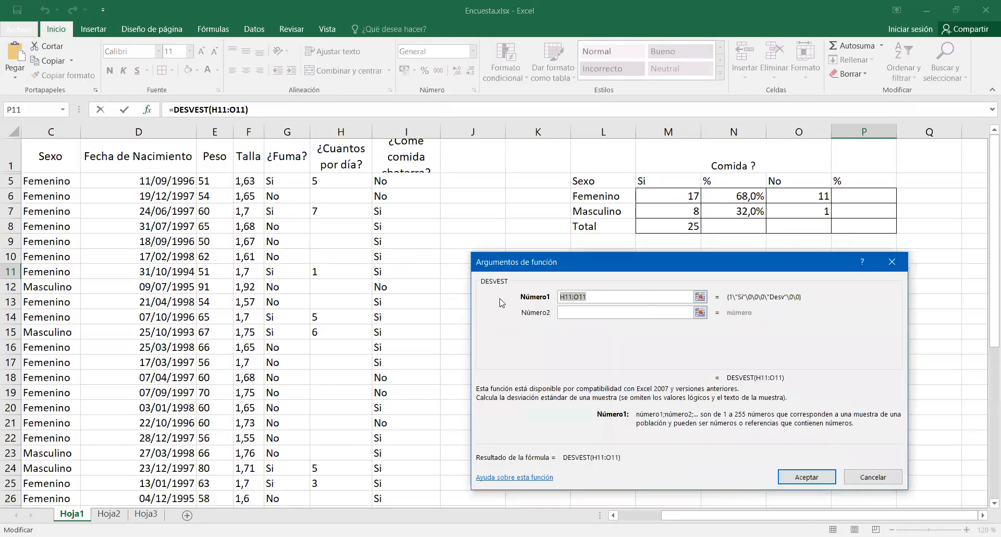
pyautogui.click(217, 179)
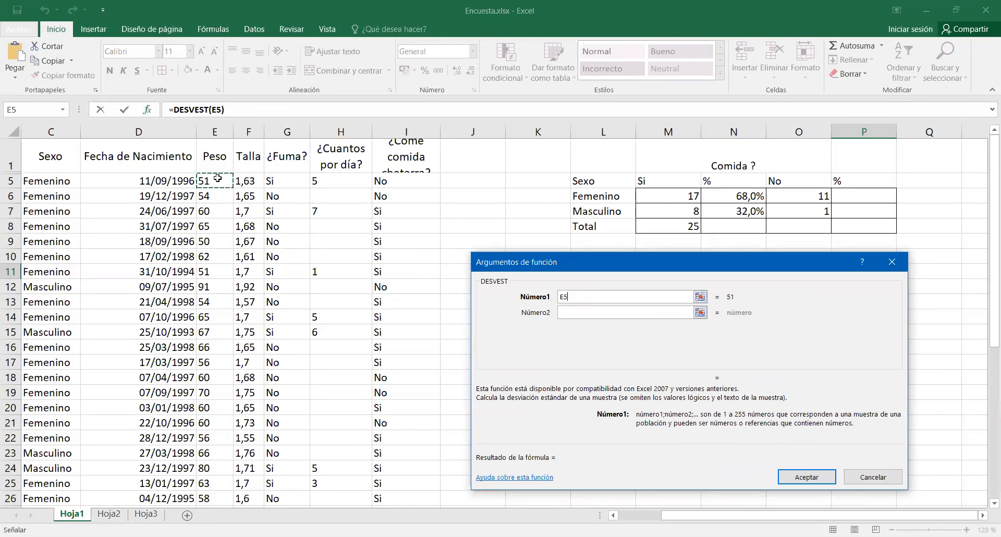
pyautogui.moveTo(218, 179); pyautogui.dragTo(225, 484)
pyautogui.click(811, 476)
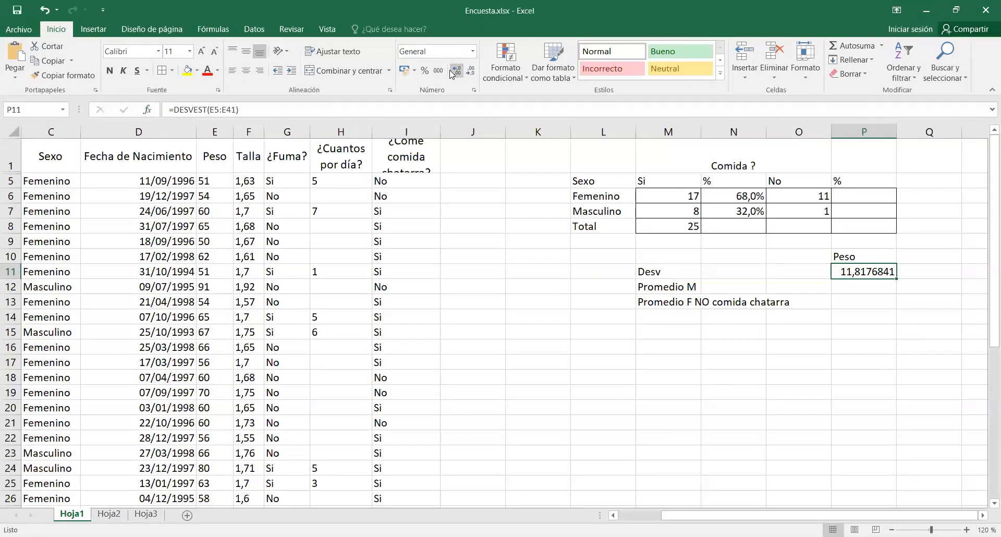
# Reduce the standard deviation in P11 to two decimal places.
pyautogui.click(471, 71)
pyautogui.click(471, 71)
pyautogui.click(471, 71)
pyautogui.click(471, 71)
pyautogui.click(471, 70)
pyautogui.click(873, 290)
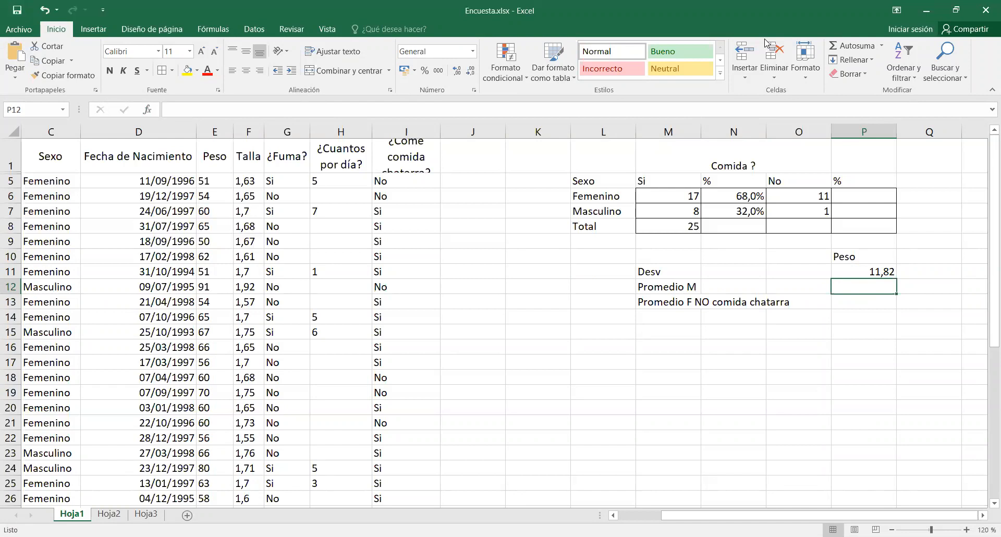
# Enter the label Cantidad de casos in M14.
pyautogui.click(677, 311)
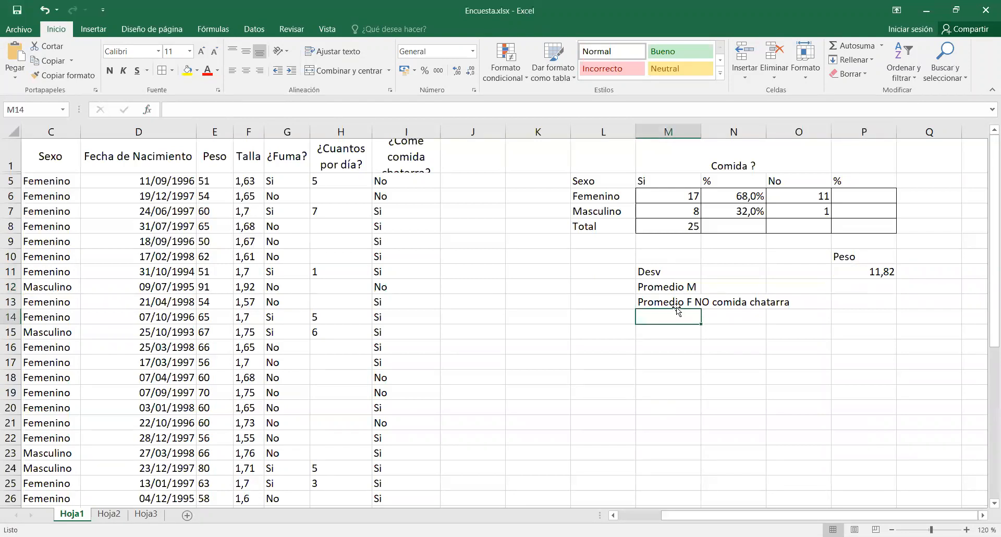
pyautogui.write('Cantidad')
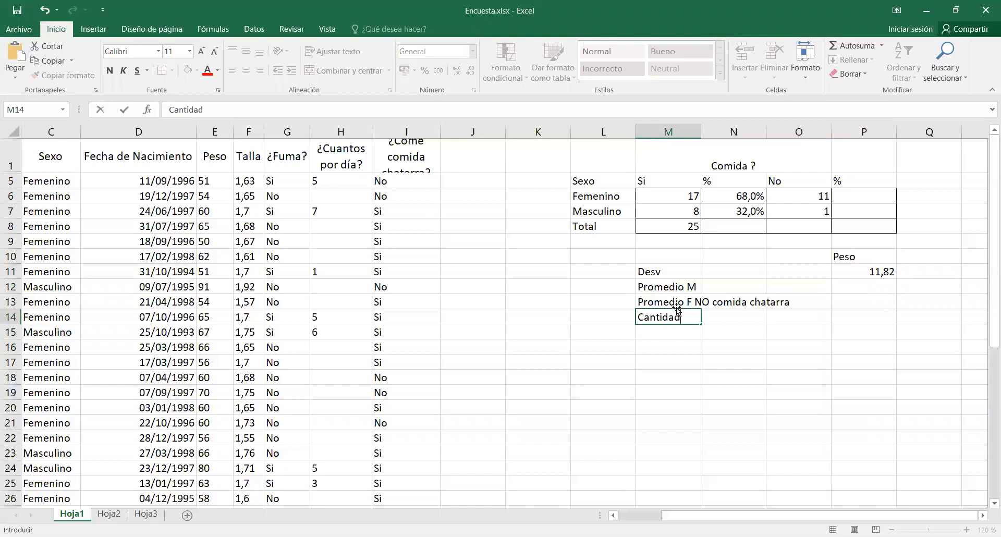
pyautogui.write(' de casos')
pyautogui.press('Return')
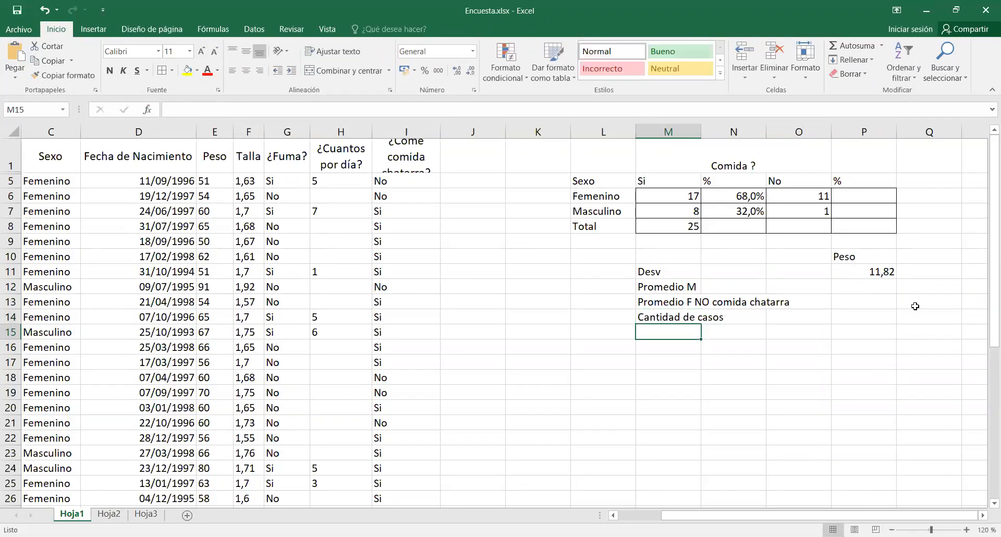
# Insert the PROMEDIO.SI function in P12 for the Promedio M row.
pyautogui.click(872, 288)
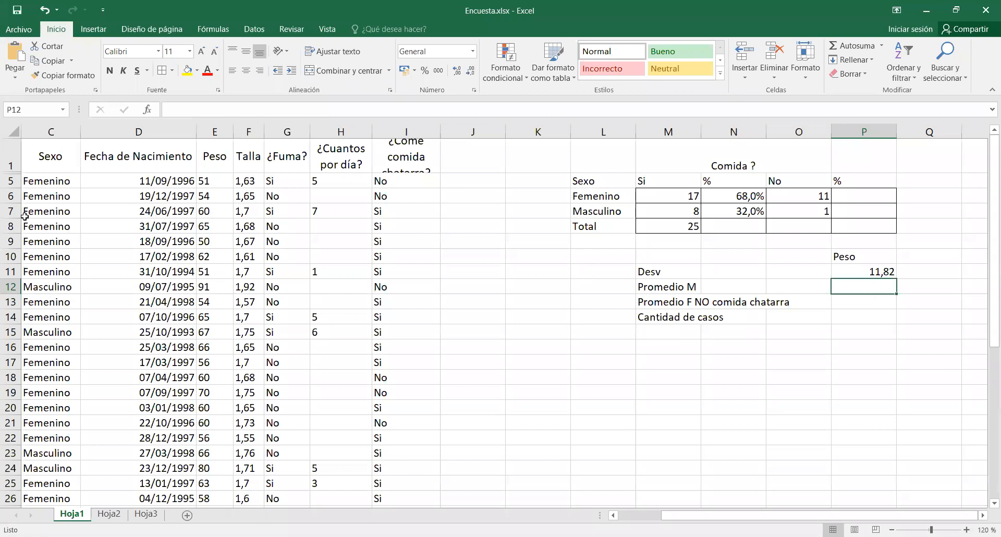
pyautogui.click(147, 110)
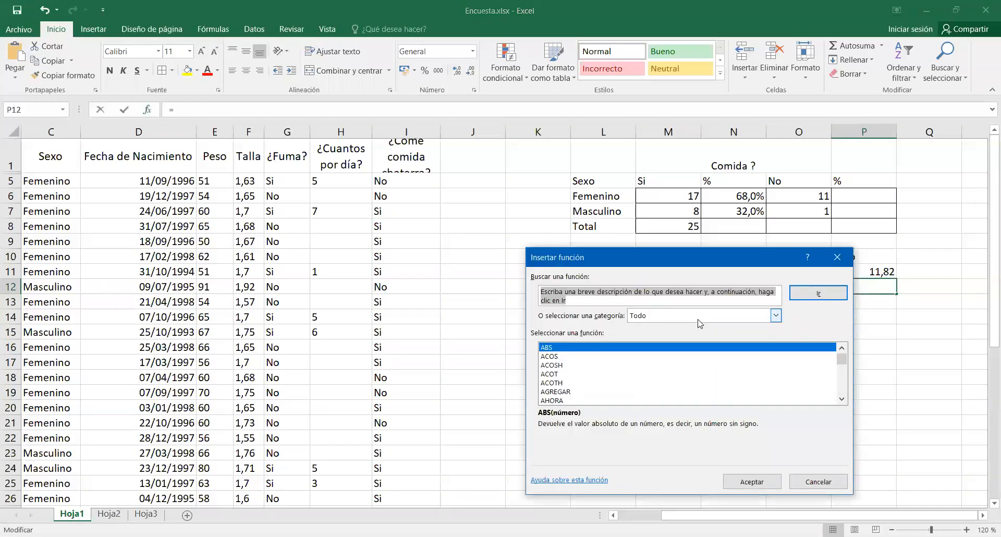
pyautogui.click(554, 383)
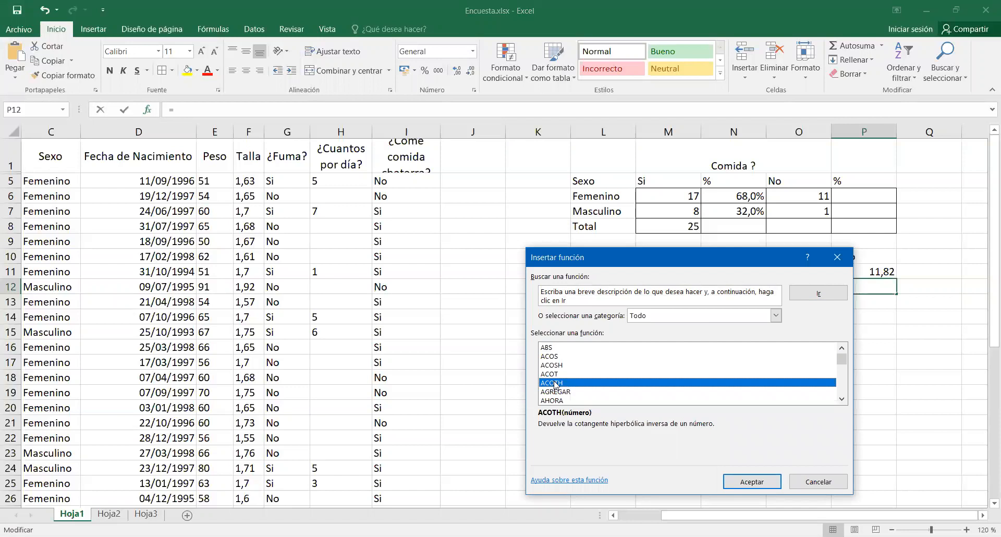
pyautogui.press('p')
pyautogui.scroll(-2, 555, 385)
pyautogui.scroll(-2, 556, 385)
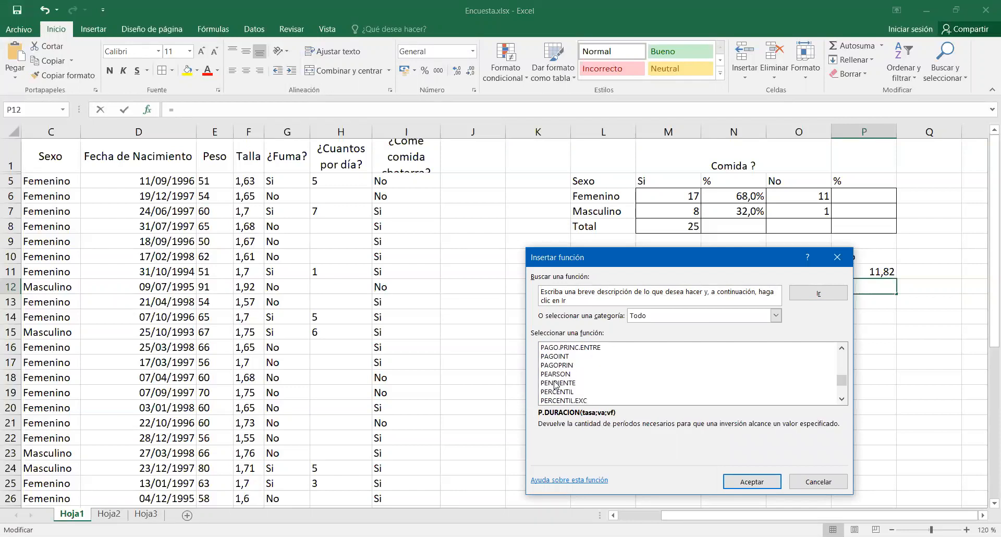
pyautogui.scroll(-5, 556, 385)
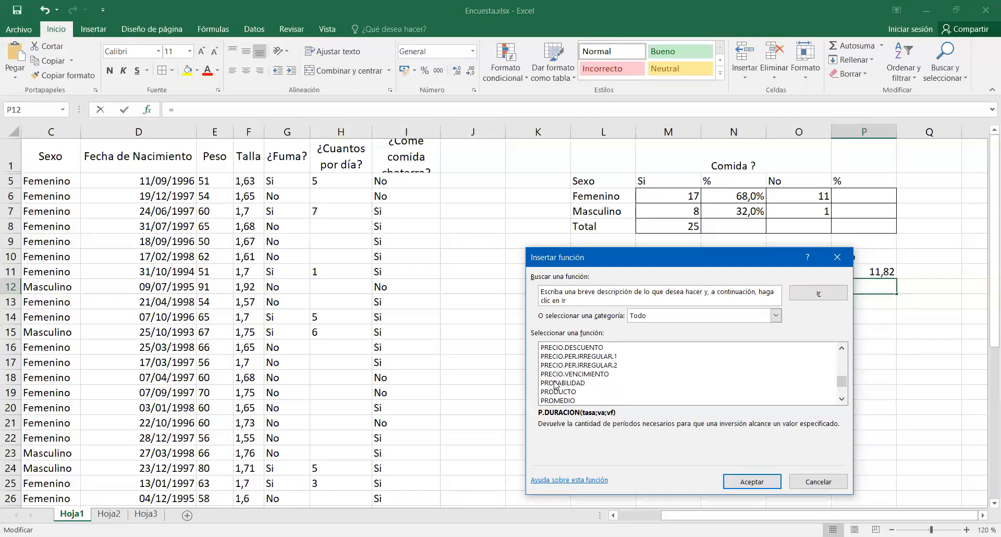
pyautogui.click(561, 383)
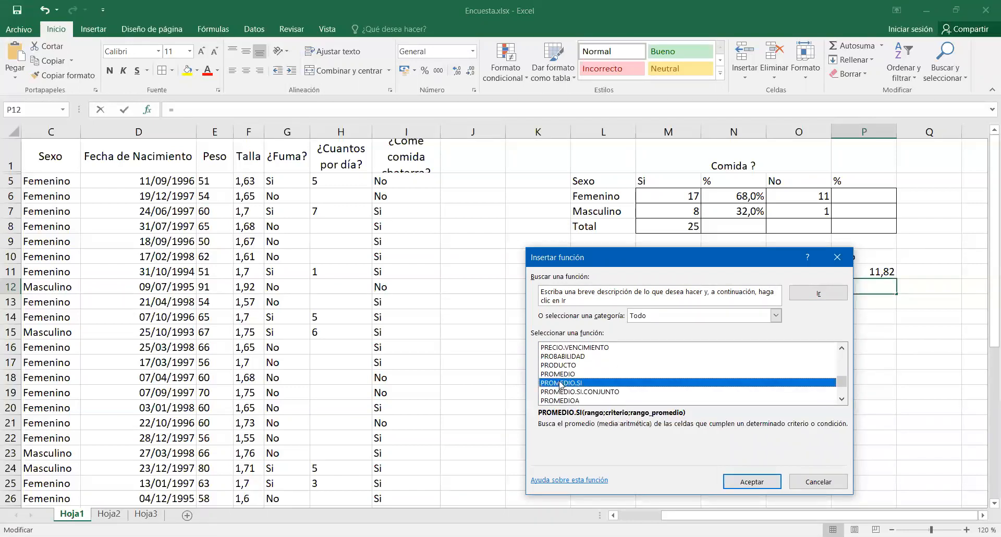
pyautogui.click(736, 475)
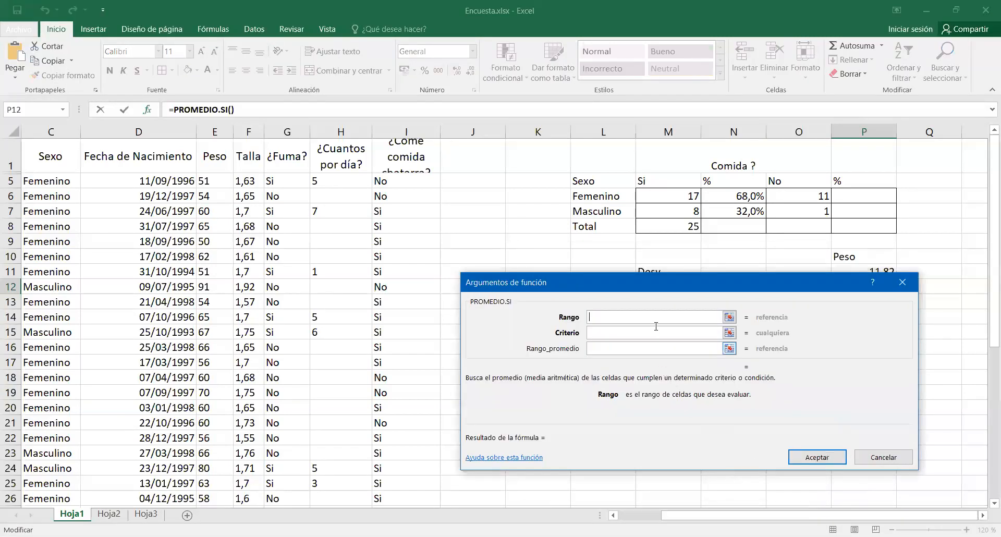
# Set the PROMEDIO.SI criteria range to the Sexo data C5:C41 and the criterion to masculino.
pyautogui.moveTo(660, 278); pyautogui.dragTo(733, 335)
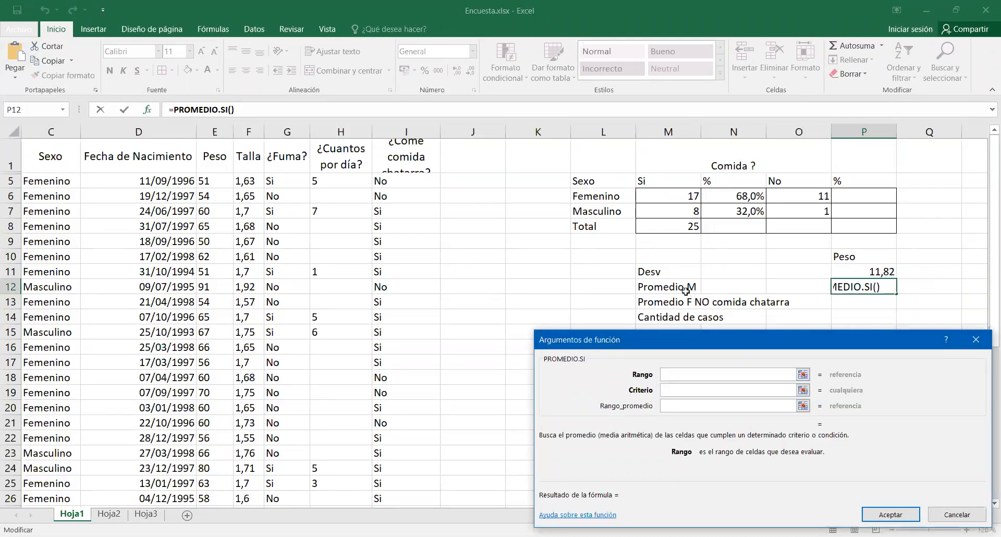
pyautogui.click(52, 180)
pyautogui.moveTo(51, 180); pyautogui.dragTo(220, 449)
pyautogui.click(673, 389)
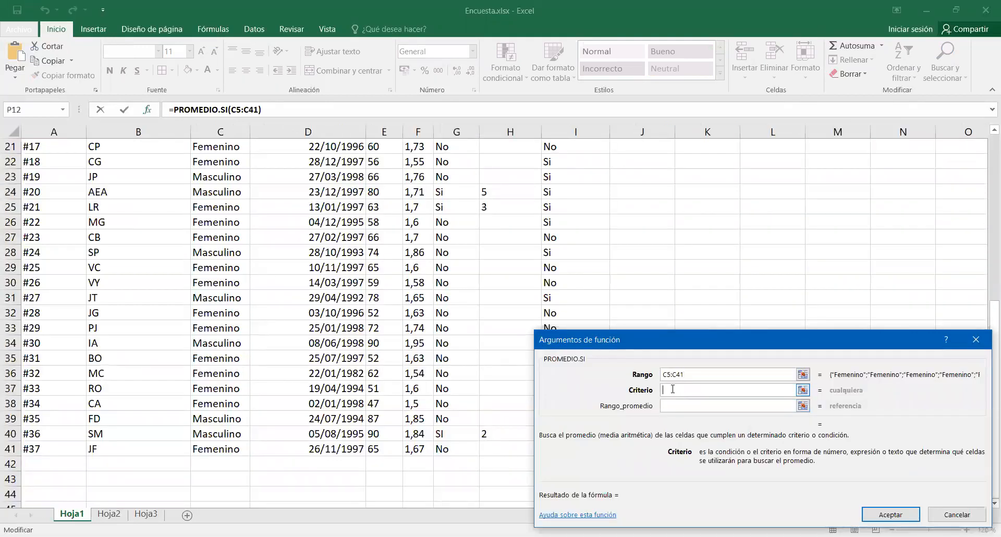
pyautogui.write('masculino')
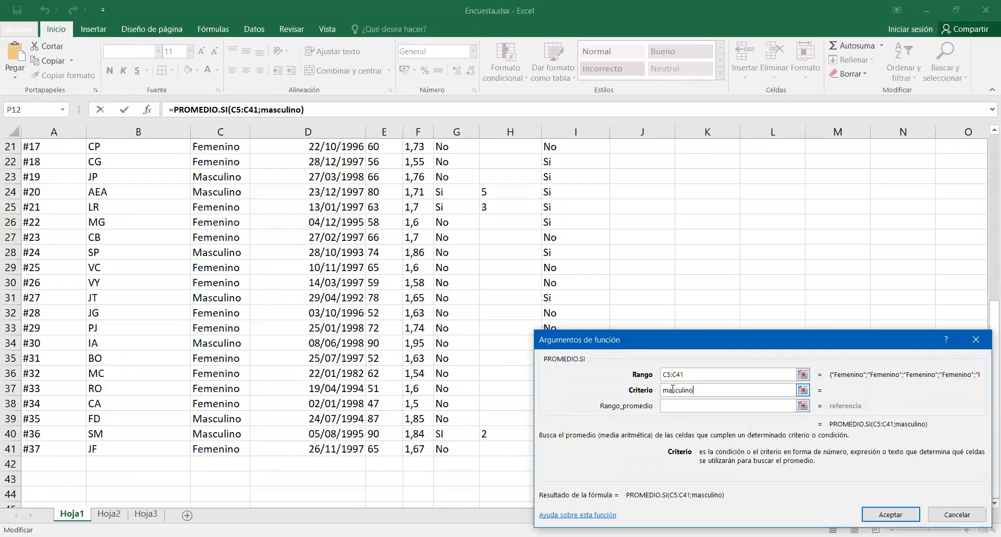
pyautogui.press('Tab')
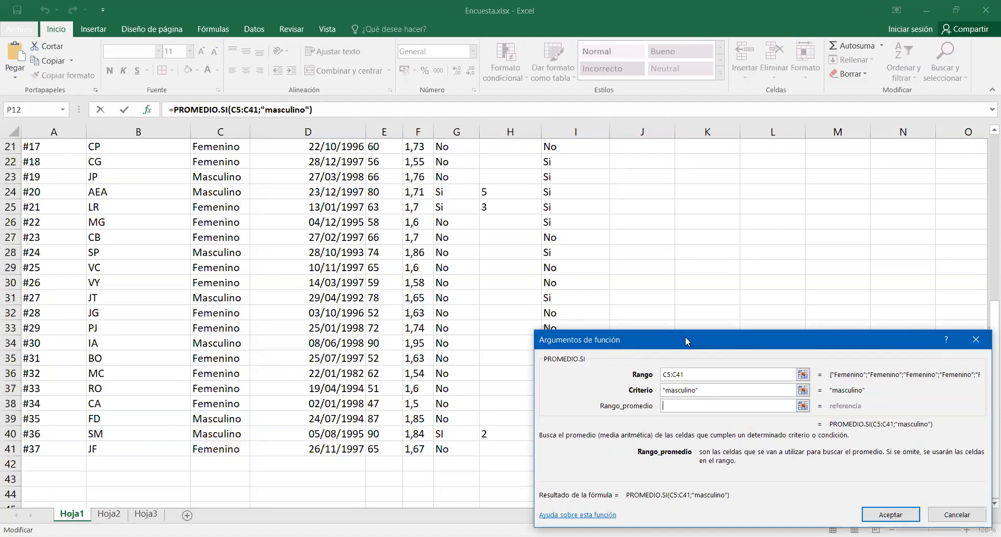
# Set the PROMEDIO.SI average range to the Peso data E5:E41 and complete the formula in P12.
pyautogui.moveTo(685, 337); pyautogui.dragTo(638, 157)
pyautogui.scroll(3, 524, 285)
pyautogui.scroll(3, 525, 288)
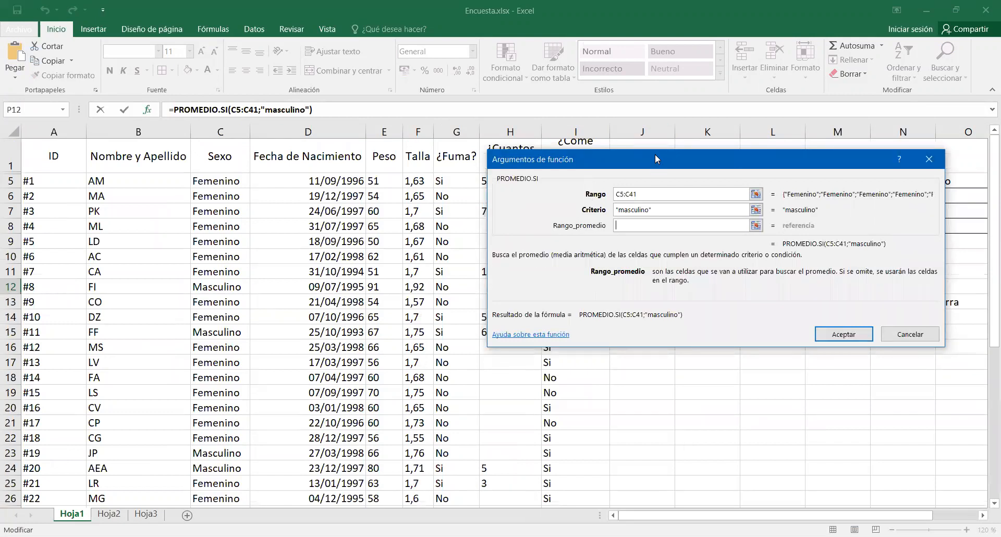
pyautogui.moveTo(655, 155); pyautogui.dragTo(642, 185)
pyautogui.click(383, 180)
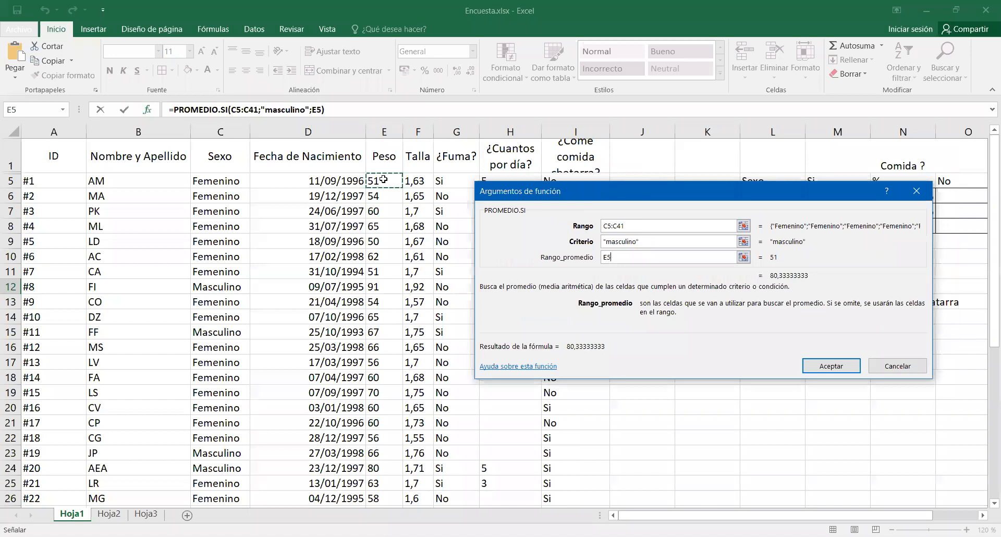
pyautogui.moveTo(384, 180); pyautogui.dragTo(382, 472)
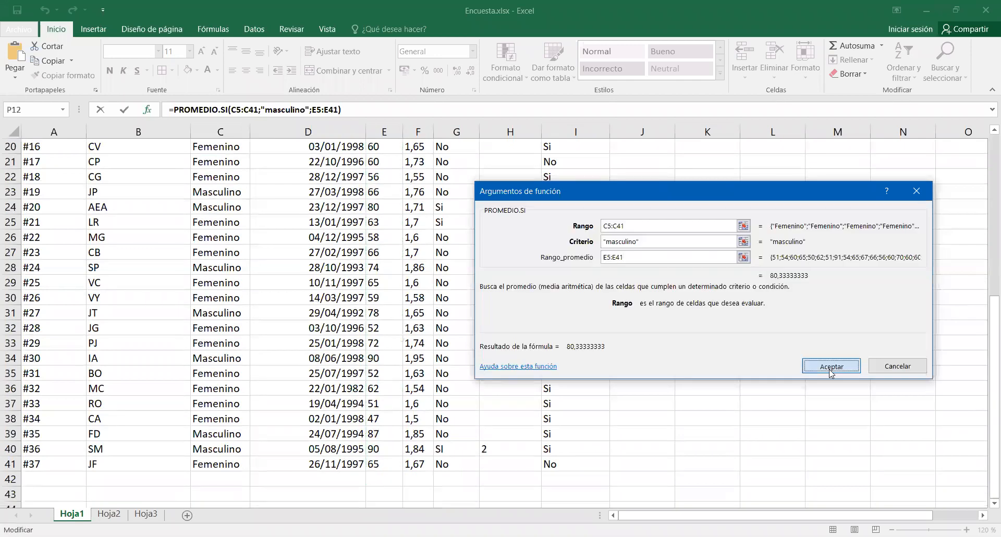
pyautogui.click(829, 368)
pyautogui.scroll(1, 839, 193)
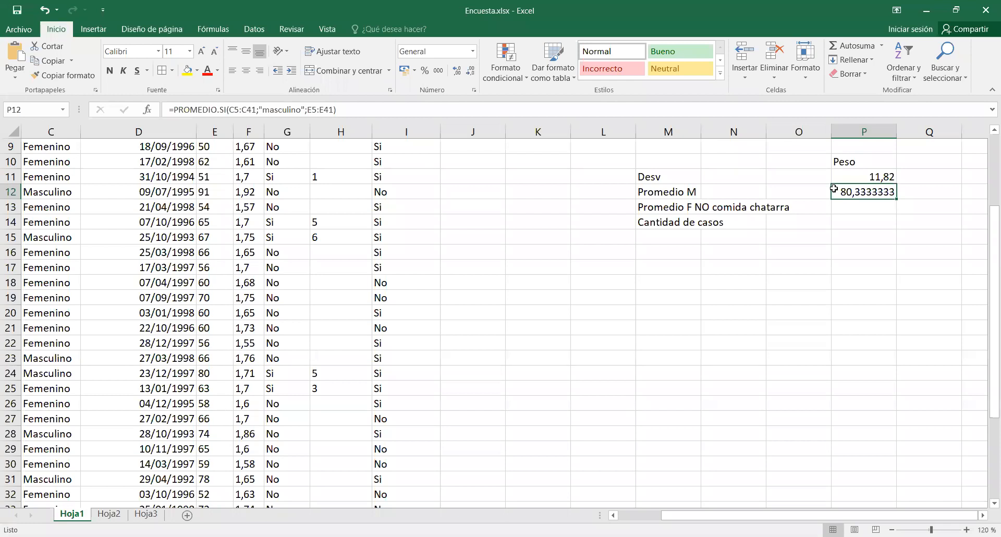
# Insert the PROMEDIO.SI.CONJUNTO function in P13 for the Promedio F NO comida chatarra row.
pyautogui.click(864, 208)
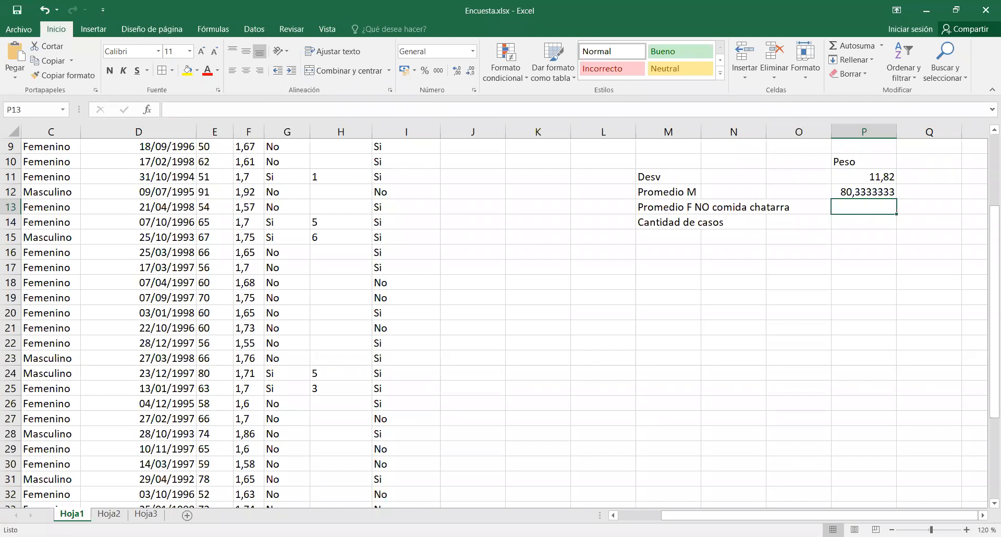
pyautogui.hotkey('alt', 'Tab')
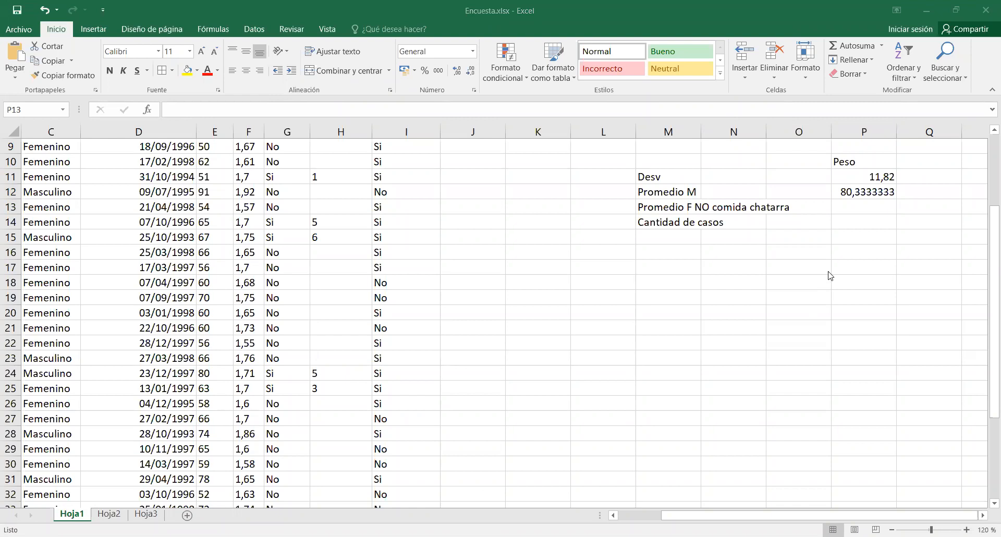
pyautogui.click(851, 211)
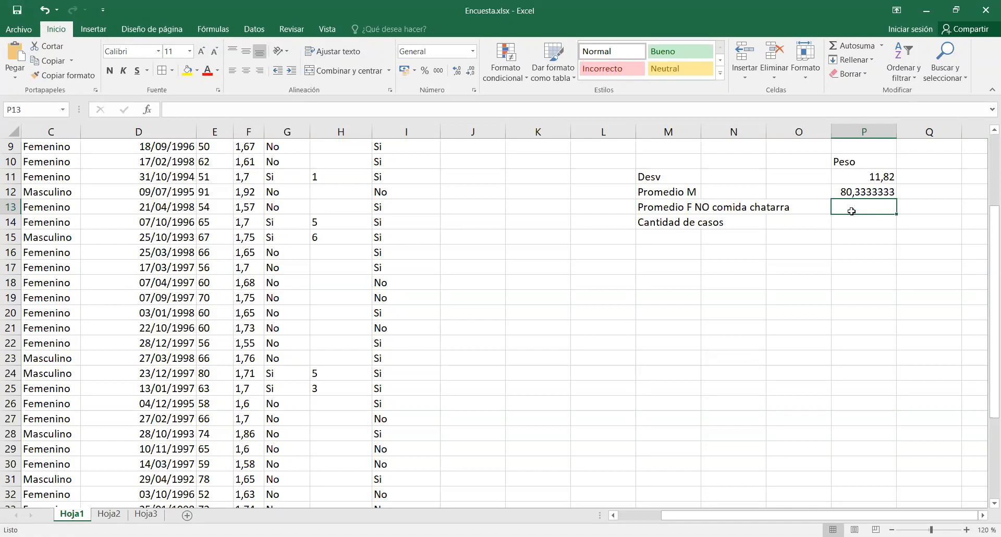
pyautogui.click(148, 110)
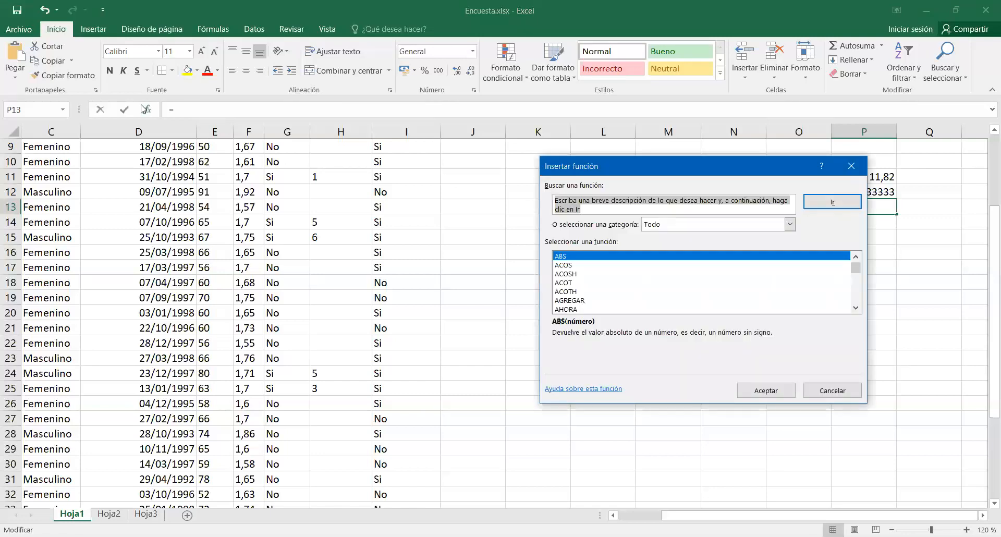
pyautogui.click(563, 282)
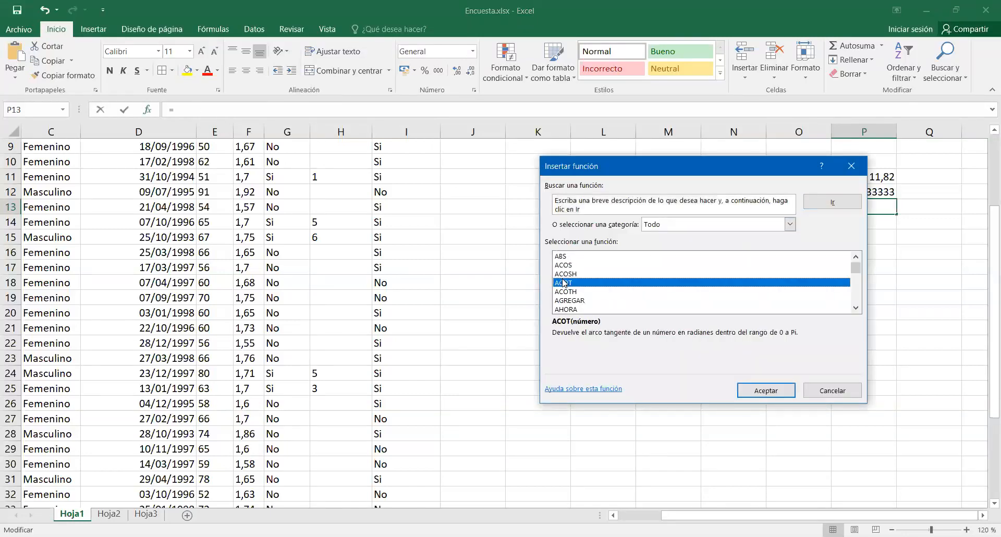
pyautogui.press('p')
pyautogui.scroll(-6, 563, 285)
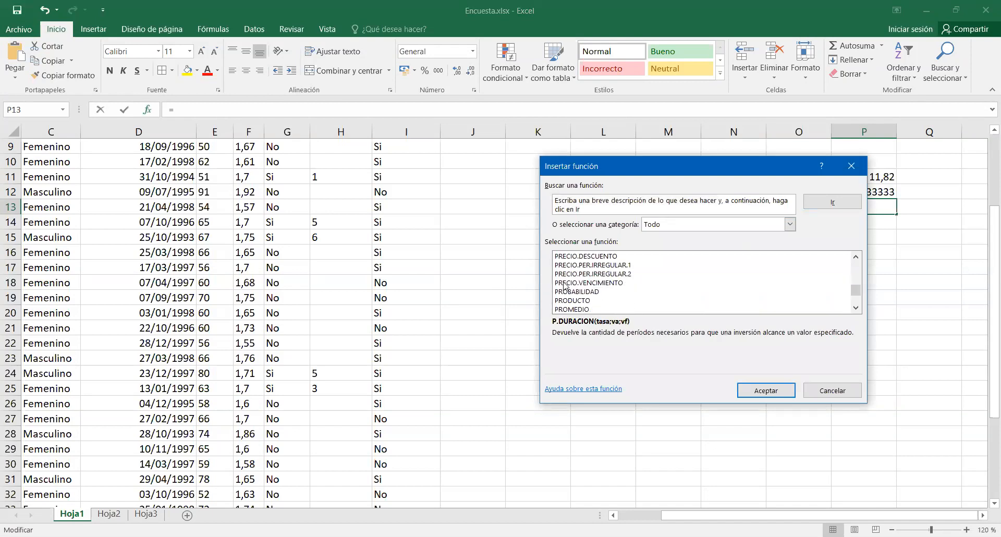
pyautogui.scroll(-2, 563, 284)
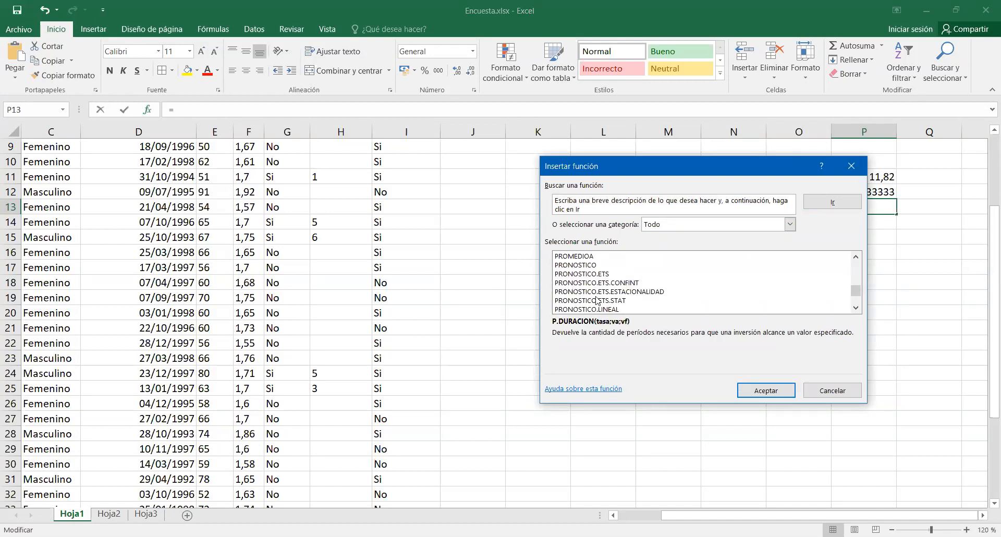
pyautogui.scroll(2, 619, 310)
pyautogui.click(629, 274)
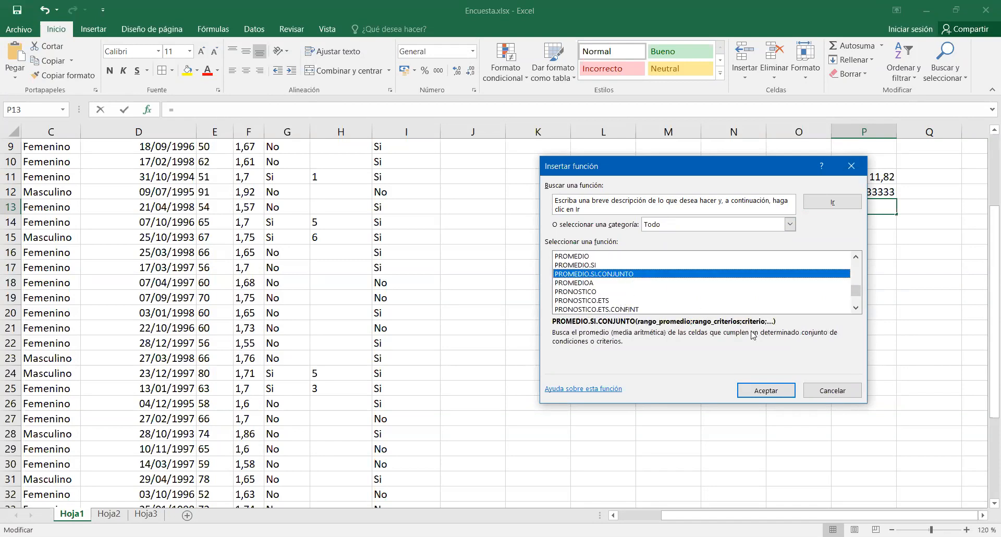
pyautogui.click(771, 391)
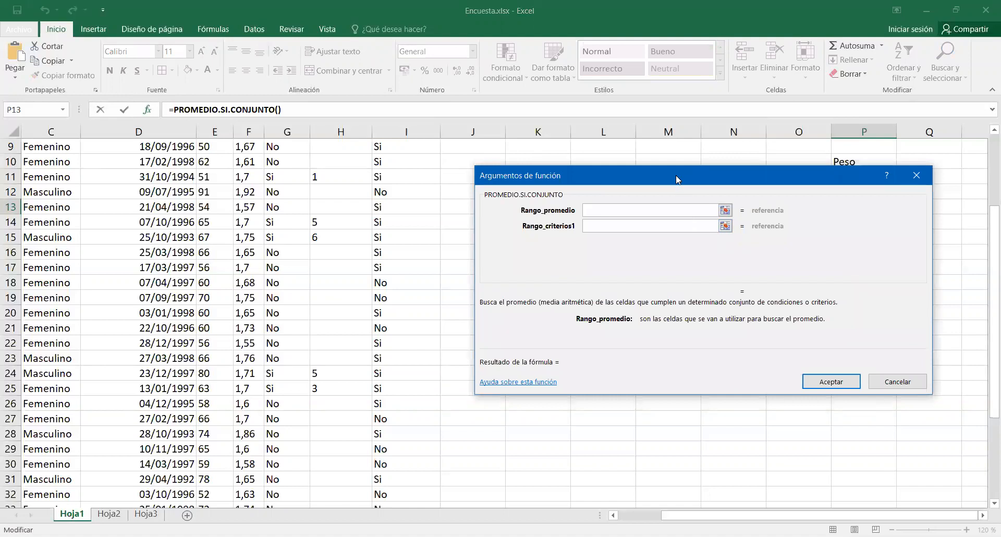
# Set the average range of PROMEDIO.SI.CONJUNTO to the Peso data E5:E41.
pyautogui.moveTo(676, 175); pyautogui.dragTo(680, 232)
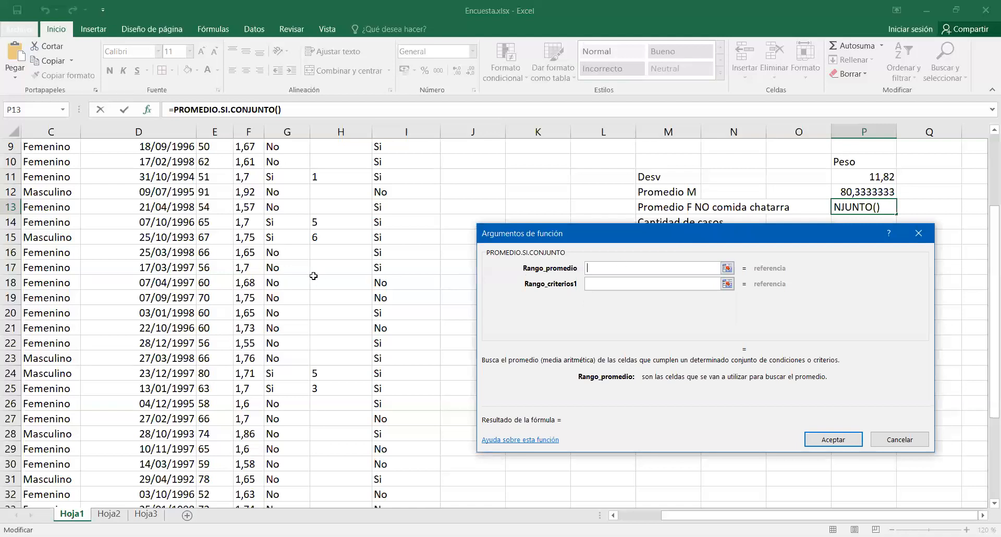
pyautogui.scroll(3, 243, 274)
pyautogui.click(207, 180)
pyautogui.moveTo(207, 180); pyautogui.dragTo(216, 468)
# Set the first criteria range to the junk food answers I5:I41 with the criterion no.
pyautogui.press('Tab')
pyautogui.scroll(3, 870, 152)
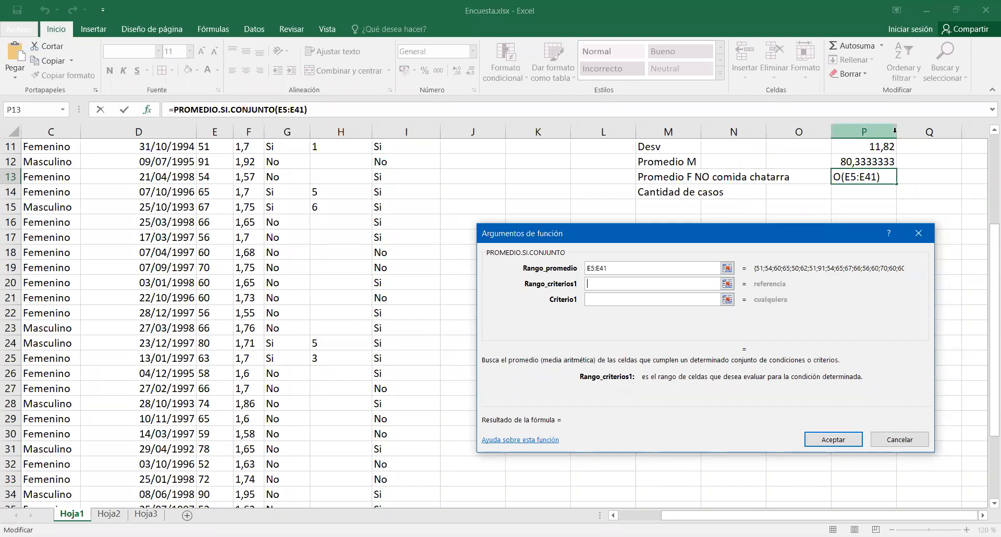
pyautogui.scroll(2, 482, 186)
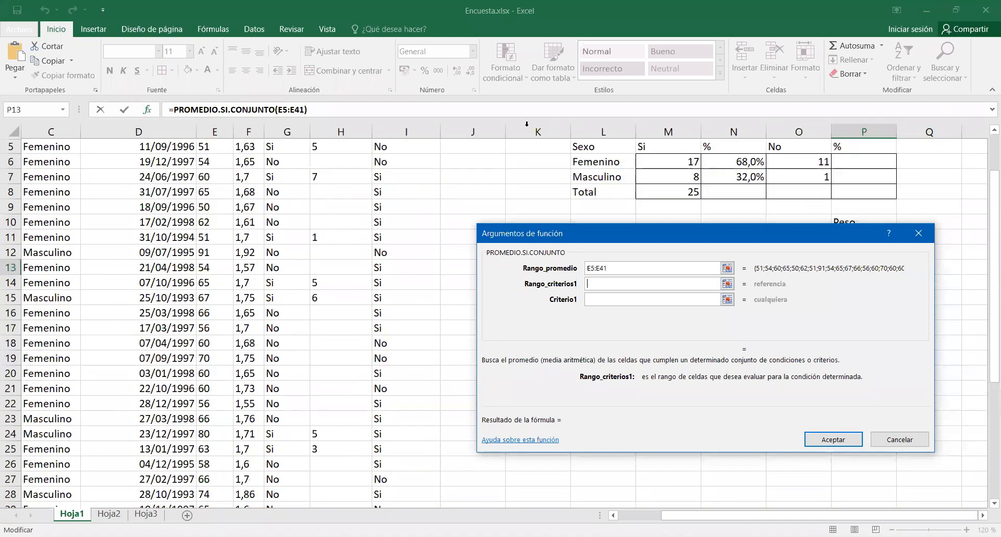
pyautogui.scroll(1, 483, 186)
pyautogui.click(406, 181)
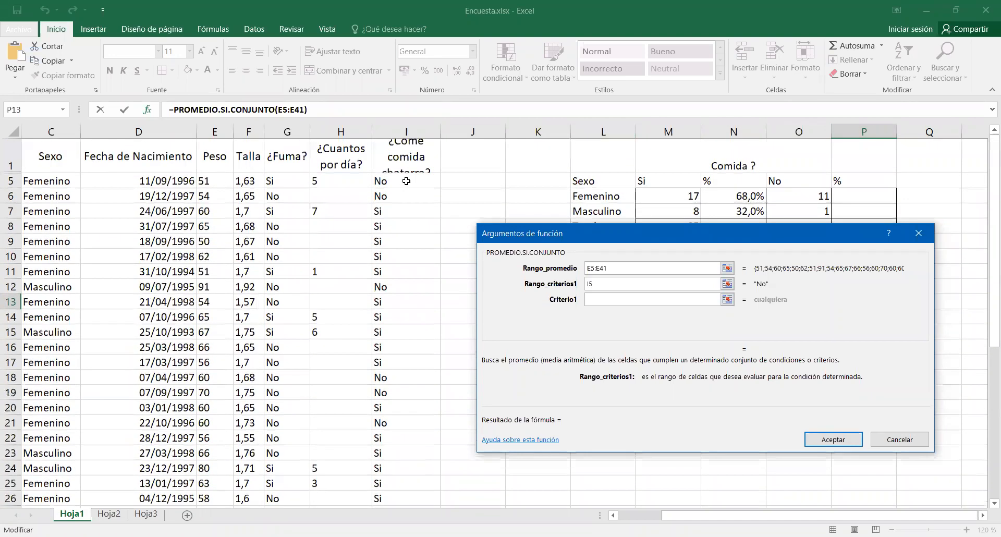
pyautogui.moveTo(407, 180); pyautogui.dragTo(403, 500)
pyautogui.click(694, 300)
pyautogui.write('n')
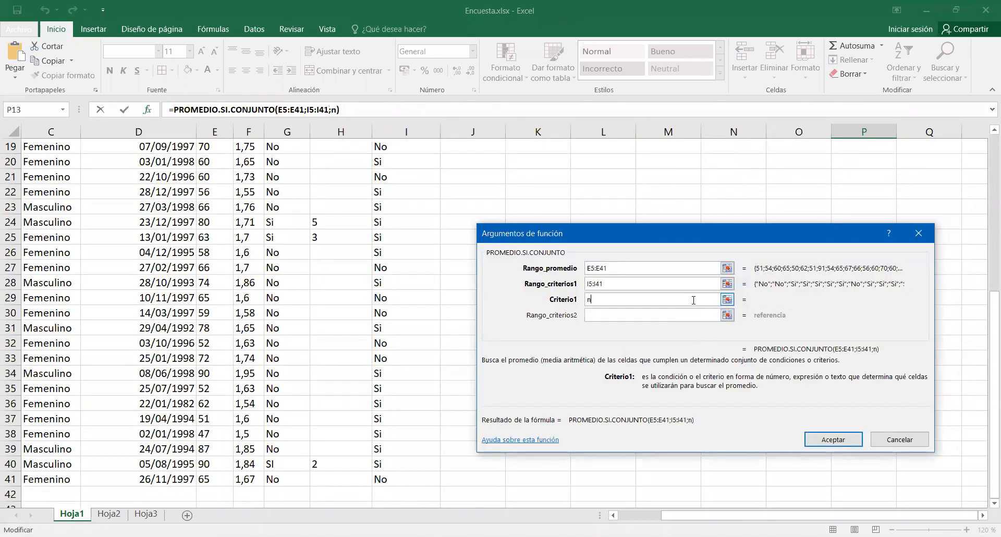
pyautogui.write('o')
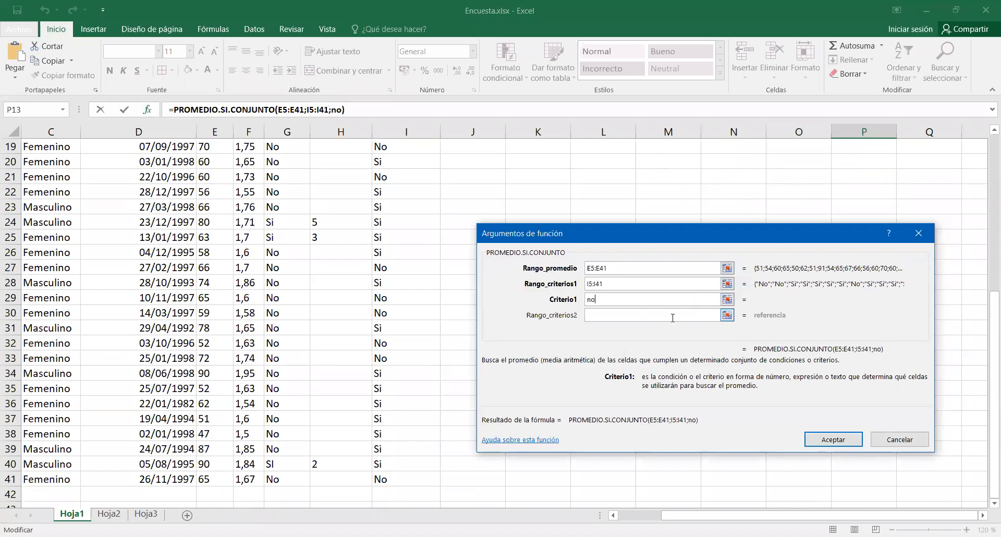
# Set the second criteria range to the Sexo data C5:C41 with the criterion femenino and complete the formula.
pyautogui.click(672, 315)
pyautogui.scroll(5, 45, 203)
pyautogui.click(39, 181)
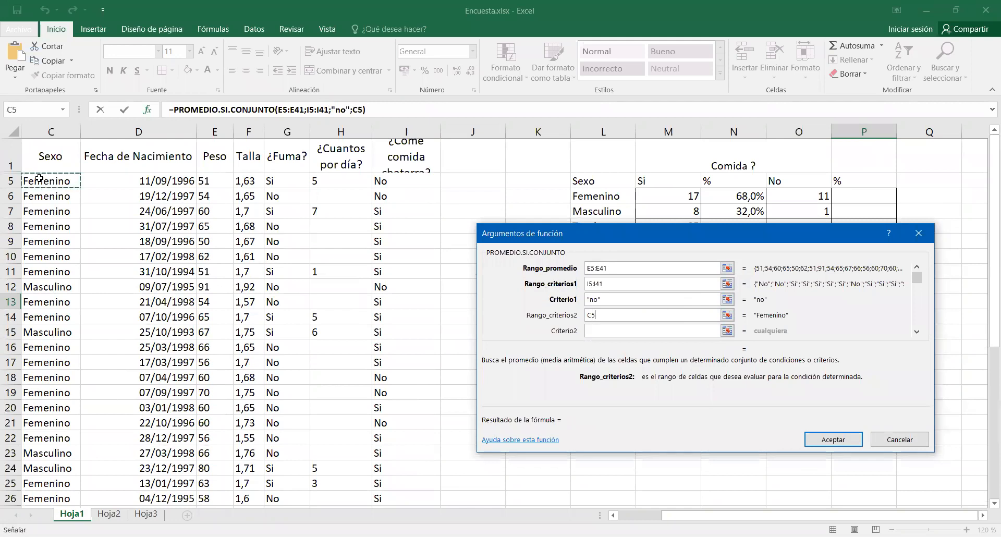
pyautogui.moveTo(40, 178); pyautogui.dragTo(221, 458)
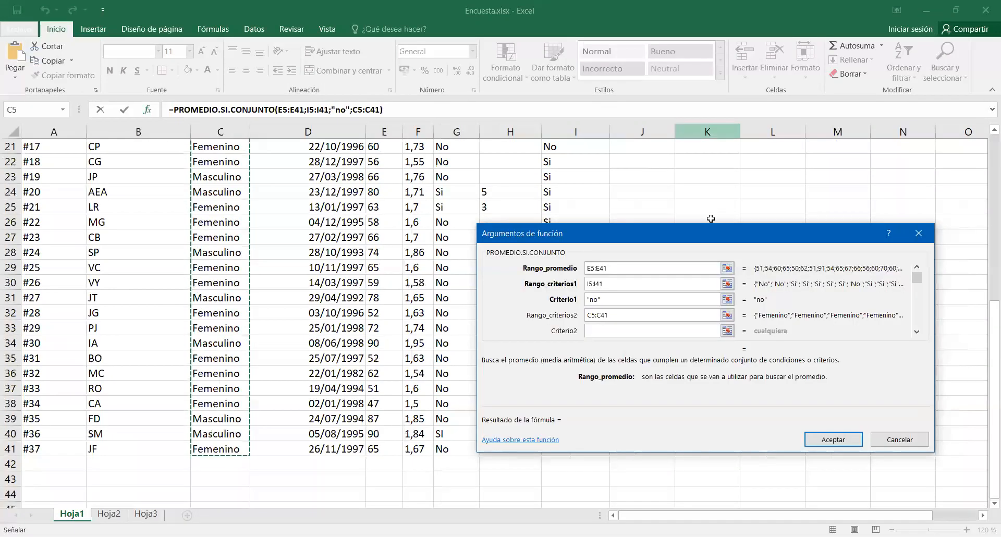
pyautogui.click(647, 331)
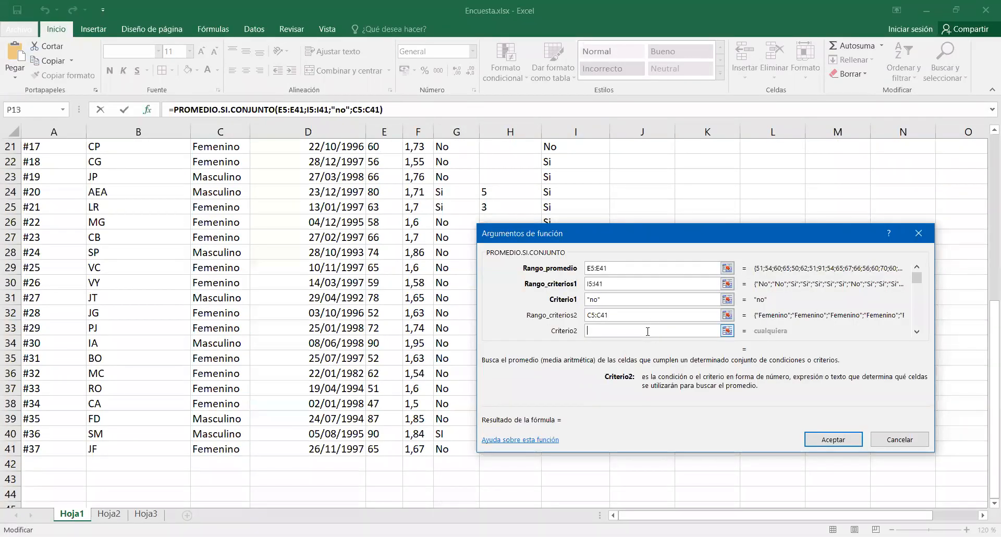
pyautogui.write('femenino')
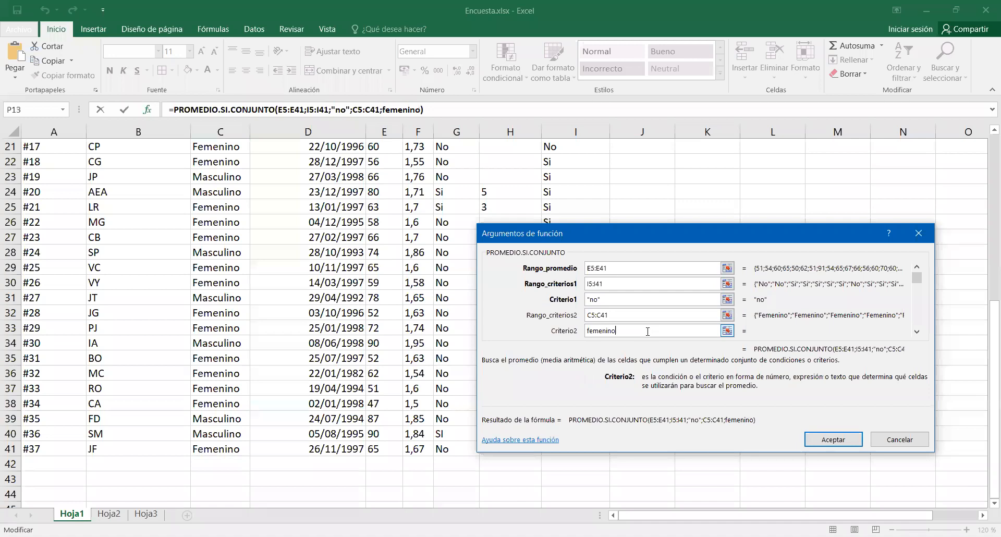
pyautogui.click(680, 315)
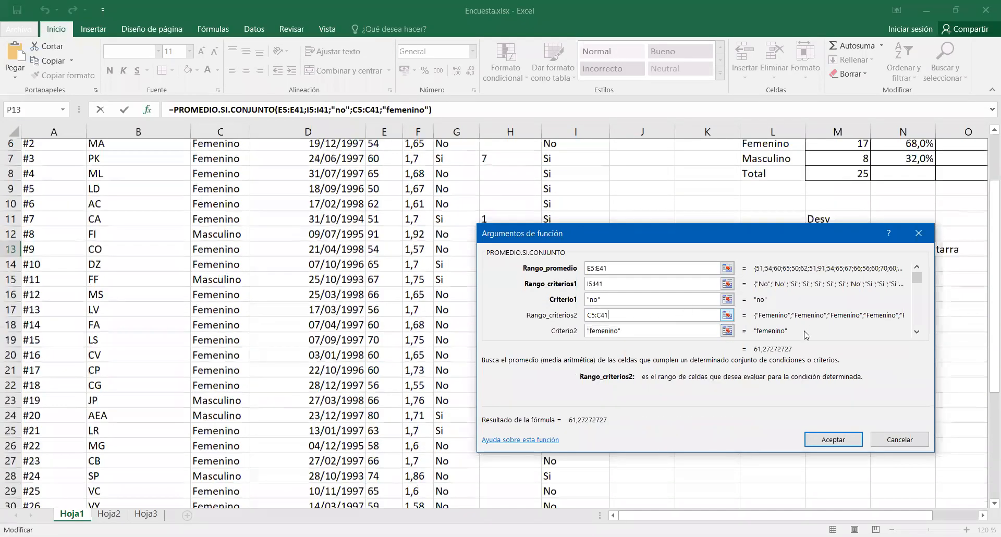
pyautogui.click(826, 438)
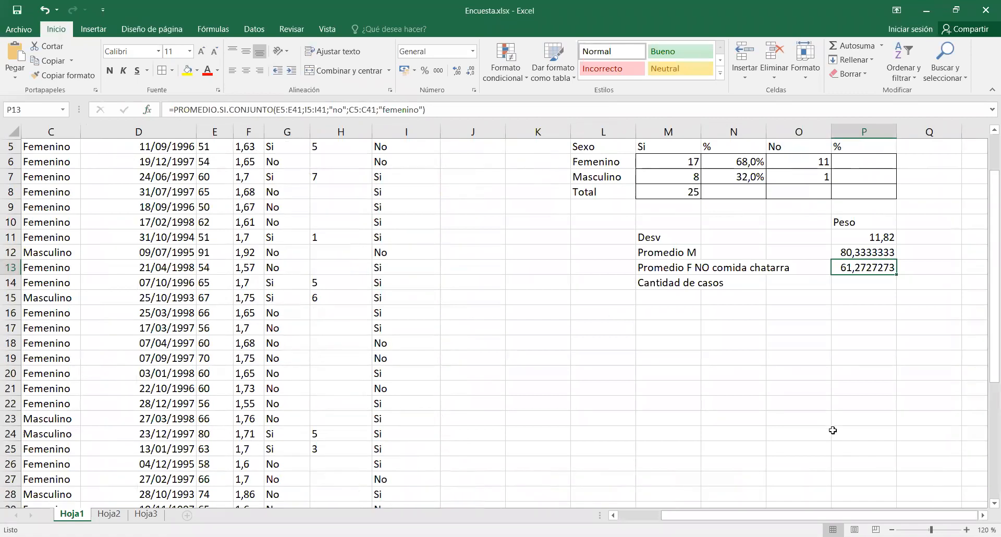
# Review the function arguments of the PROMEDIO.SI.CONJUNTO formula in P13 against the source data columns.
pyautogui.click(870, 284)
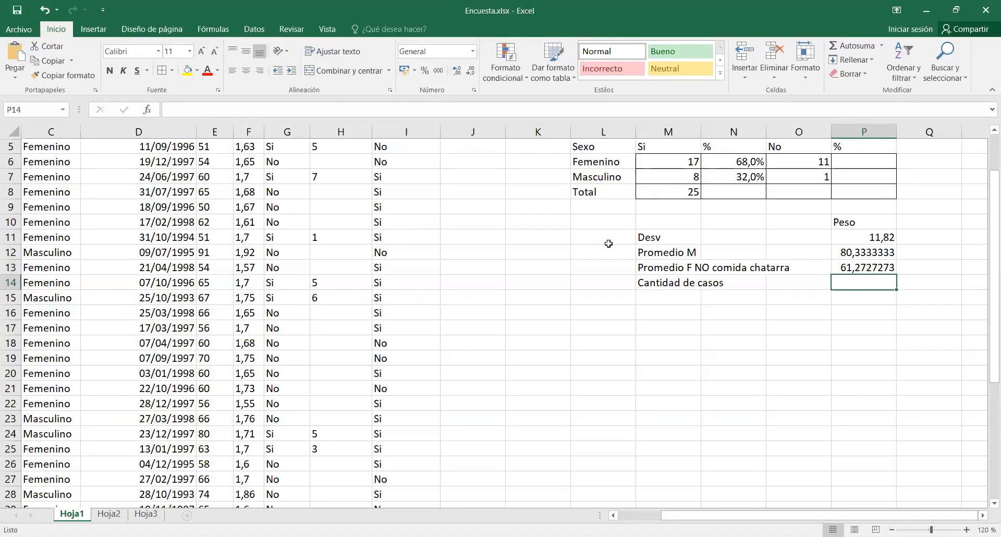
pyautogui.moveTo(644, 237); pyautogui.dragTo(792, 242)
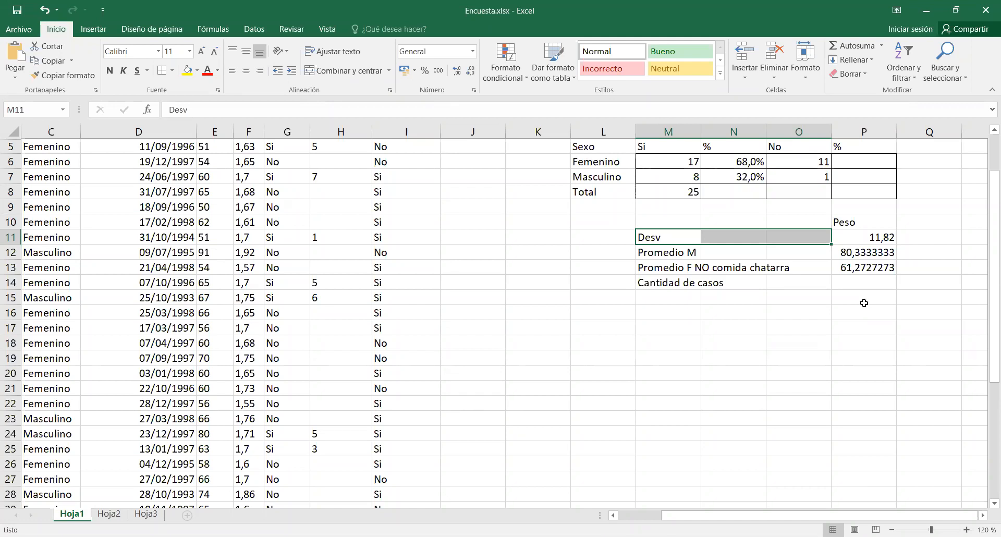
pyautogui.click(863, 269)
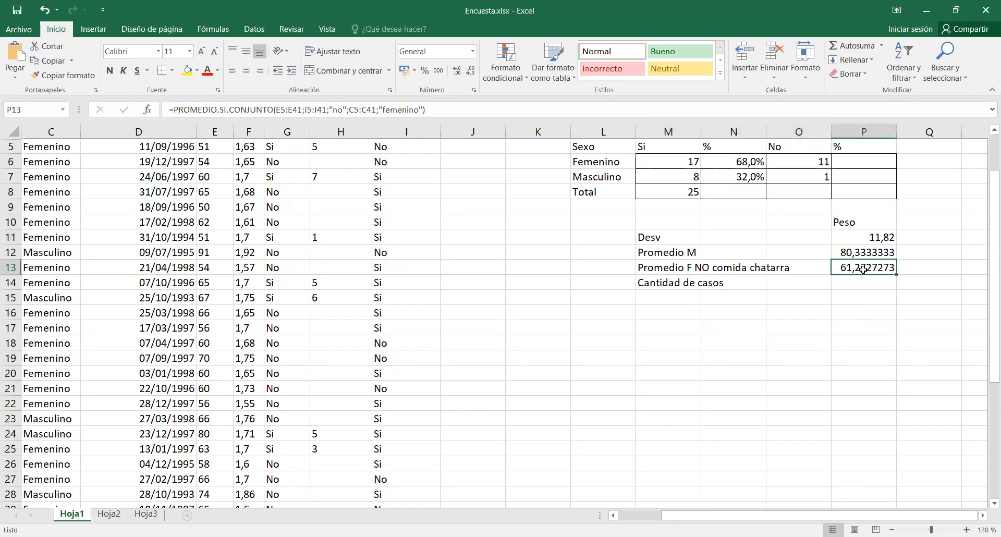
pyautogui.click(149, 110)
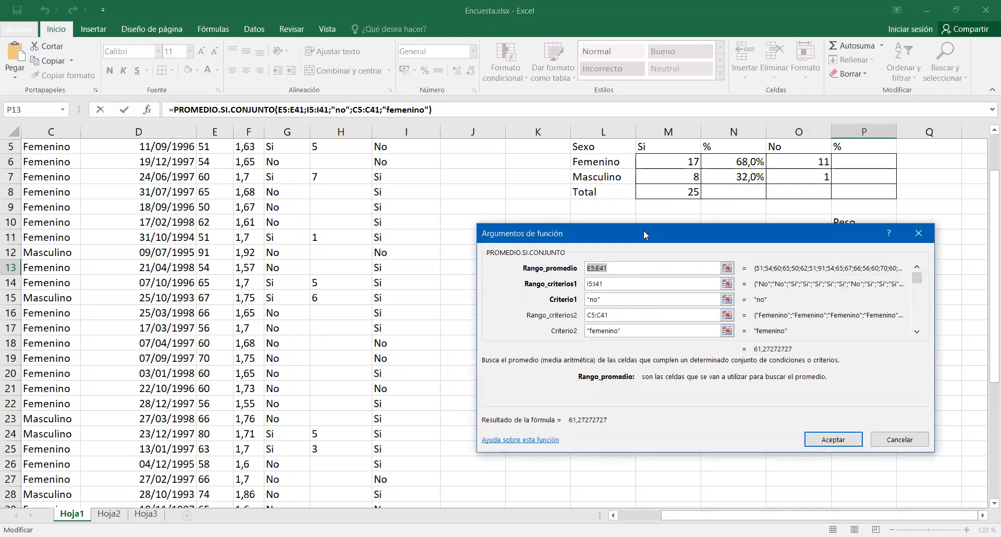
pyautogui.moveTo(644, 231); pyautogui.dragTo(639, 111)
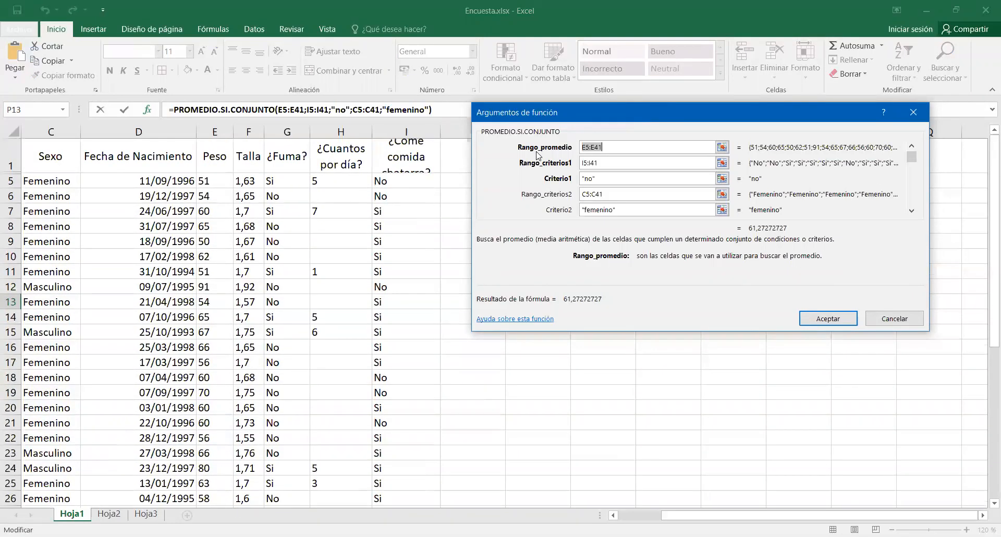
pyautogui.click(443, 103)
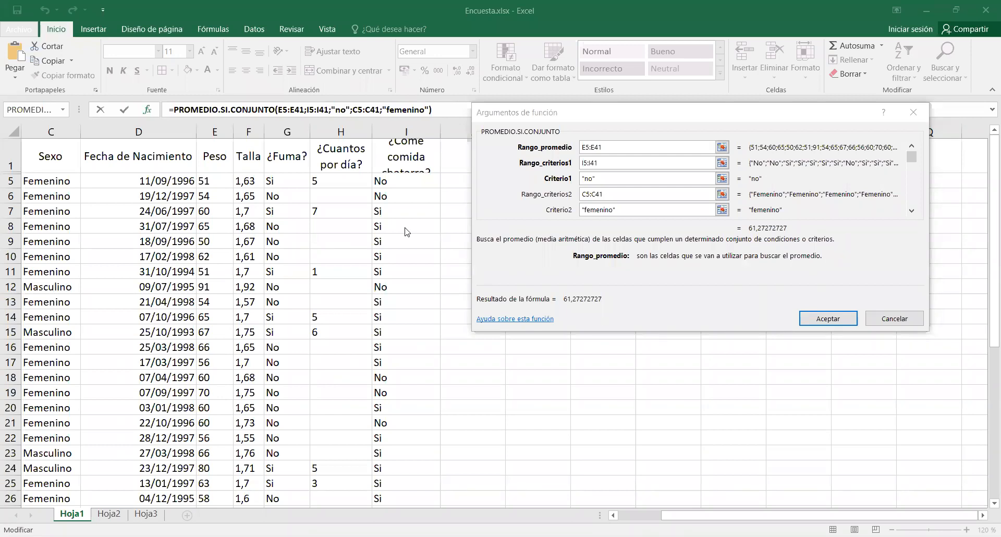
pyautogui.click(833, 321)
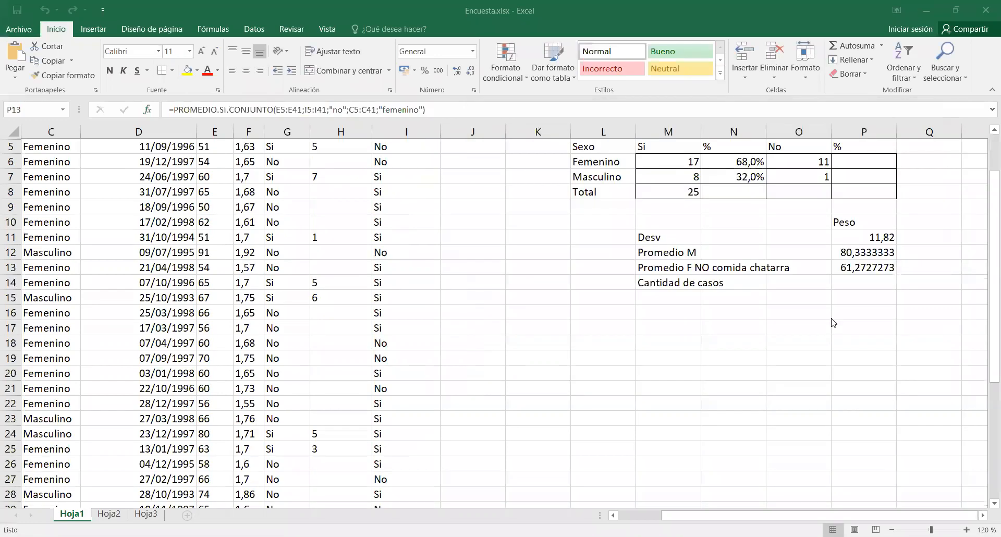
# Insert the CONTAR function in cell P14 beside the Cantidad de casos label.
pyautogui.click(867, 288)
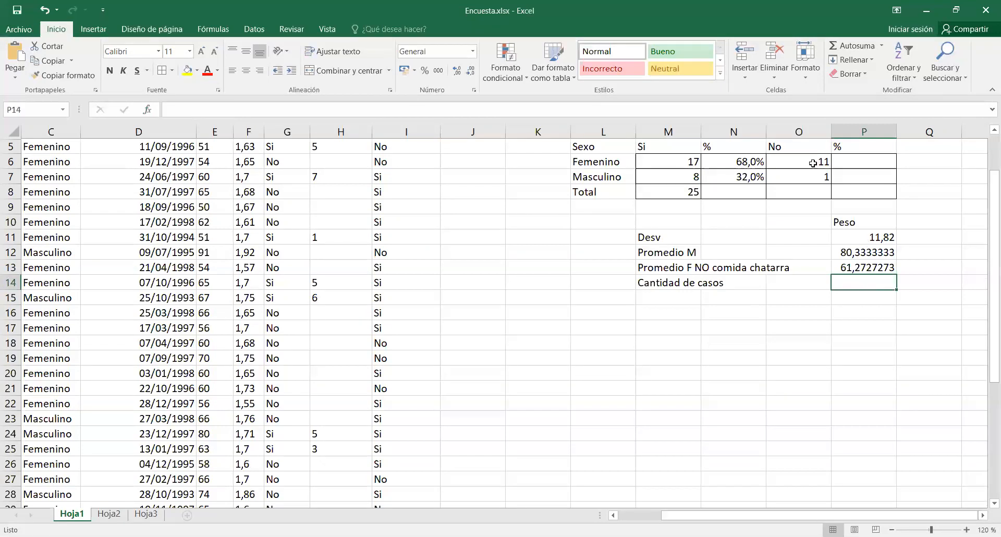
pyautogui.hotkey('alt', 'Tab')
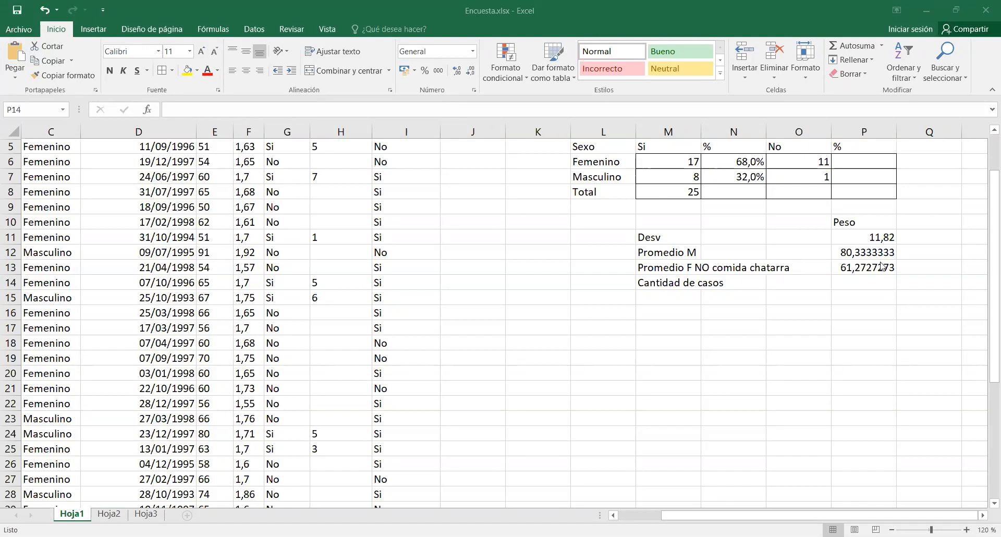
pyautogui.click(876, 283)
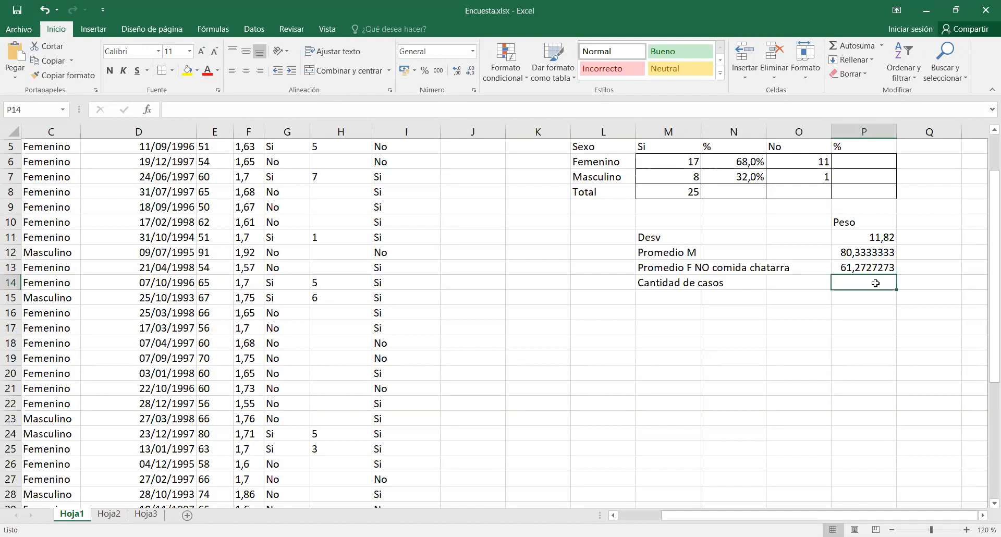
pyautogui.click(148, 110)
pyautogui.click(554, 221)
pyautogui.scroll(-6, 555, 222)
pyautogui.scroll(-7, 554, 221)
pyautogui.scroll(-3, 553, 222)
pyautogui.scroll(-4, 555, 222)
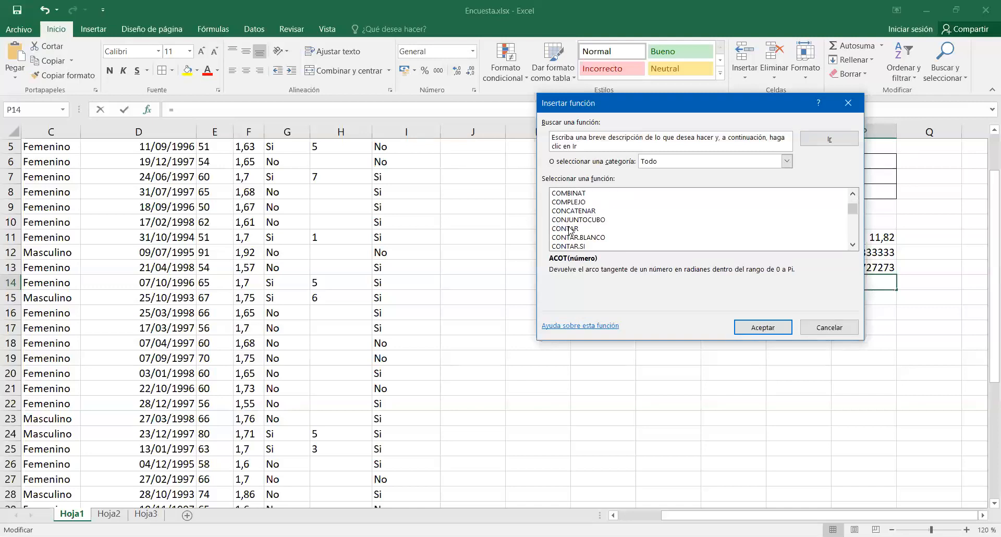
pyautogui.click(568, 227)
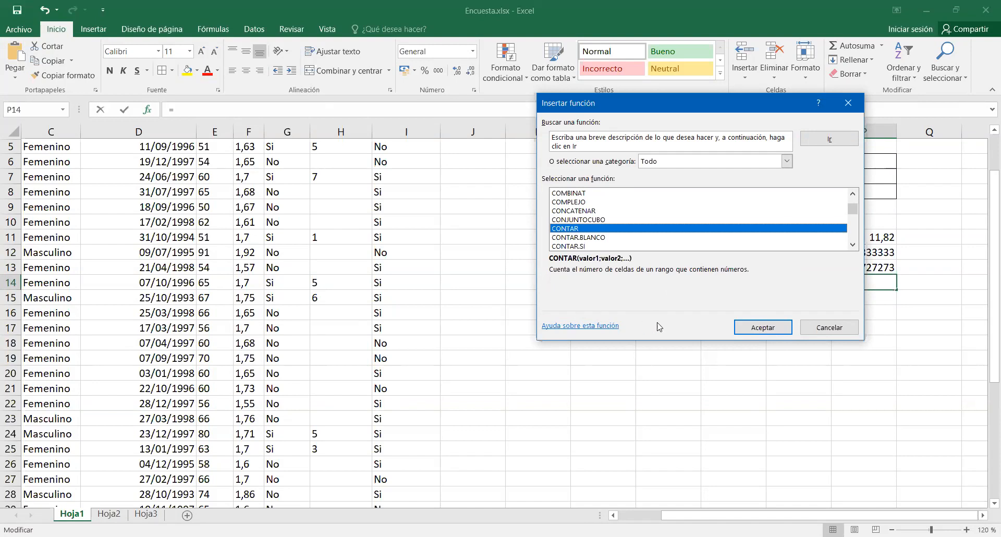
pyautogui.click(752, 328)
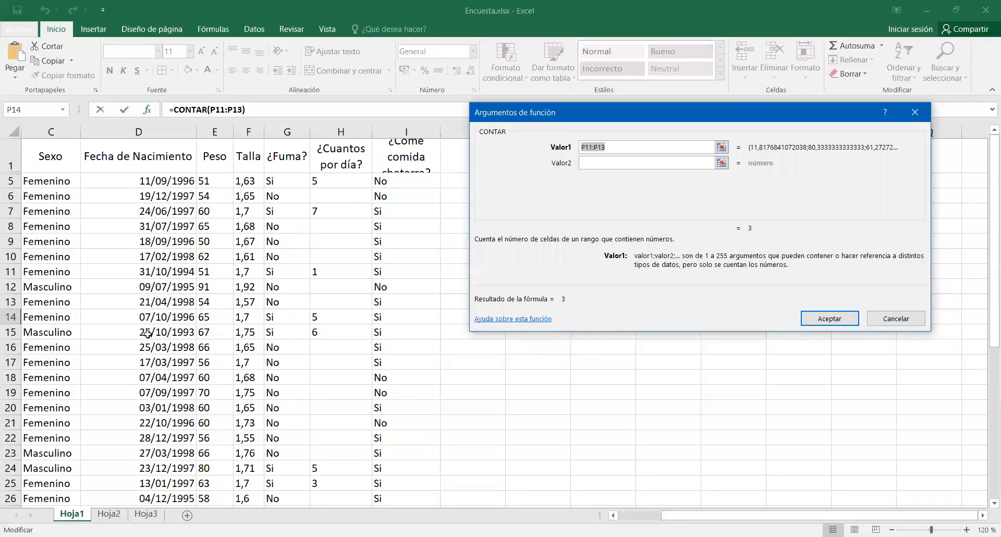
# Set the CONTAR argument to the Peso data E5:E41 and complete the formula.
pyautogui.click(208, 180)
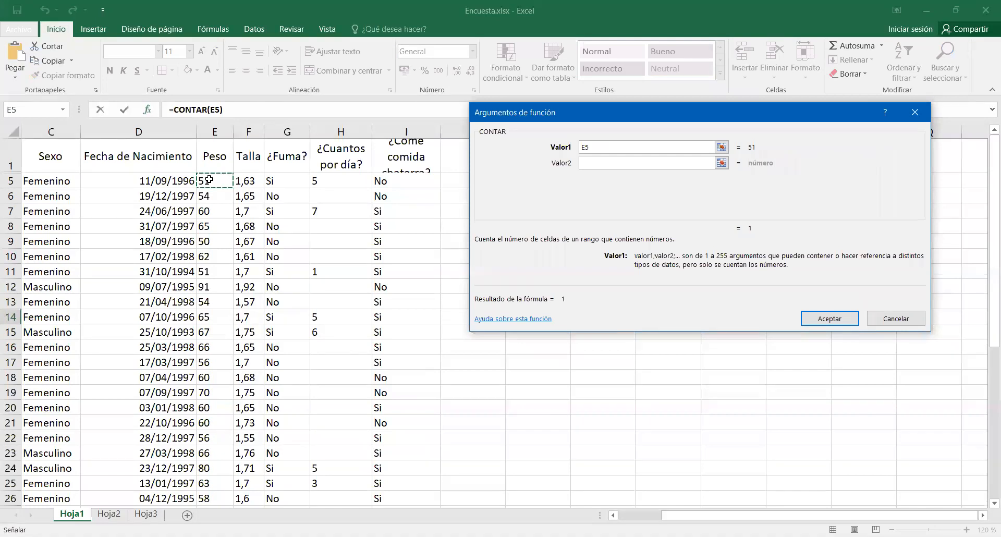
pyautogui.moveTo(214, 181); pyautogui.dragTo(225, 483)
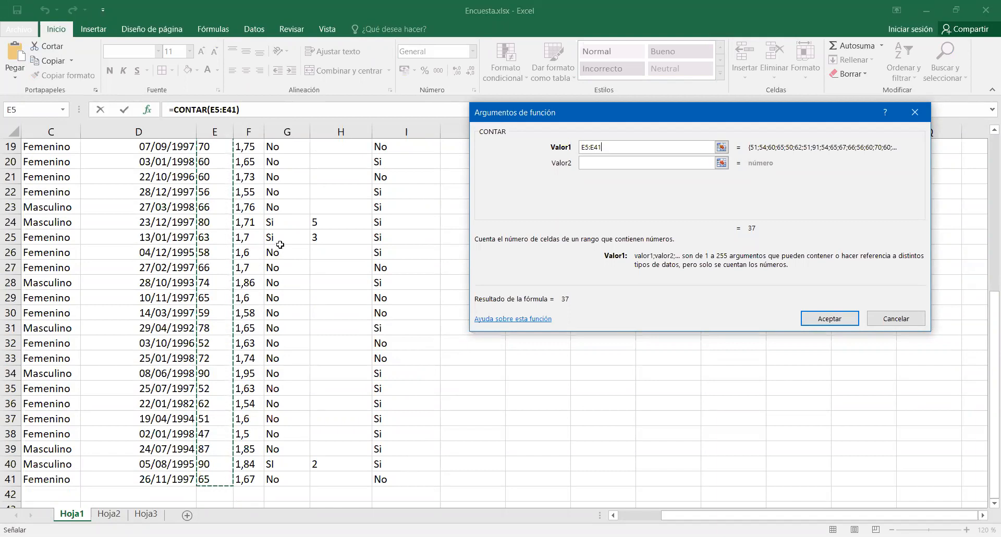
pyautogui.click(820, 321)
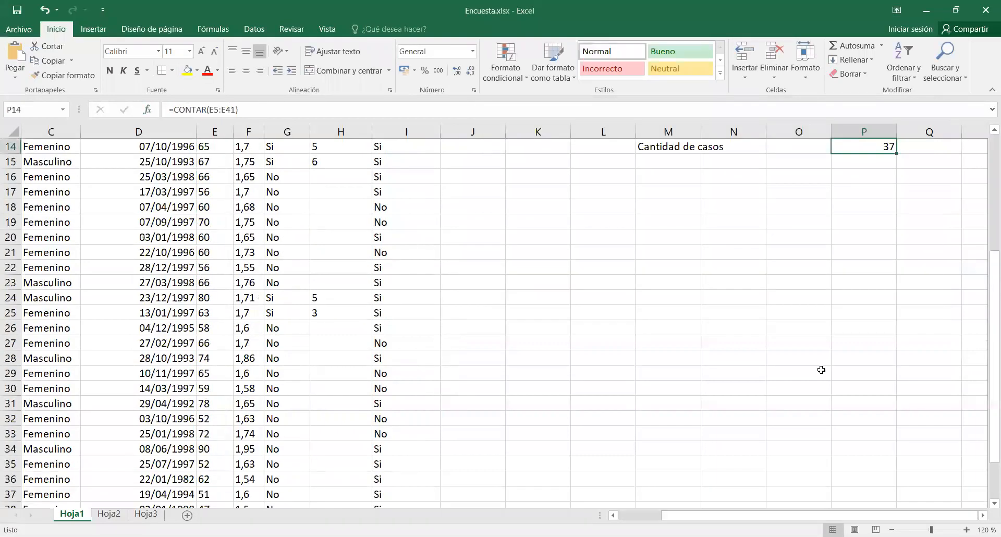
pyautogui.scroll(2, 823, 371)
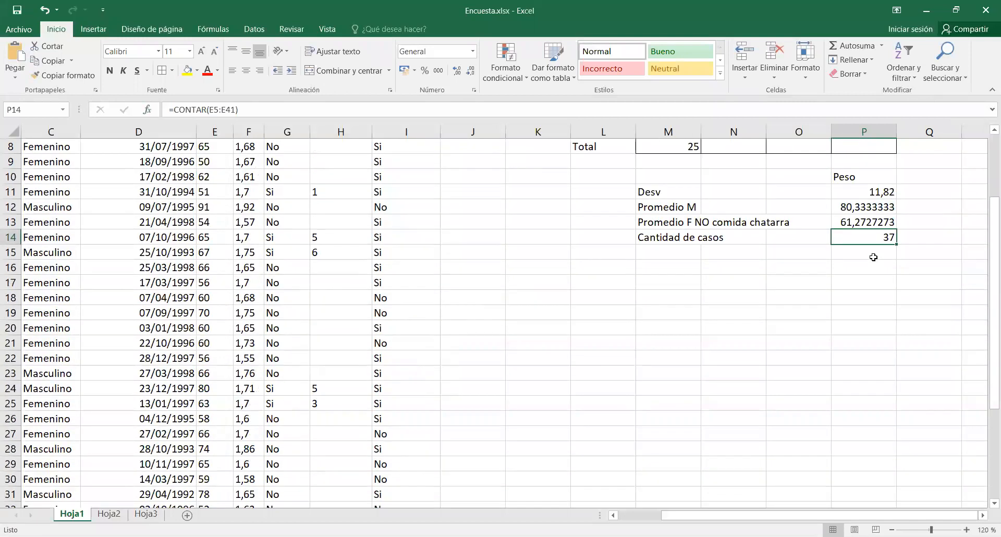
# Insert the CONTARA function in cell P15 to count non-empty cells.
pyautogui.click(873, 251)
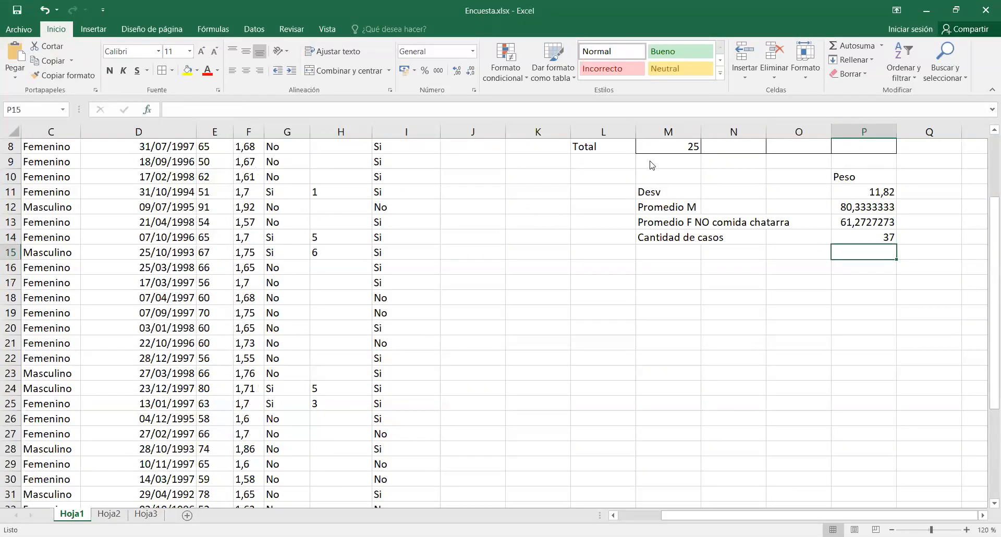
pyautogui.hotkey('shift', 'F3')
pyautogui.scroll(-7, 576, 231)
pyautogui.scroll(-10, 576, 231)
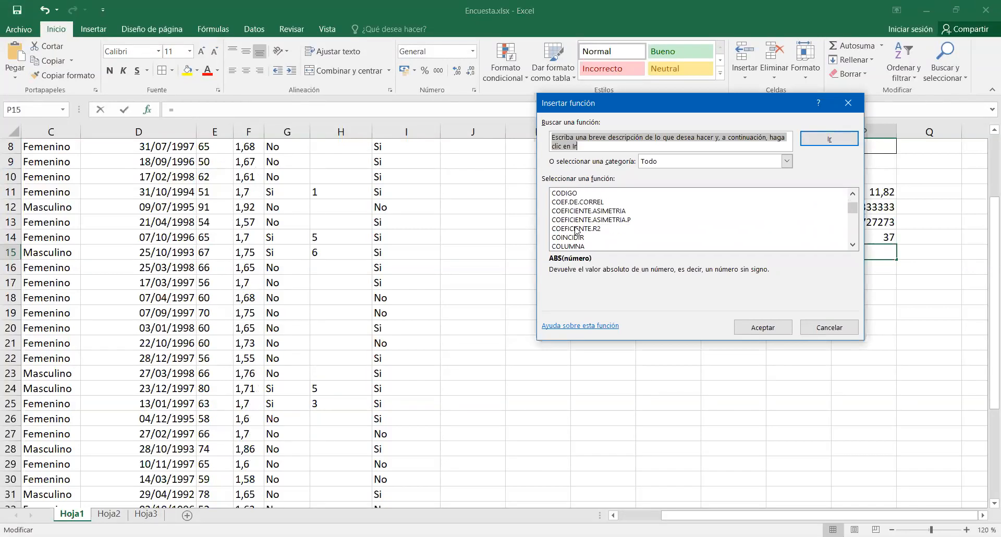
pyautogui.scroll(-4, 576, 231)
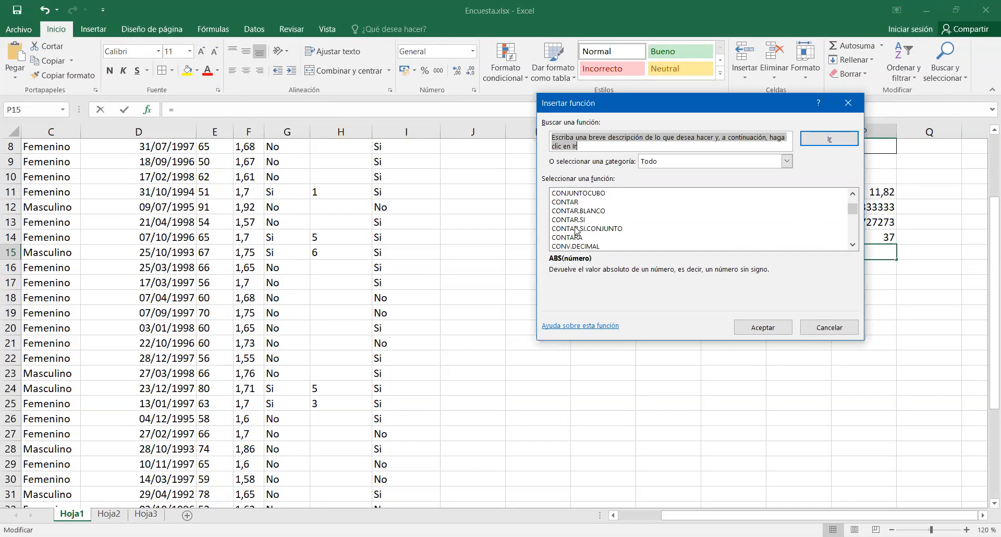
pyautogui.click(578, 238)
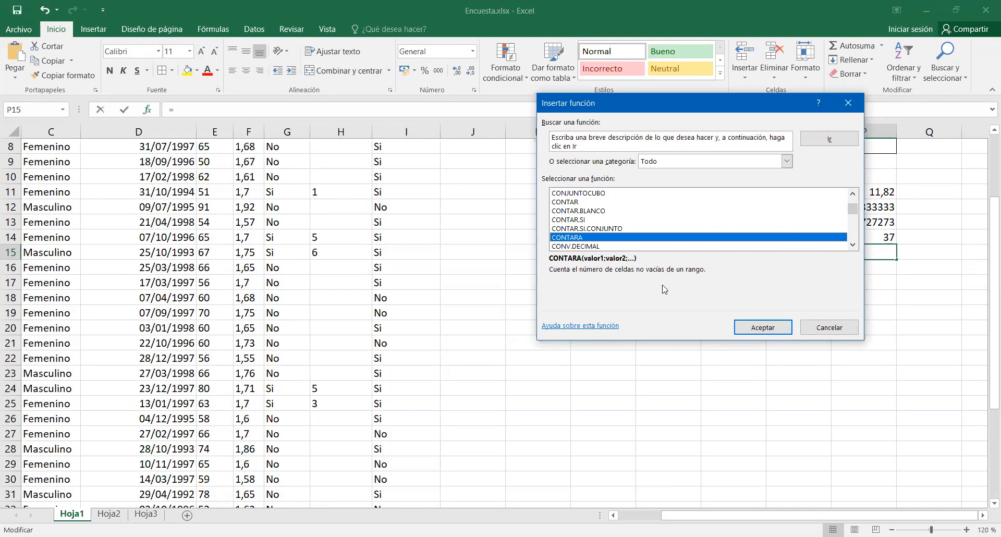
pyautogui.click(782, 334)
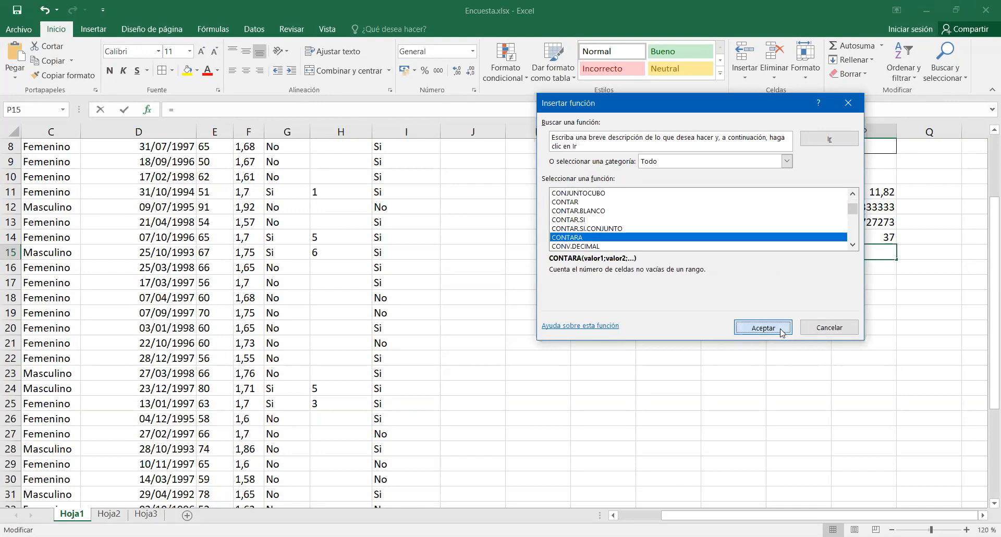
# Set the CONTARA argument to the Sexo data C5:C41 and complete the formula.
pyautogui.scroll(1, 78, 261)
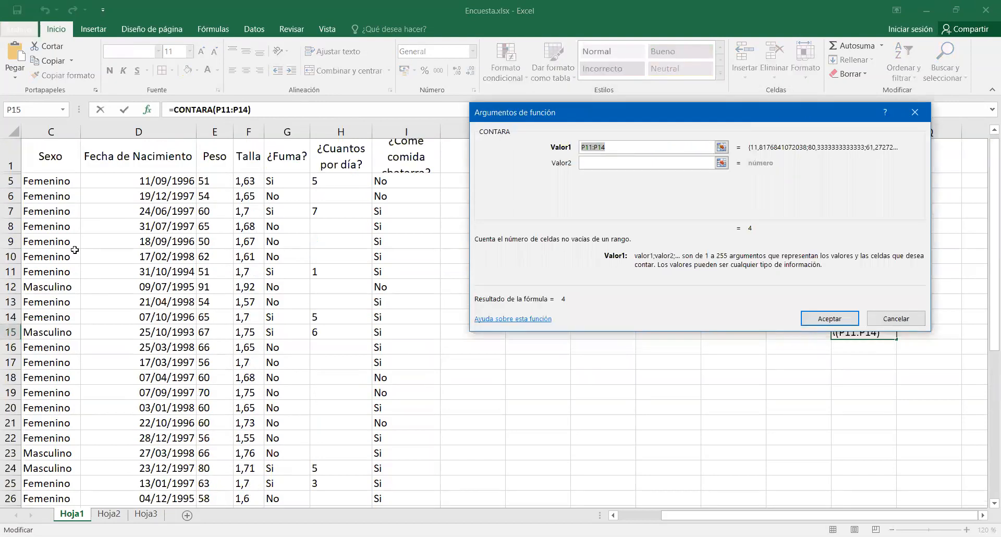
pyautogui.click(53, 180)
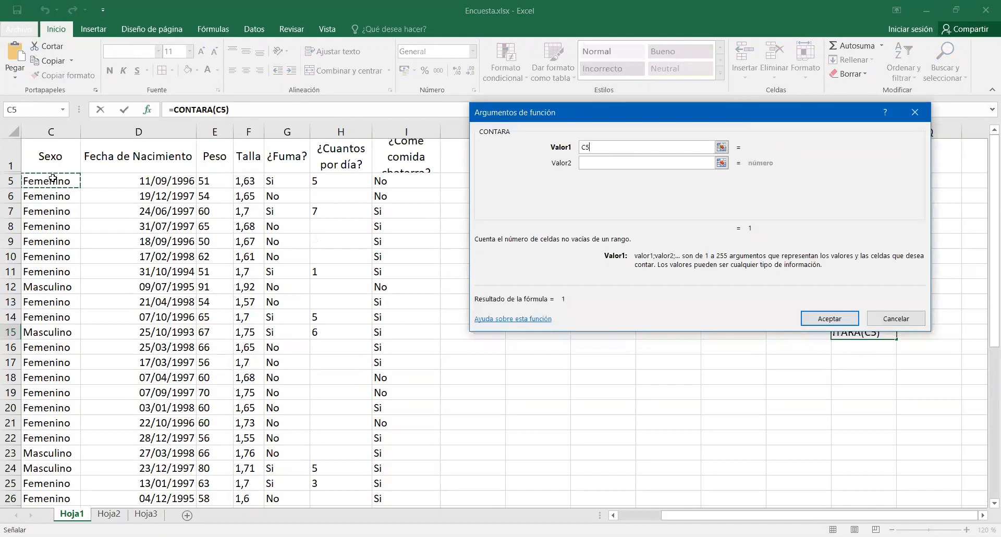
pyautogui.moveTo(53, 180); pyautogui.dragTo(58, 362)
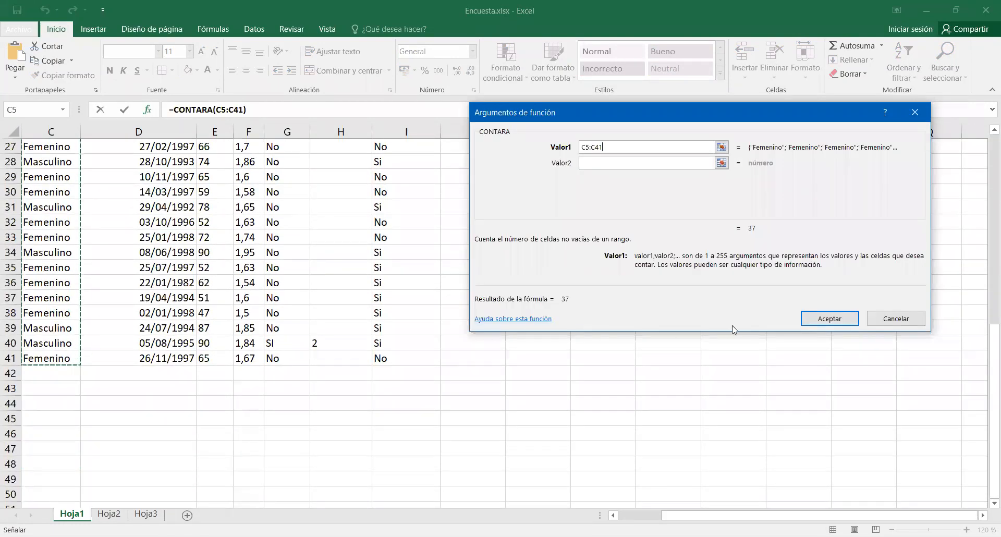
pyautogui.click(828, 319)
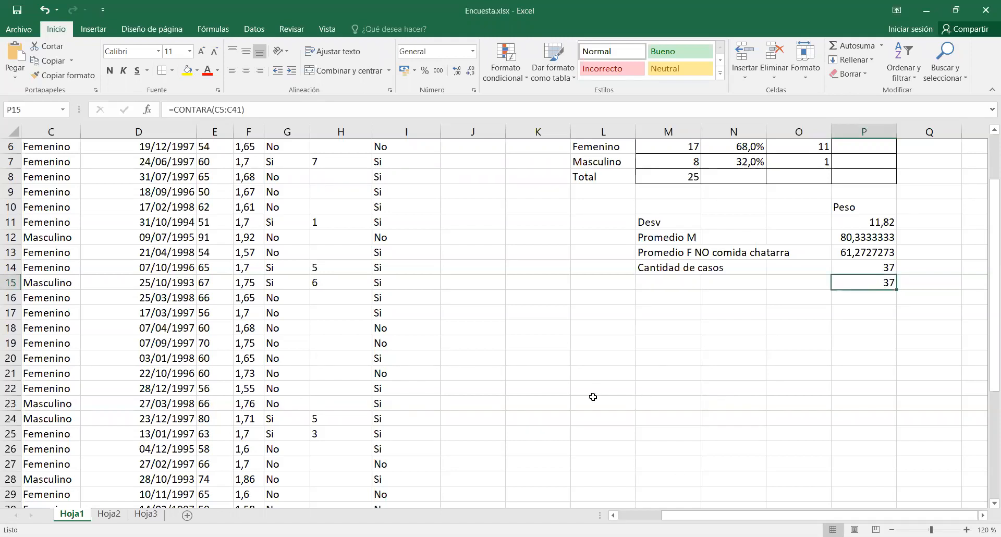
pyautogui.scroll(2, 593, 397)
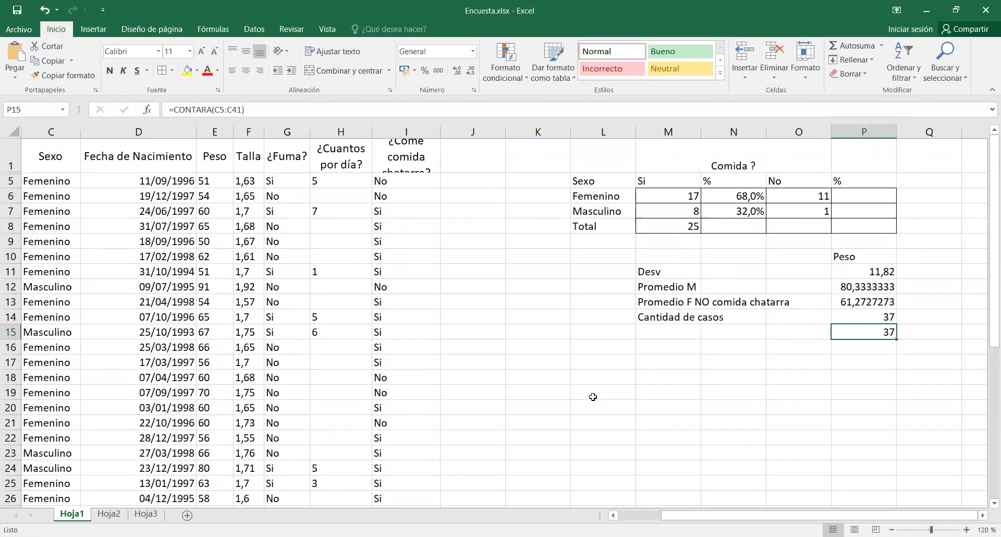
# Select the survey data C1:I41 with its headers and open the custom sort settings.
pyautogui.click(572, 348)
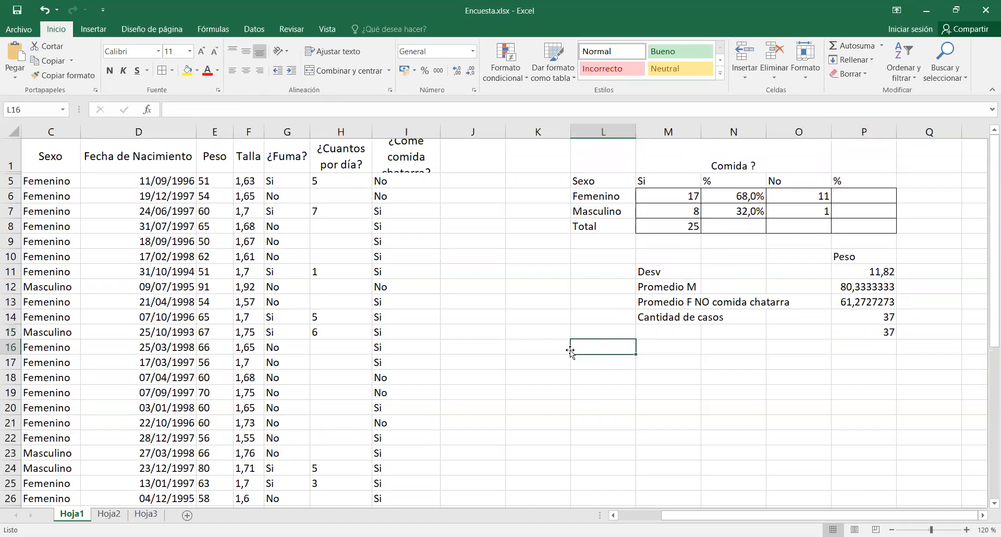
pyautogui.moveTo(46, 157); pyautogui.dragTo(368, 406)
pyautogui.moveTo(379, 499); pyautogui.dragTo(395, 449)
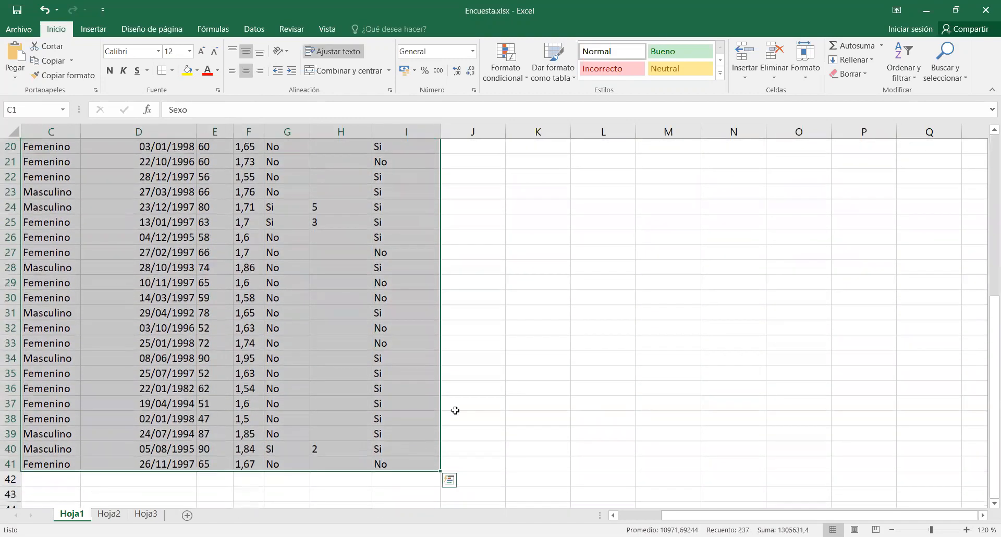
pyautogui.scroll(5, 536, 367)
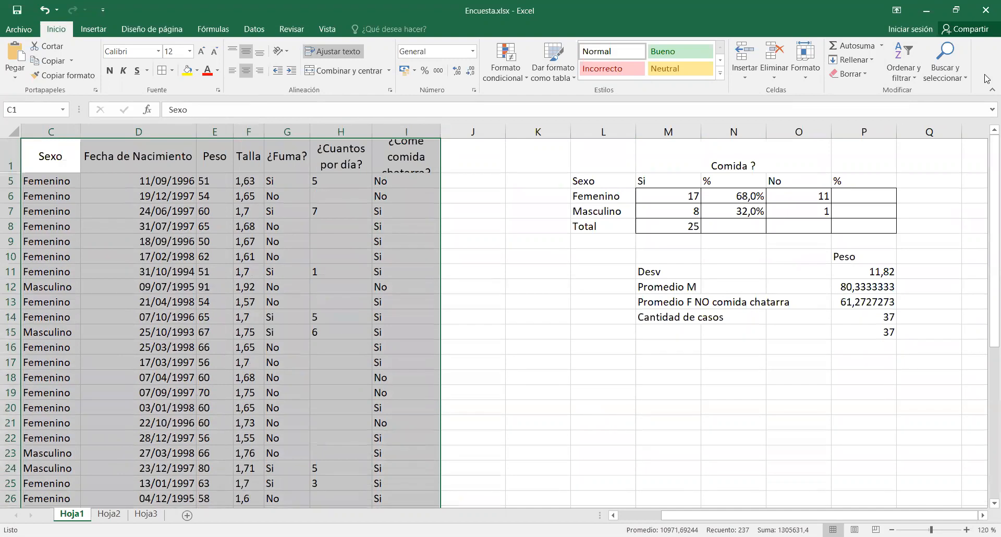
pyautogui.click(908, 72)
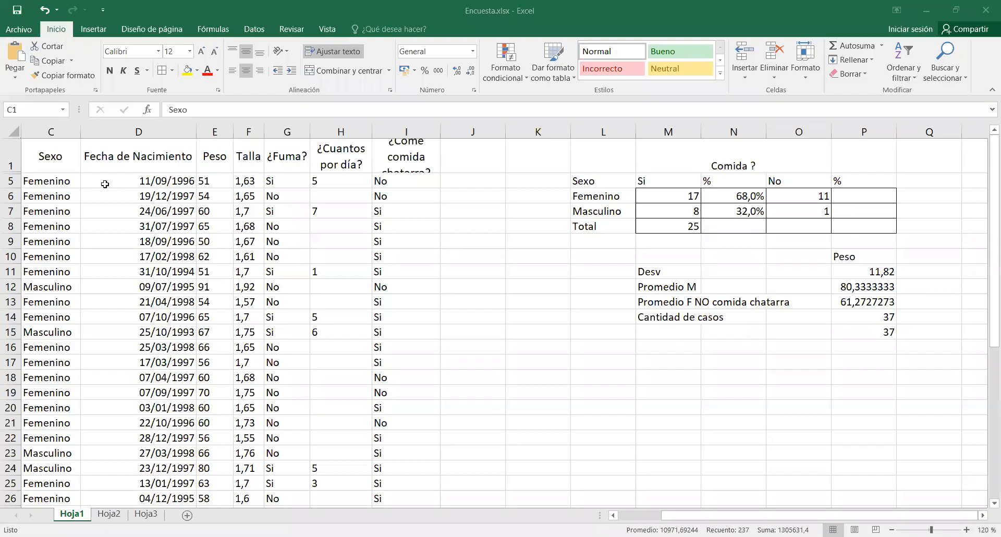
pyautogui.hotkey('ctrl', 'v')
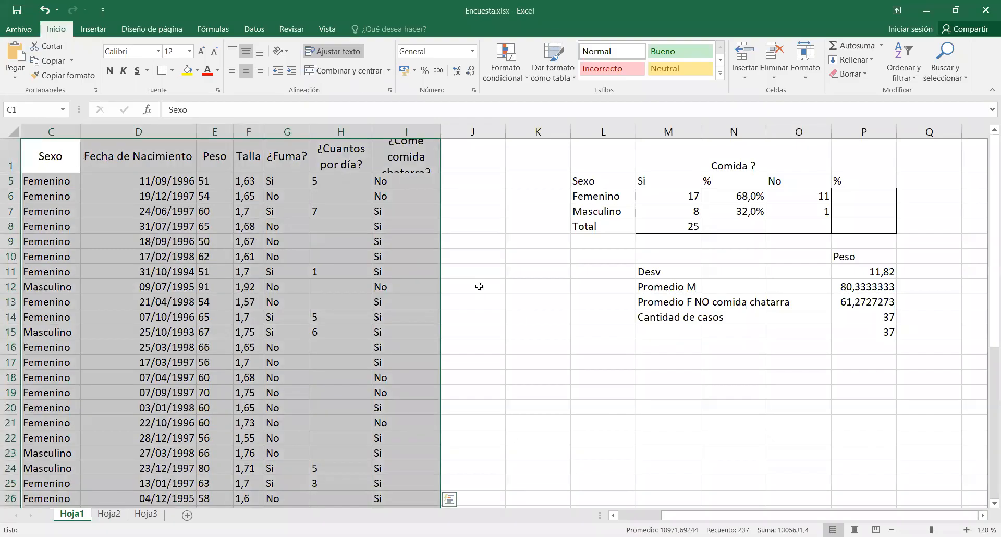
pyautogui.click(921, 80)
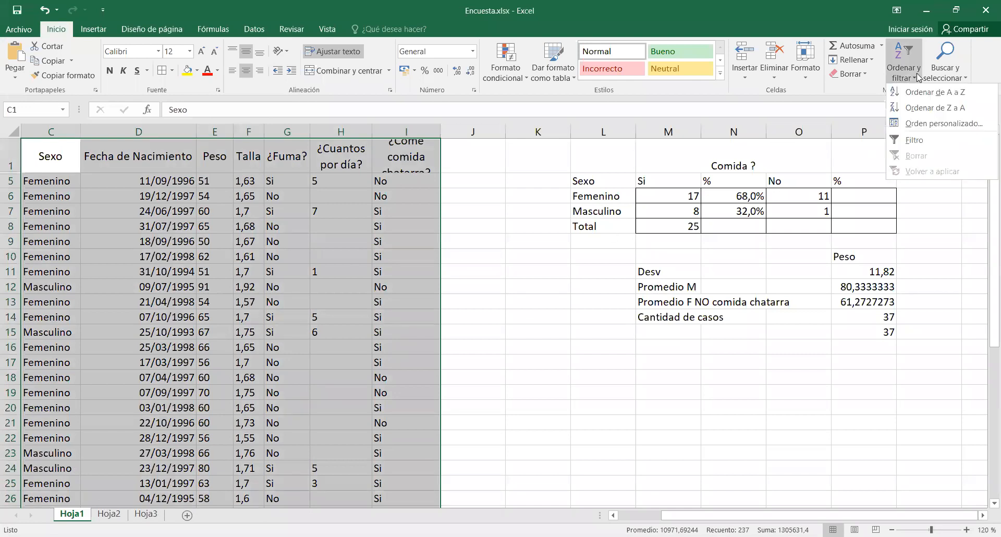
pyautogui.click(912, 125)
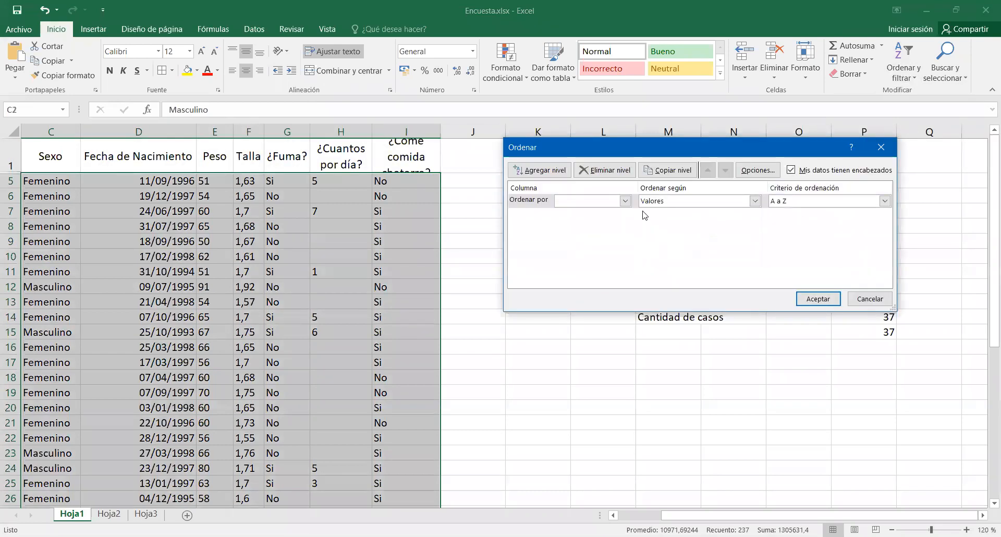
# Try ¿Fuma? and Peso as the sort column, checking the order options available for ¿Fuma?
pyautogui.click(625, 202)
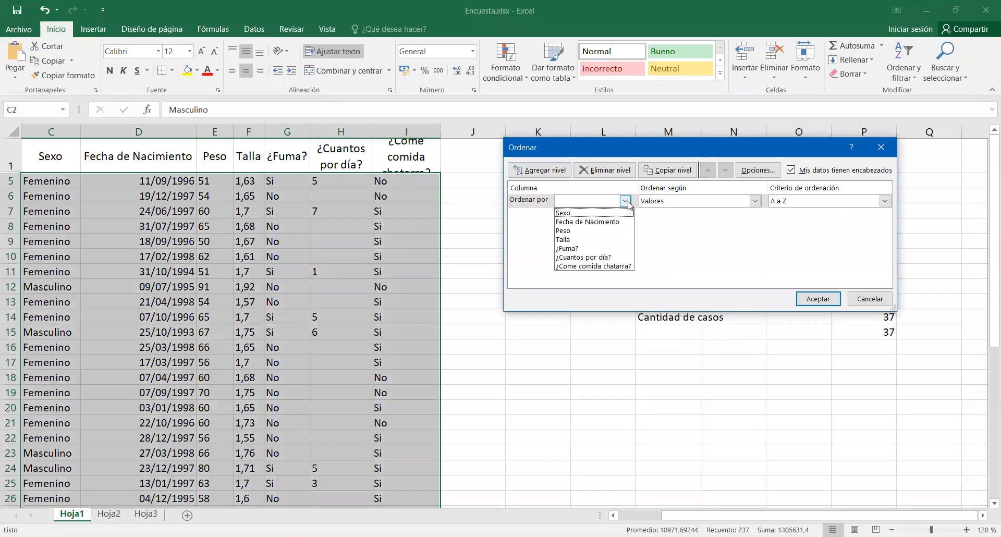
pyautogui.click(594, 252)
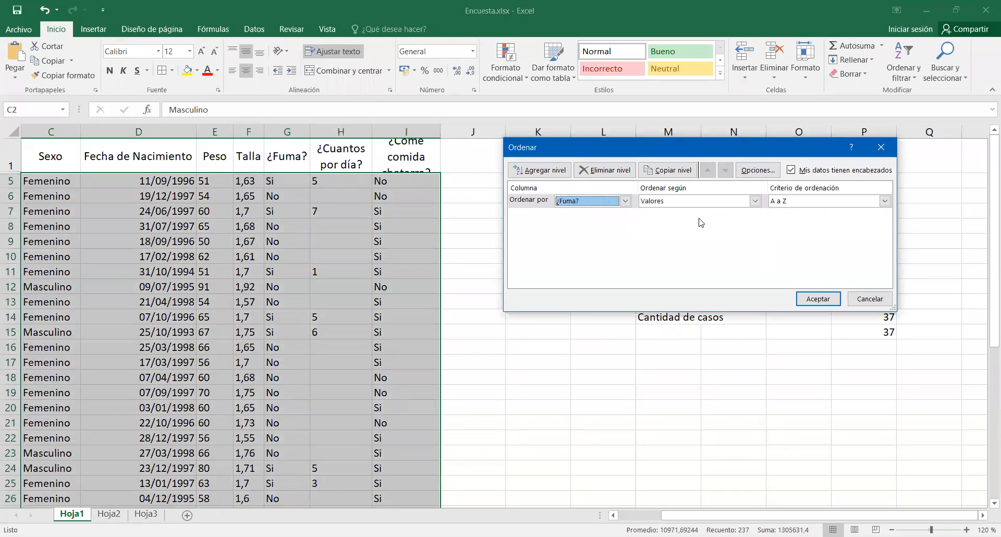
pyautogui.click(884, 202)
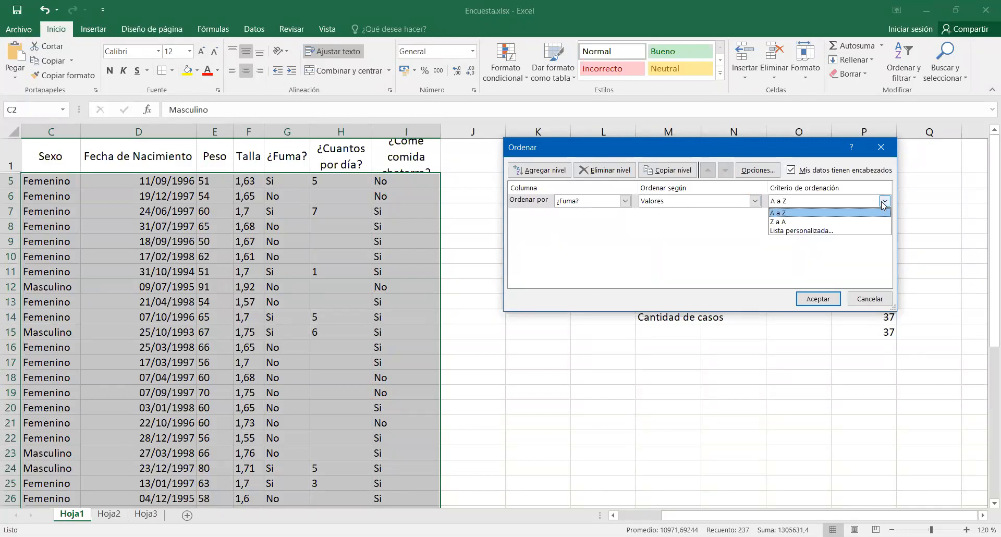
pyautogui.click(625, 201)
pyautogui.click(625, 201)
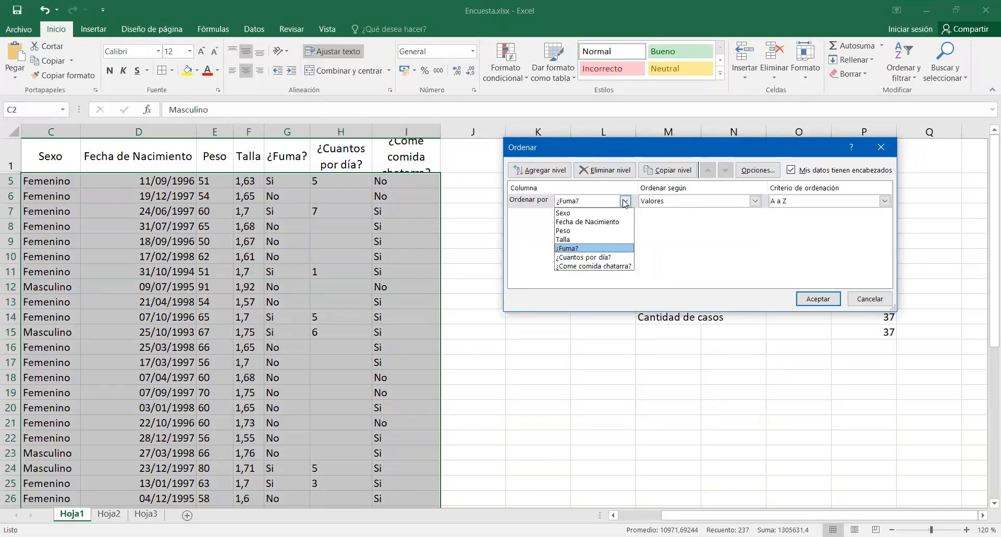
pyautogui.click(619, 231)
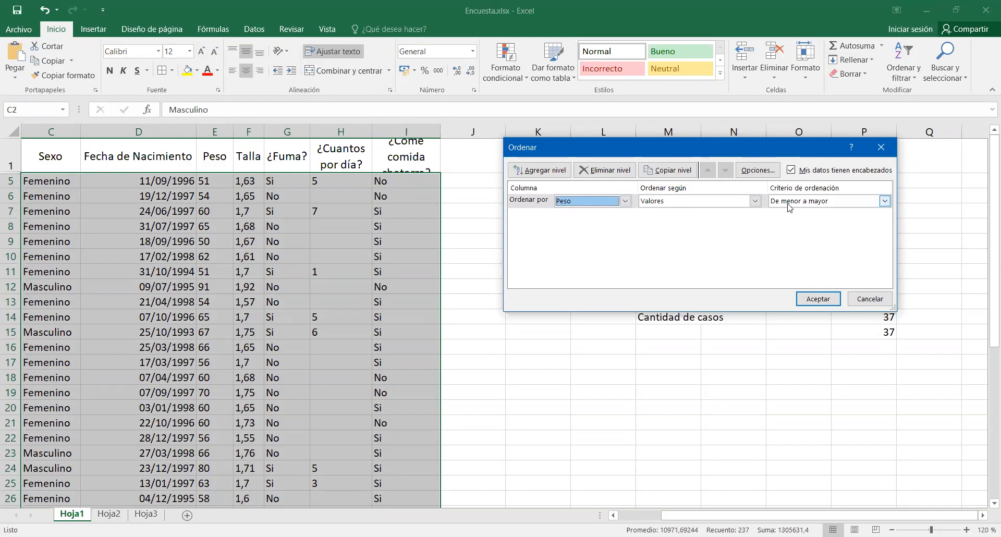
# Sort the selected survey data by the values of the ¿Fuma? column from A to Z and clear the selection.
pyautogui.click(626, 201)
pyautogui.click(625, 249)
pyautogui.click(818, 299)
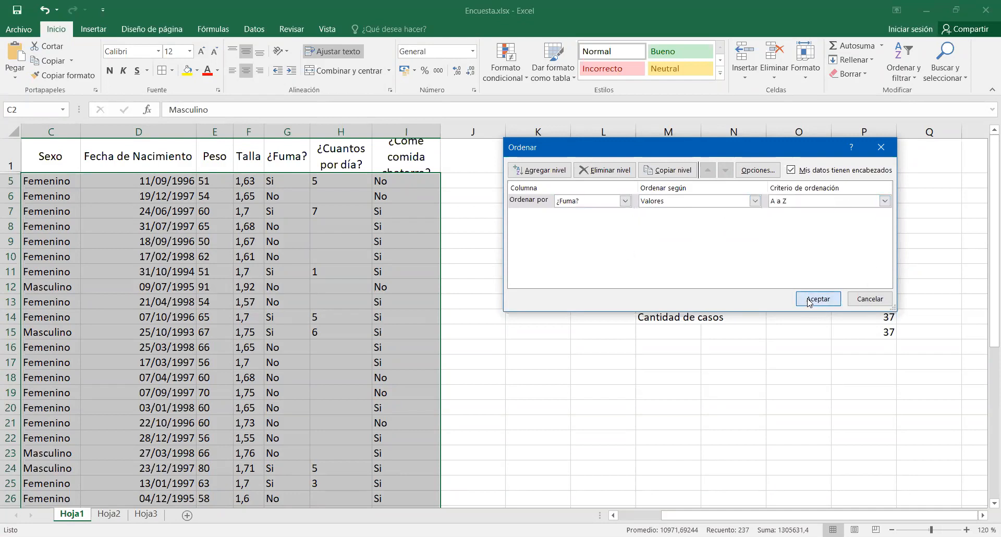
pyautogui.scroll(-8, 358, 241)
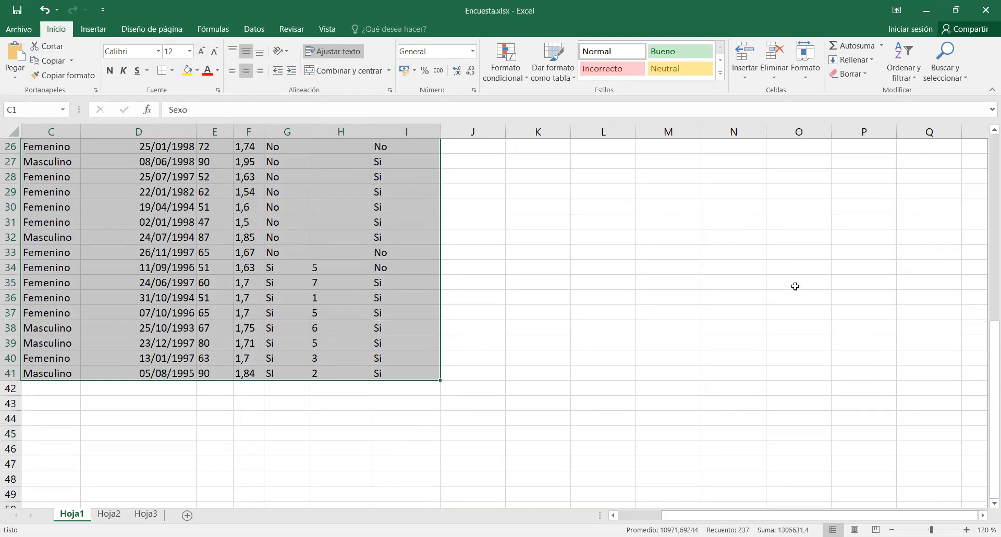
pyautogui.scroll(7, 796, 286)
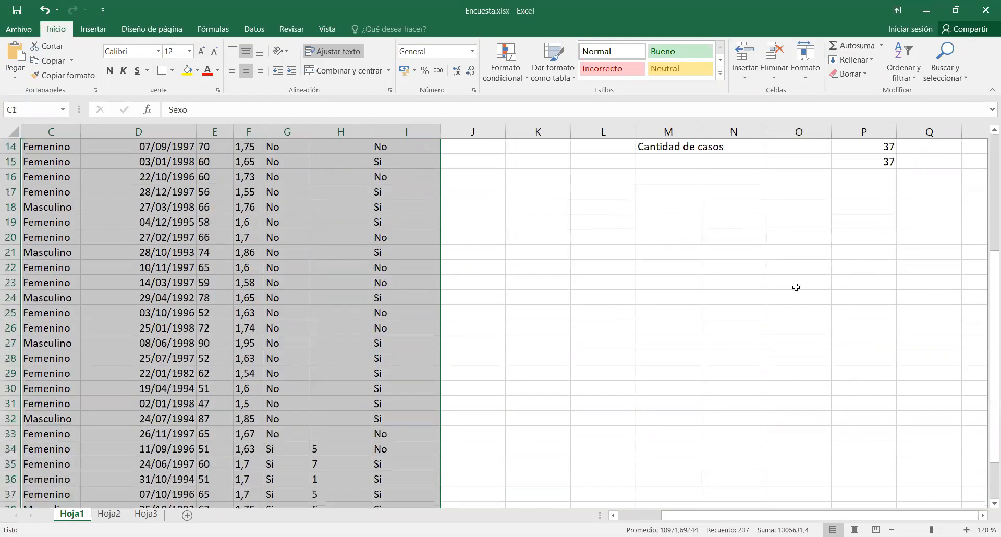
pyautogui.scroll(1, 796, 287)
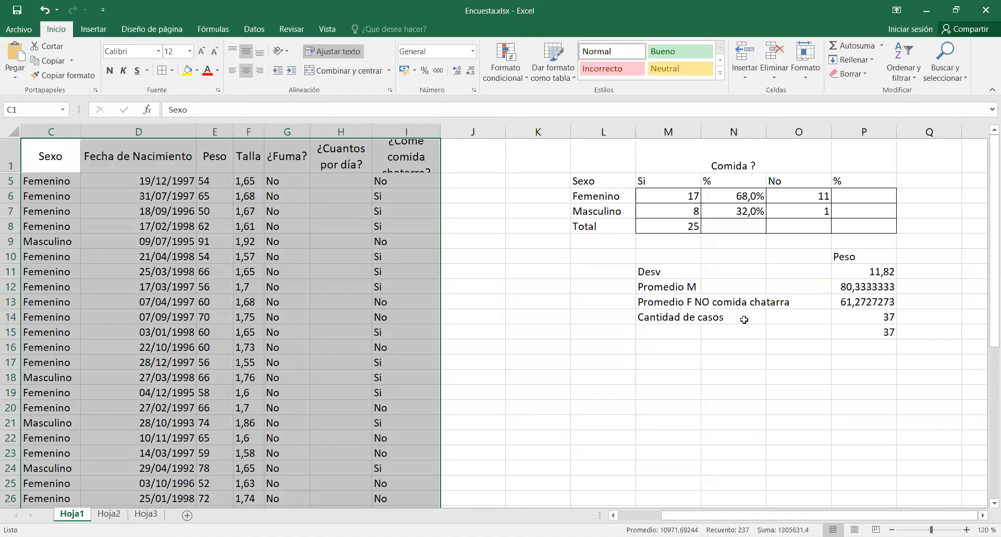
pyautogui.click(803, 389)
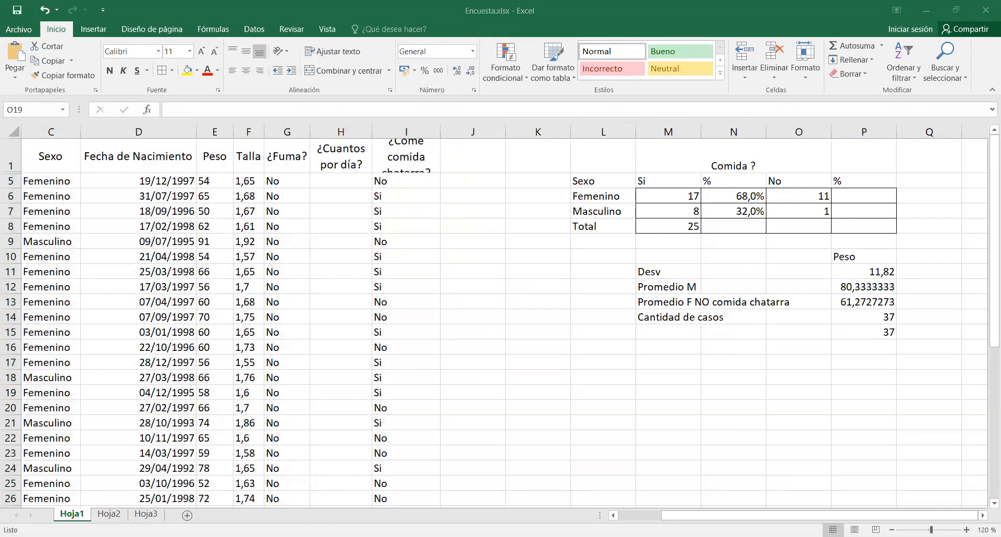
pyautogui.click(707, 391)
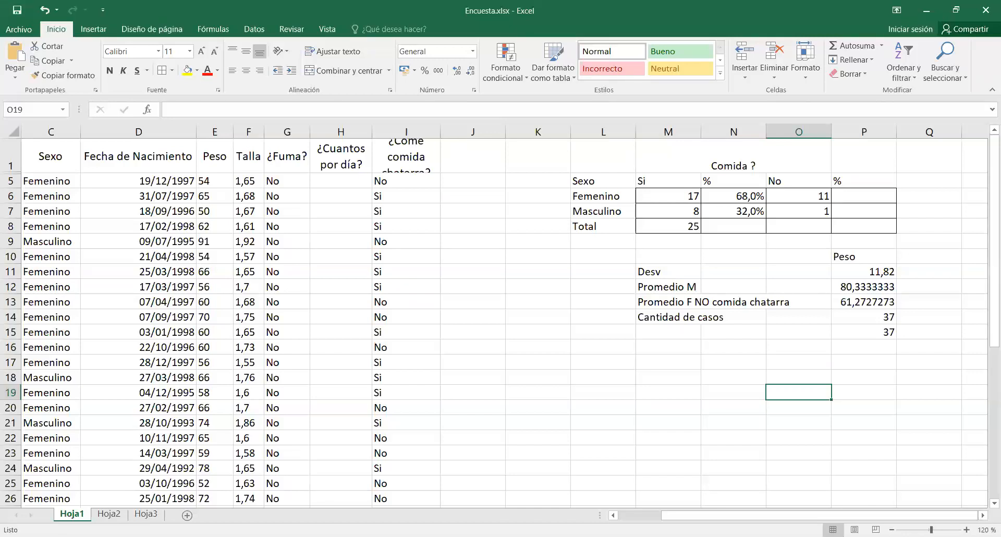
# Total the No counts of the Comida ? table in O8 with AutoSum.
pyautogui.click(799, 226)
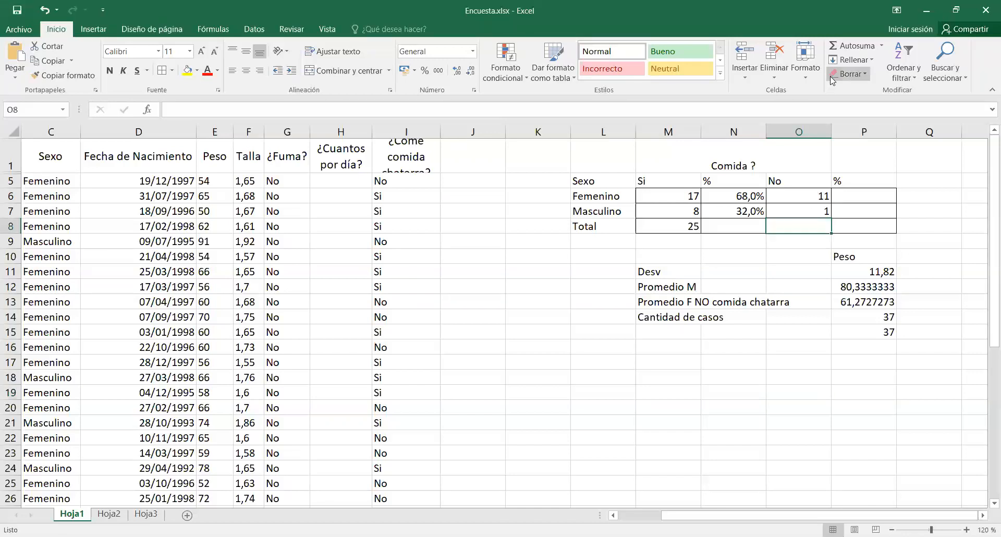
pyautogui.click(847, 46)
pyautogui.press('Return')
# Calculate the Femenino share of the No answers in P6 with the formula =O6/$O$8.
pyautogui.click(874, 197)
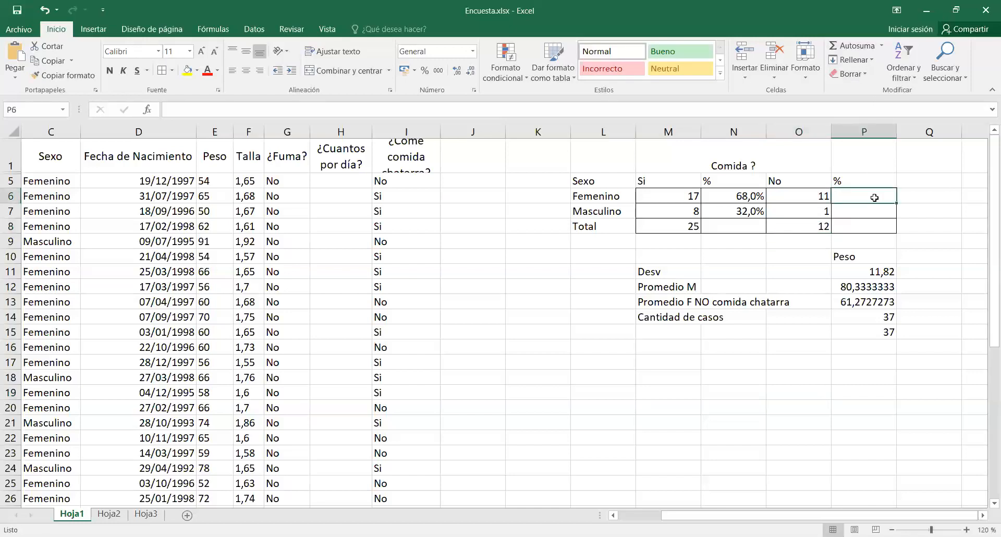
pyautogui.write('=')
pyautogui.click(803, 196)
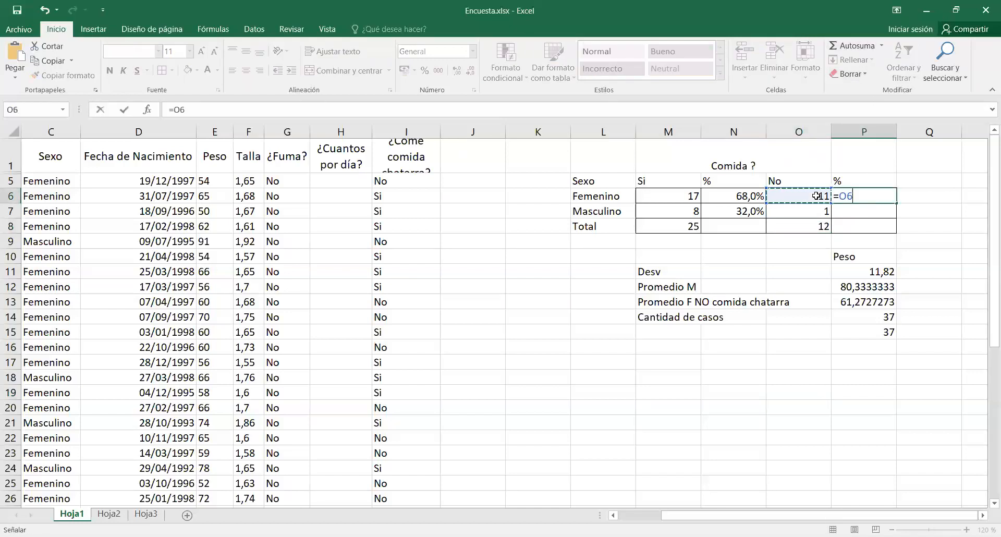
pyautogui.write('/')
pyautogui.click(804, 230)
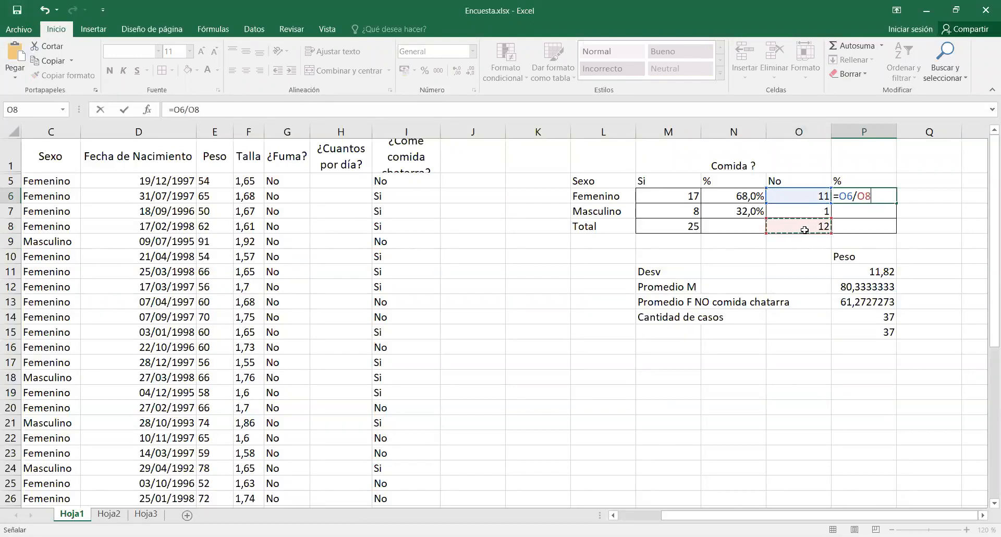
pyautogui.press('F4')
pyautogui.press('Return')
# Format P6 as a percentage with one decimal and fill it down to the Masculino row in P7.
pyautogui.click(855, 198)
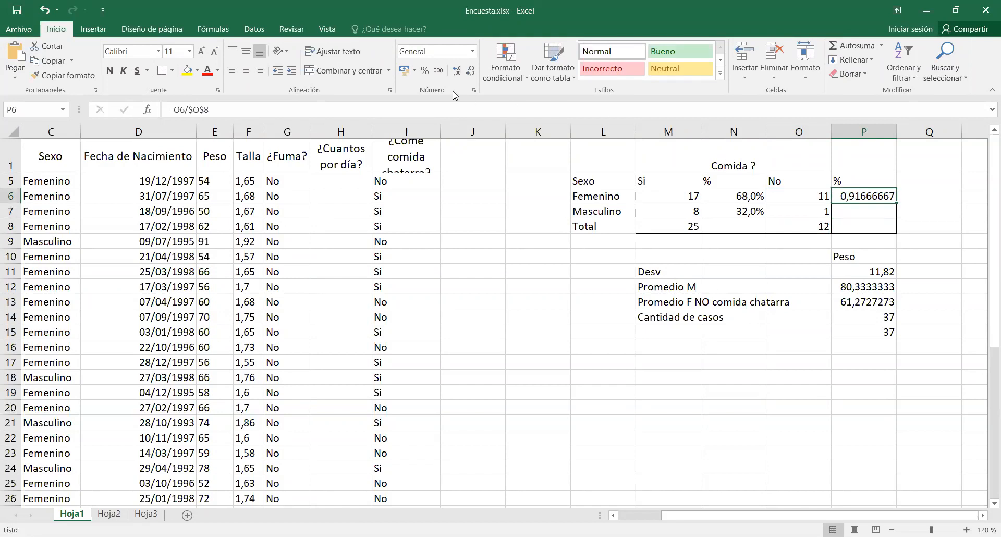
pyautogui.click(424, 69)
pyautogui.click(457, 69)
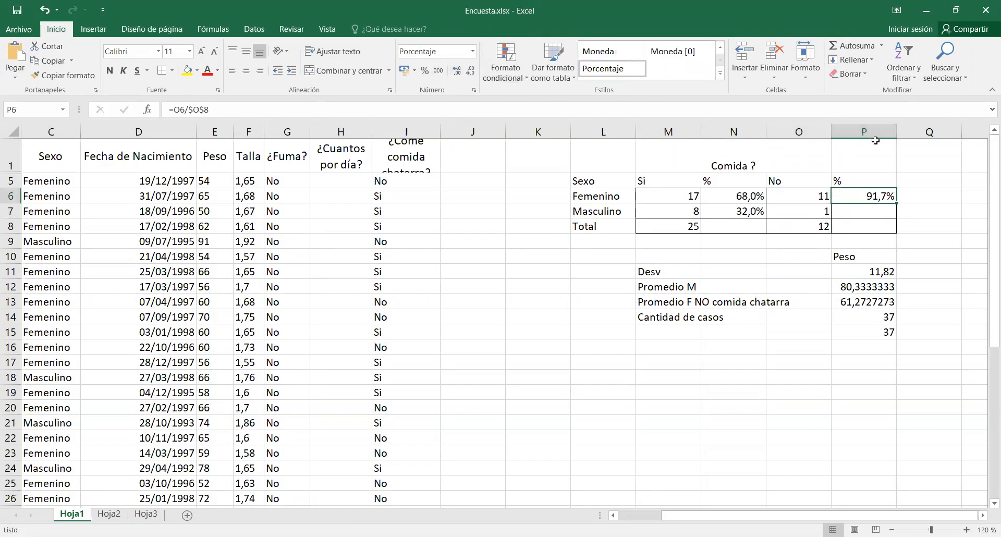
pyautogui.moveTo(895, 204); pyautogui.dragTo(895, 218)
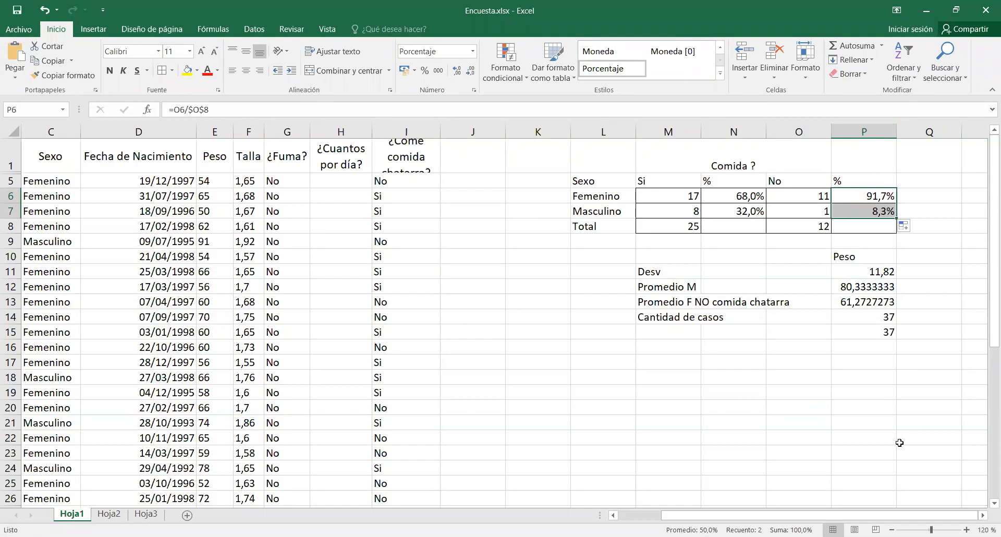
pyautogui.click(676, 415)
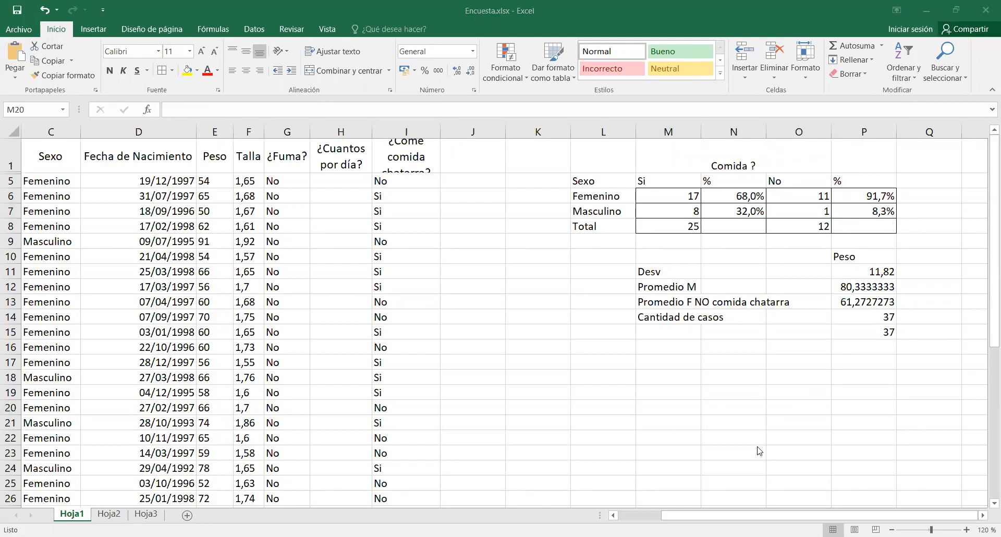
pyautogui.moveTo(684, 196); pyautogui.dragTo(686, 207)
pyautogui.moveTo(789, 193); pyautogui.dragTo(796, 207)
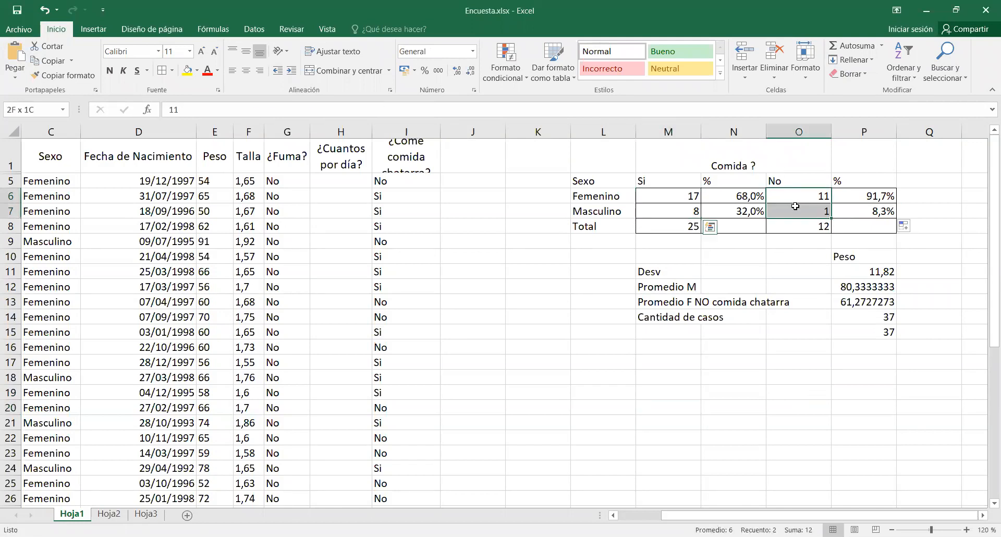
pyautogui.moveTo(726, 194); pyautogui.dragTo(731, 206)
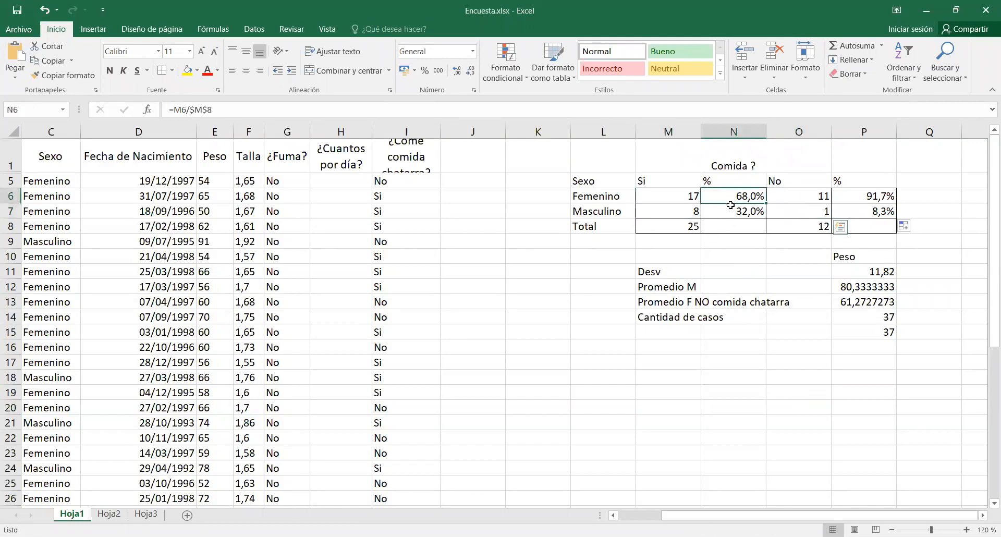
pyautogui.moveTo(865, 196); pyautogui.dragTo(861, 211)
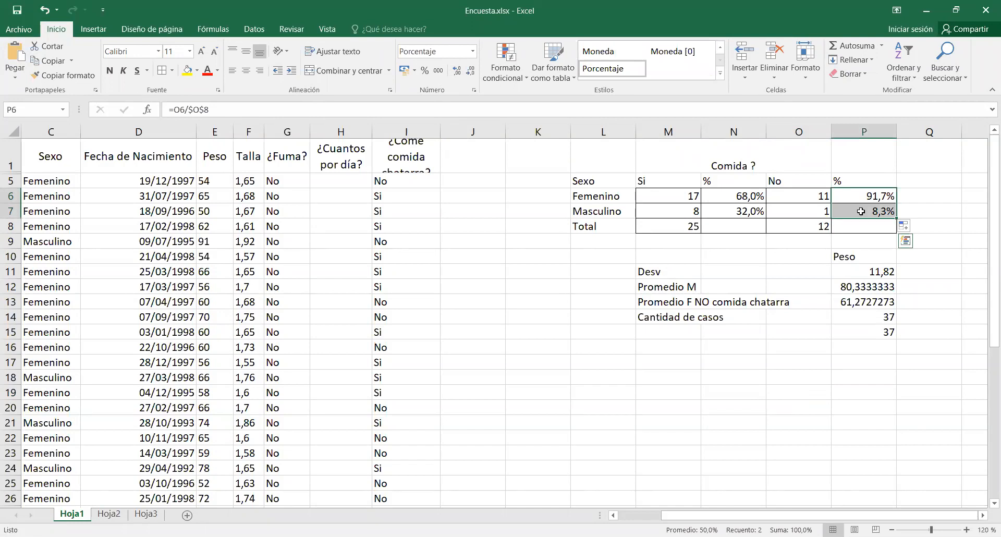
pyautogui.click(762, 333)
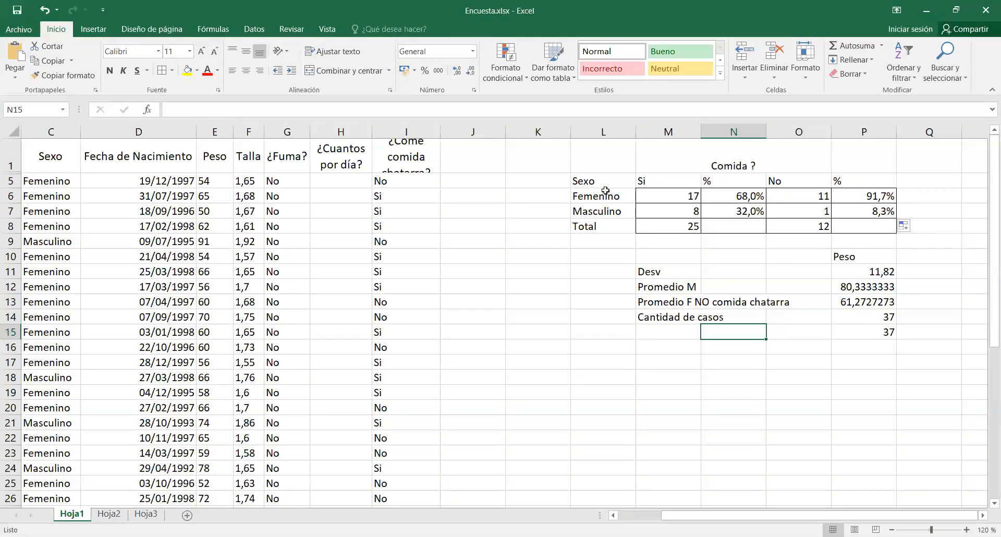
# Insert a 3-D stacked column chart from L6:L7, N6:N7 and P6:P7 and place it below the Comida ? table.
pyautogui.moveTo(605, 191); pyautogui.dragTo(603, 212)
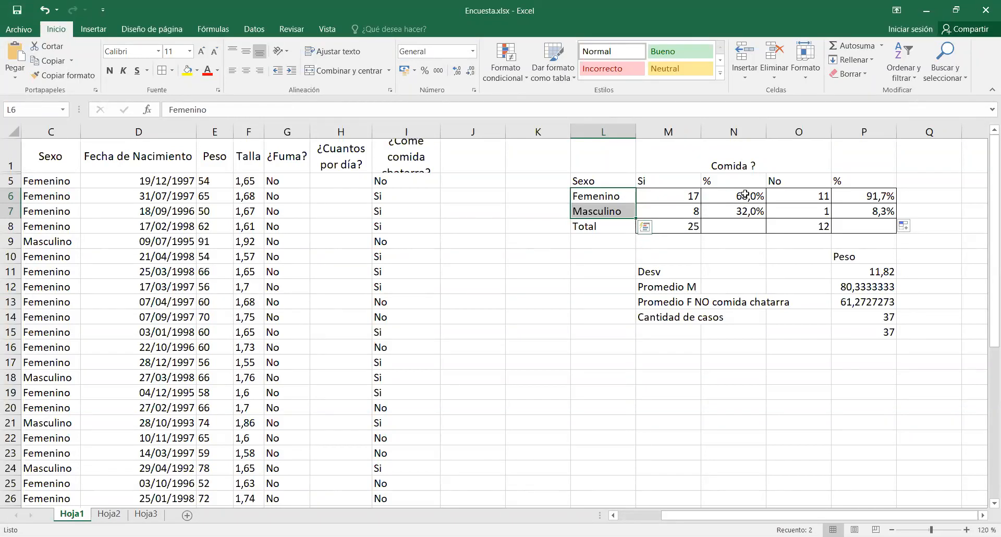
pyautogui.moveTo(746, 194); pyautogui.dragTo(746, 209)
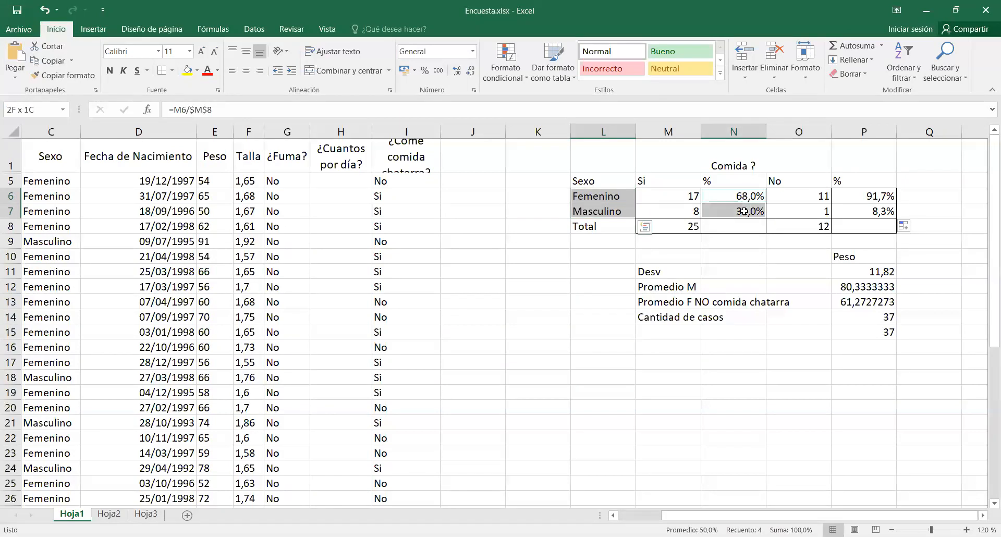
pyautogui.moveTo(852, 192); pyautogui.dragTo(853, 213)
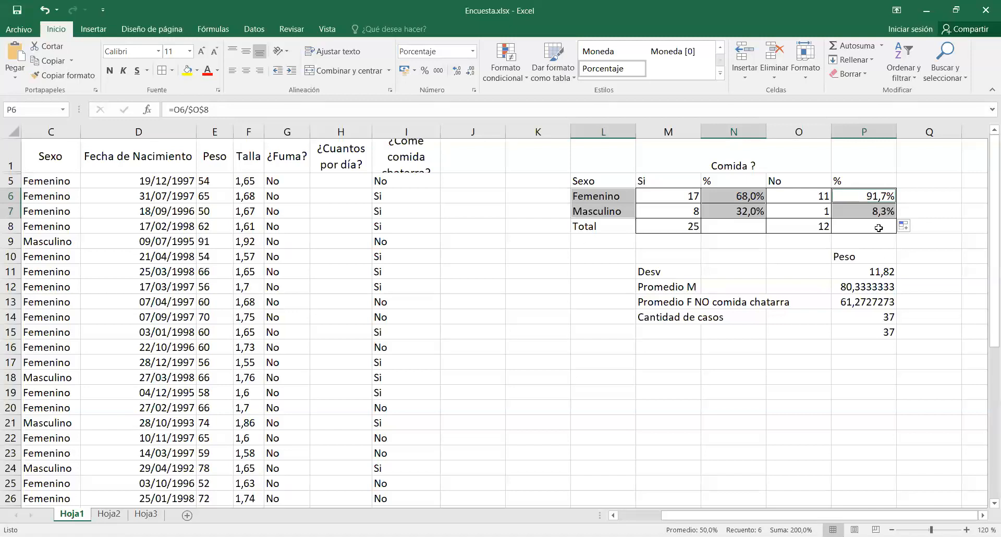
pyautogui.click(104, 33)
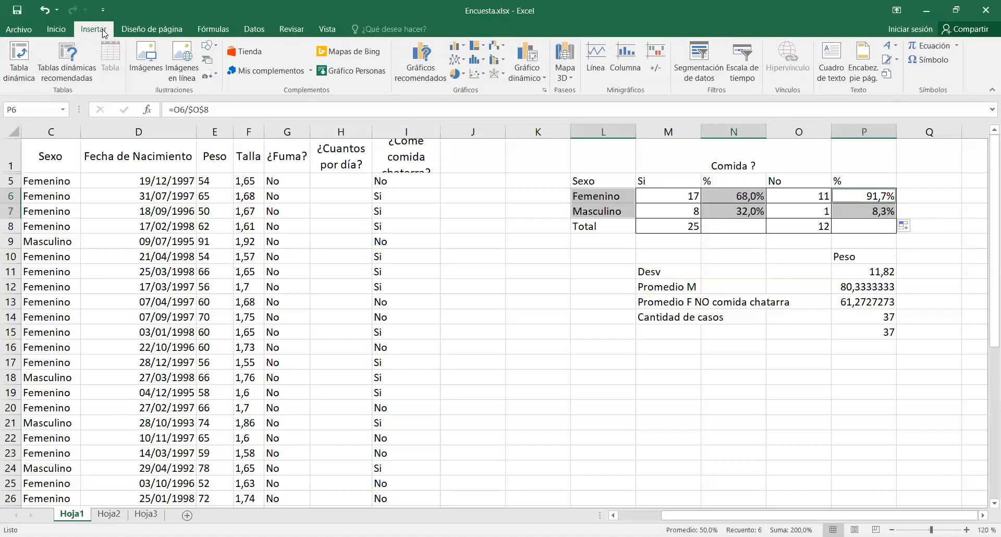
pyautogui.click(464, 46)
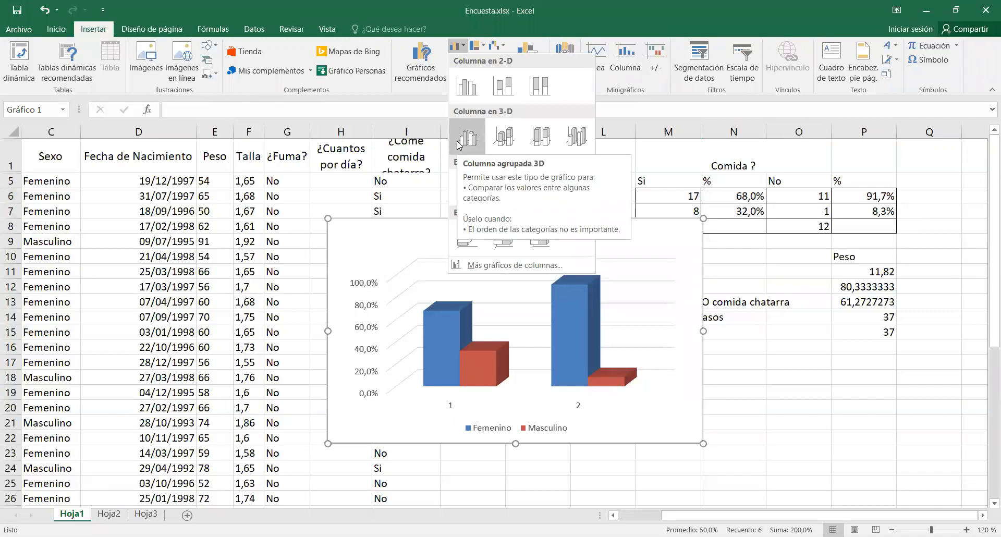
pyautogui.click(494, 145)
pyautogui.moveTo(606, 224); pyautogui.dragTo(782, 334)
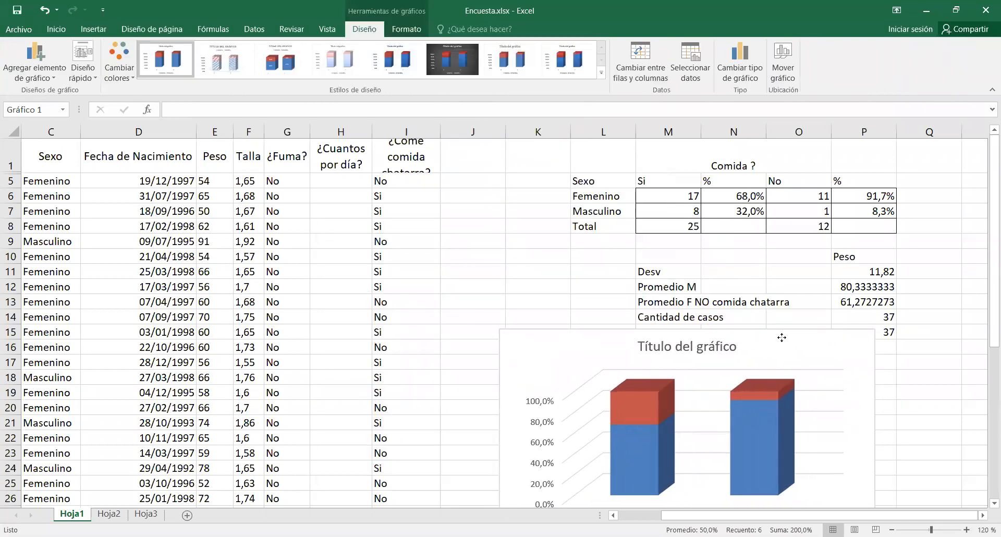
# Set the chart's horizontal axis labels to the Si and No headers in M5 and O5.
pyautogui.scroll(-3, 829, 364)
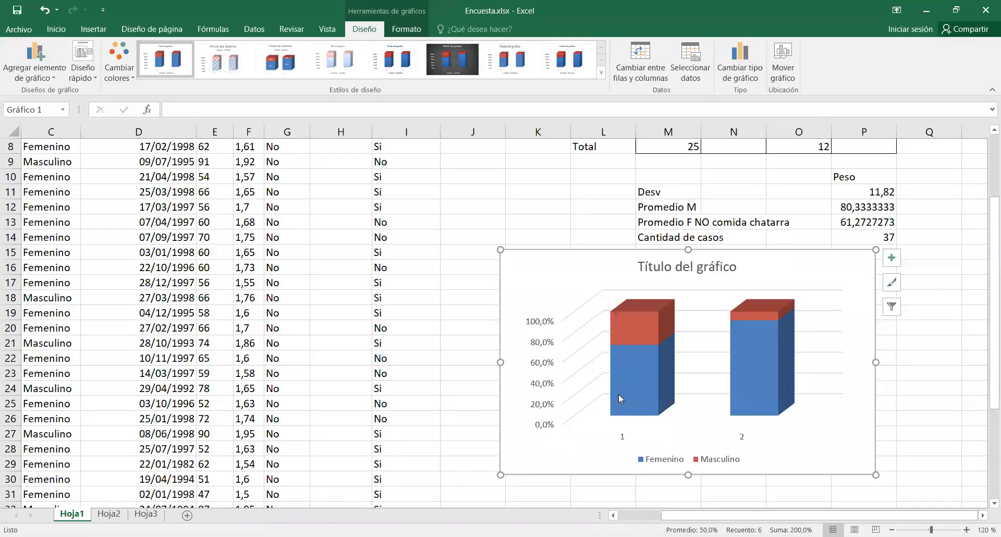
pyautogui.moveTo(772, 362)
pyautogui.scroll(1, 815, 253)
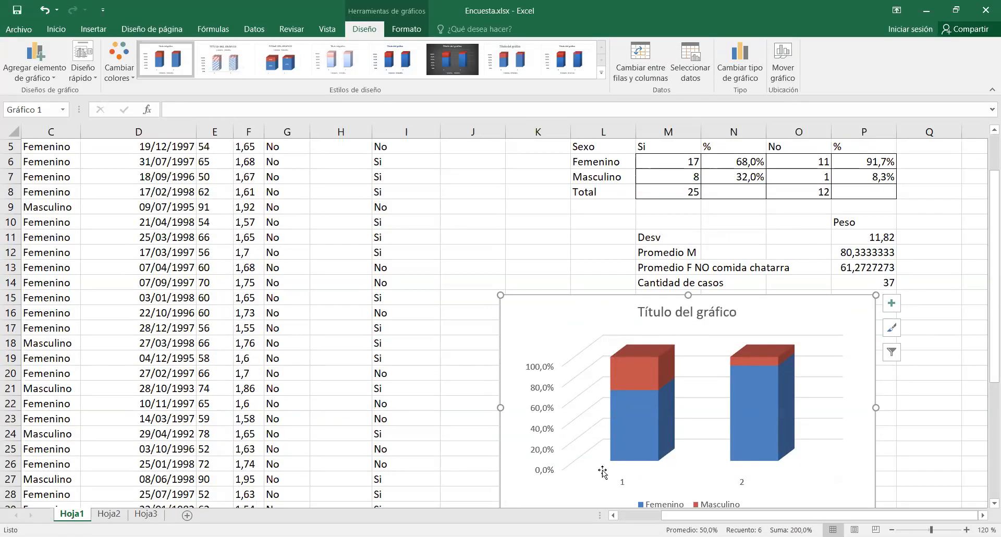
pyautogui.scroll(1, 773, 402)
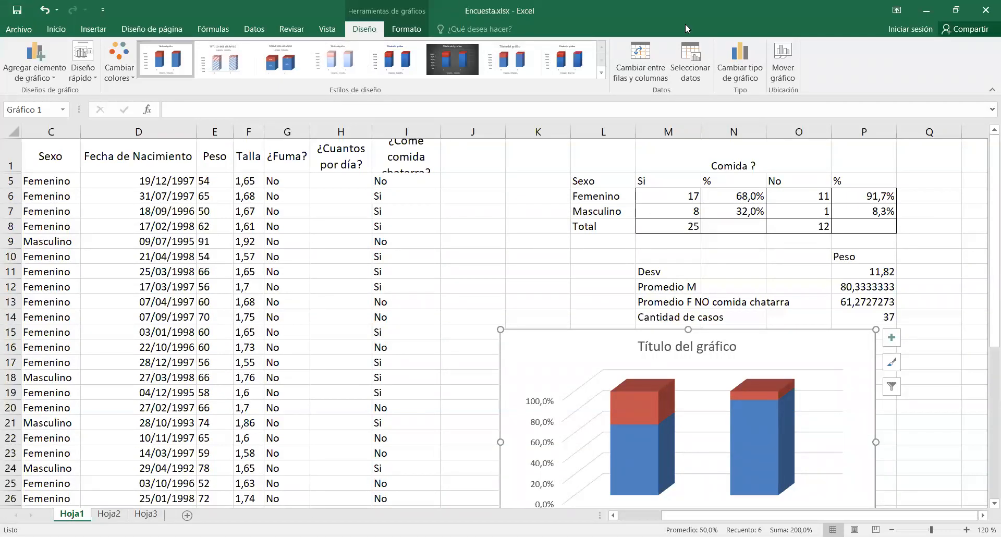
pyautogui.click(690, 73)
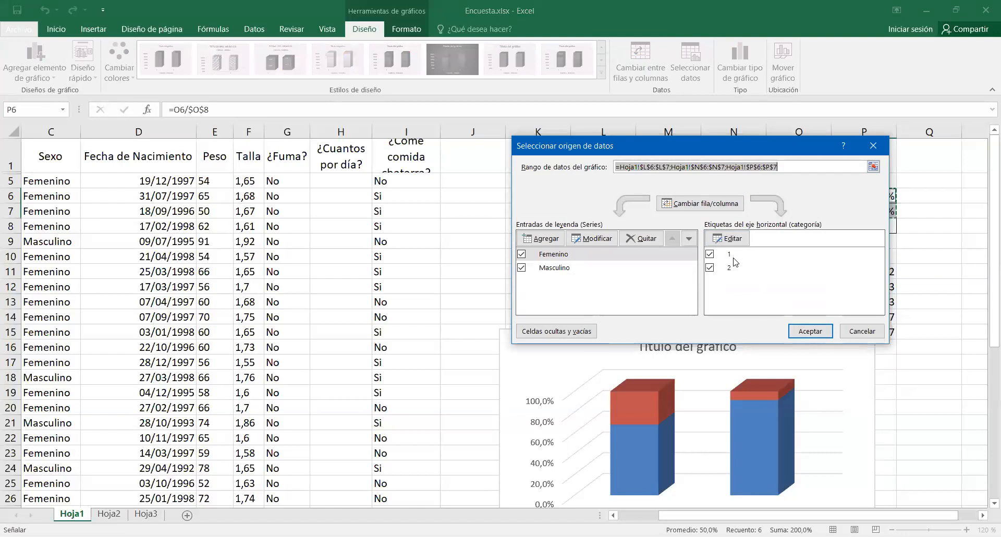
pyautogui.click(739, 240)
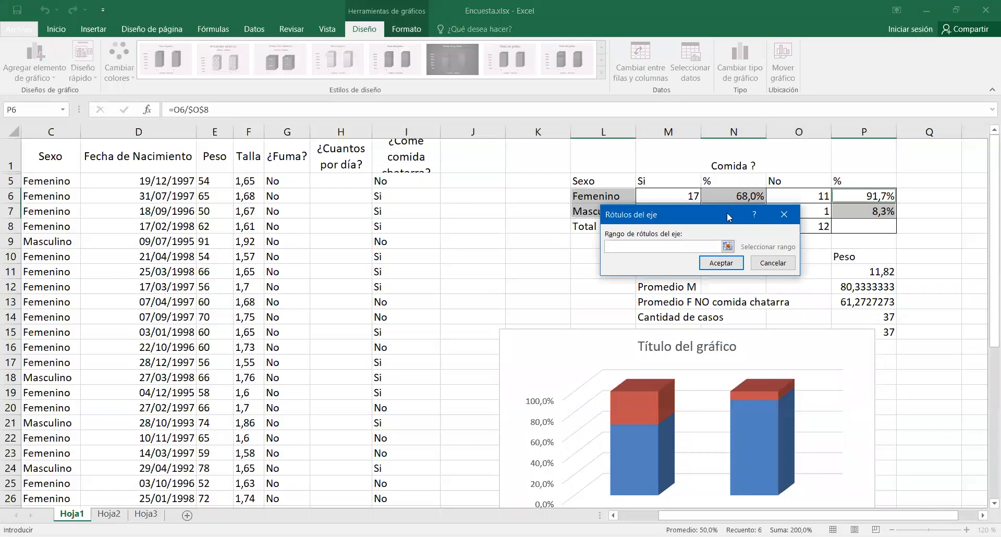
pyautogui.moveTo(727, 211); pyautogui.dragTo(729, 237)
pyautogui.click(652, 178)
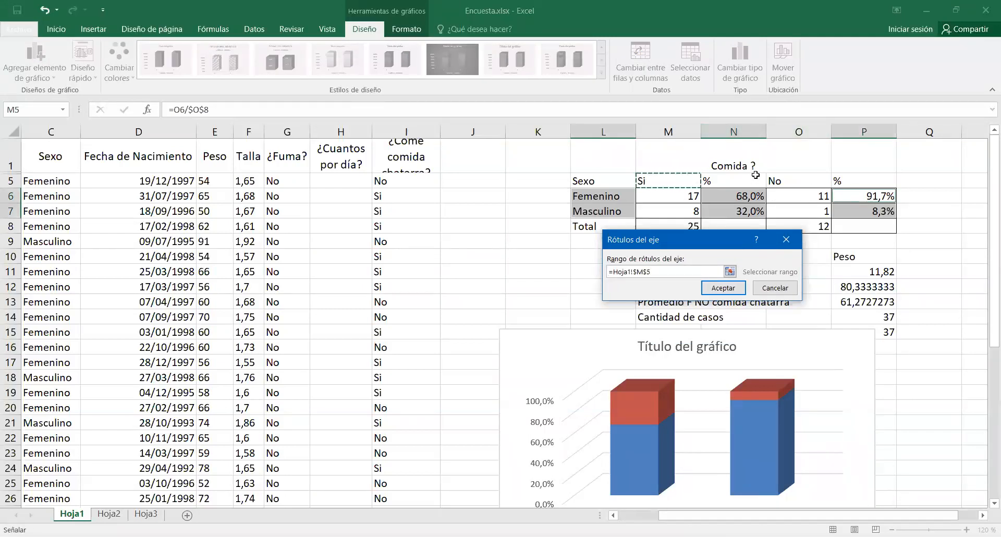
pyautogui.keyDown('ctrl'); pyautogui.click(782, 180); pyautogui.keyUp('ctrl')
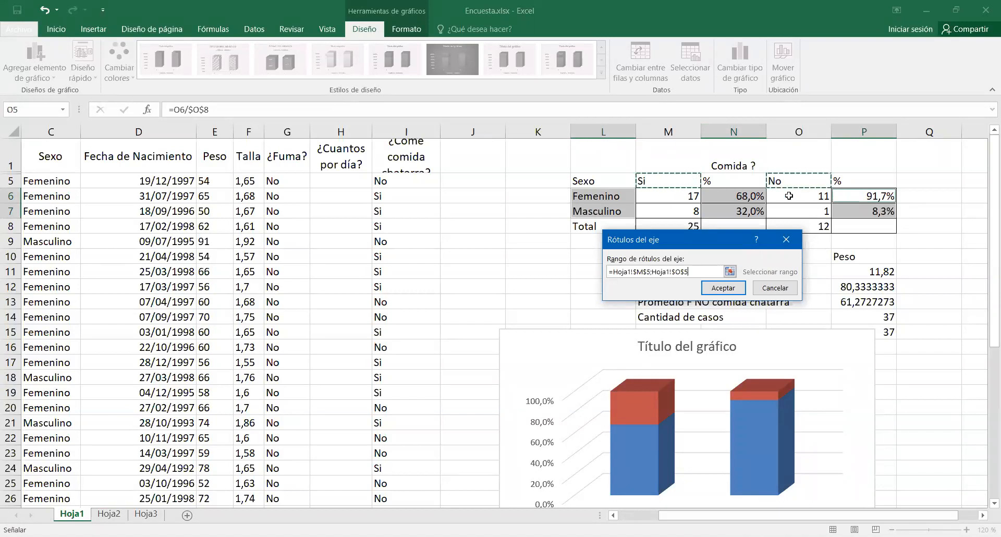
pyautogui.click(733, 288)
pyautogui.click(804, 333)
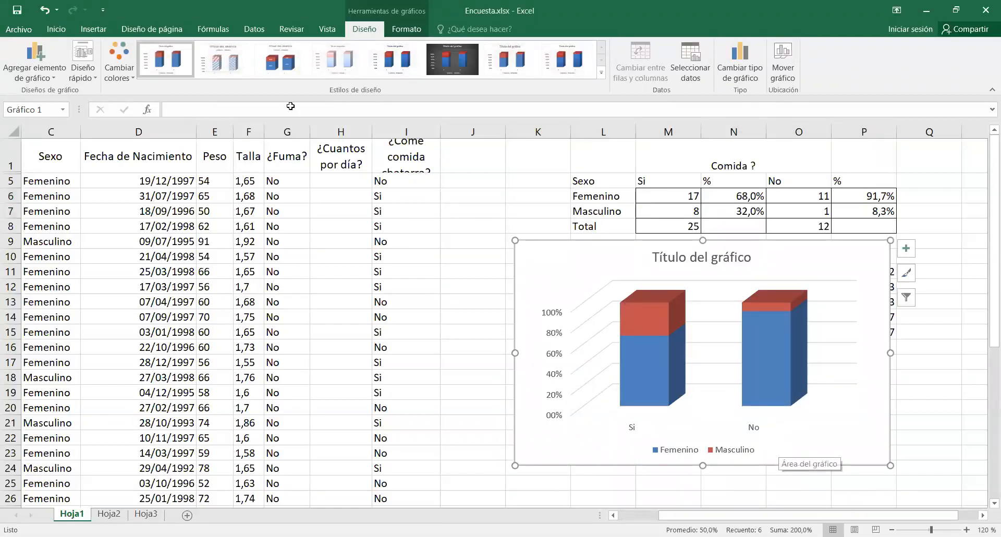
# Recolour the chart with the monochromatic red palette that runs from light to dark.
pyautogui.click(123, 70)
pyautogui.scroll(-3, 239, 228)
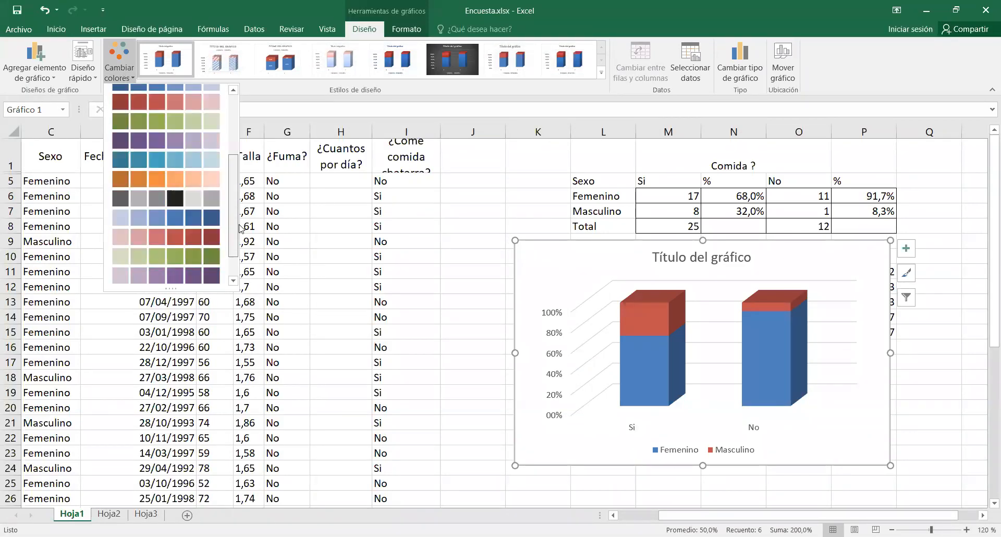
pyautogui.scroll(-2, 240, 228)
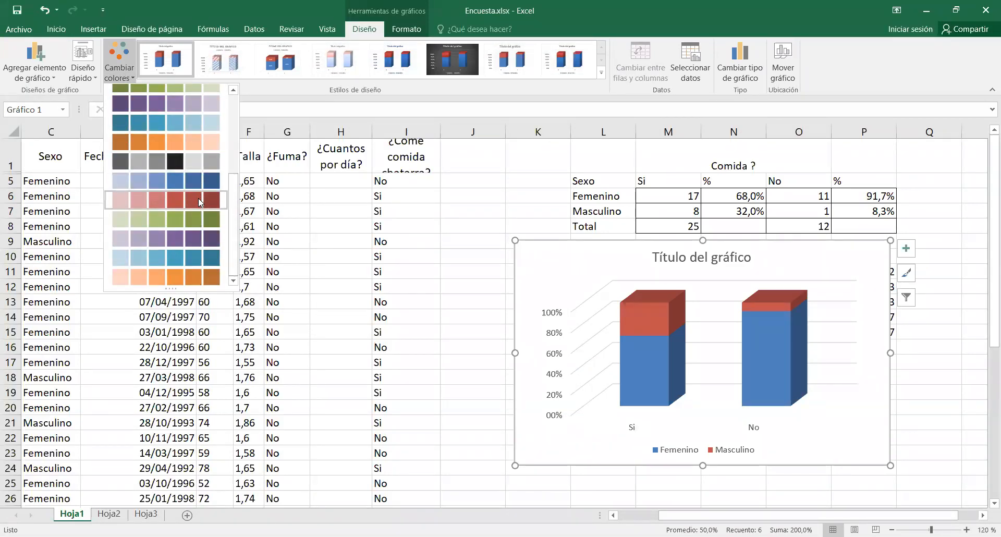
pyautogui.click(198, 199)
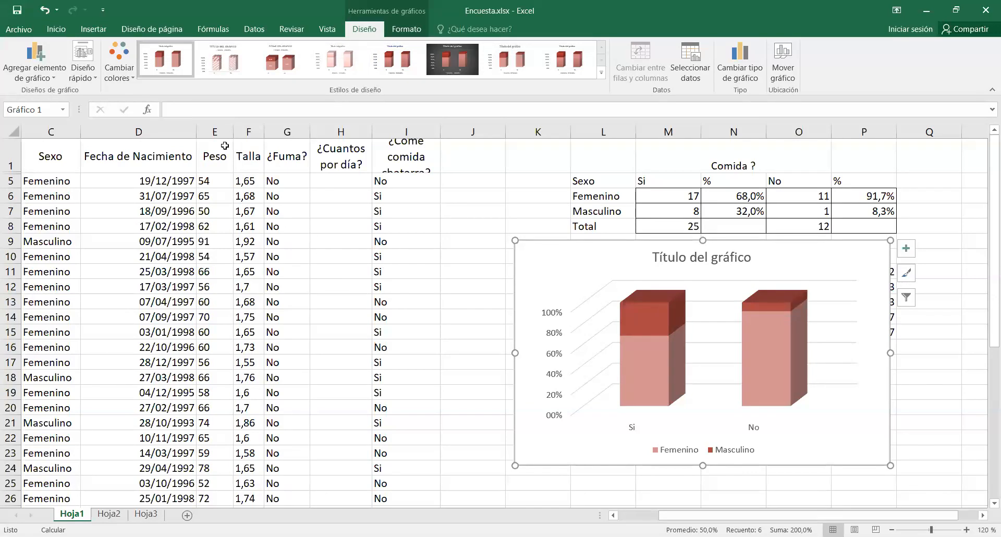
# Add data labels showing values to the chart columns, trying the category name option on the Femenino labels.
pyautogui.click(44, 72)
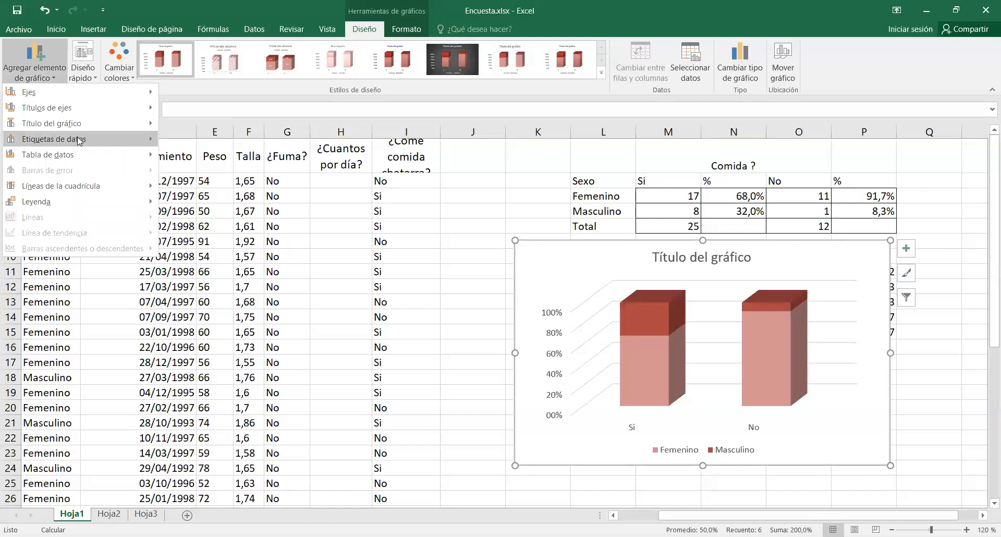
pyautogui.moveTo(79, 140)
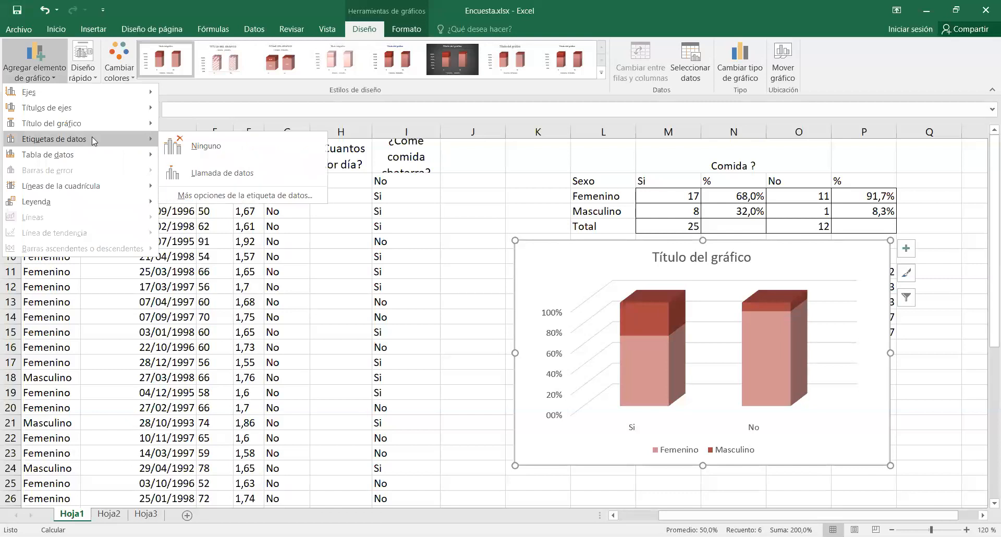
pyautogui.click(191, 194)
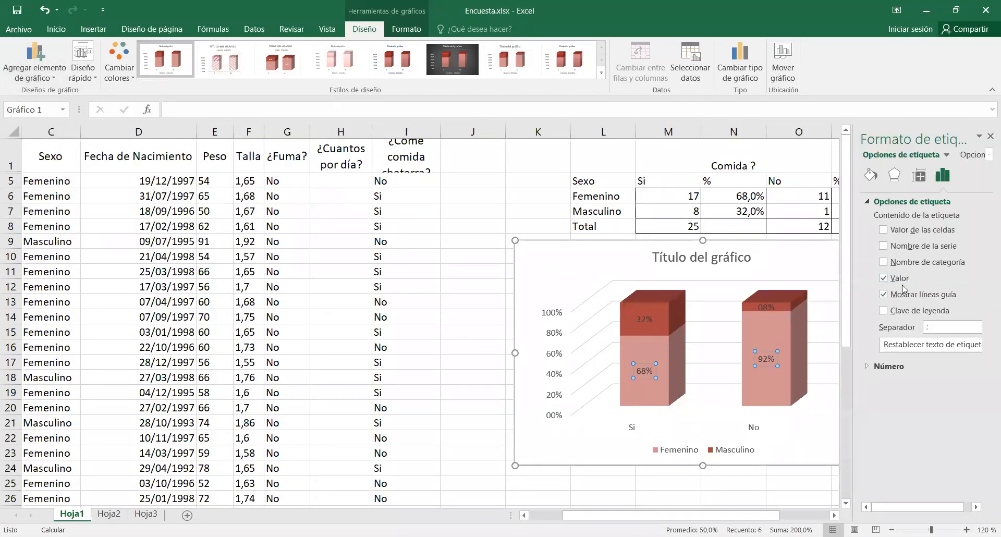
pyautogui.click(884, 262)
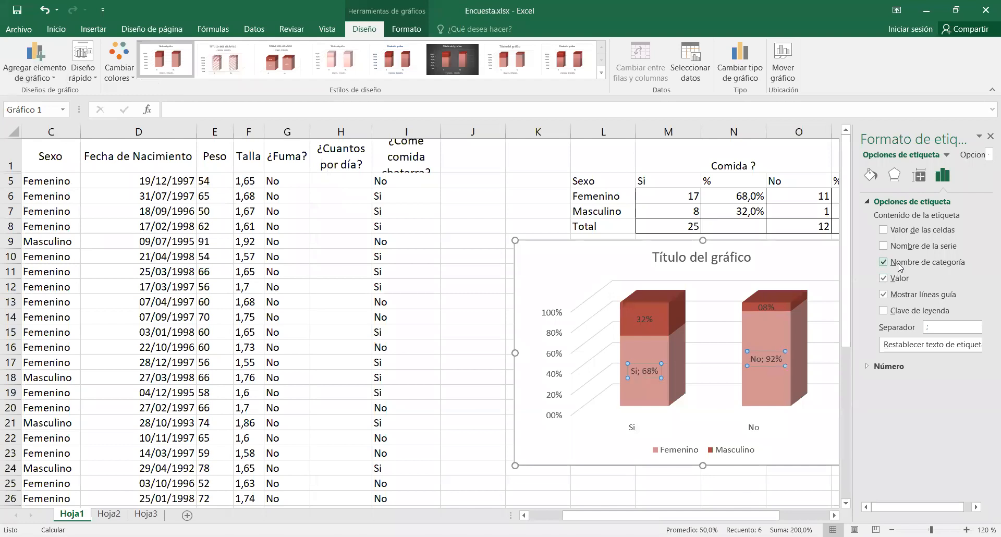
pyautogui.click(900, 263)
pyautogui.click(991, 137)
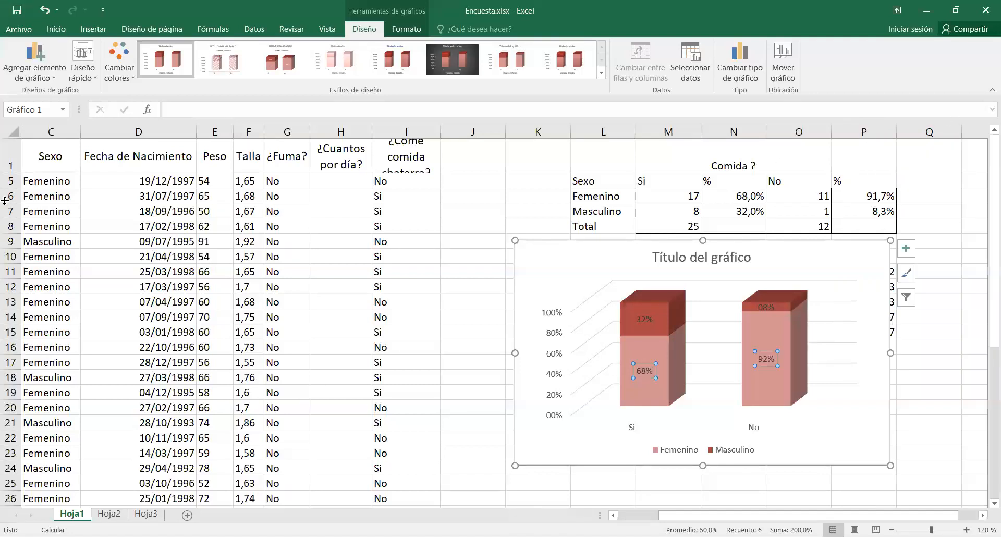
# Undo the data labels added to the chart.
pyautogui.click(46, 11)
pyautogui.click(46, 11)
pyautogui.click(46, 10)
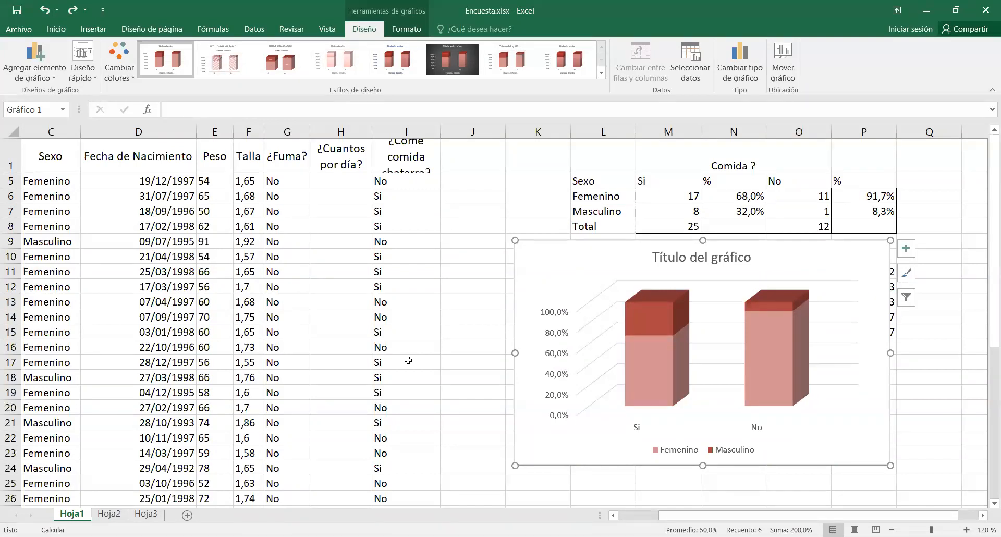
# Shift the chart slightly left and set its vertical axis major unit to 0,3.
pyautogui.moveTo(576, 245); pyautogui.dragTo(540, 246)
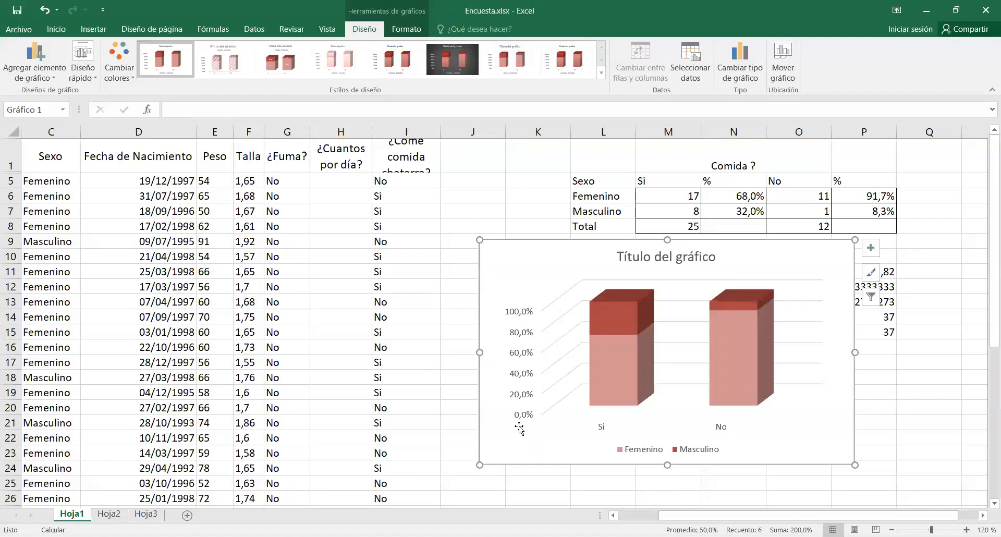
pyautogui.click(522, 358)
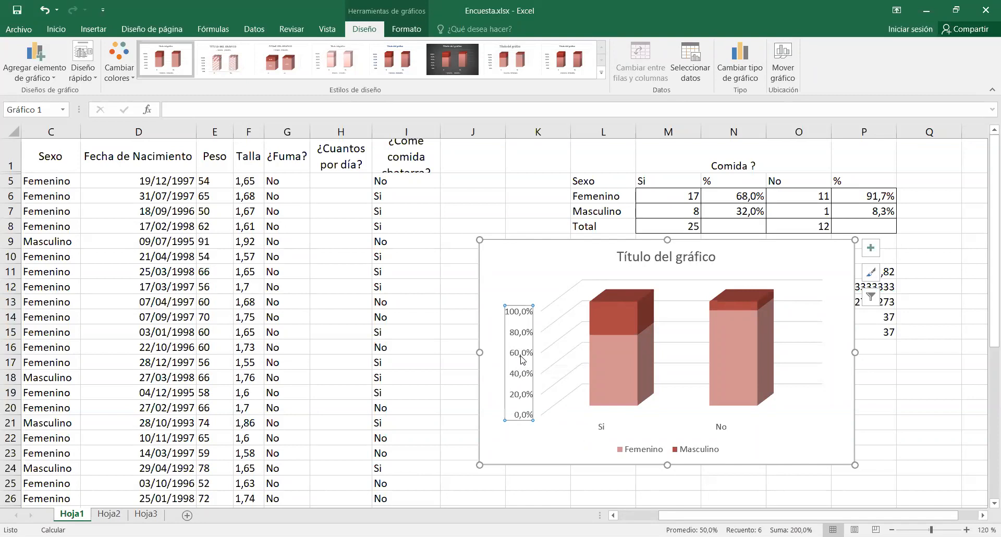
pyautogui.rightClick(522, 358)
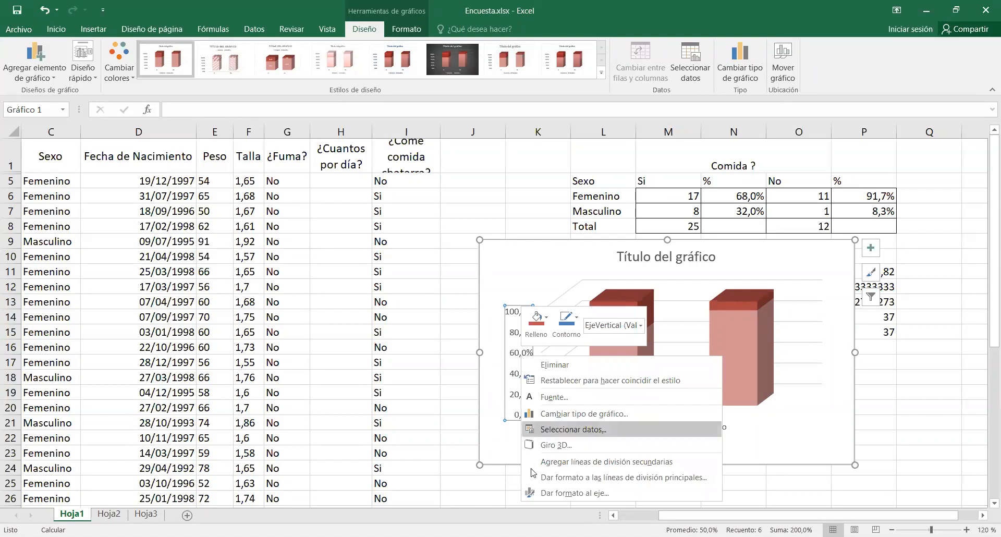
pyautogui.click(551, 493)
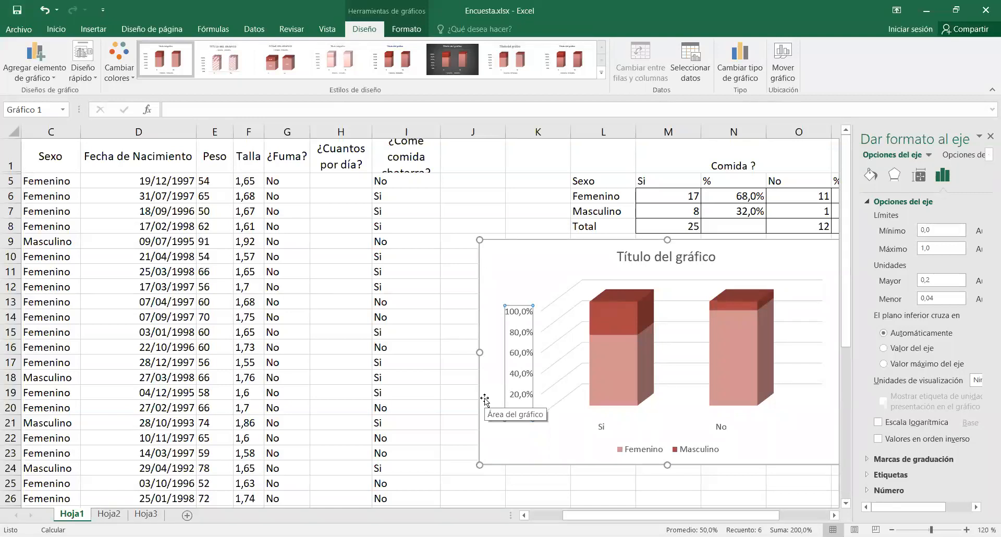
pyautogui.click(939, 280)
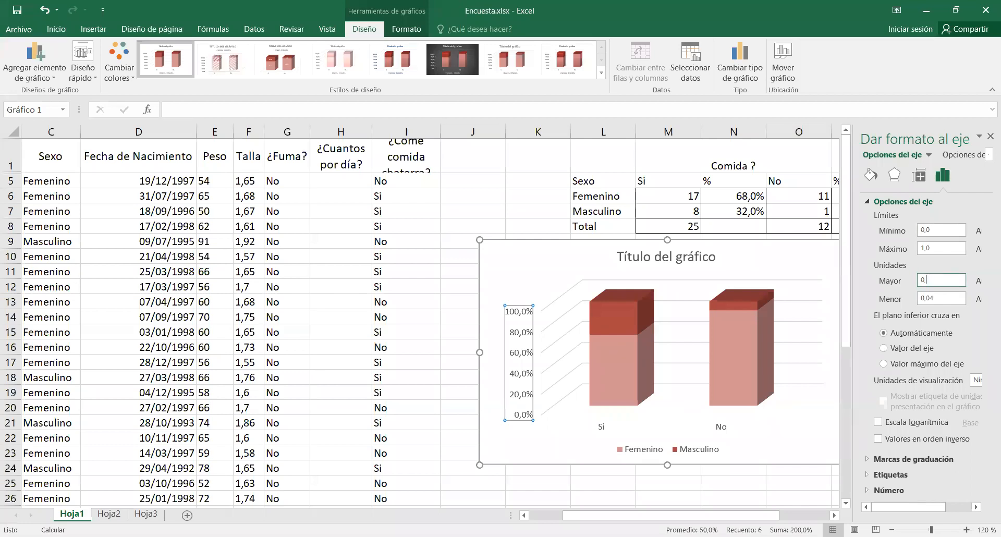
pyautogui.write('3')
pyautogui.click(946, 248)
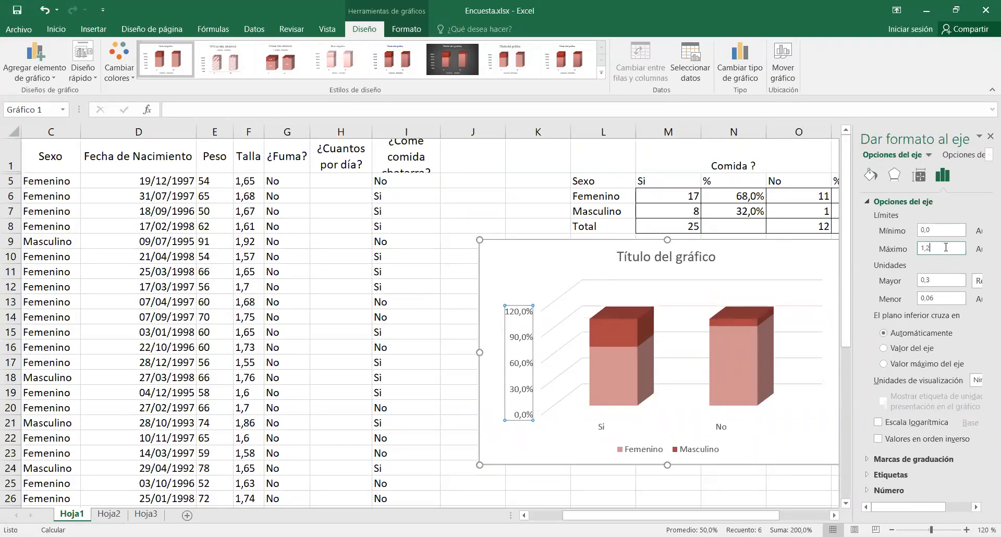
# Set the vertical axis major unit to 0,15 and finish formatting the axis.
pyautogui.click(954, 282)
pyautogui.write('15')
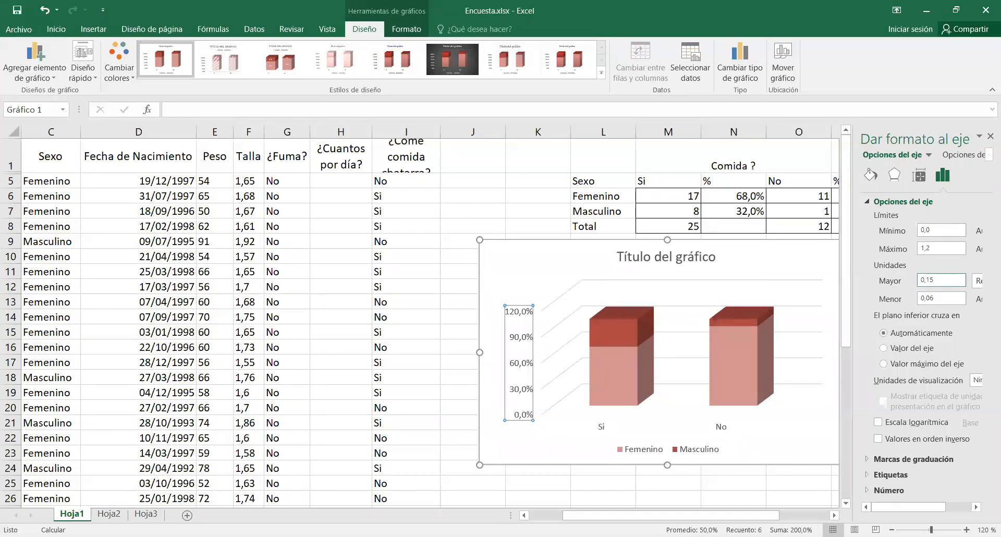
pyautogui.click(955, 299)
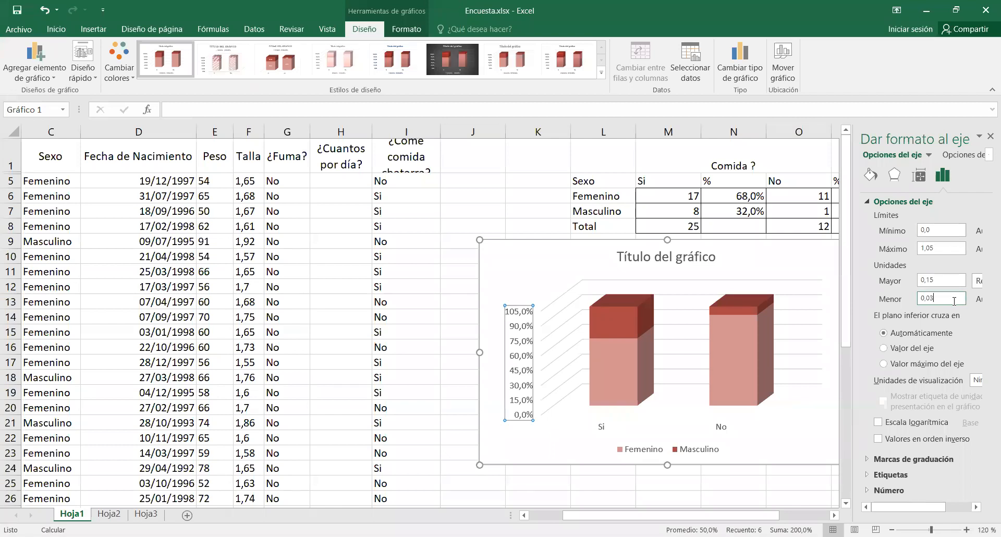
pyautogui.click(989, 138)
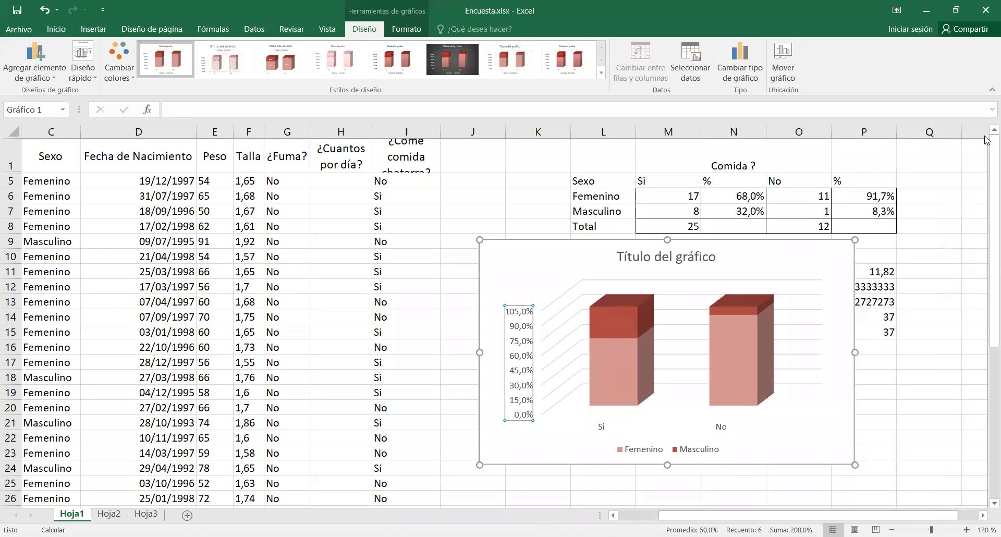
# Reposition the chart just below the Total row of the Comida ? table, spanning about columns K to P.
pyautogui.click(693, 259)
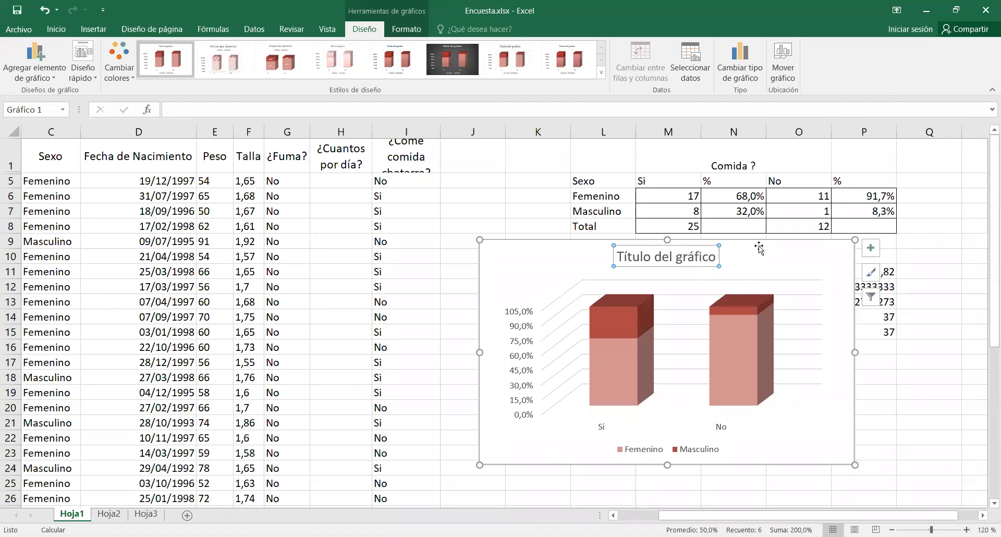
pyautogui.moveTo(757, 244); pyautogui.dragTo(790, 254)
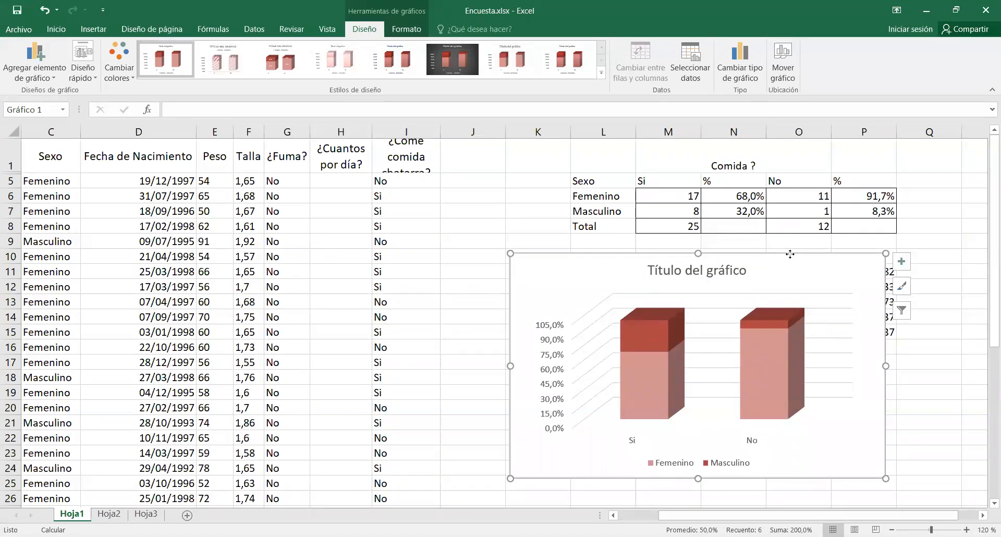
pyautogui.moveTo(790, 254); pyautogui.dragTo(793, 386)
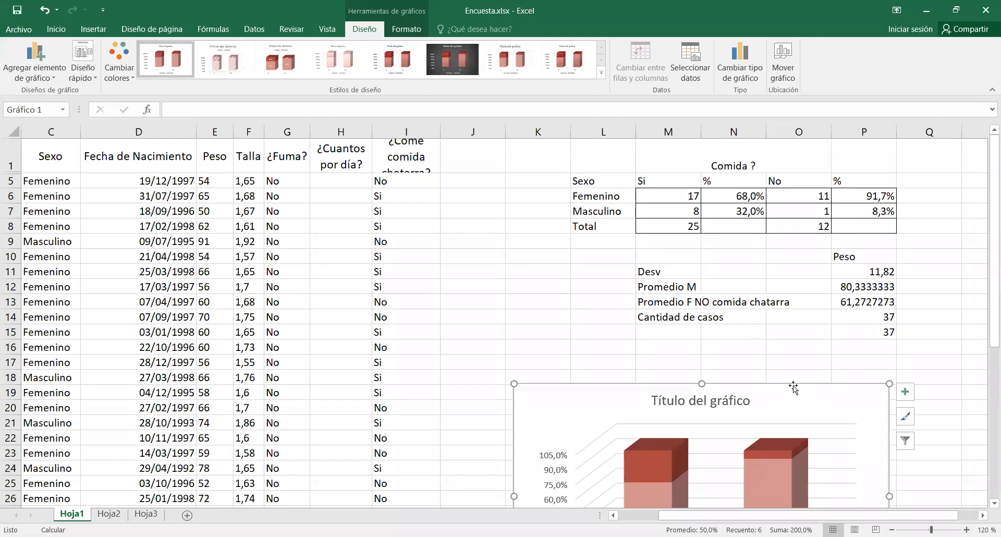
pyautogui.moveTo(793, 387); pyautogui.dragTo(813, 255)
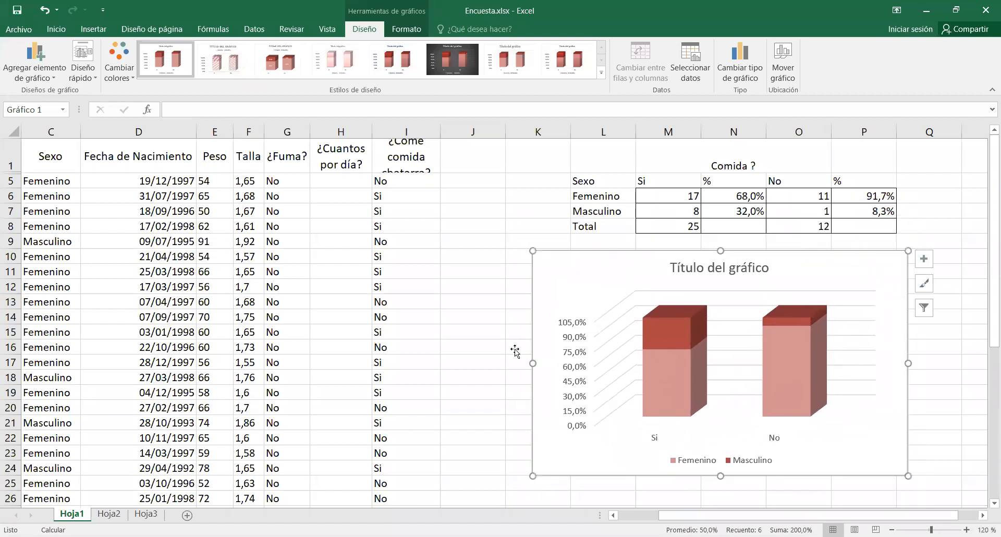
# Format the chart's vertical axis with a major unit of 0,25 and a maximum of 1,0.
pyautogui.click(573, 357)
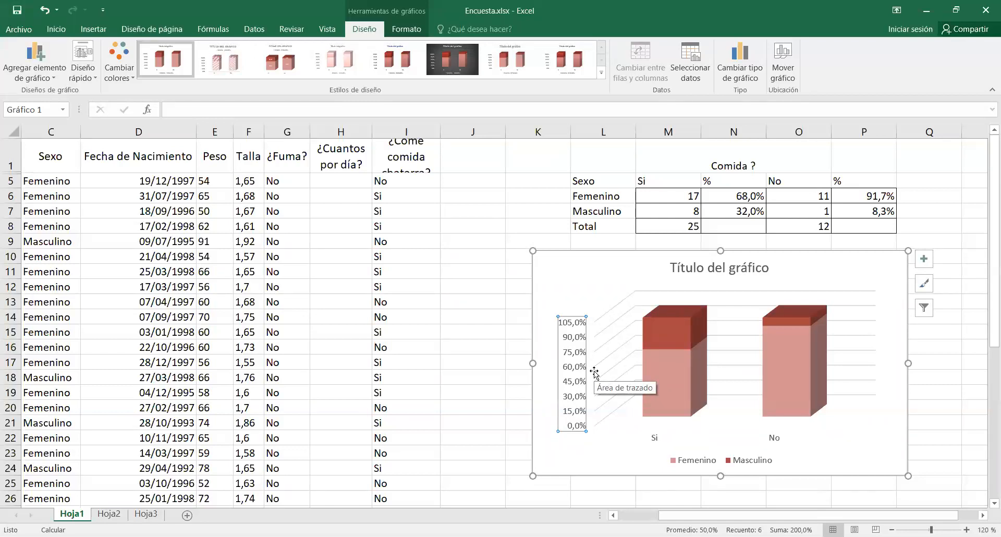
pyautogui.rightClick(564, 343)
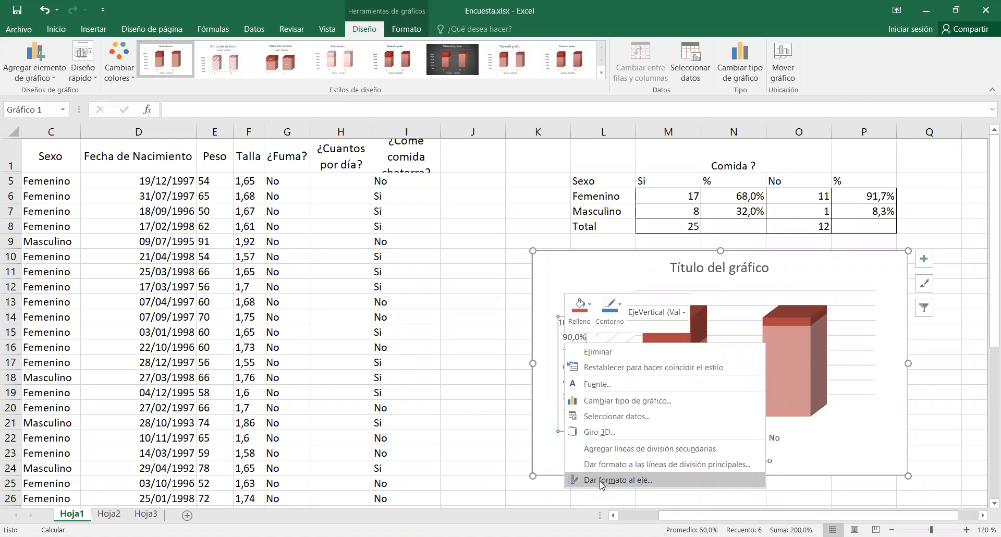
pyautogui.click(600, 481)
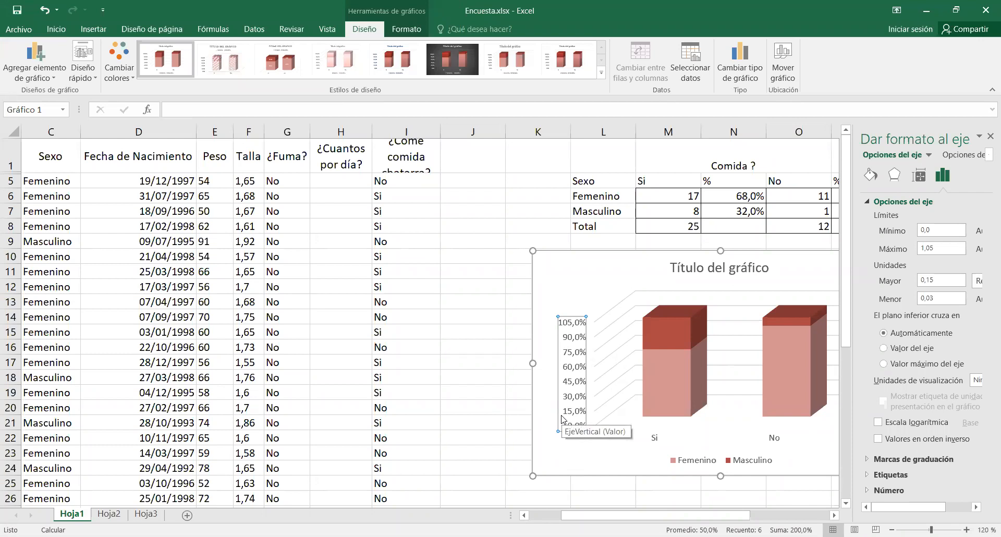
pyautogui.click(944, 281)
pyautogui.press('BackSpace')
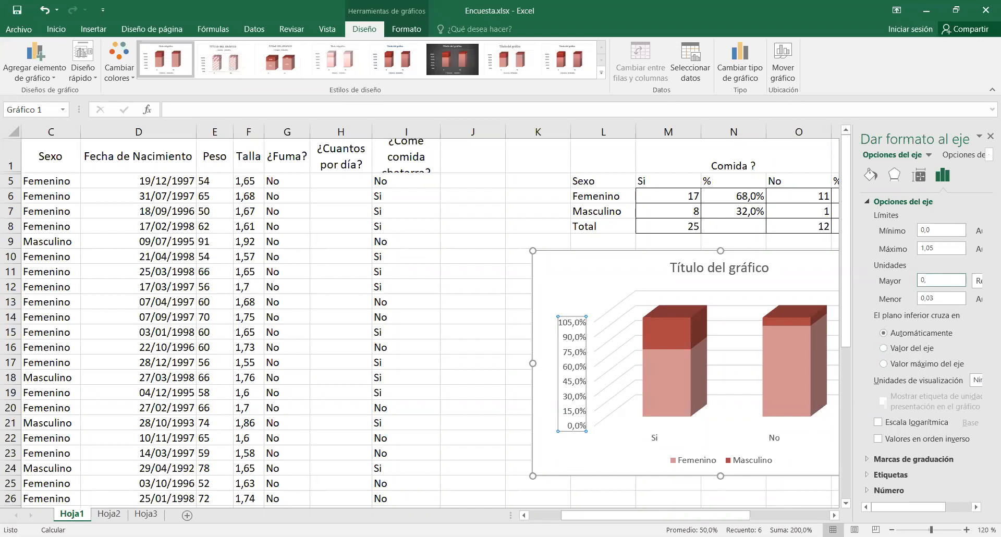
pyautogui.write('5')
pyautogui.click(944, 249)
pyautogui.press('BackSpace')
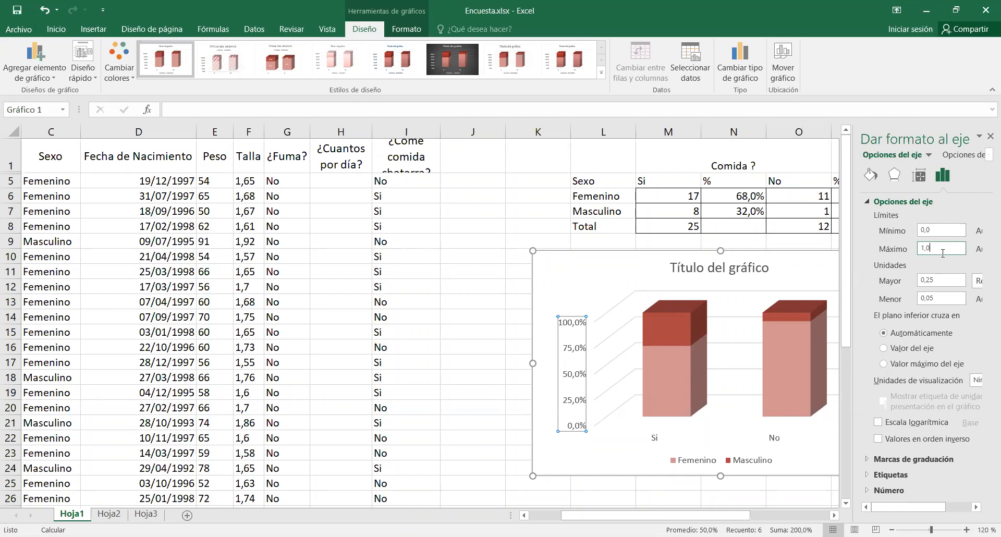
pyautogui.click(991, 136)
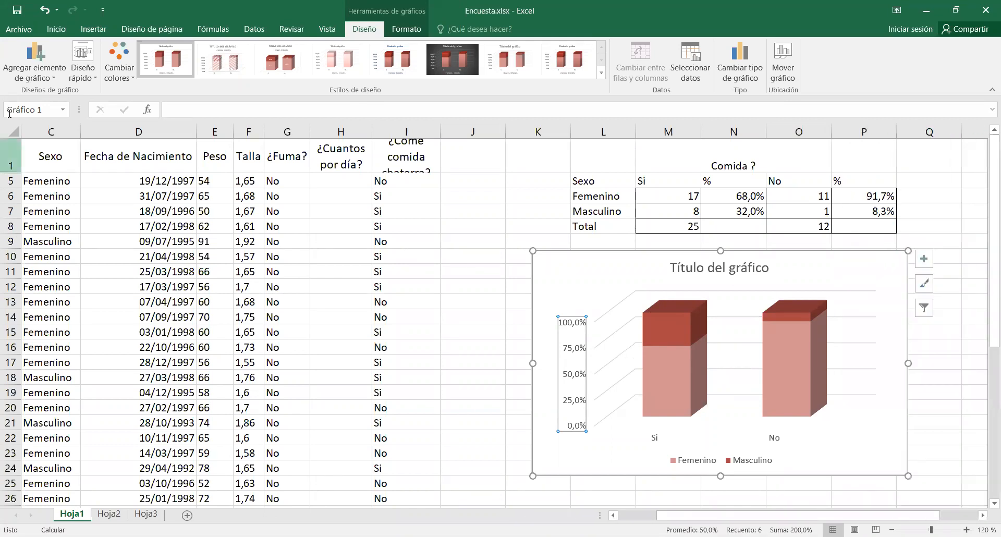
# Add data labels showing the values to both series of the chart.
pyautogui.click(32, 79)
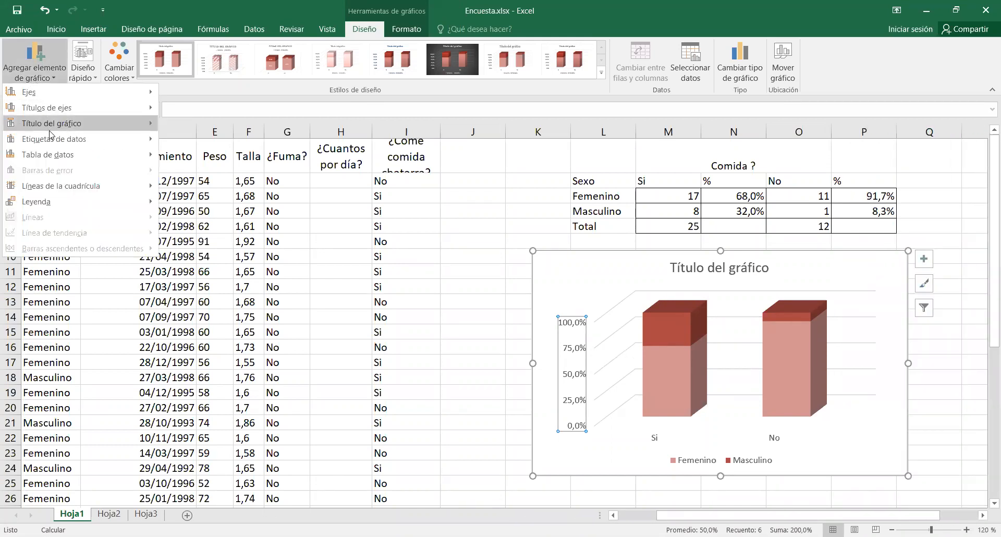
pyautogui.moveTo(50, 139)
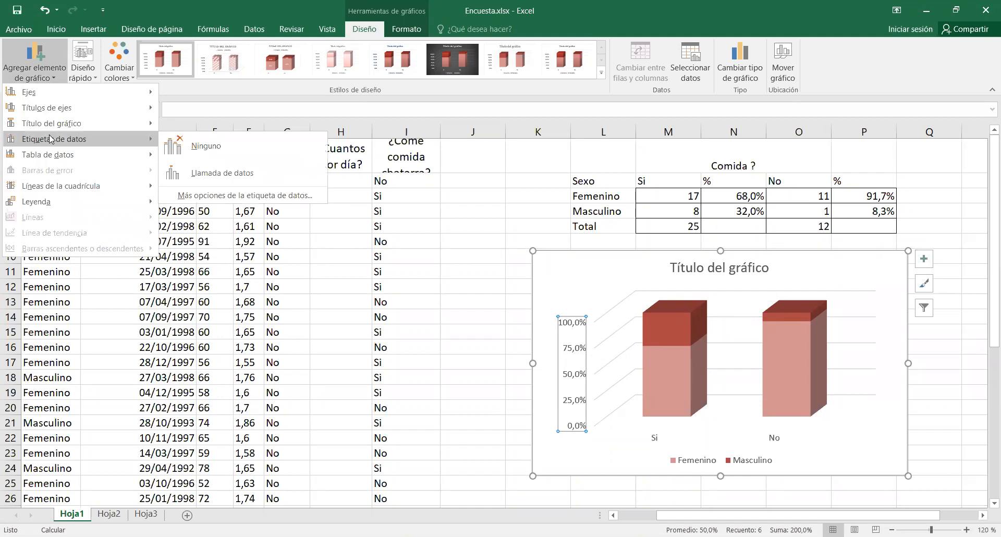
pyautogui.click(270, 196)
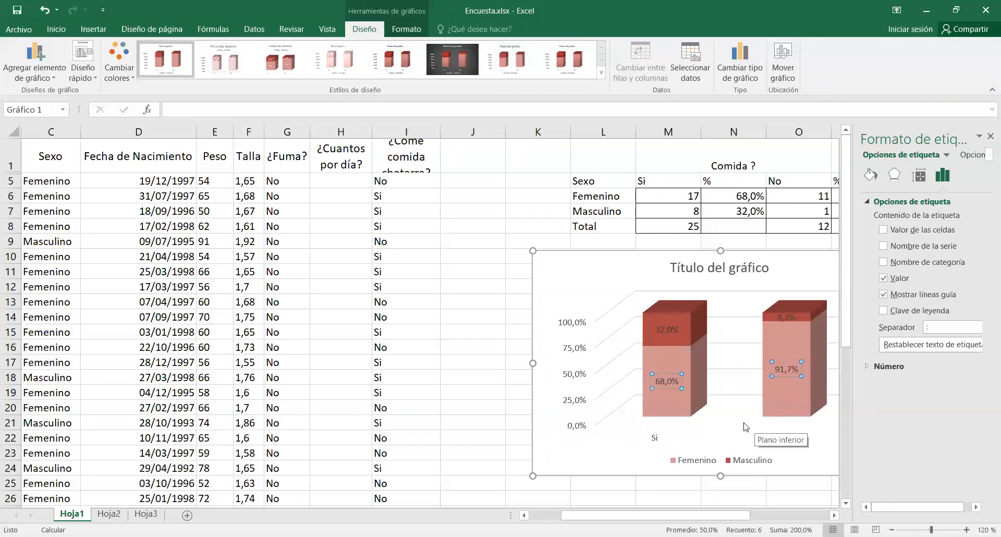
pyautogui.click(991, 136)
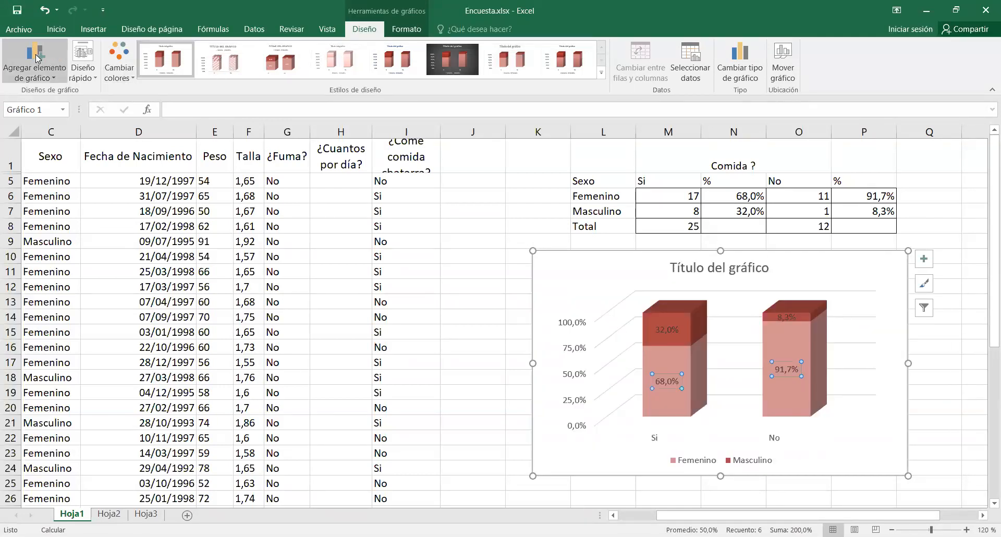
# Add a primary horizontal axis title to the chart.
pyautogui.click(567, 254)
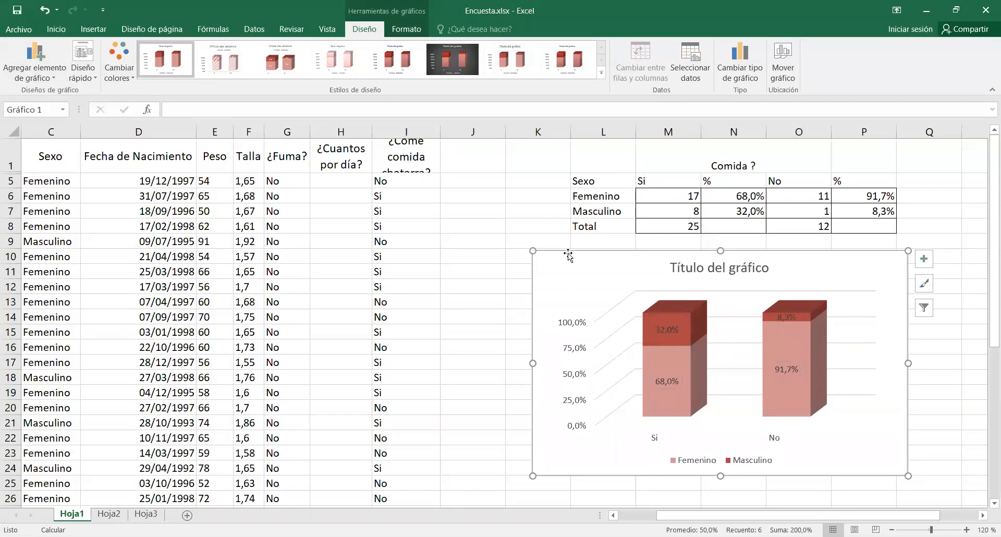
pyautogui.click(48, 79)
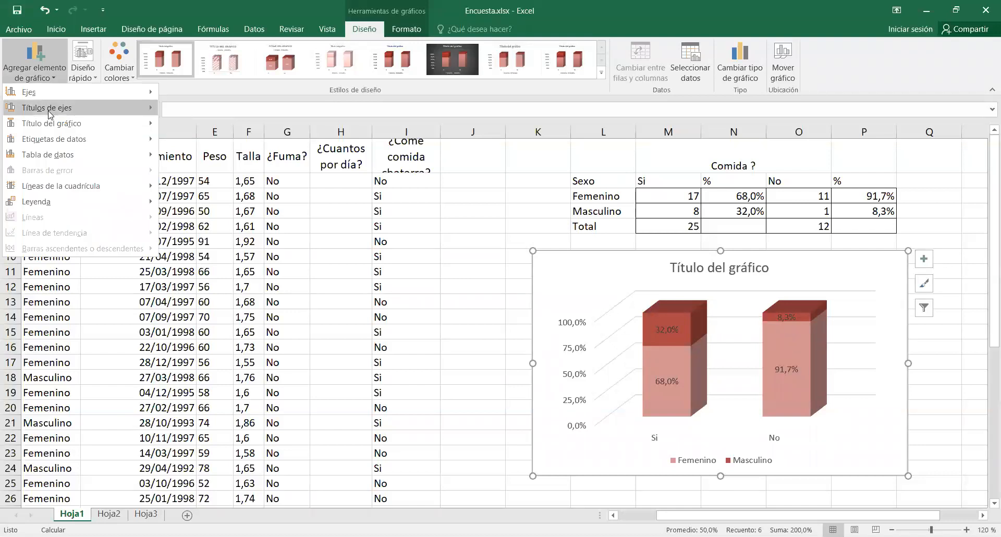
pyautogui.moveTo(51, 114)
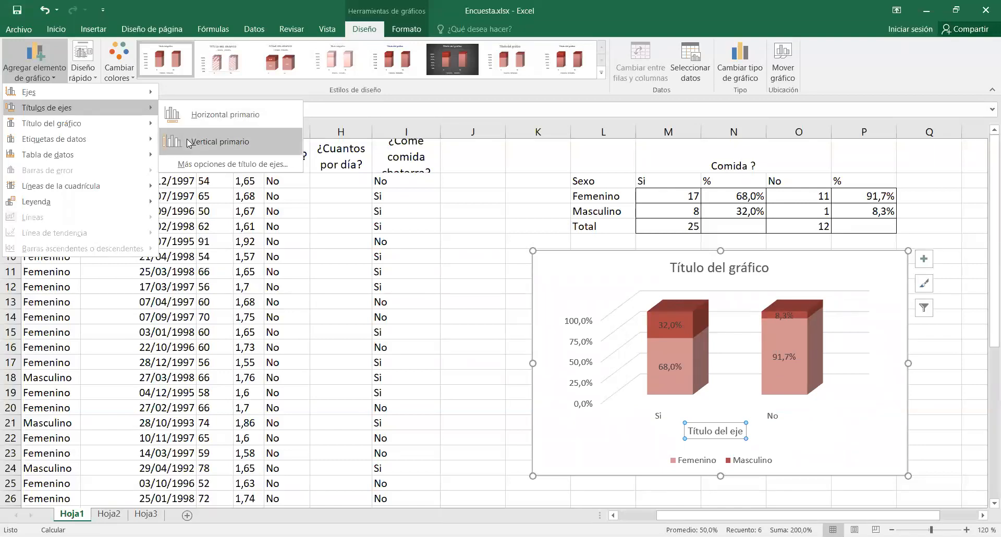
pyautogui.click(179, 113)
# Replace the horizontal axis title text with Comida Chatarra.
pyautogui.doubleClick(719, 430)
pyautogui.press('Delete')
pyautogui.press('Delete')
pyautogui.press('Delete')
pyautogui.press('Delete')
pyautogui.press('Delete')
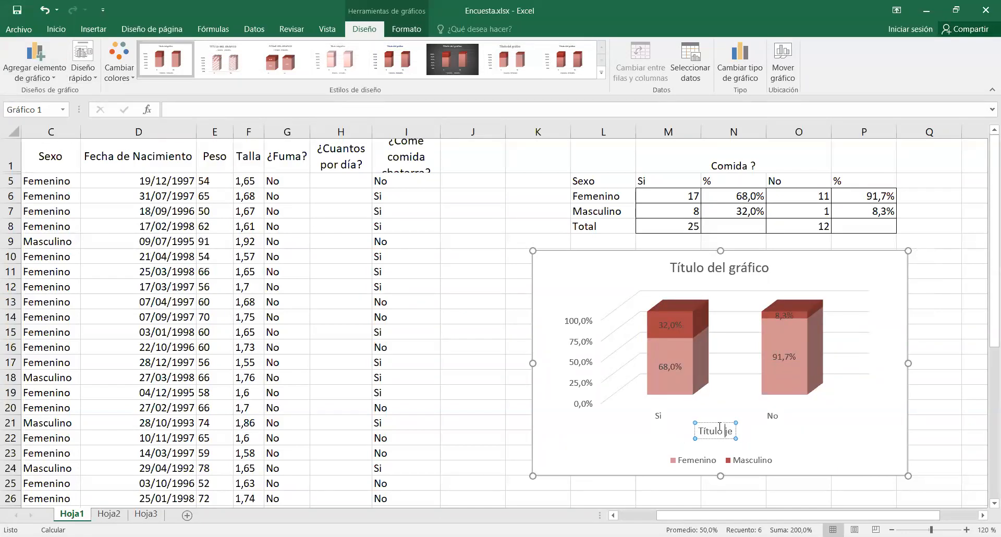
pyautogui.press('BackSpace')
pyautogui.press('BackSpace')
pyautogui.press('BackSpace')
pyautogui.press('BackSpace')
pyautogui.press('BackSpace')
pyautogui.press('BackSpace')
pyautogui.press('BackSpace')
pyautogui.write('Comida chatarr')
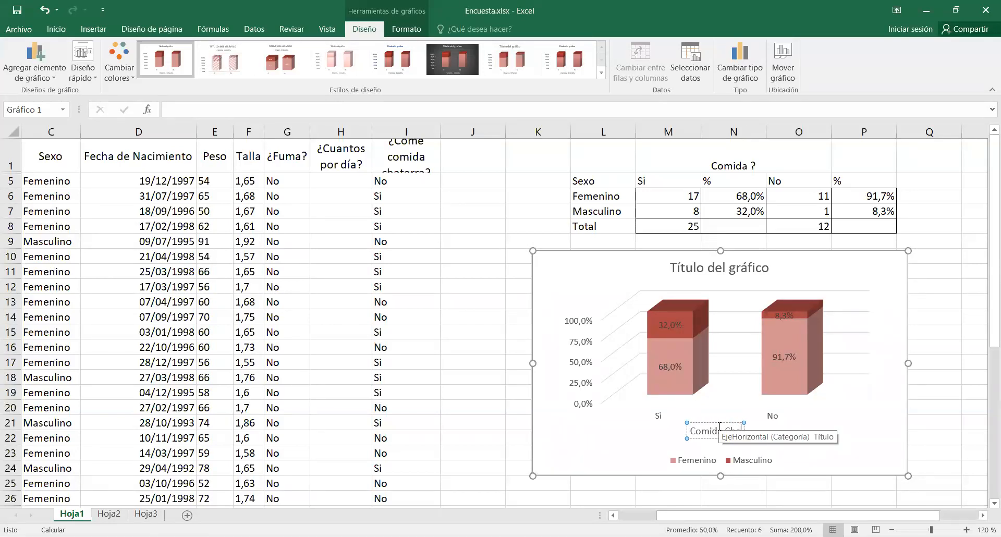
pyautogui.write('a')
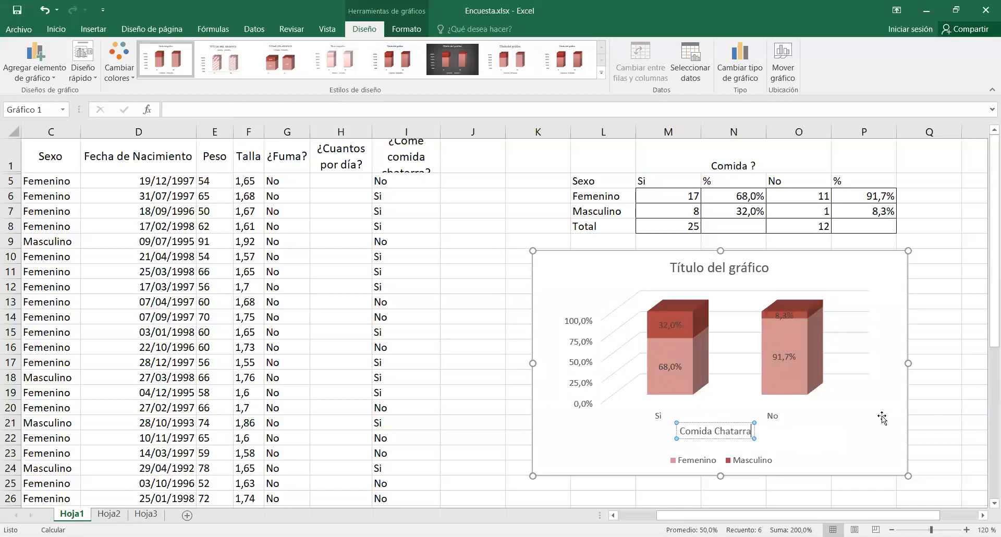
pyautogui.click(881, 419)
pyautogui.click(847, 463)
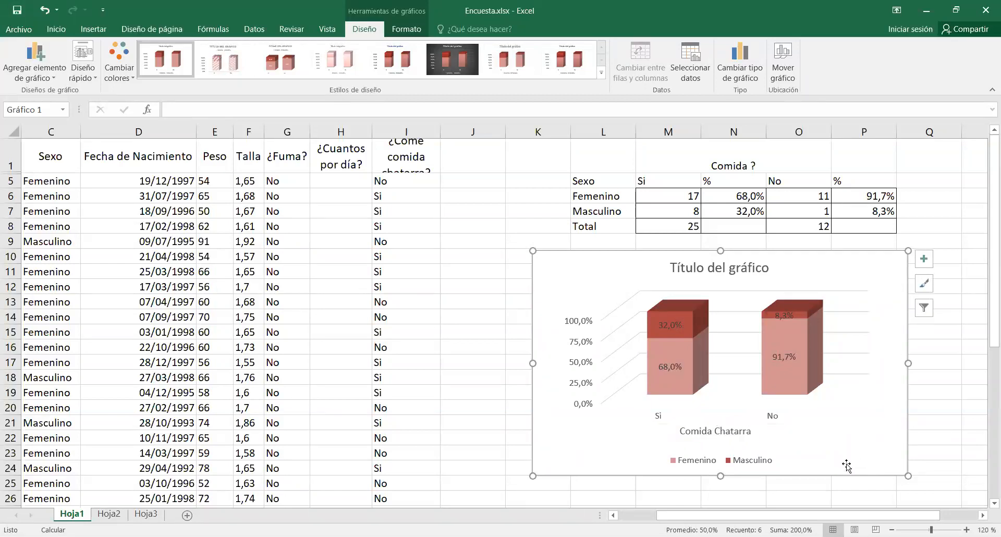
# Examine the options for the selected chart's elements, including data table, gridlines and legend position.
pyautogui.click(939, 419)
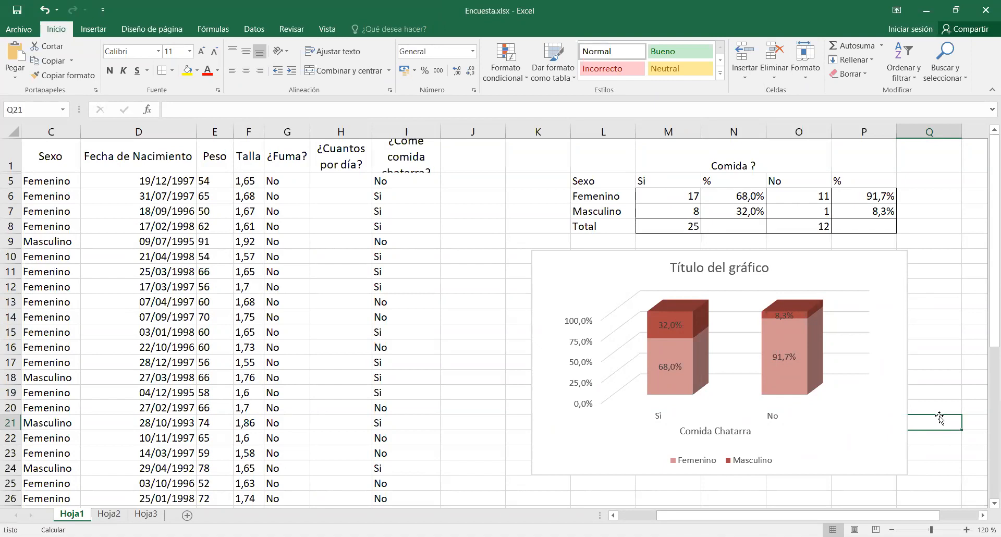
pyautogui.click(863, 241)
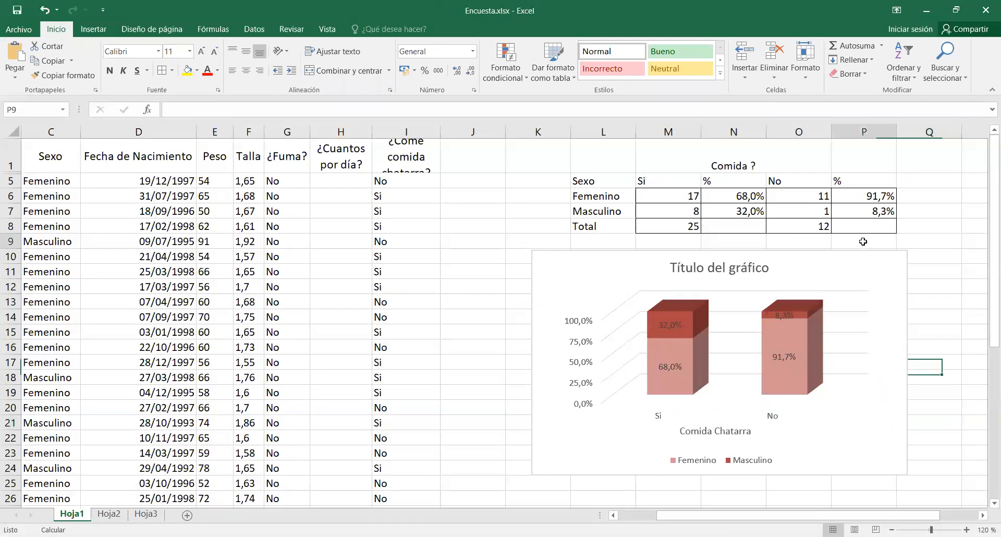
pyautogui.click(737, 254)
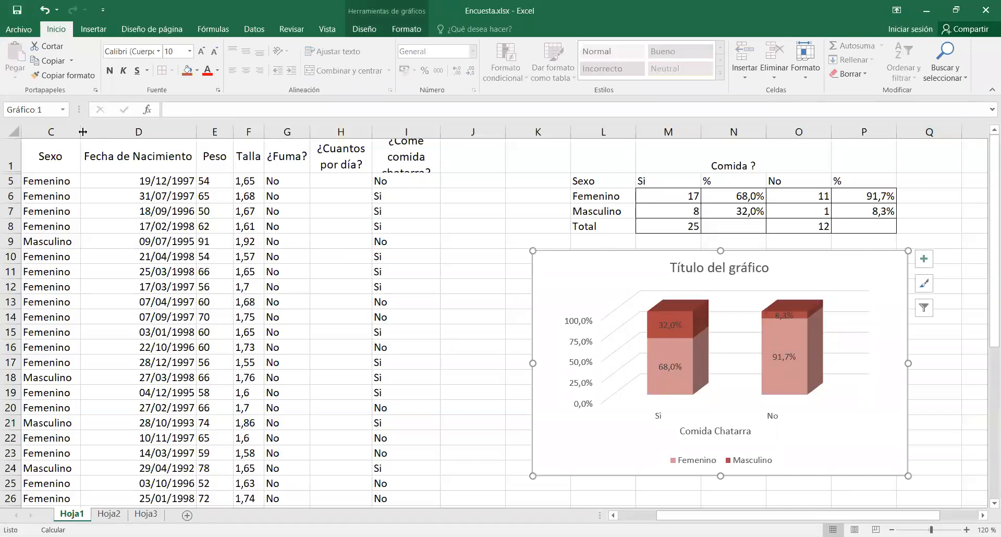
pyautogui.click(385, 31)
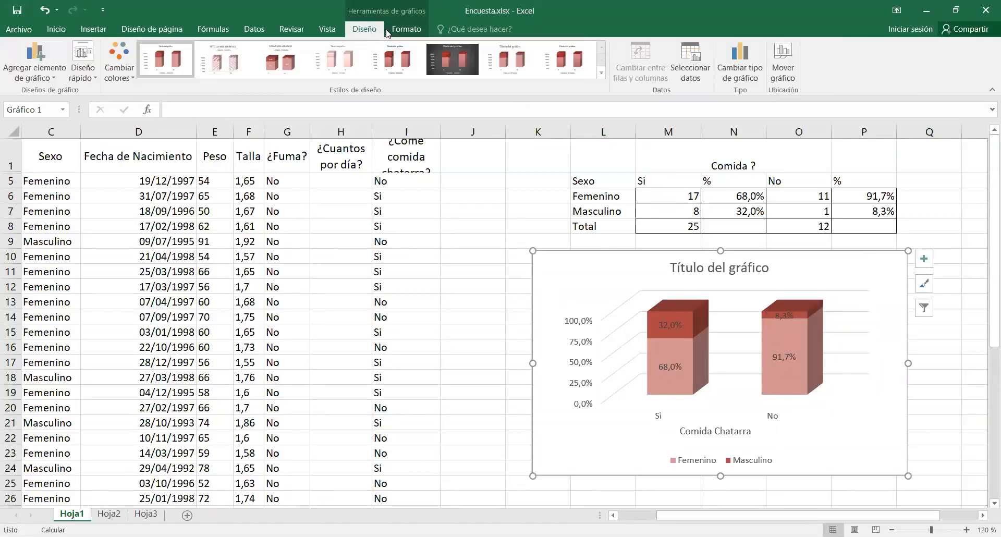
pyautogui.click(403, 30)
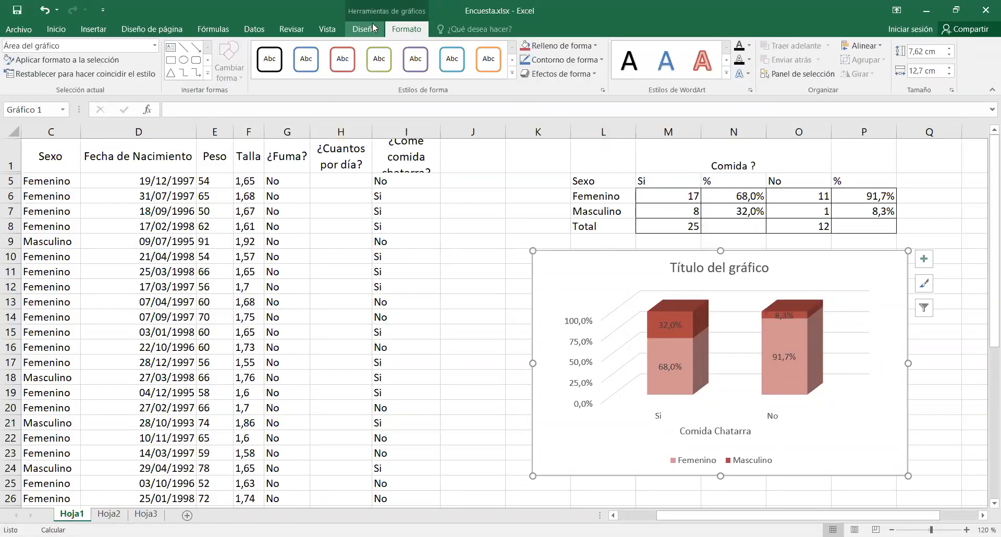
pyautogui.click(372, 28)
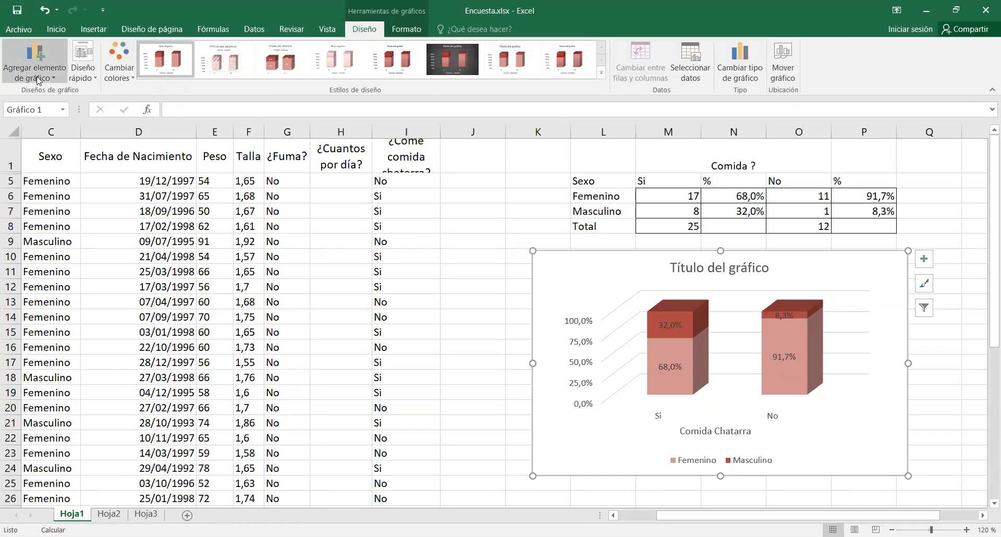
pyautogui.click(55, 71)
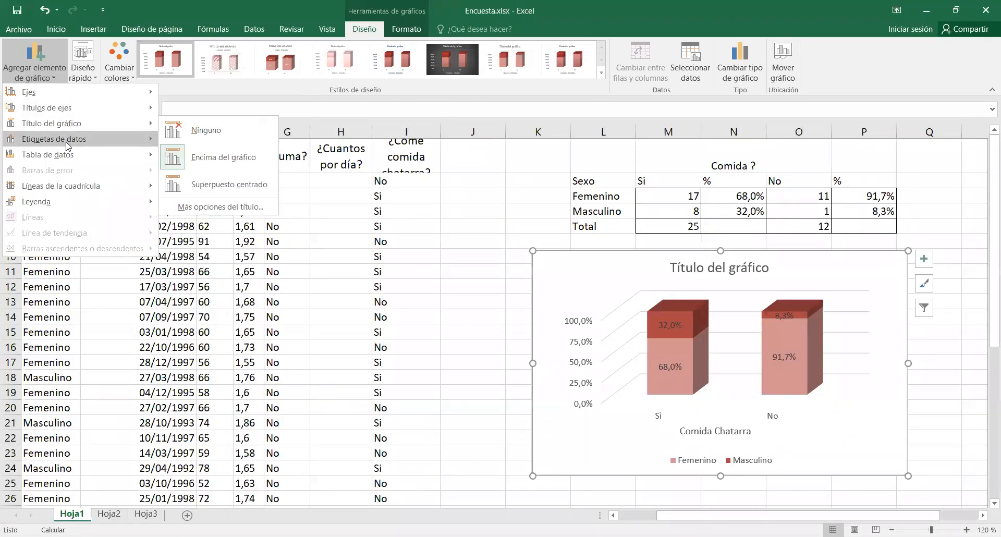
pyautogui.moveTo(67, 146)
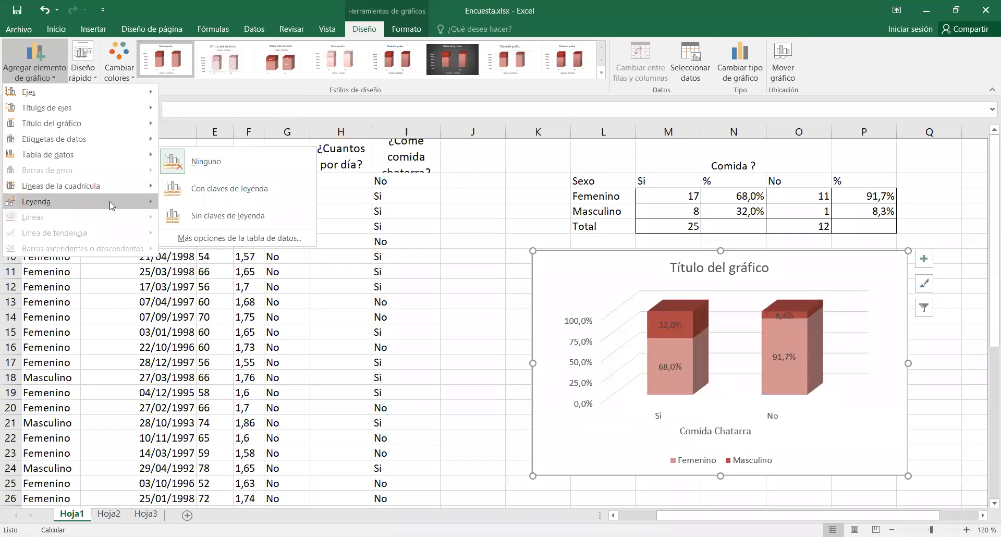
pyautogui.moveTo(111, 187)
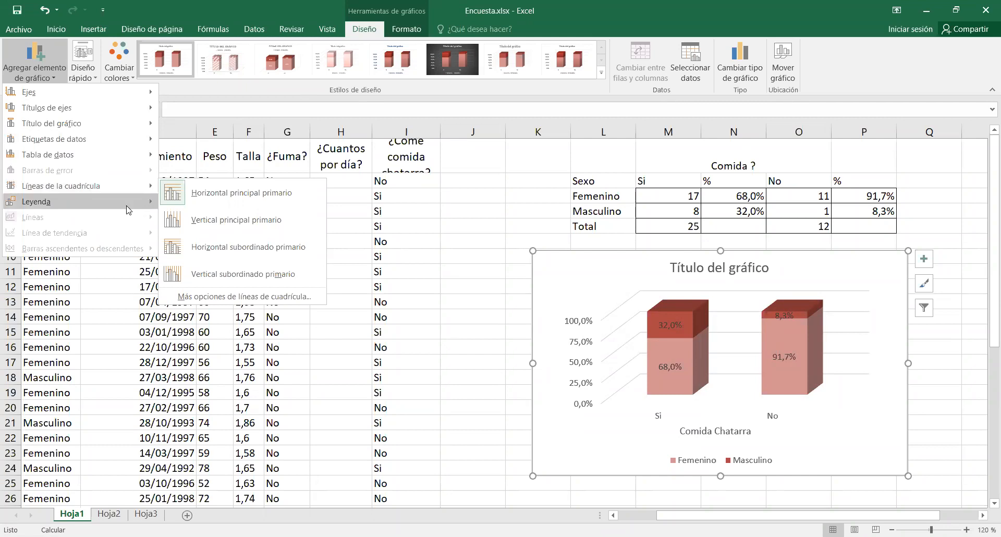
pyautogui.moveTo(128, 210)
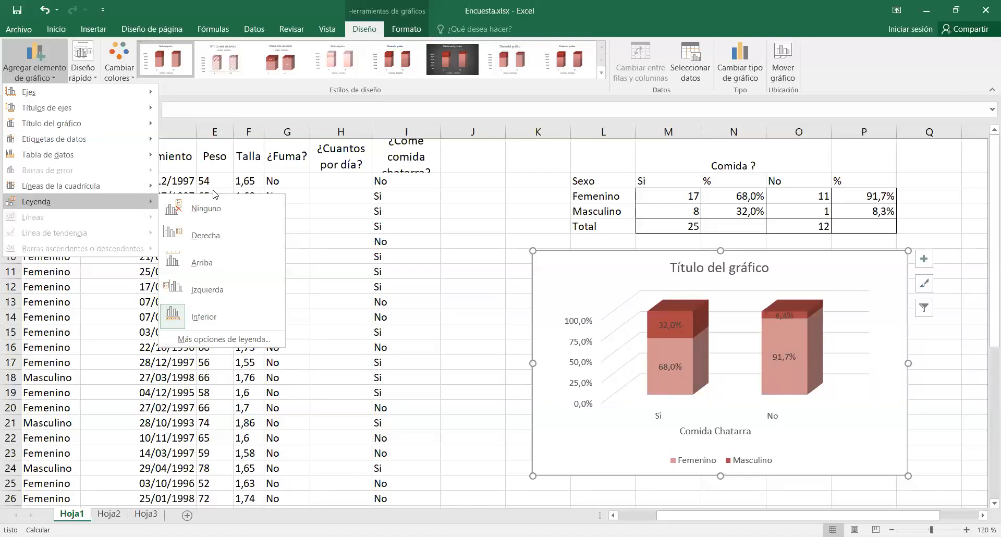
pyautogui.click(190, 95)
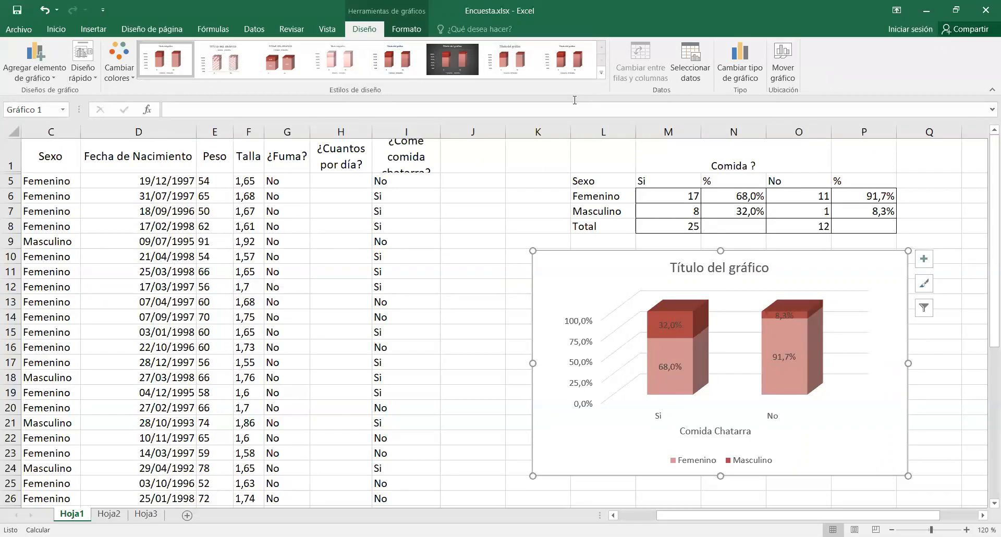
pyautogui.click(736, 64)
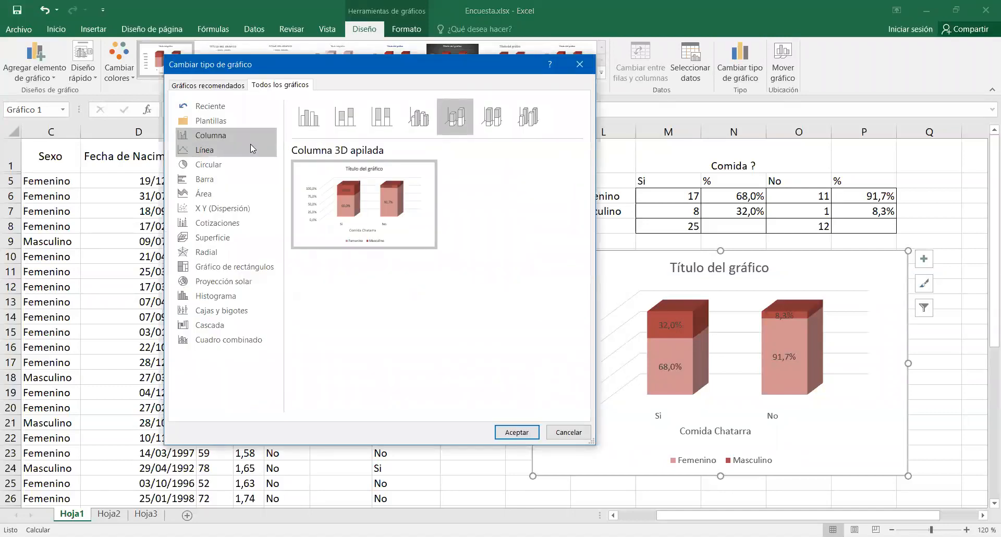
pyautogui.click(224, 179)
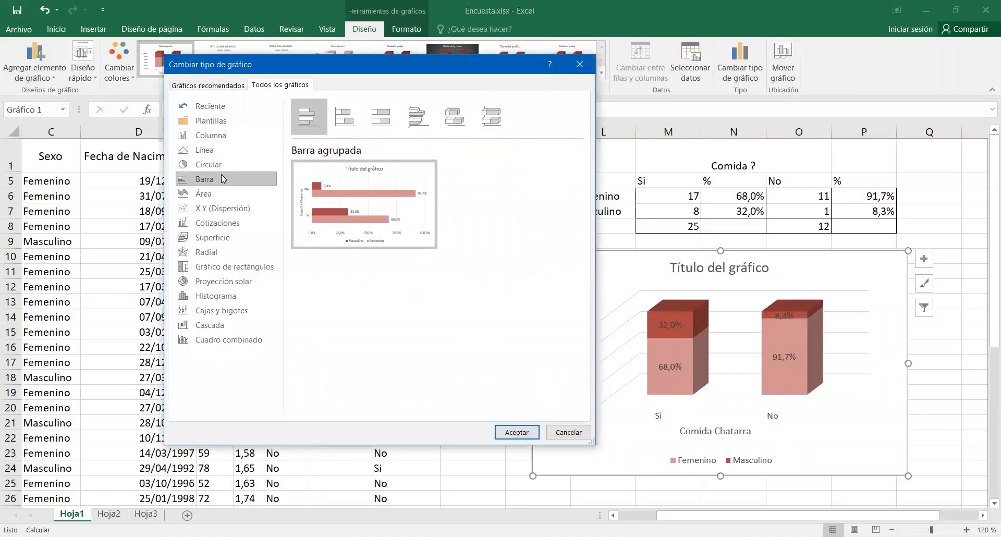
pyautogui.click(580, 65)
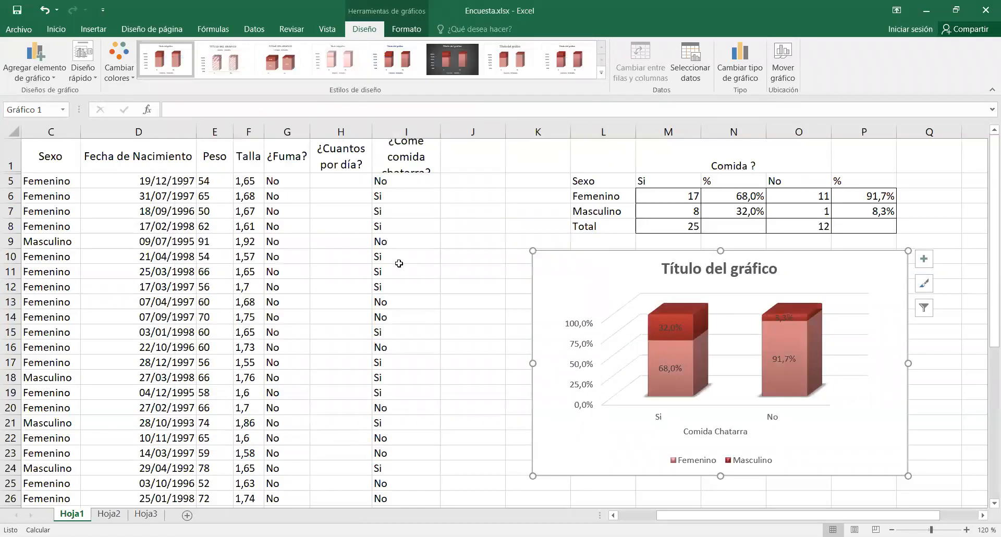
pyautogui.click(441, 274)
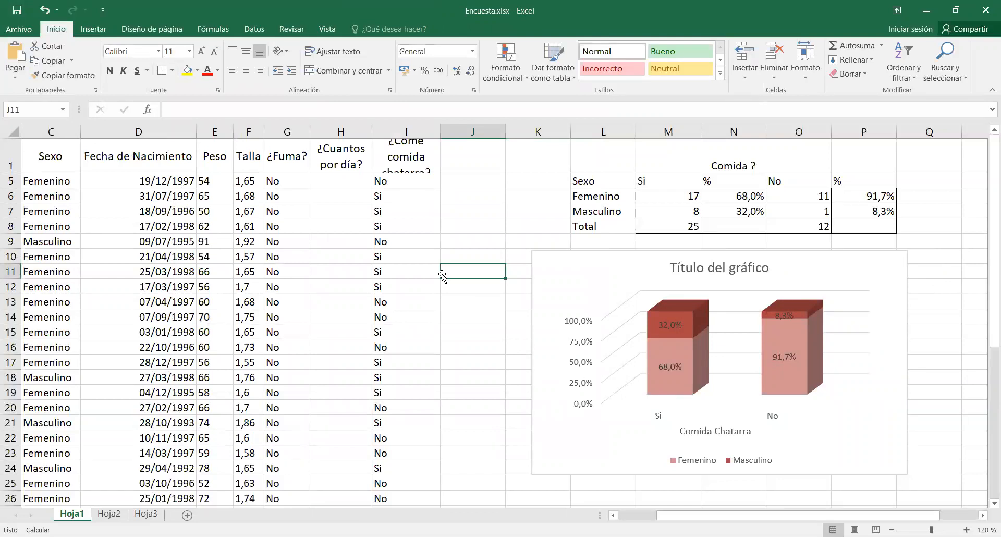
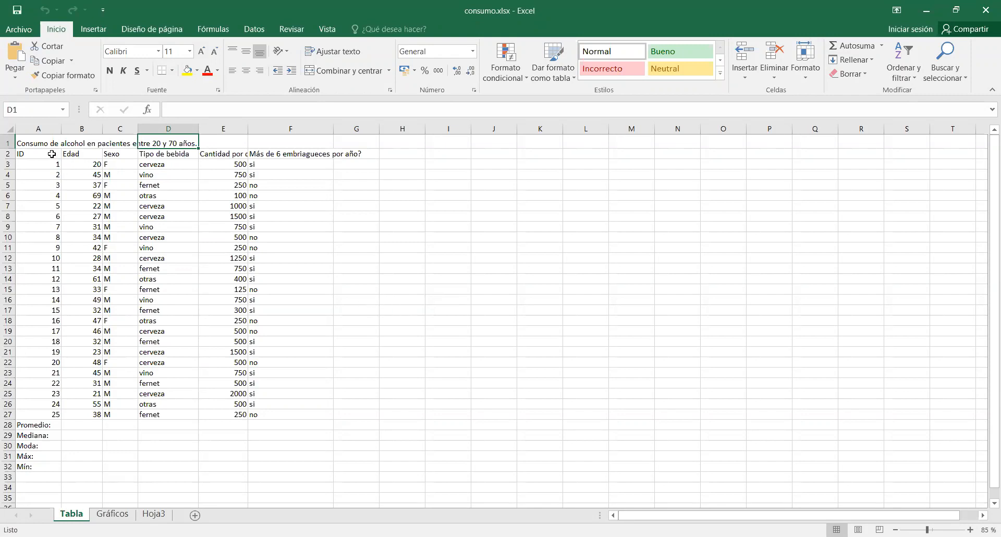
# Wrap the header text in cells A2:F2 and narrow the column on more than six drunken episodes per year.
pyautogui.click(52, 154)
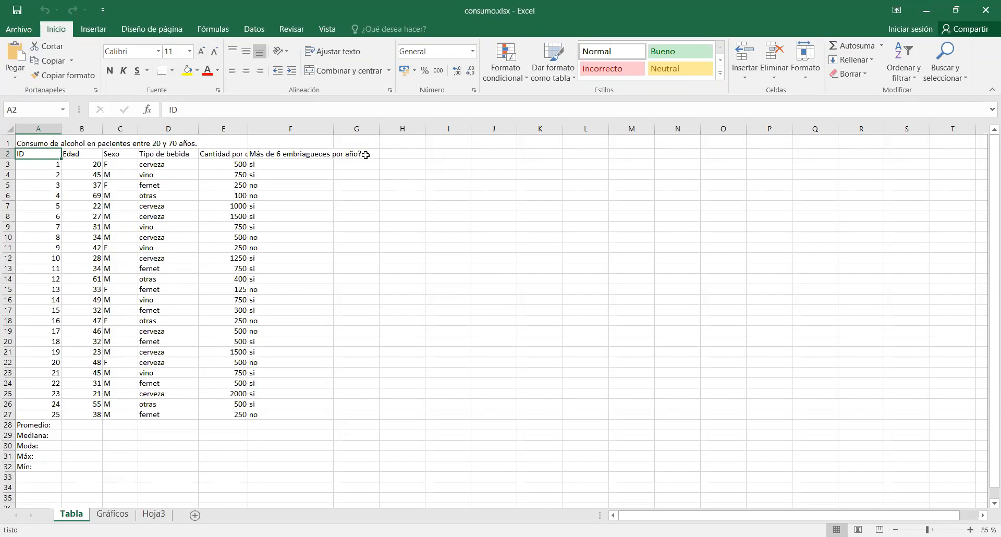
pyautogui.moveTo(314, 155); pyautogui.dragTo(42, 155)
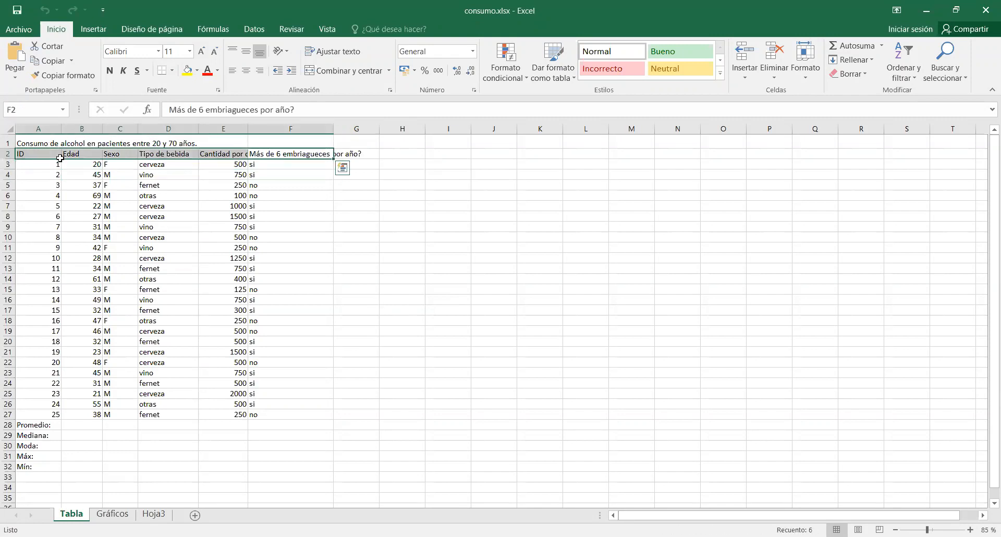
pyautogui.click(331, 51)
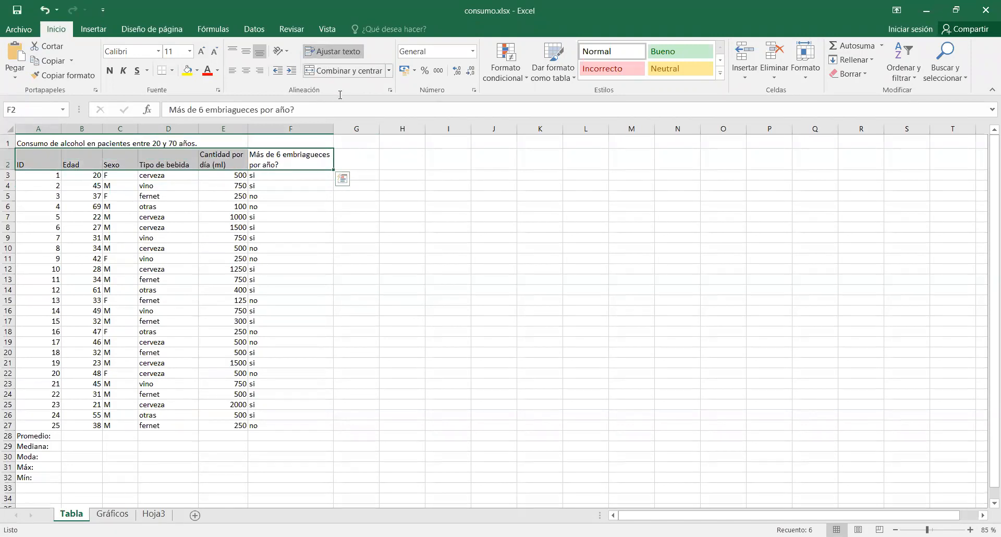
pyautogui.doubleClick(335, 129)
pyautogui.click(335, 129)
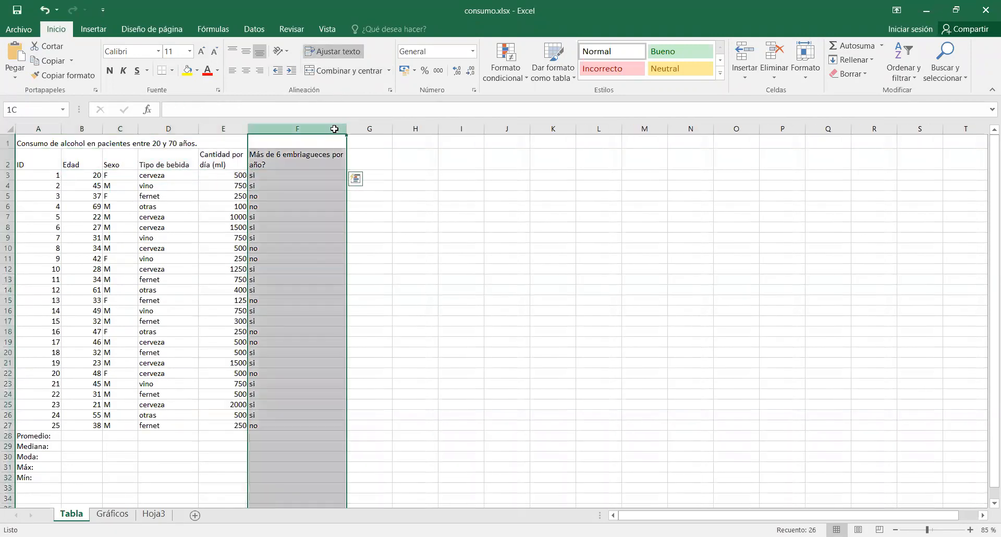
pyautogui.click(358, 154)
pyautogui.moveTo(345, 129); pyautogui.dragTo(295, 130)
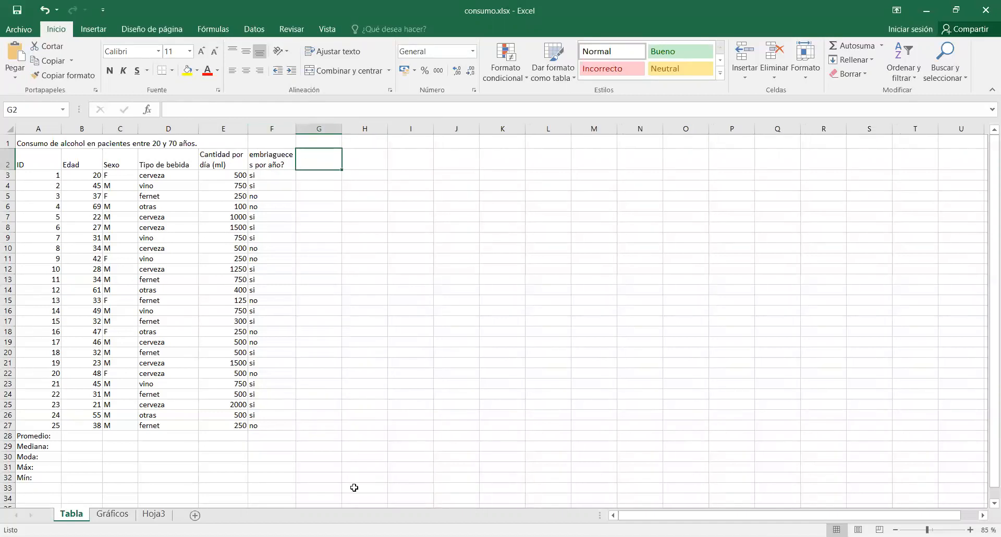
# Enter the header Habito >750ml in cell G2 for a new column beside the table.
pyautogui.click(362, 536)
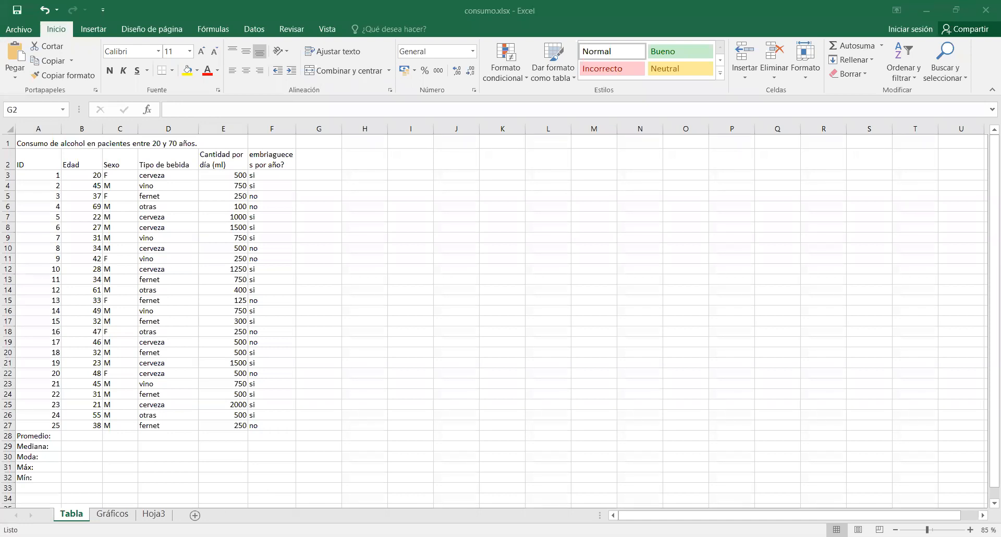
pyautogui.hotkey('alt', 'Tab')
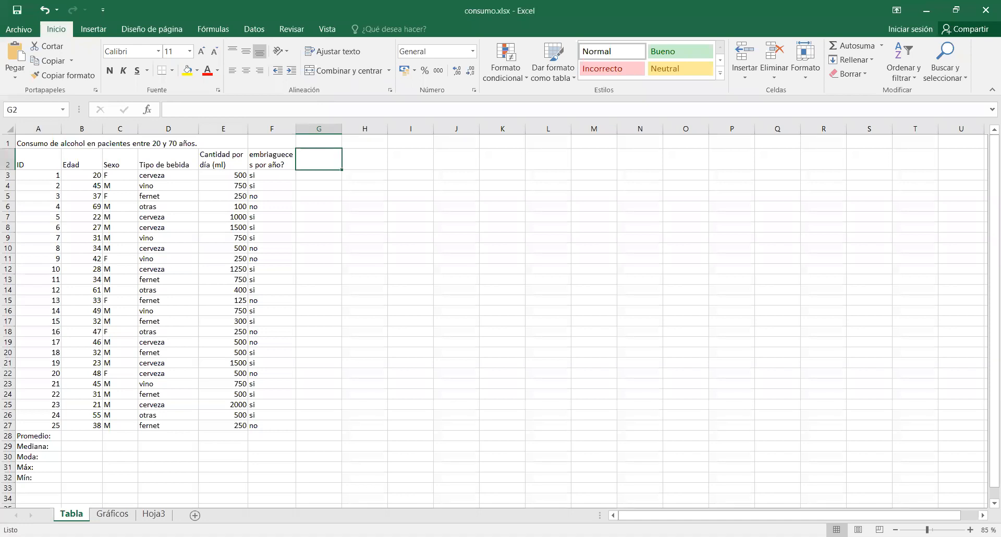
pyautogui.write('Habito a')
pyautogui.press('BackSpace')
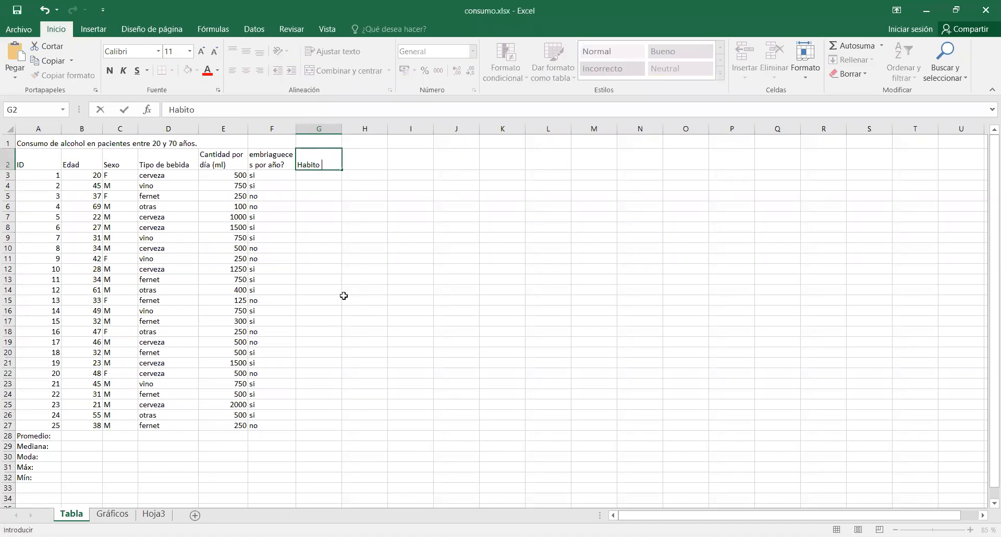
pyautogui.write('>750ml')
pyautogui.press('Return')
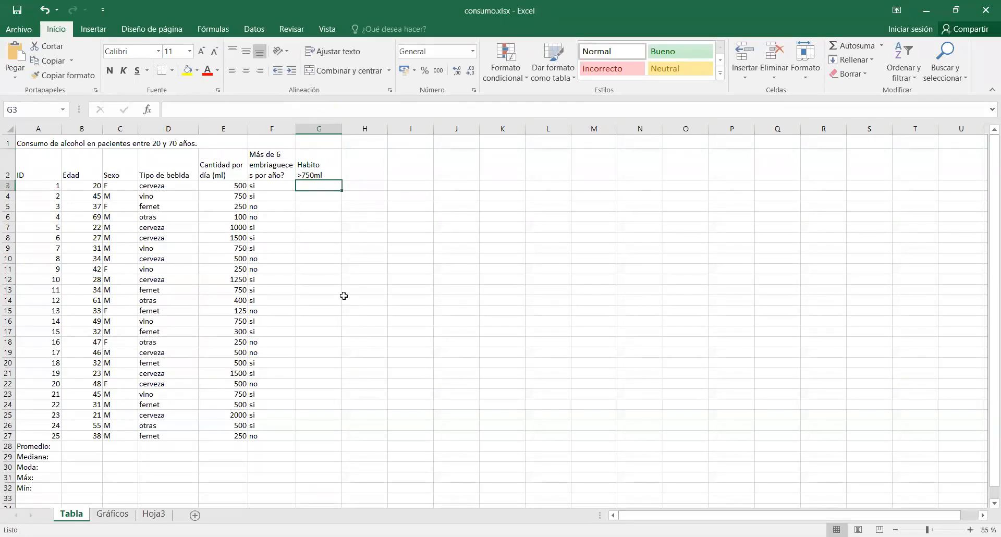
# Append (si) to the header in cell G2 so it reads Habito >750ml (si).
pyautogui.click(317, 169)
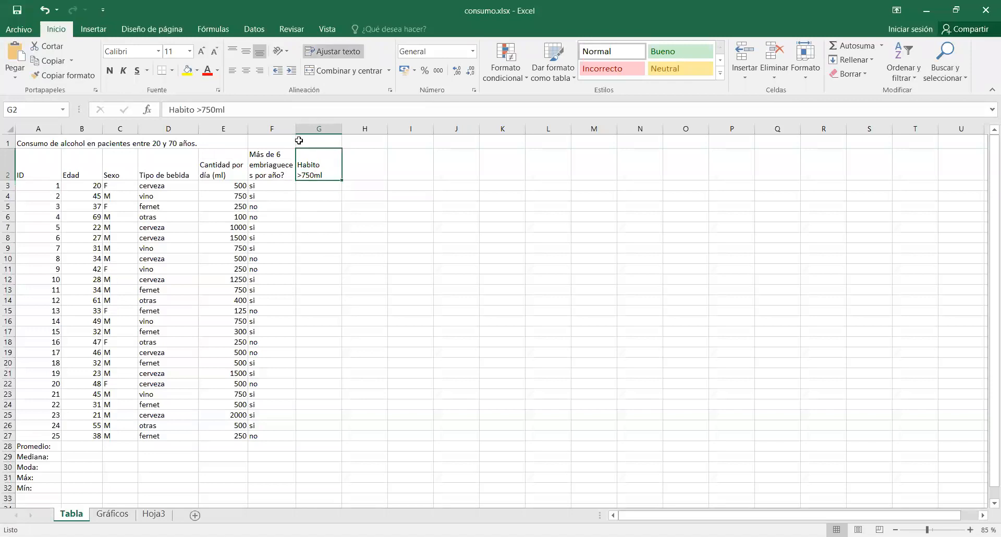
pyautogui.click(307, 108)
pyautogui.write('()')
pyautogui.write('si')
pyautogui.press('Return')
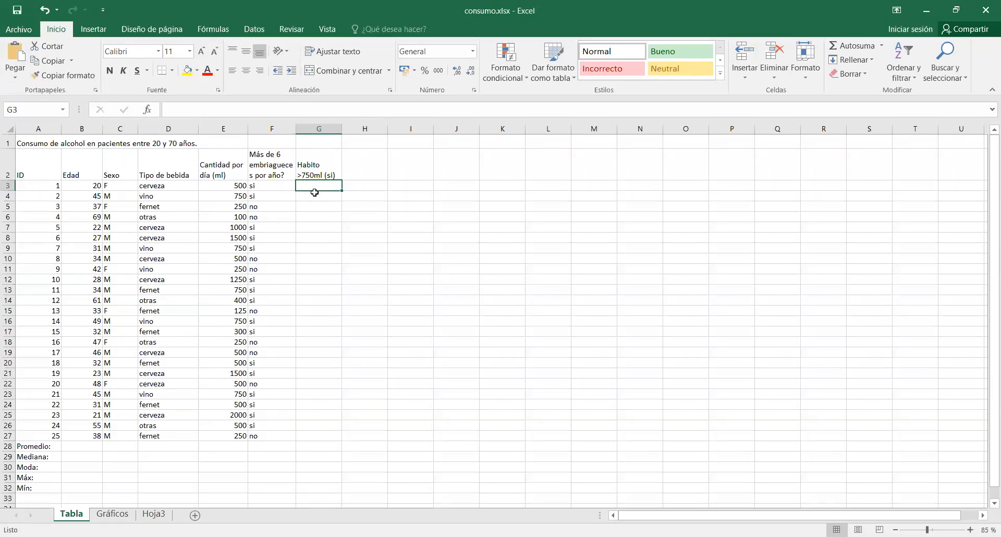
# Insert the SI function in cell G3 for the first patient's habit.
pyautogui.click(317, 173)
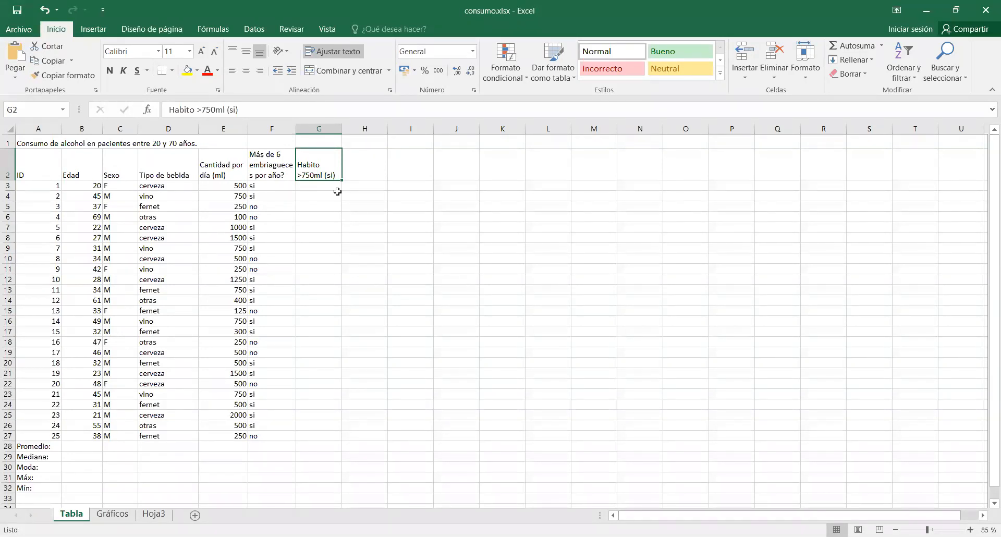
pyautogui.click(338, 194)
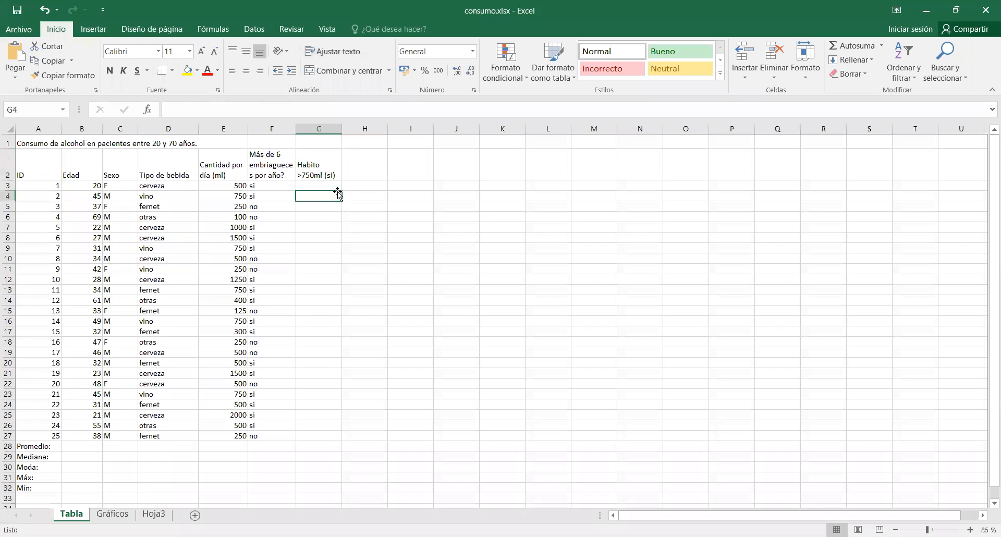
pyautogui.click(337, 186)
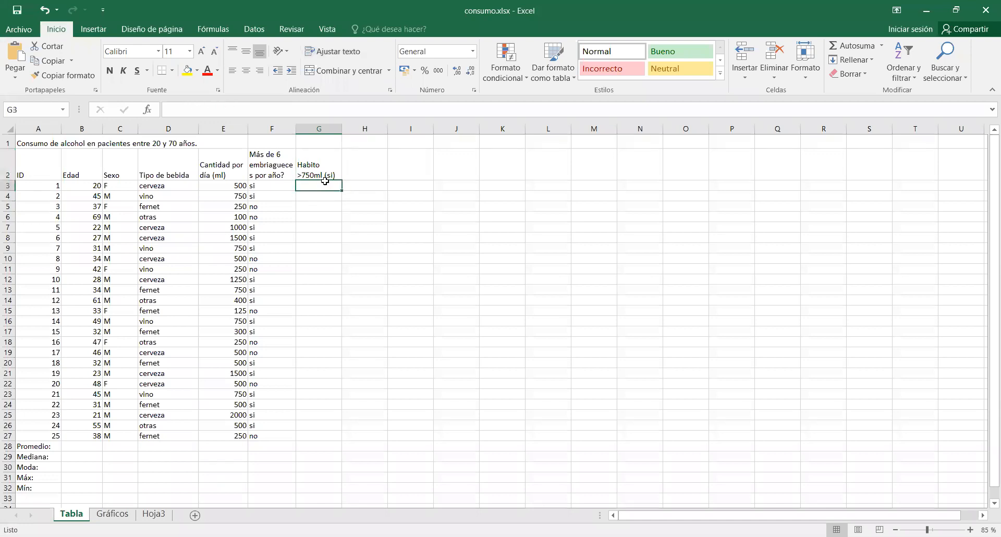
pyautogui.click(148, 110)
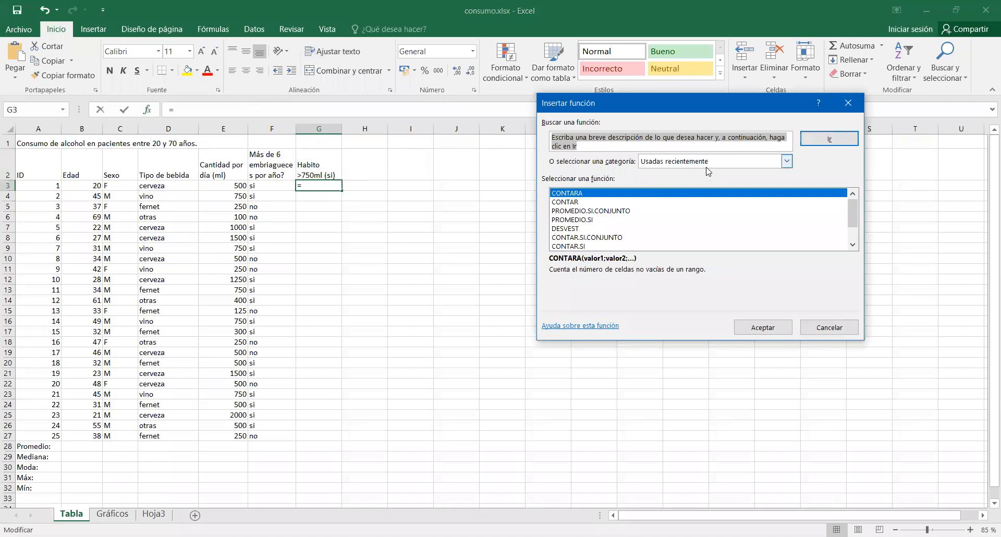
pyautogui.scroll(-1, 661, 230)
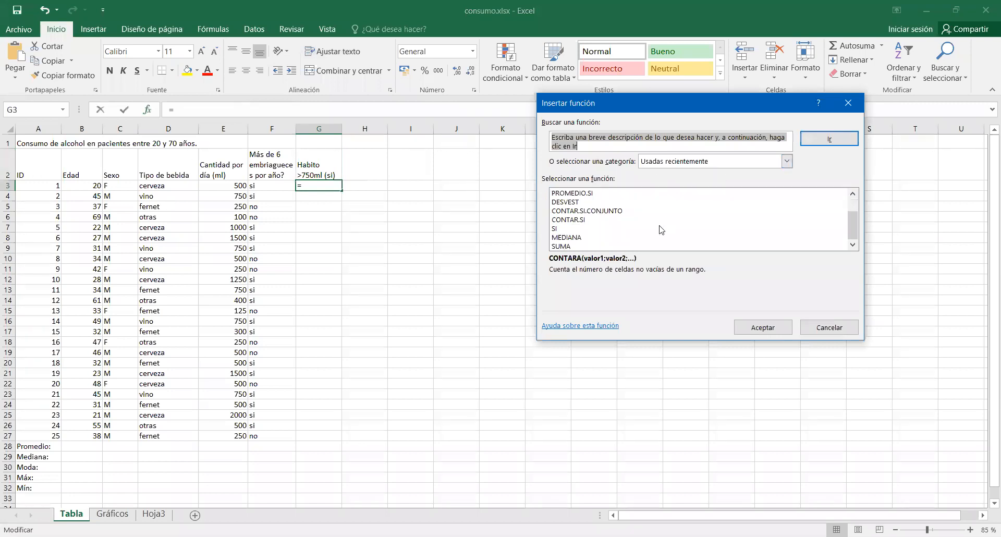
pyautogui.click(559, 230)
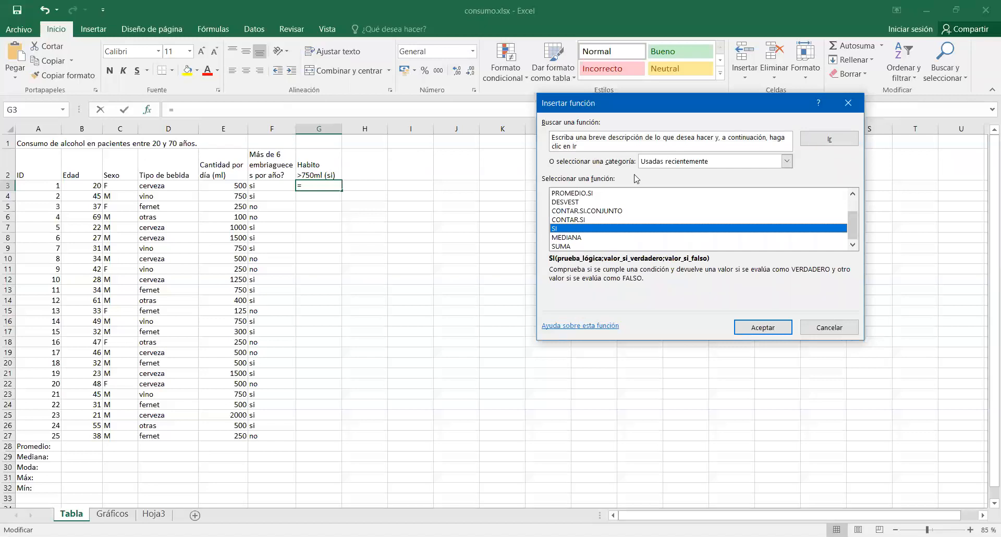
pyautogui.click(771, 328)
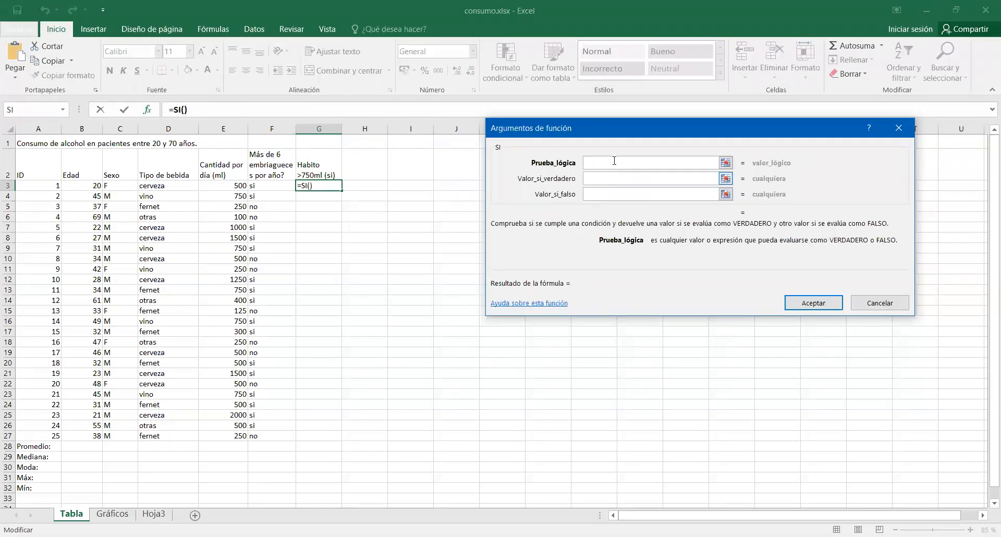
# Define the SI function with the logical test E3>750, returning "Si" when true and "No" when false.
pyautogui.click(232, 187)
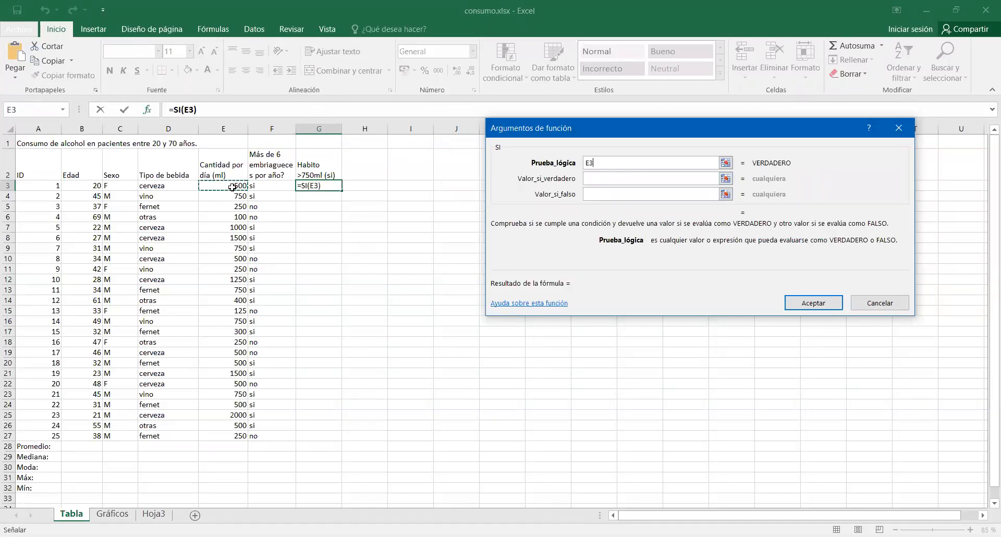
pyautogui.write('>')
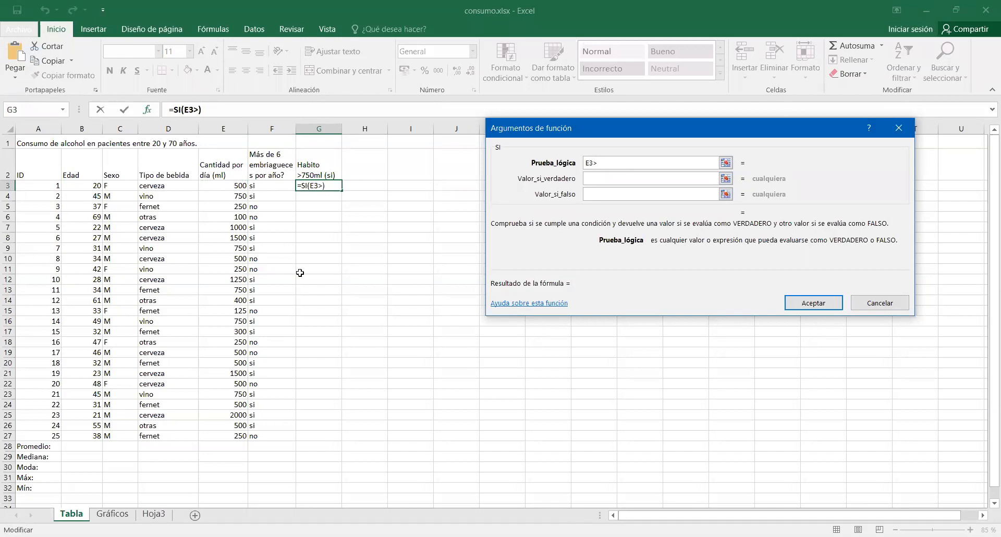
pyautogui.write('750')
pyautogui.click(607, 177)
pyautogui.write('Sio')
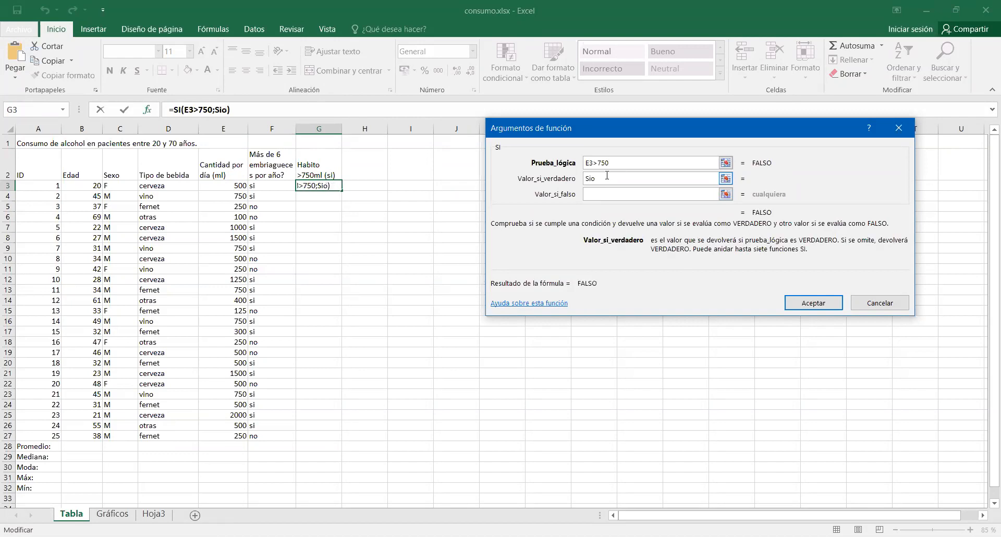
pyautogui.press('BackSpace')
pyautogui.click(606, 194)
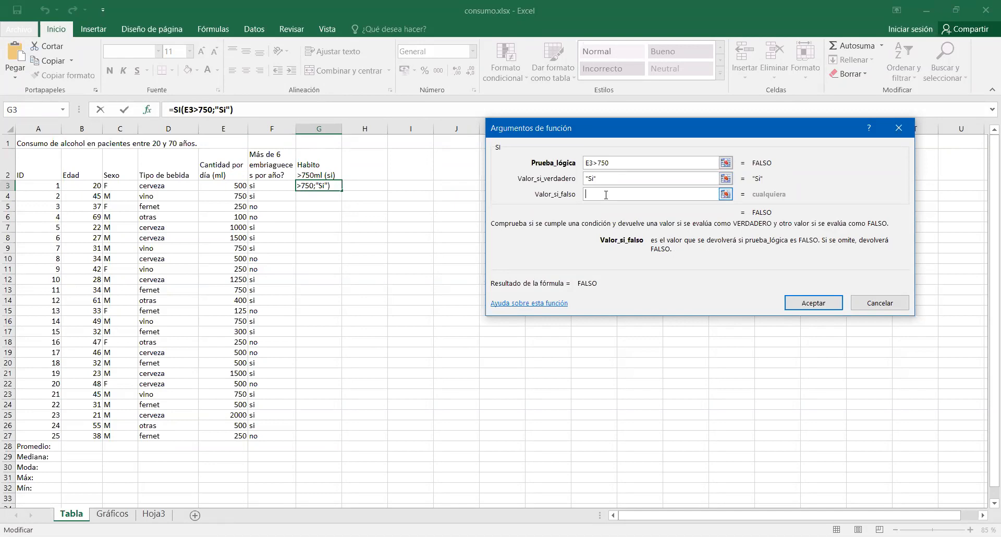
pyautogui.write('No')
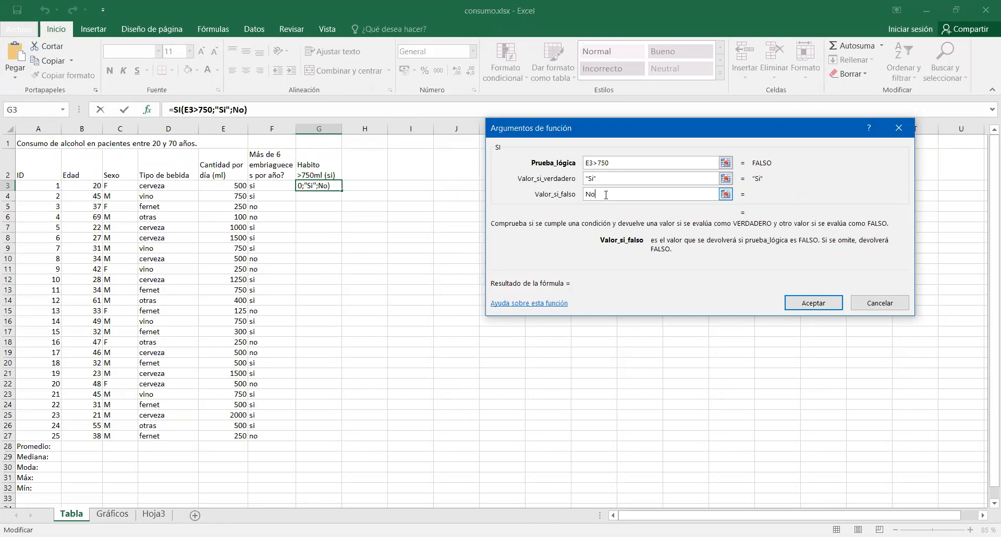
pyautogui.click(611, 179)
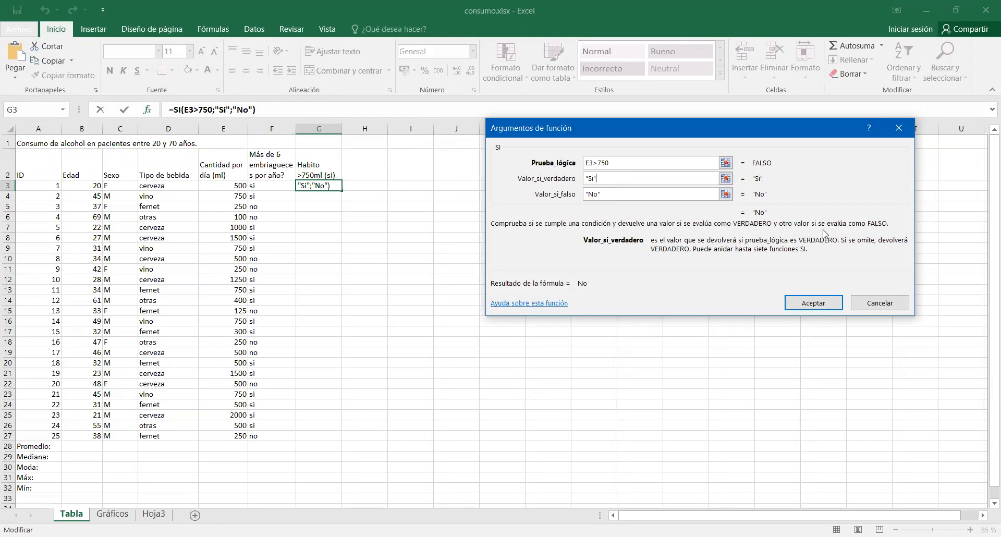
pyautogui.click(832, 305)
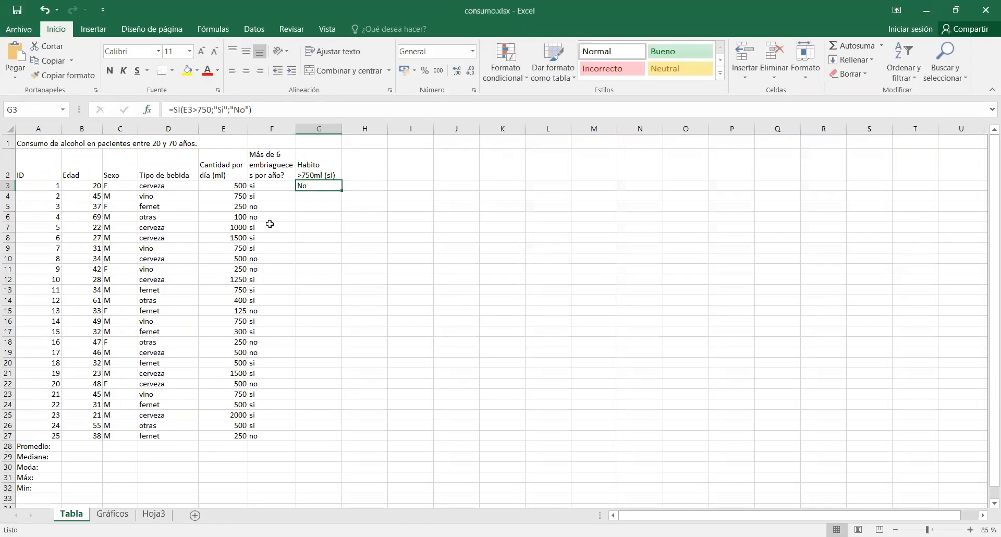
# Fill the SI formula from G3 down to G27 for all patients.
pyautogui.moveTo(344, 192); pyautogui.dragTo(331, 444)
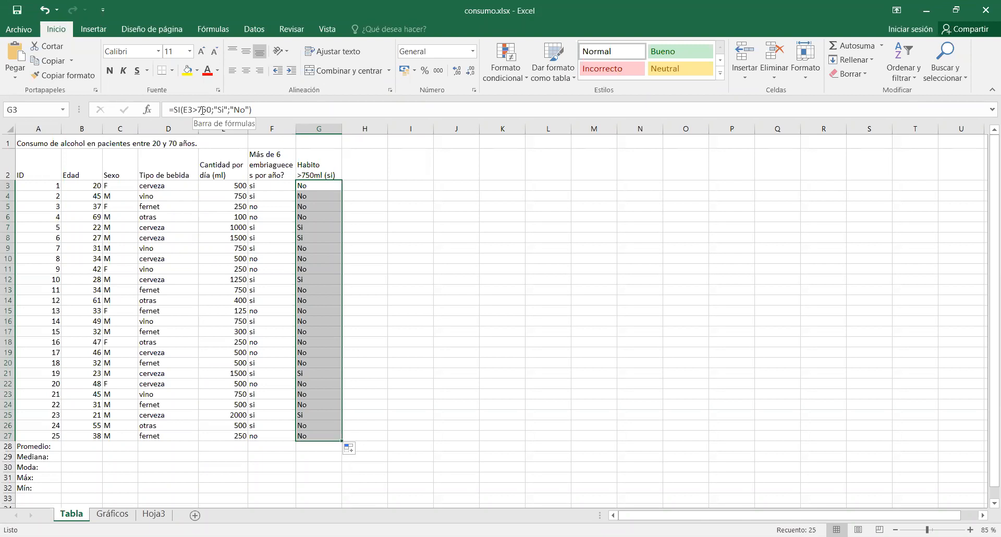
pyautogui.click(518, 374)
pyautogui.scroll(-2, 518, 374)
pyautogui.scroll(-1, 519, 374)
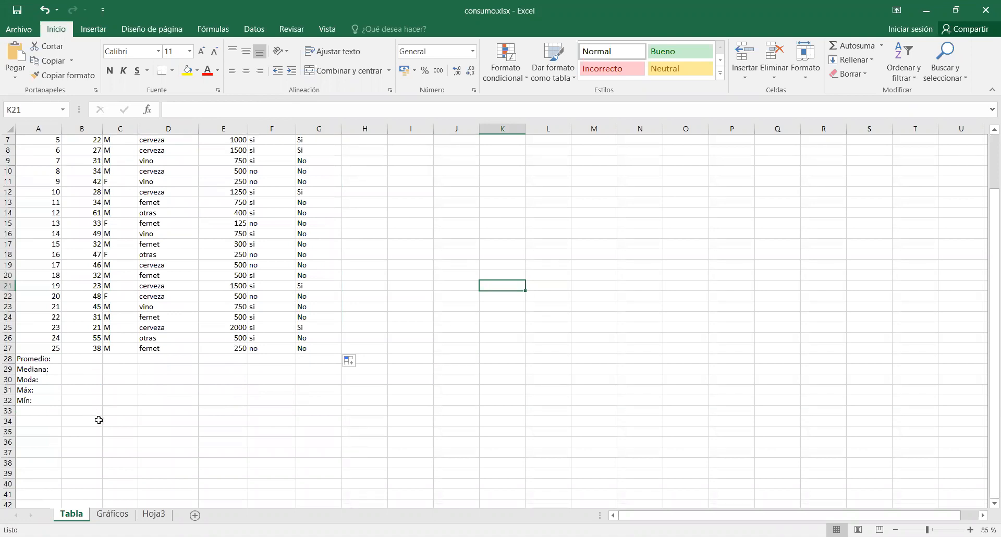
pyautogui.scroll(1, 104, 424)
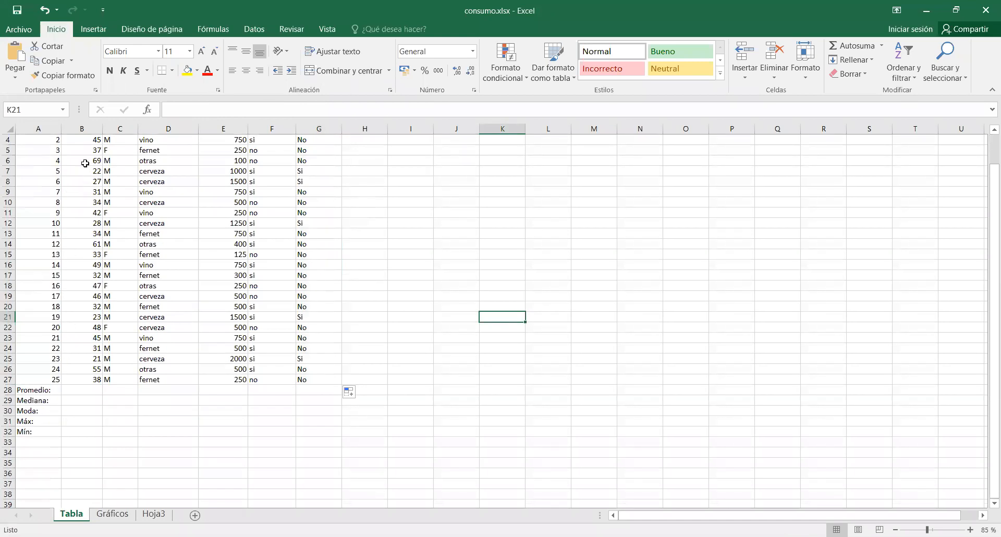
pyautogui.scroll(1, 85, 163)
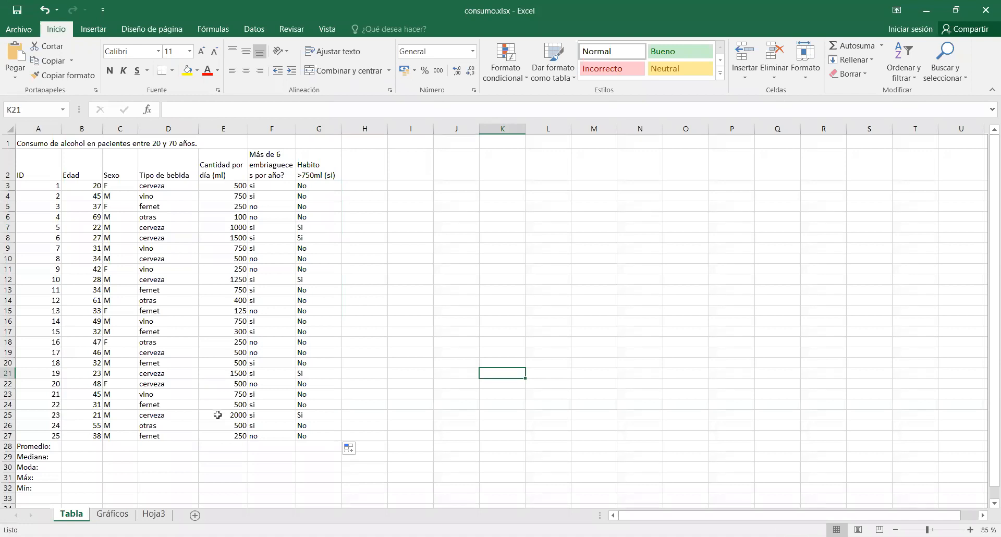
# Calculate the average age in cell B28 with PROMEDIO over B3:B27.
pyautogui.click(97, 444)
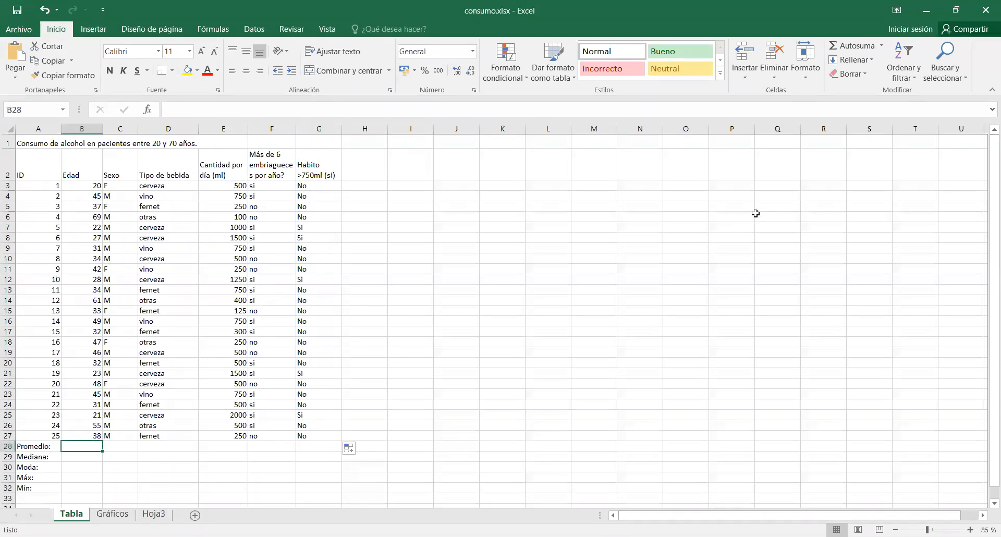
pyautogui.click(882, 46)
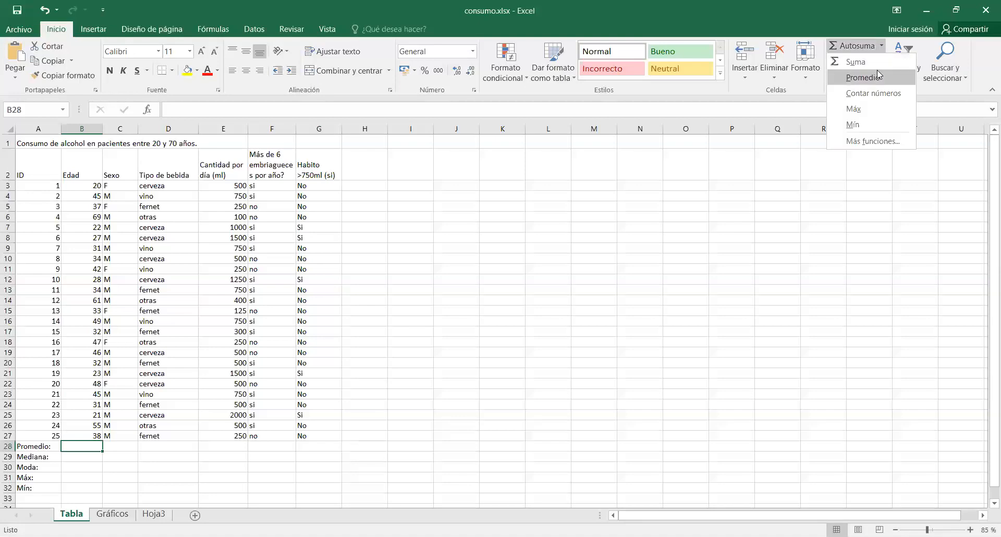
pyautogui.click(877, 76)
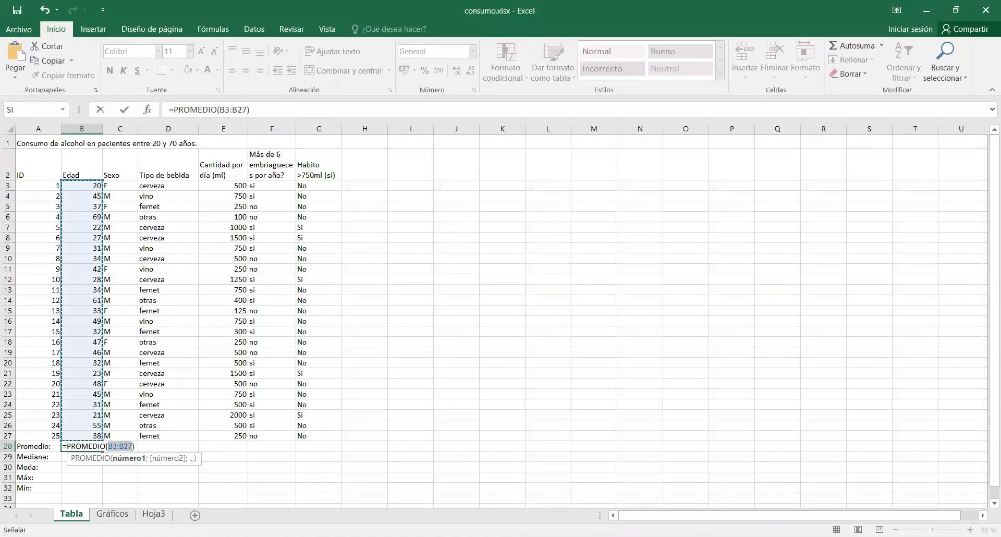
pyautogui.press('Return')
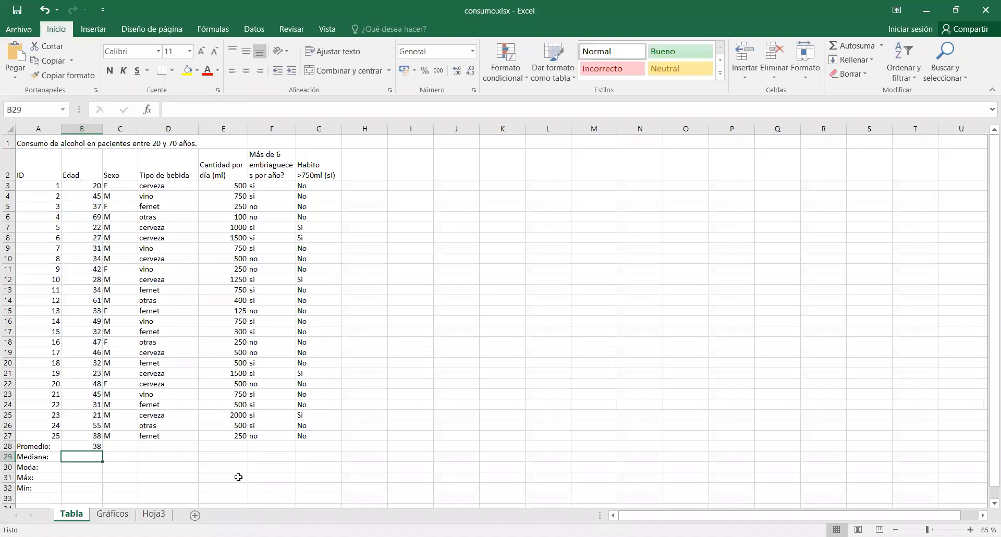
# Copy the average formula from B28 to E28 for the daily alcohol quantity column.
pyautogui.click(91, 447)
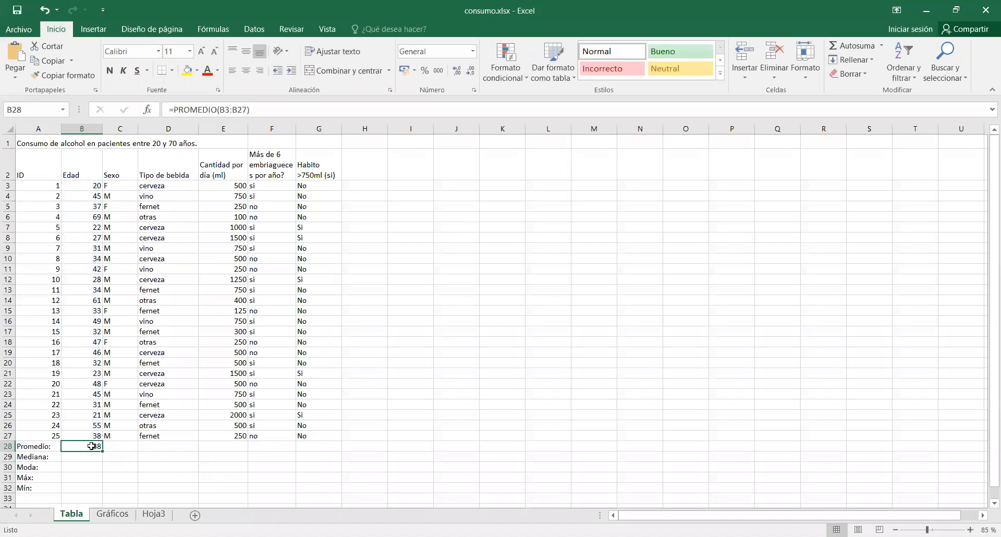
pyautogui.hotkey('ctrl', 'c')
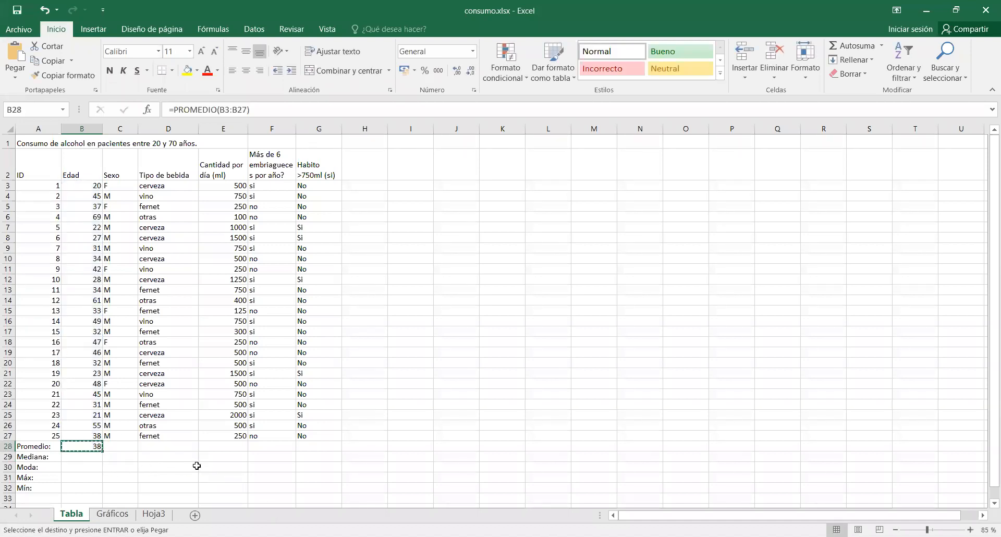
pyautogui.click(214, 444)
pyautogui.hotkey('ctrl', 'v')
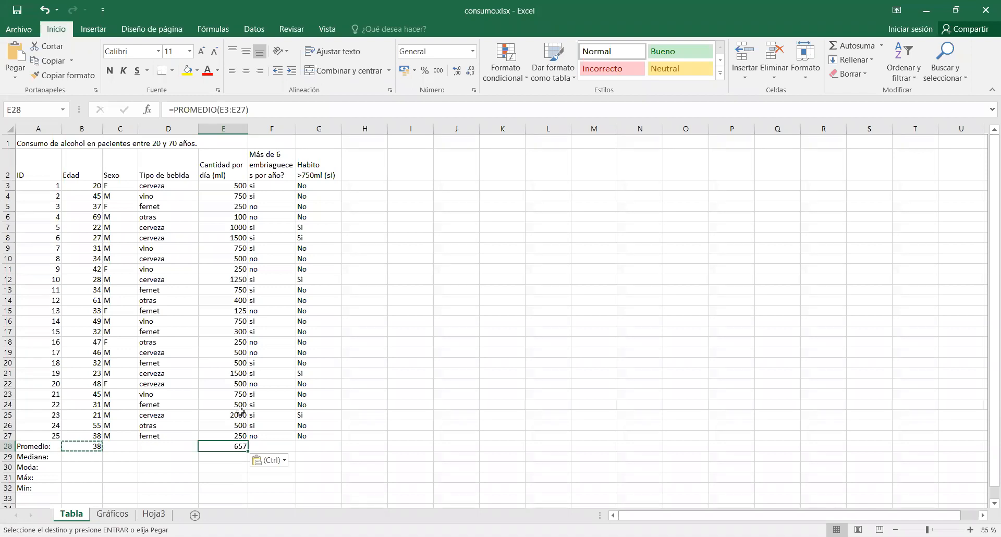
# Calculate the minimum age in cell B32 with MIN over B3:B27.
pyautogui.click(92, 458)
pyautogui.click(96, 469)
pyautogui.click(94, 488)
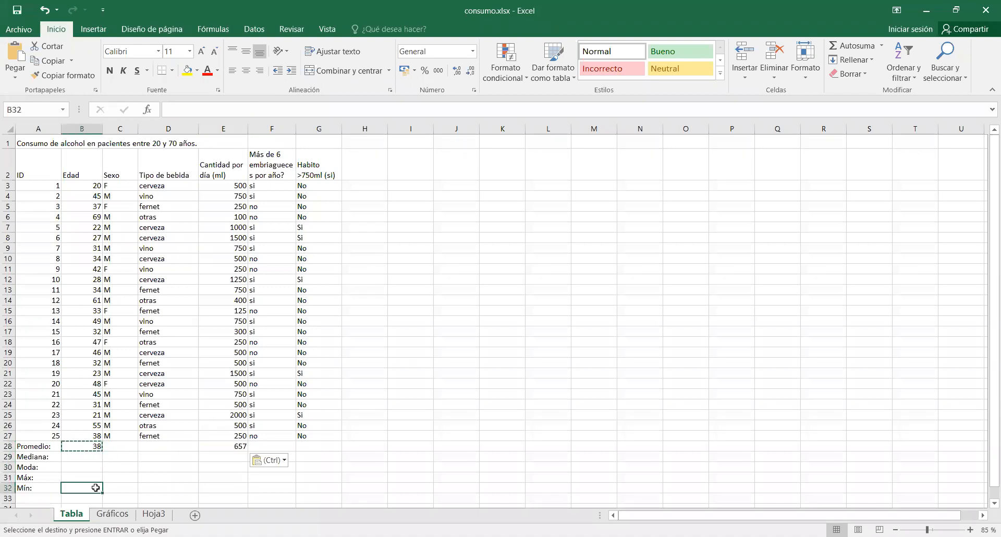
pyautogui.click(882, 46)
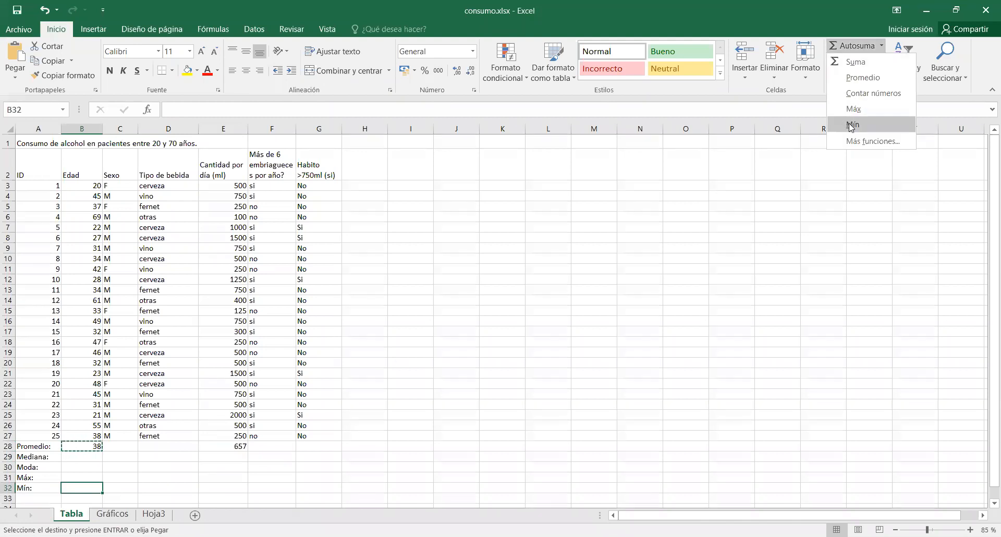
pyautogui.click(852, 125)
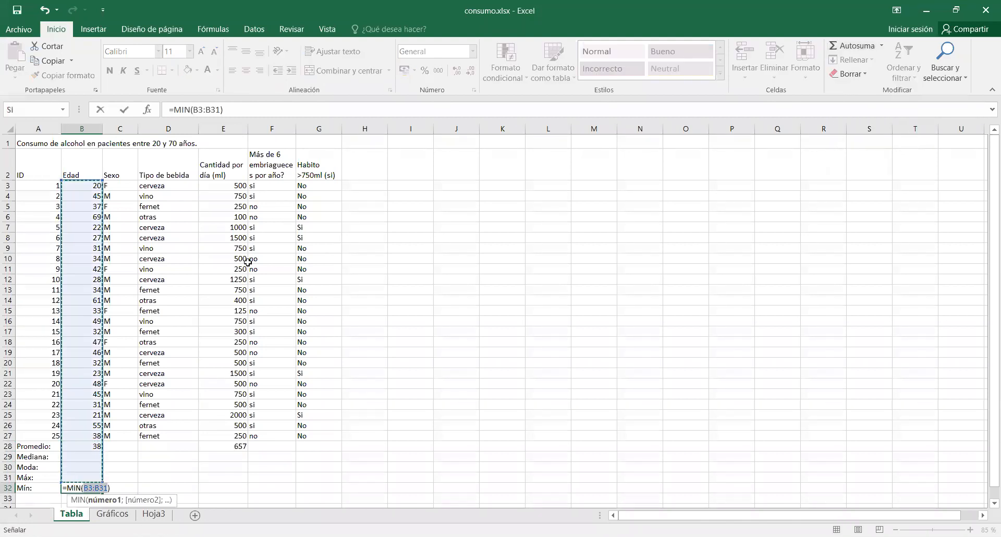
pyautogui.click(83, 185)
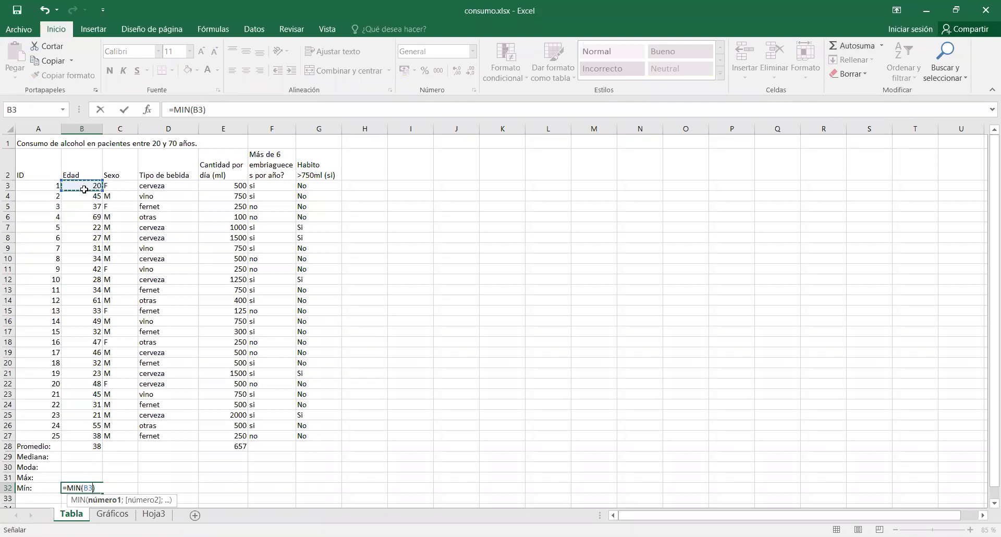
pyautogui.moveTo(84, 189); pyautogui.dragTo(79, 436)
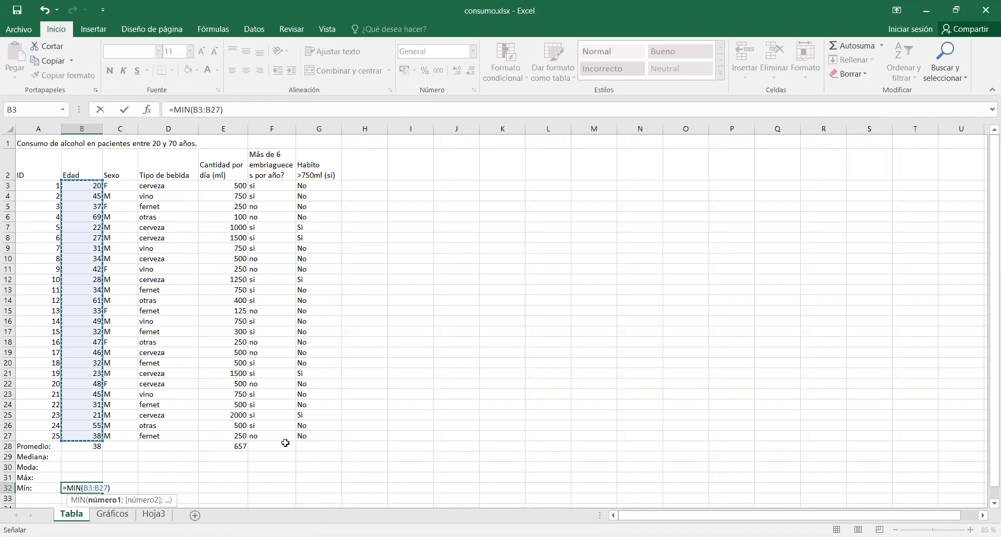
pyautogui.press('Return')
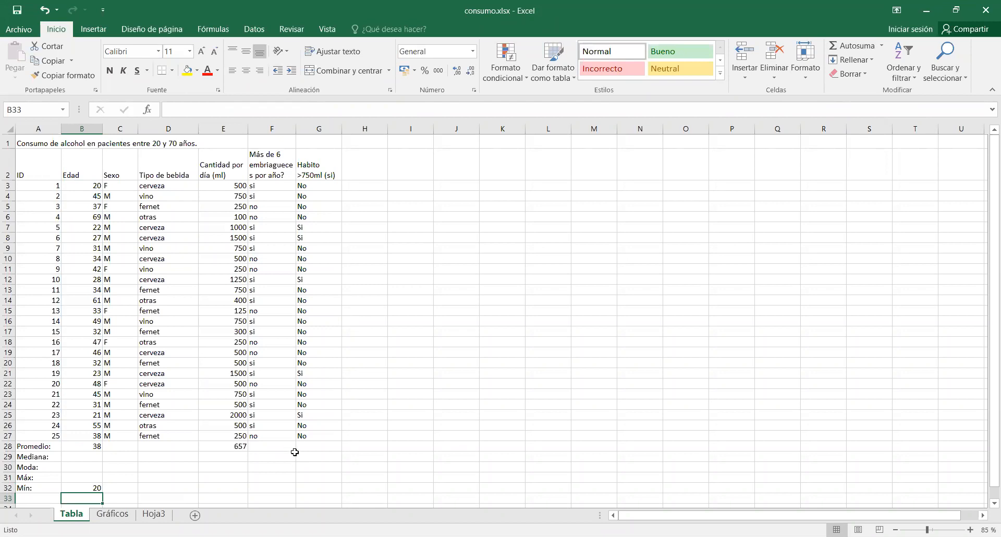
# Copy the minimum formula from B32 to E32 for the daily alcohol quantity column.
pyautogui.click(97, 486)
pyautogui.click(56, 63)
pyautogui.click(230, 489)
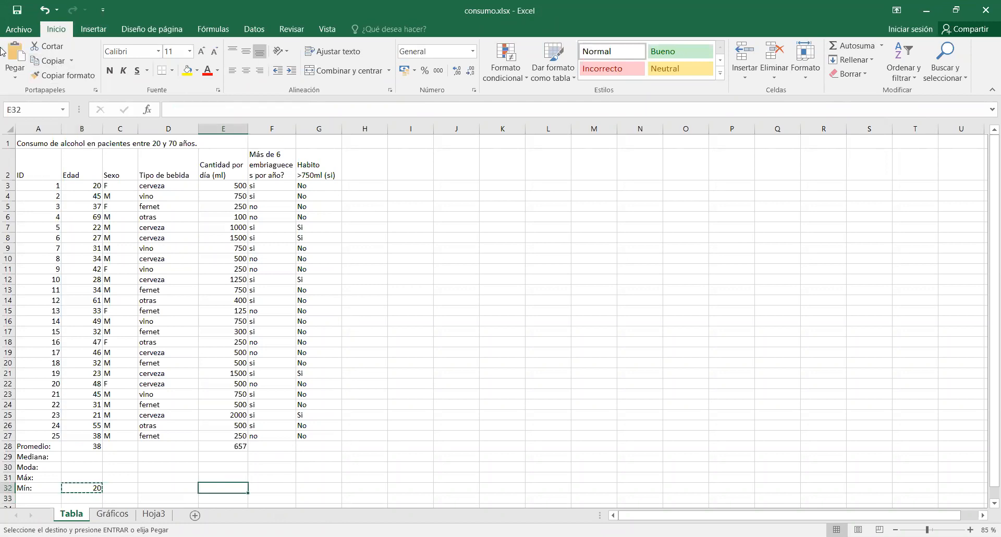
pyautogui.click(15, 55)
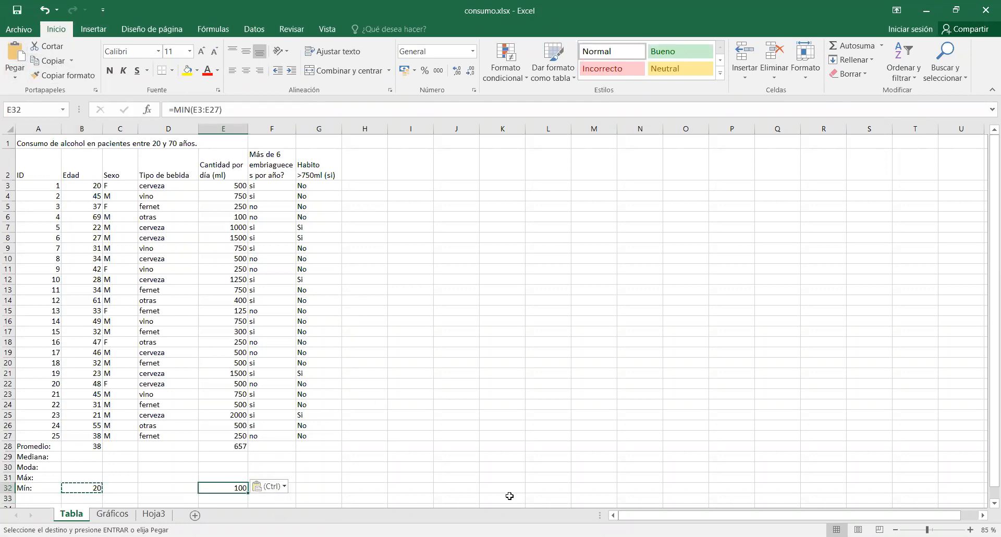
pyautogui.click(652, 417)
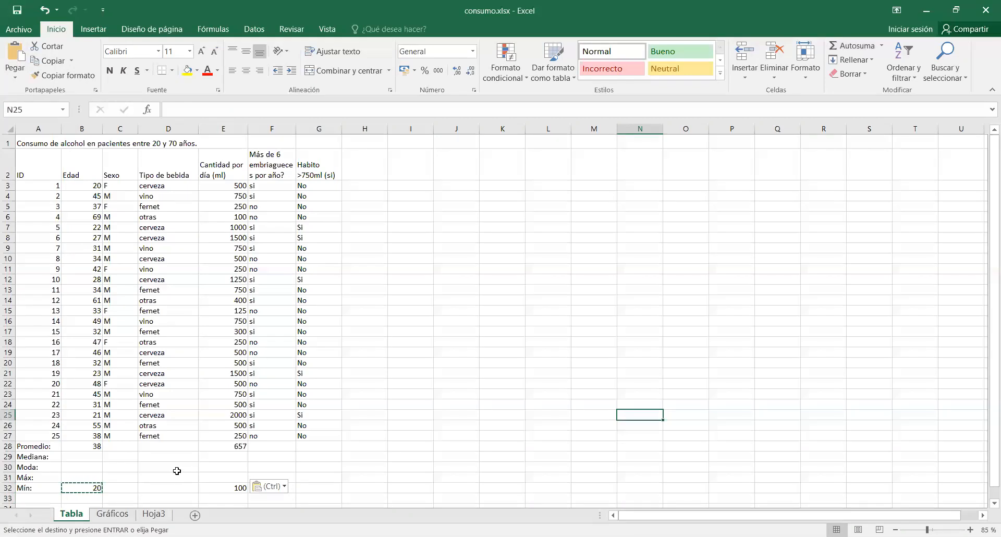
pyautogui.press('Escape')
# Fill the statistics cells B28:B32 and E28:E32 with yellow.
pyautogui.moveTo(93, 445); pyautogui.dragTo(94, 490)
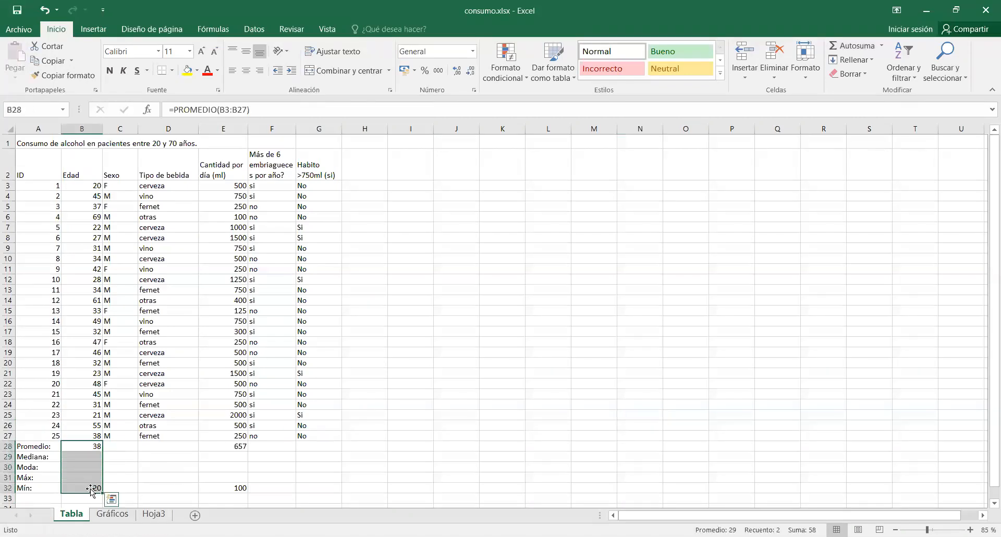
pyautogui.click(188, 74)
pyautogui.moveTo(238, 446); pyautogui.dragTo(236, 489)
pyautogui.click(188, 73)
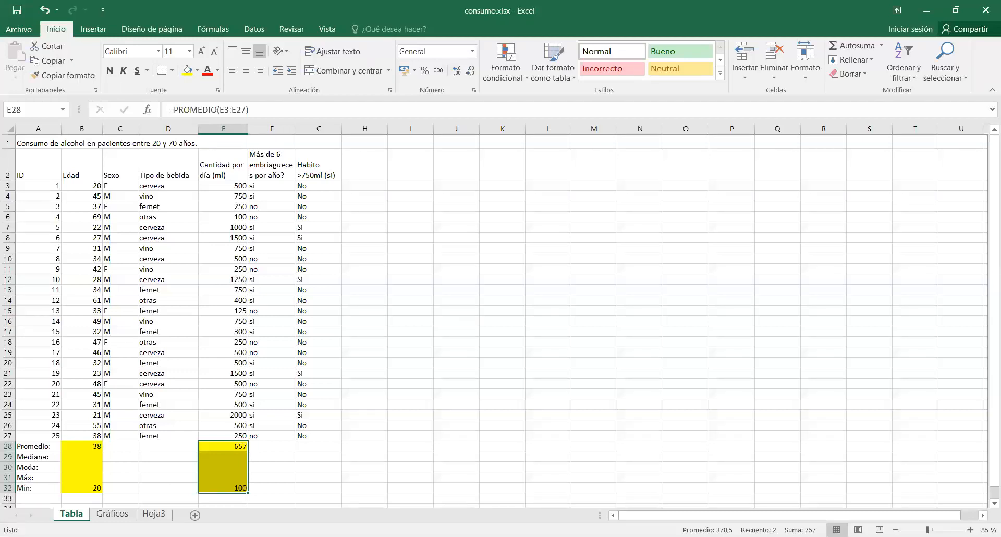
pyautogui.click(757, 395)
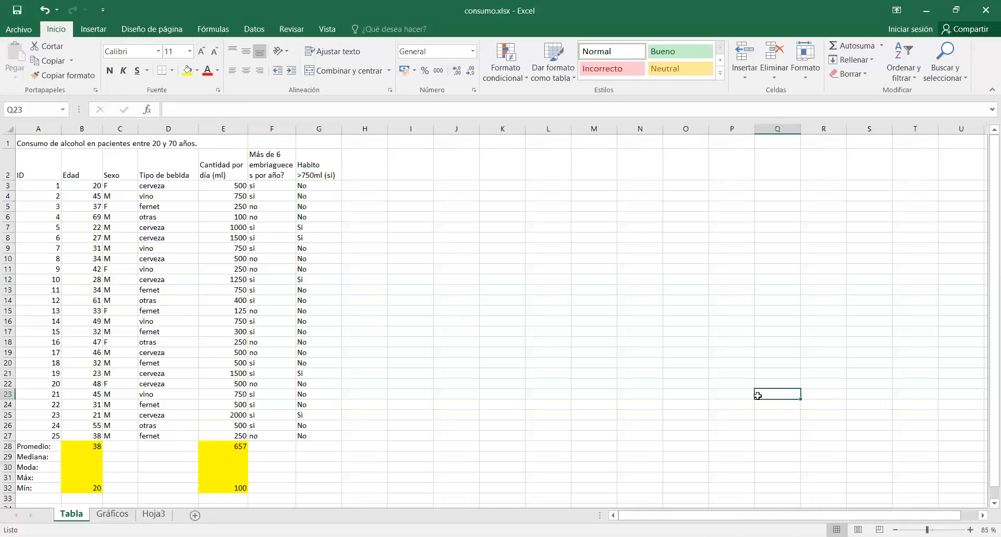
# Enter the heading "Frecuencia" in cell B37 below the statistics rows.
pyautogui.scroll(-2, 746, 399)
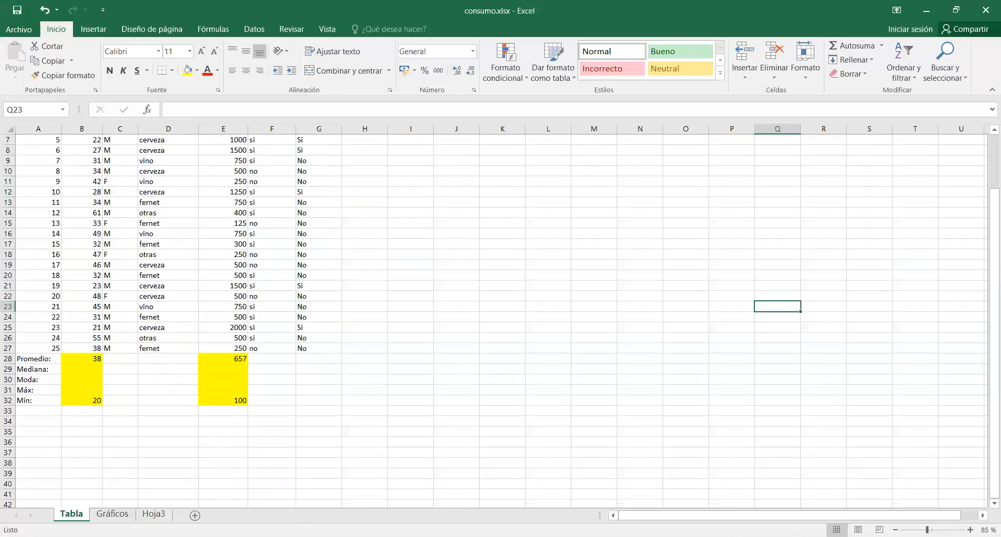
pyautogui.scroll(1, 342, 454)
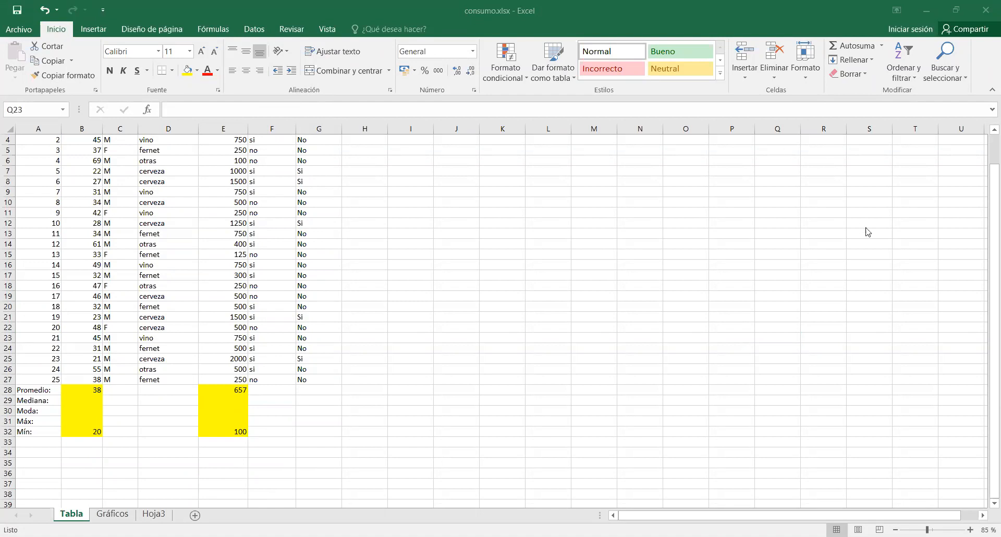
pyautogui.click(895, 256)
pyautogui.click(97, 482)
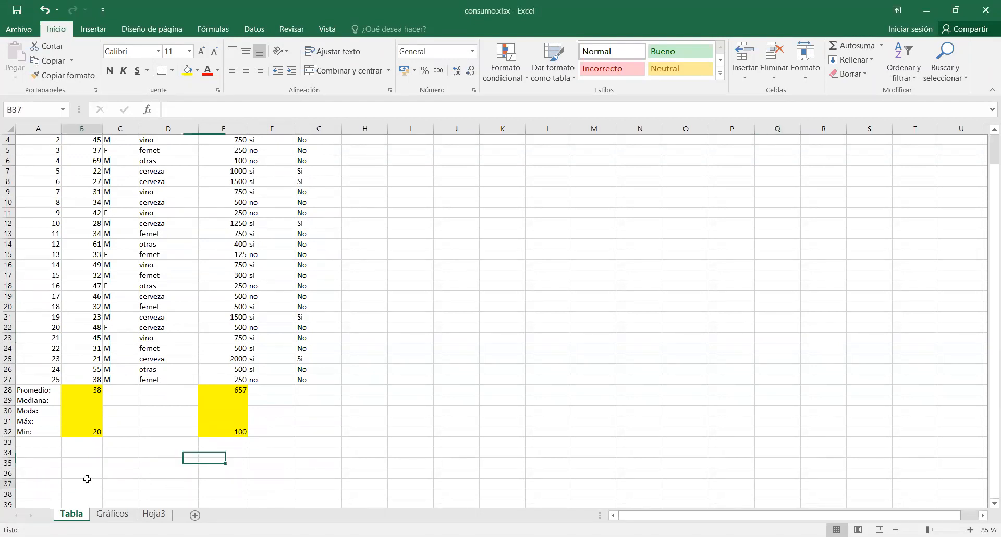
pyautogui.write('Frecuencia')
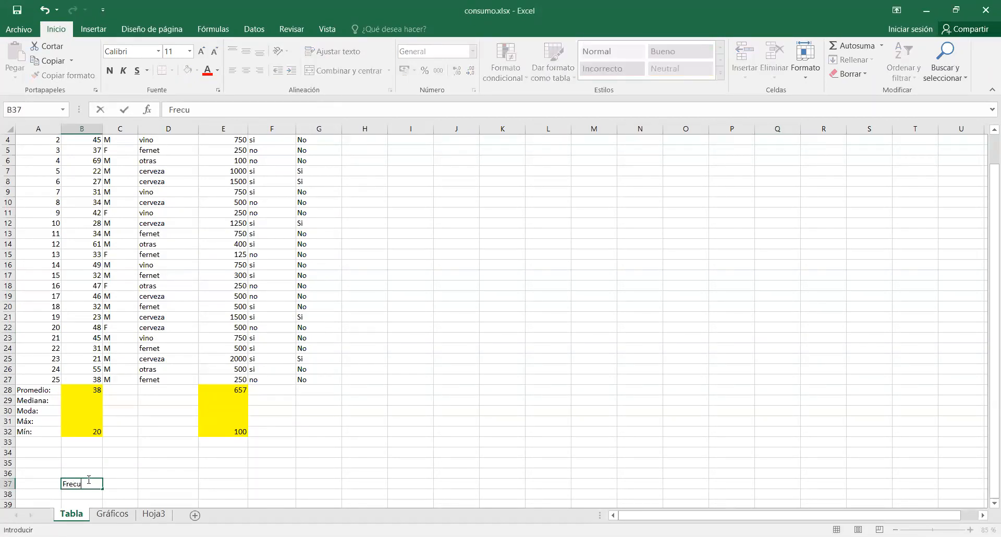
pyautogui.press('Return')
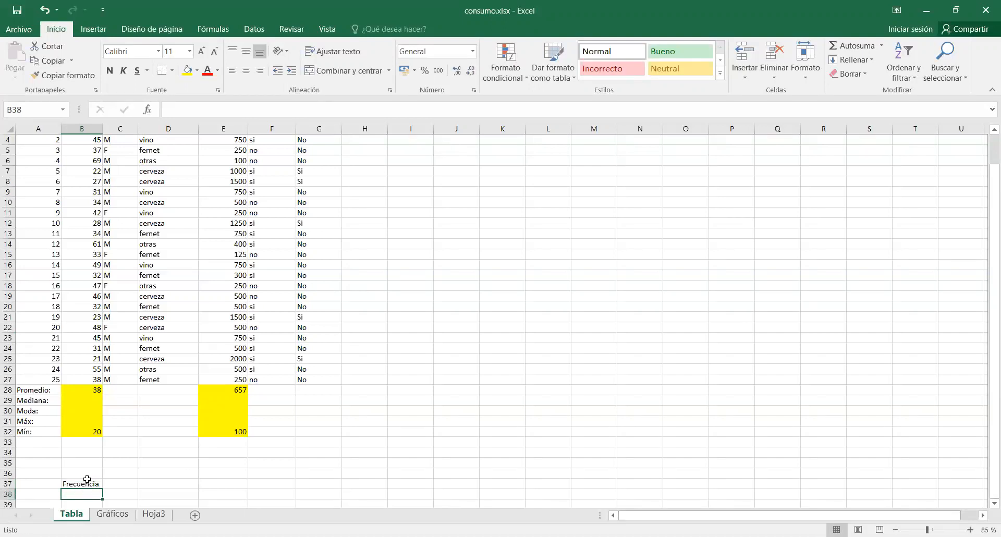
# List the drink types cerveza, fernet and vino in cells A38 to A40.
pyautogui.press('Left')
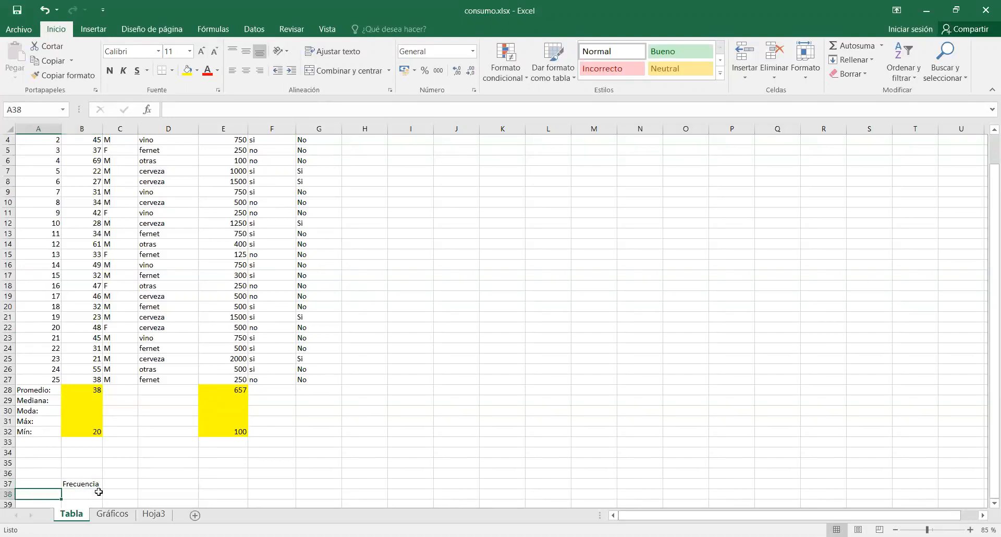
pyautogui.scroll(-1, 99, 492)
pyautogui.write('cerve')
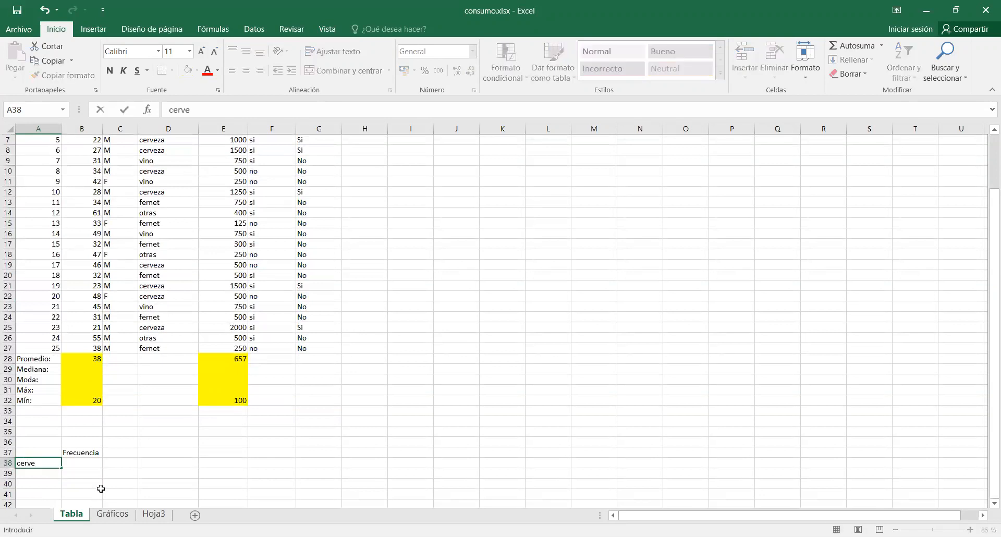
pyautogui.write('za')
pyautogui.press('Return')
pyautogui.write('fernet')
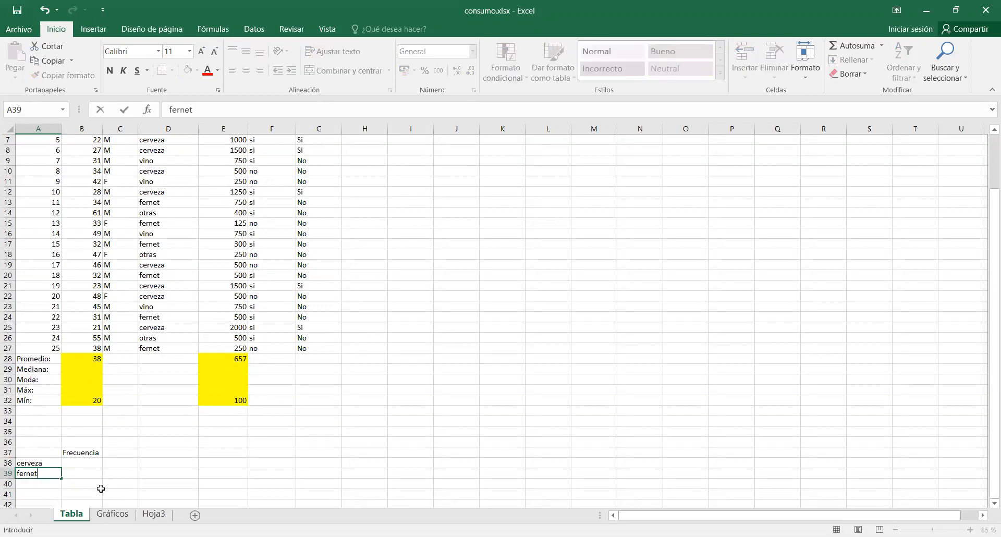
pyautogui.press('Return')
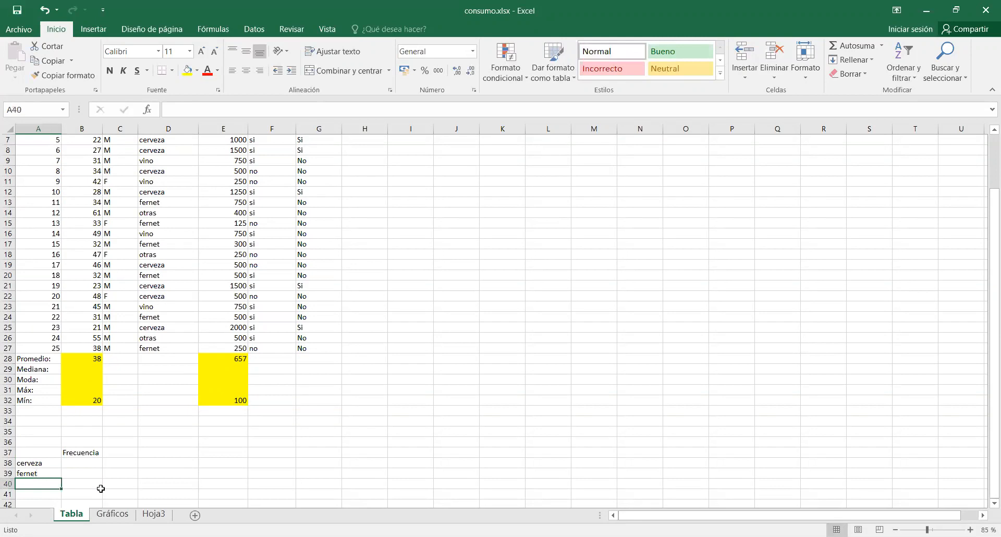
pyautogui.write('vino')
pyautogui.press('Return')
# Fill the frequency cells B38:B41 with yellow.
pyautogui.press('Up')
pyautogui.press('Up')
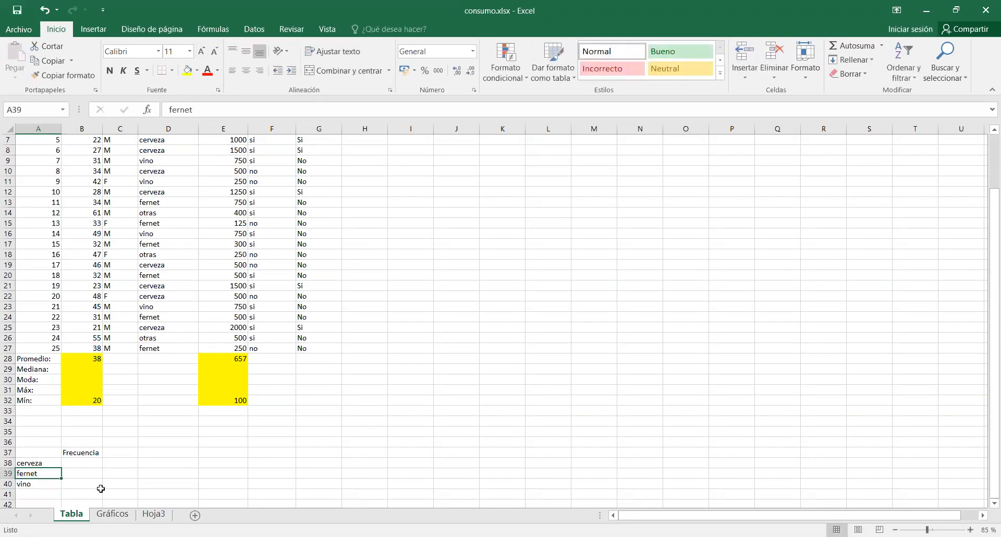
pyautogui.press('Right')
pyautogui.moveTo(94, 463); pyautogui.dragTo(88, 493)
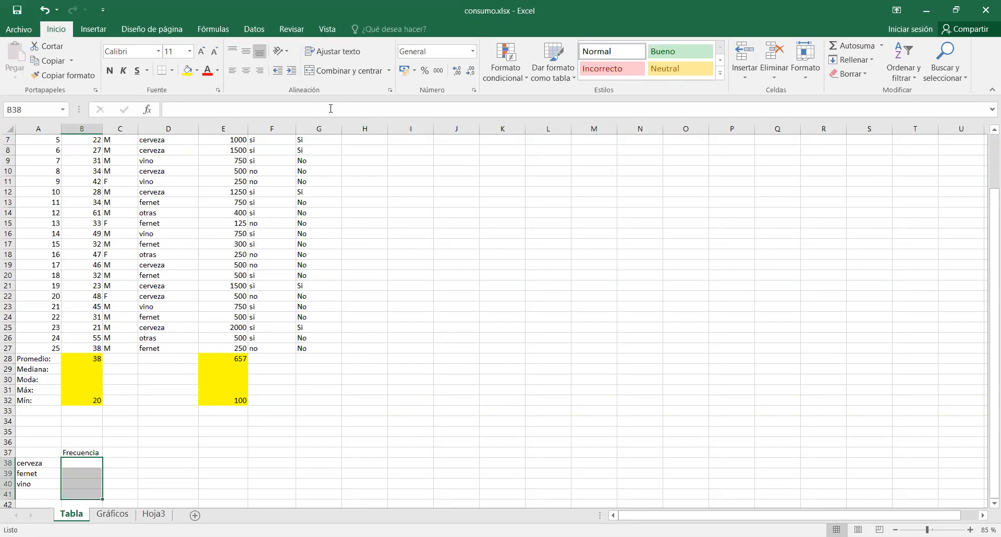
pyautogui.click(189, 74)
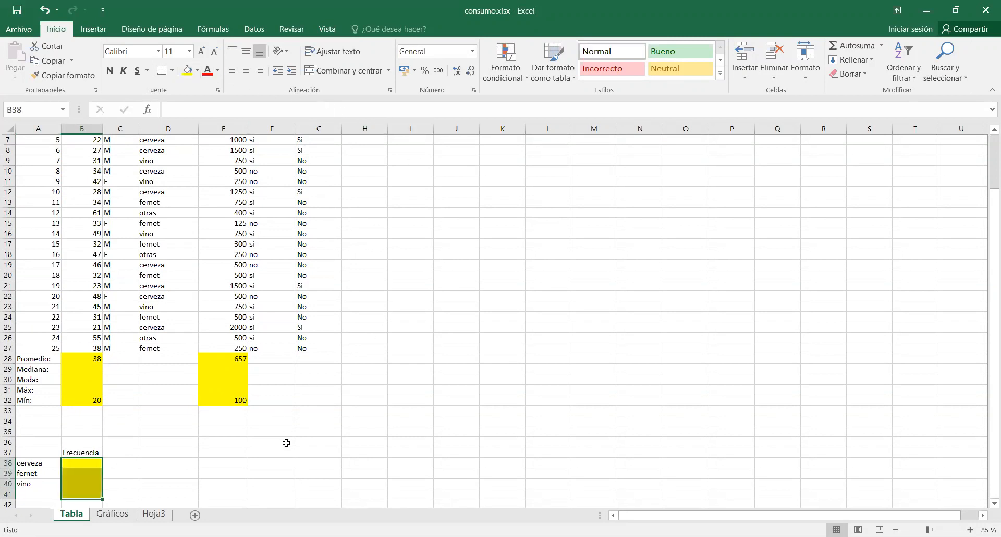
pyautogui.click(229, 459)
pyautogui.scroll(-2, 116, 414)
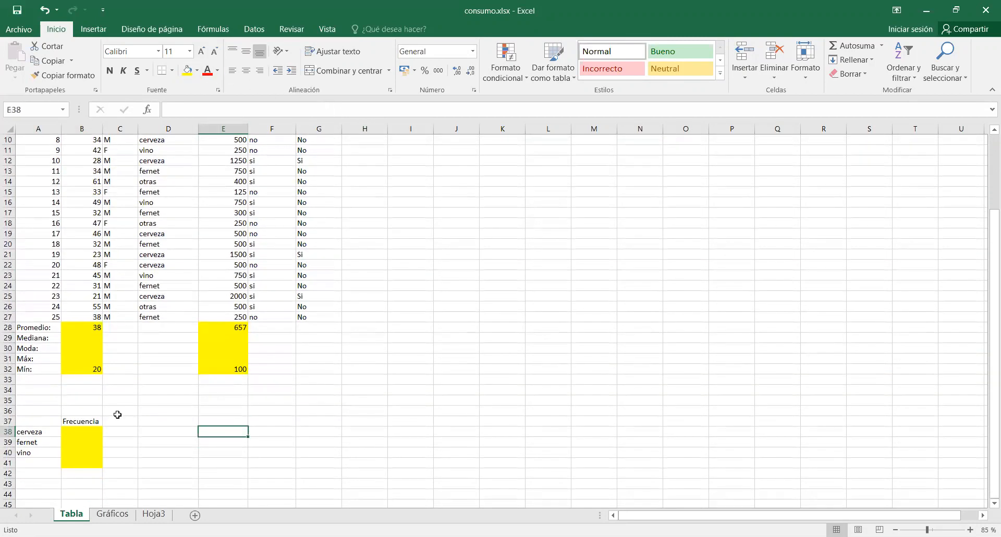
pyautogui.click(78, 410)
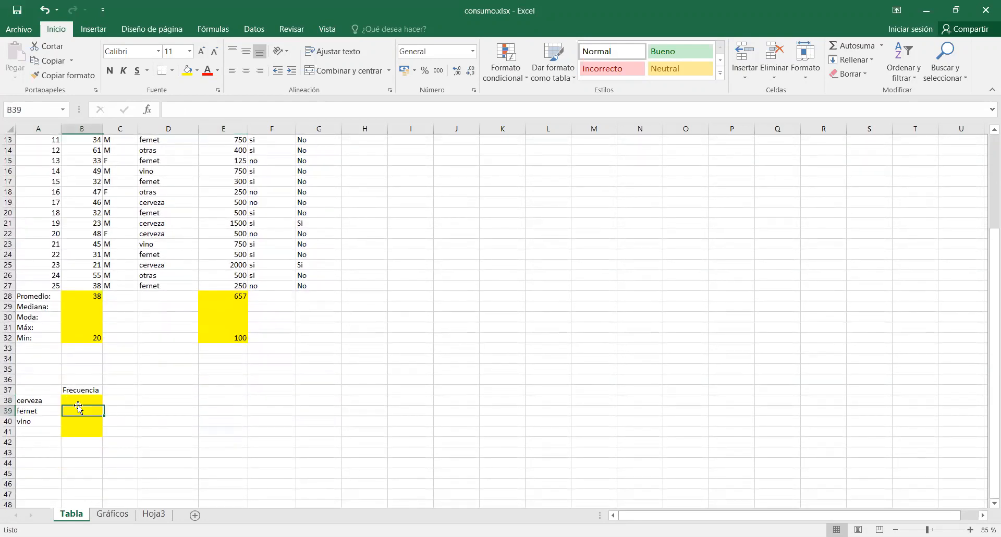
pyautogui.click(94, 392)
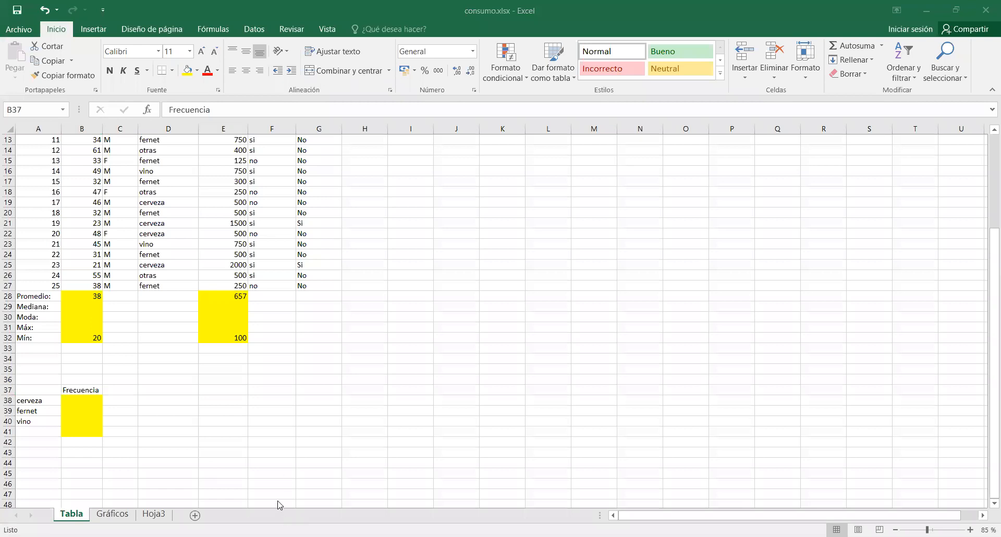
pyautogui.click(137, 417)
pyautogui.click(151, 415)
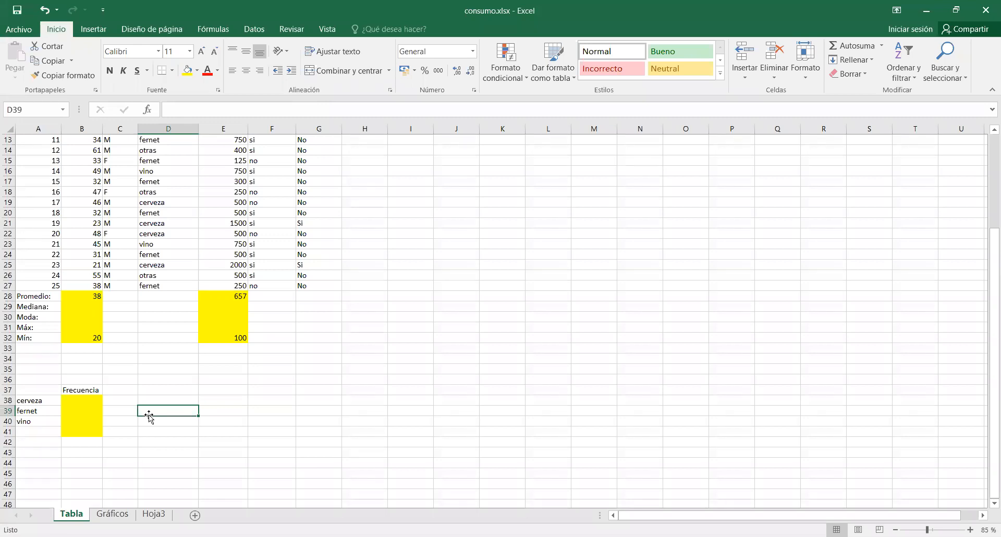
# Insert the CONTAR.SI function in cell B38 for the cerveza frequency.
pyautogui.click(94, 397)
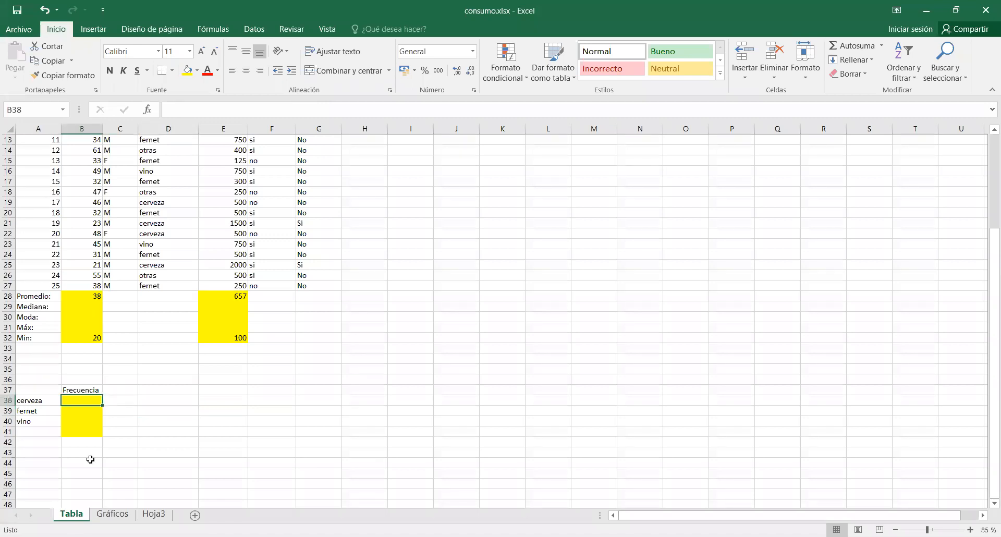
pyautogui.click(148, 109)
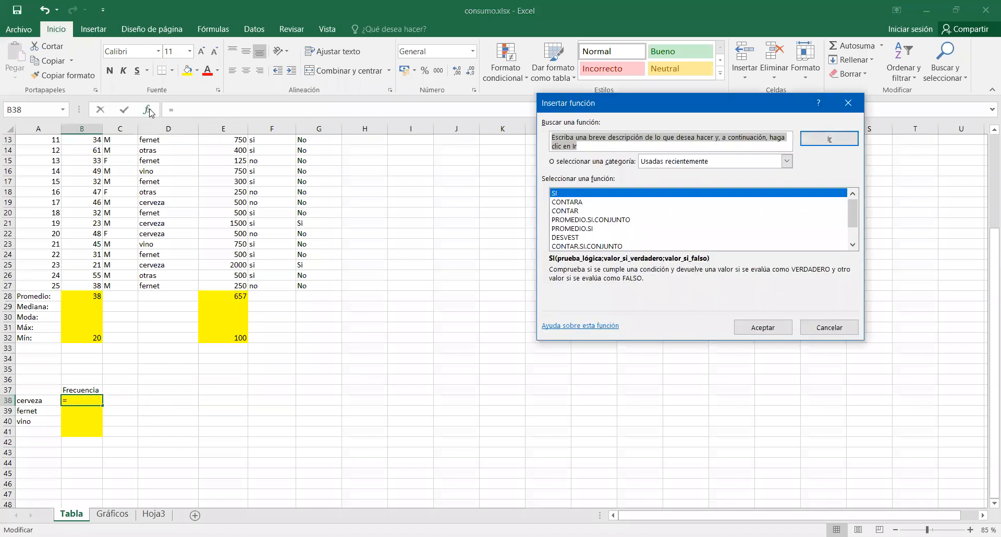
pyautogui.scroll(-1, 587, 241)
pyautogui.click(588, 230)
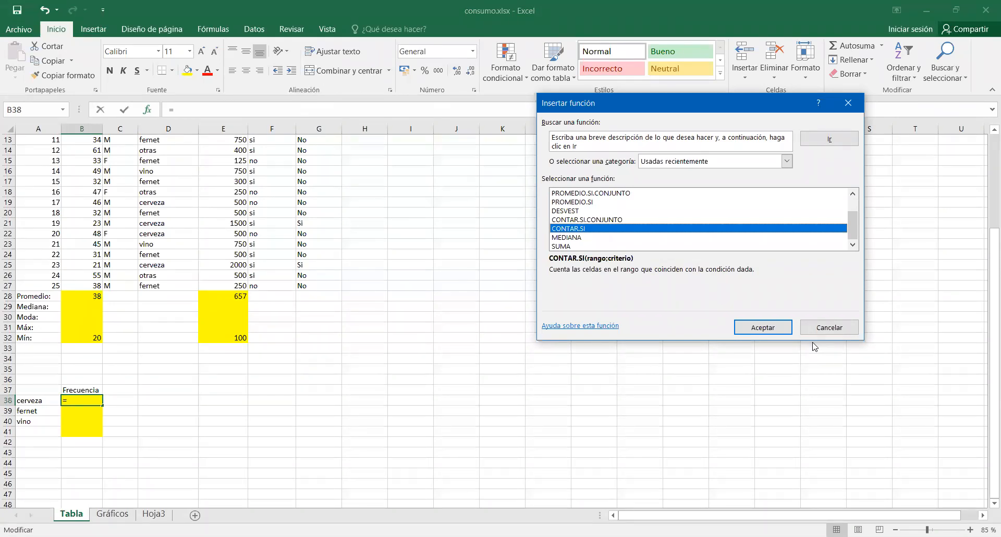
pyautogui.click(781, 334)
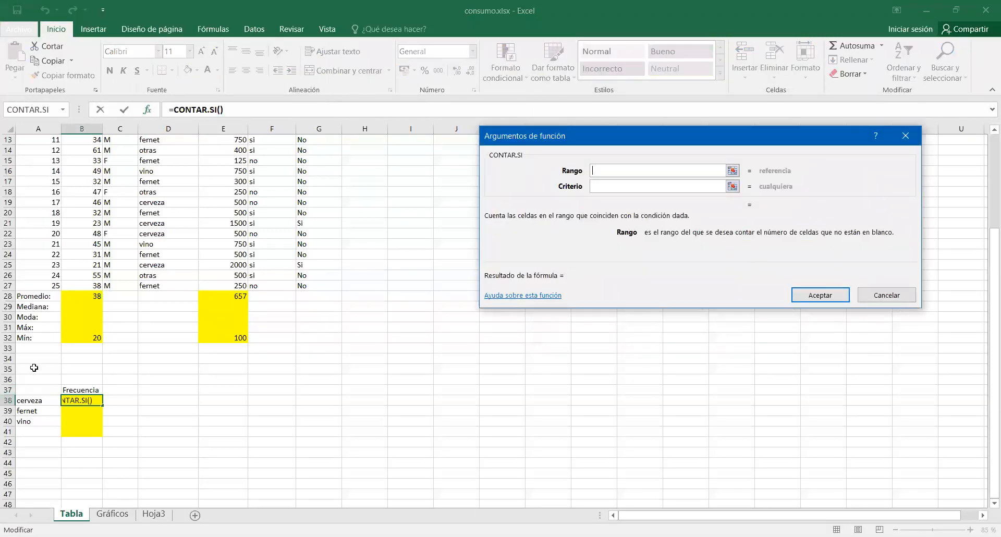
# Set the CONTAR.SI range to the drink types D3:D27 as an absolute reference, $D$3:$D$27.
pyautogui.scroll(4, 34, 368)
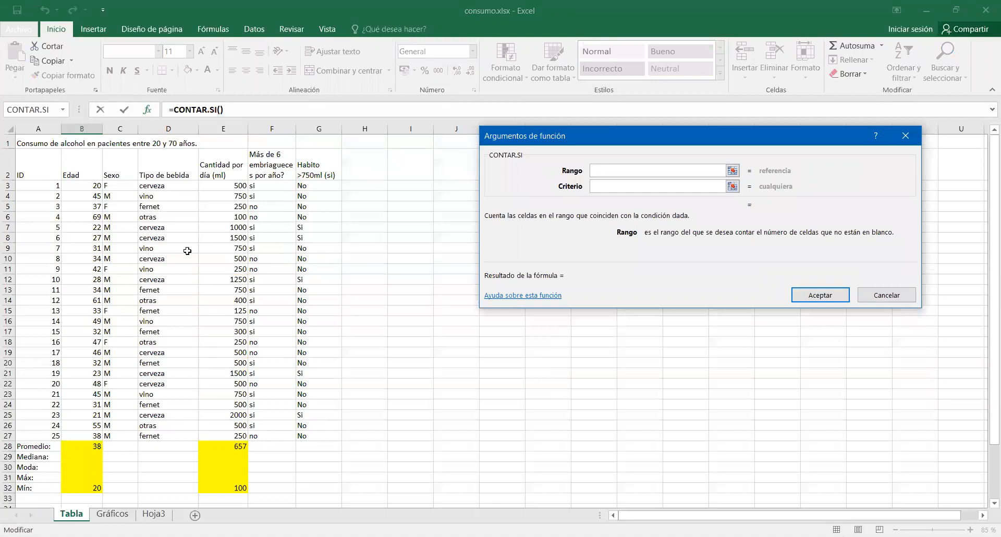
pyautogui.click(173, 186)
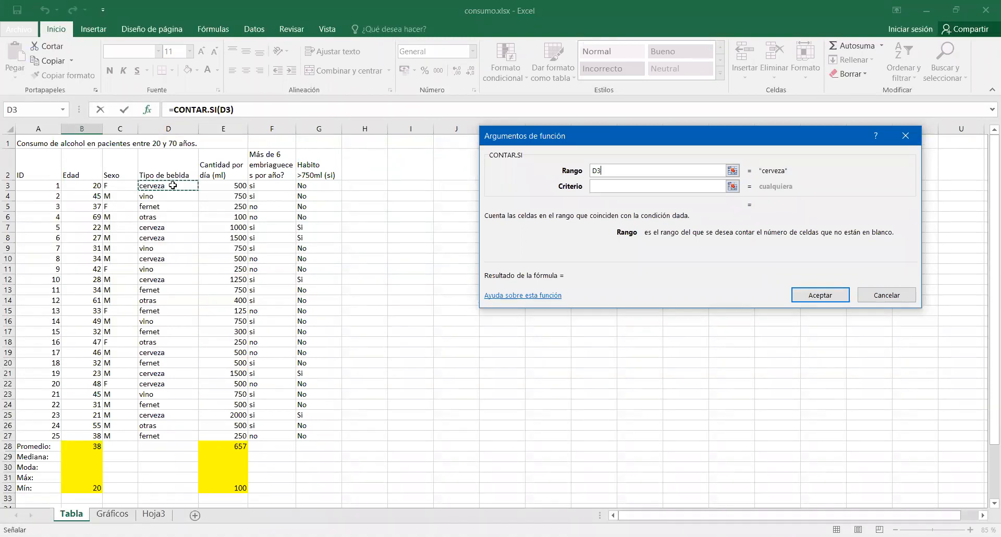
pyautogui.moveTo(173, 185); pyautogui.dragTo(160, 436)
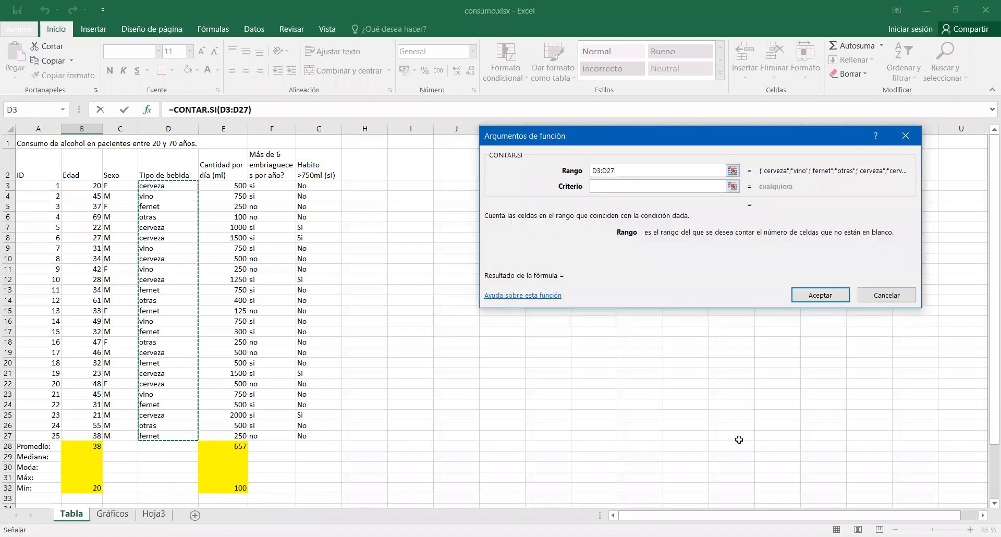
pyautogui.press('F4')
# Set the CONTAR.SI criterion to "cerveza" and accept the function for cell B38.
pyautogui.scroll(-7, 739, 440)
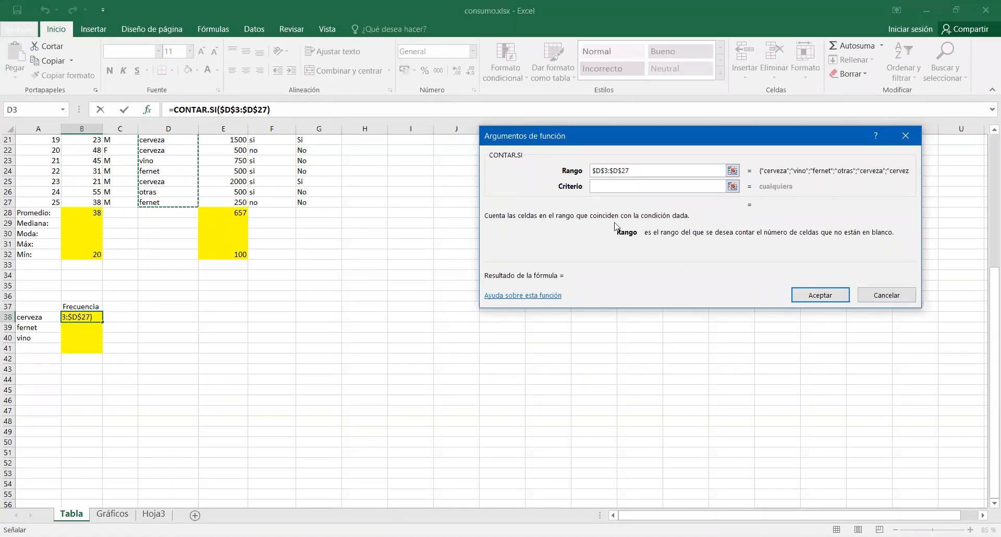
pyautogui.click(617, 186)
pyautogui.write('cerve')
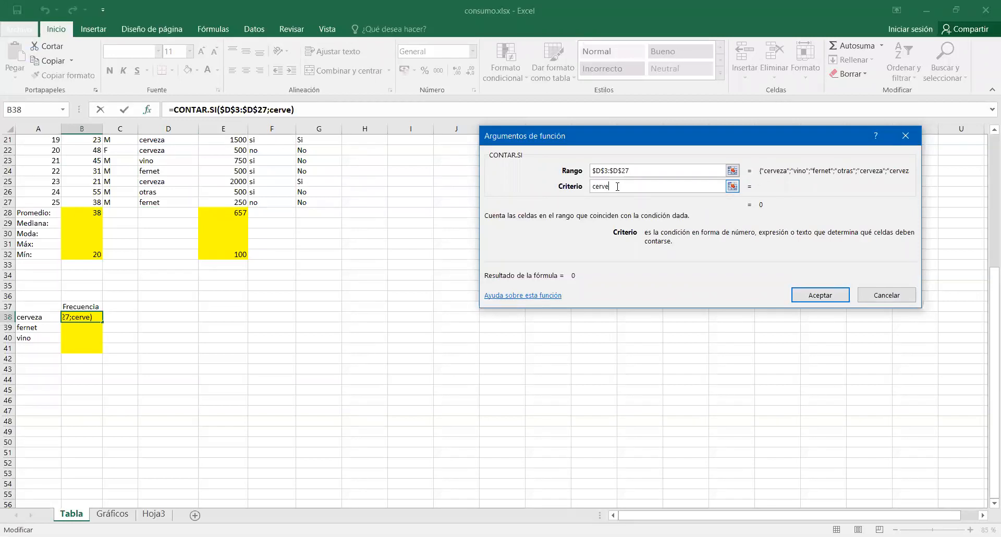
pyautogui.write('za')
pyautogui.click(655, 170)
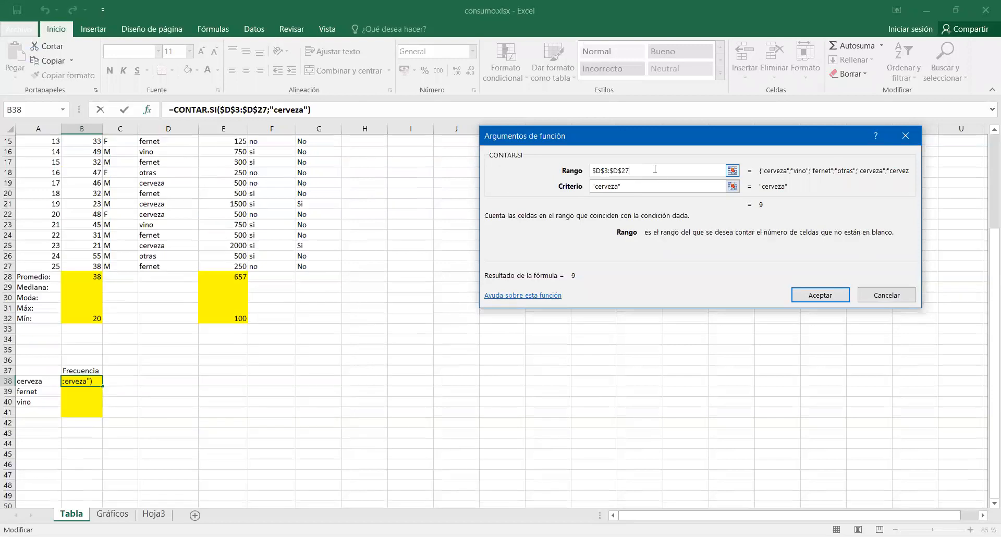
pyautogui.click(818, 300)
# Copy the cerveza count formula down to B39:B40 and change the criterion in B39 to "fernet".
pyautogui.scroll(-3, 408, 465)
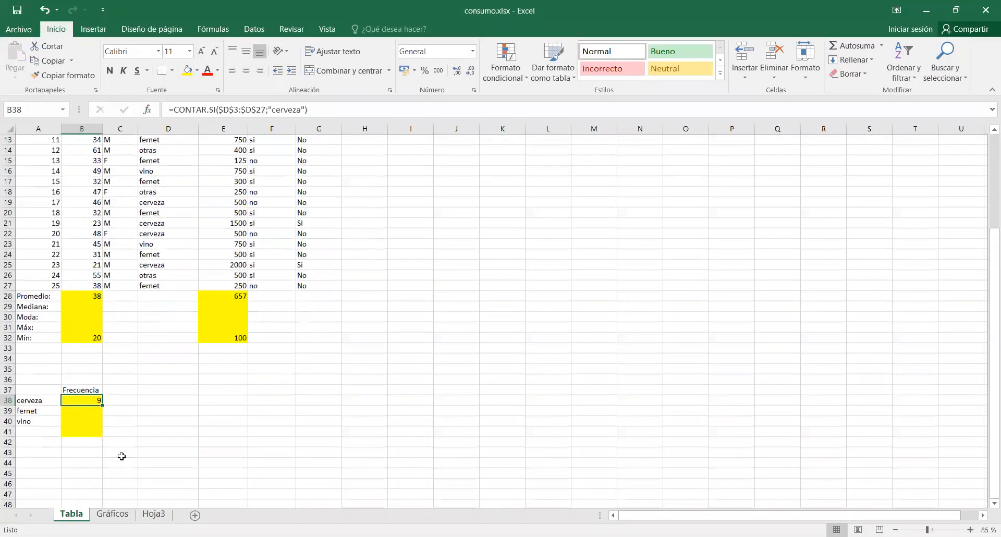
pyautogui.moveTo(102, 405); pyautogui.dragTo(101, 431)
pyautogui.click(83, 412)
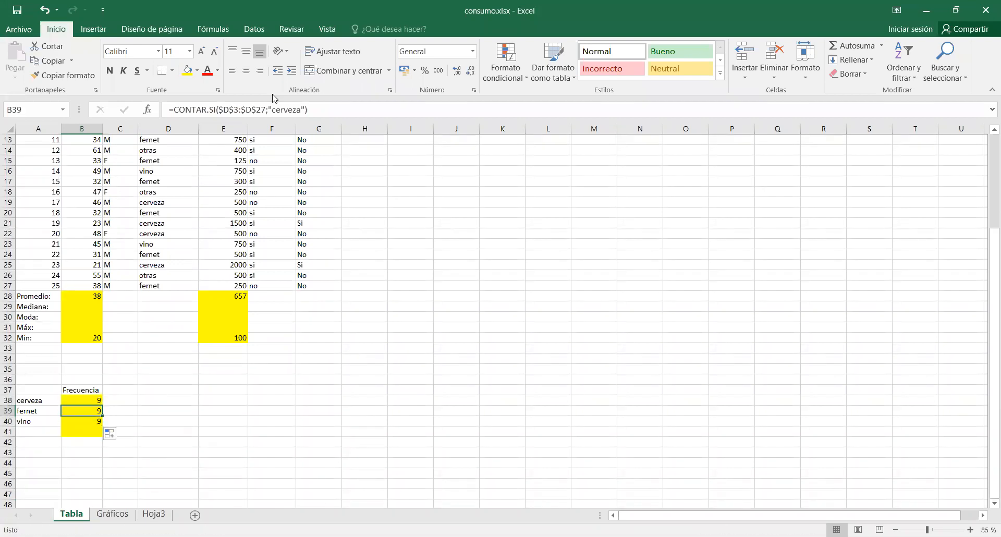
pyautogui.click(287, 108)
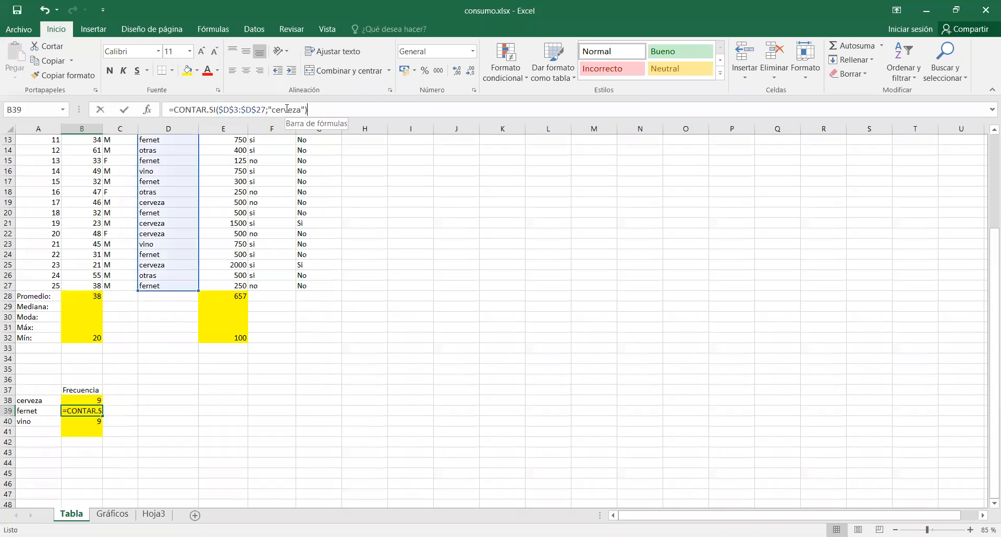
pyautogui.doubleClick(286, 109)
pyautogui.write('"fernet"')
pyautogui.press('Return')
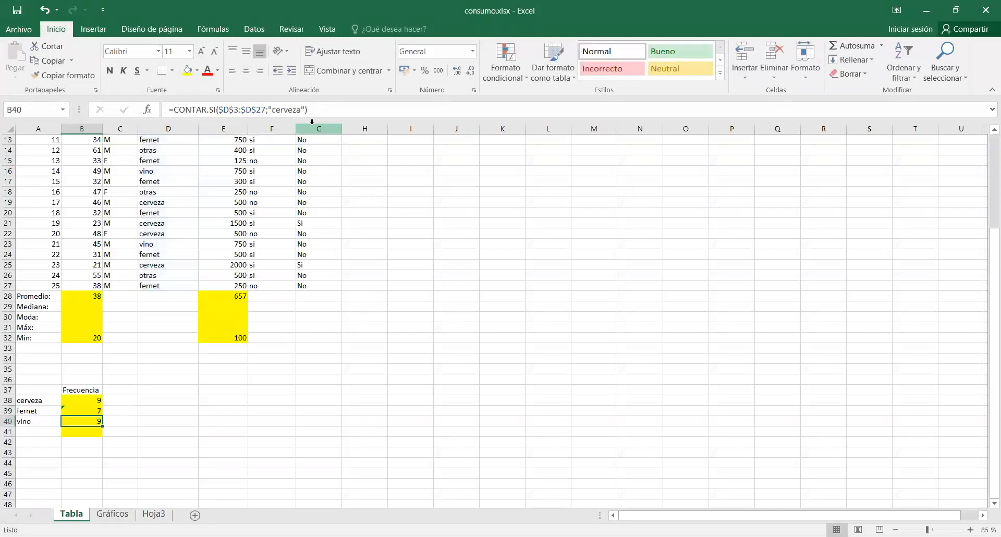
# Change the counting criterion in cell B40 to "vino".
pyautogui.doubleClick(282, 109)
pyautogui.write('vin')
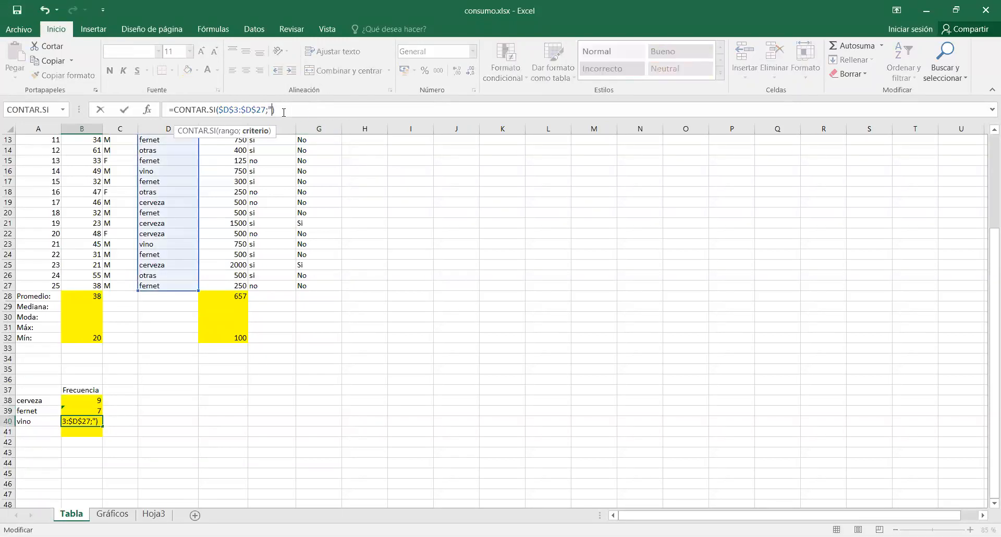
pyautogui.write('o"')
pyautogui.press('Return')
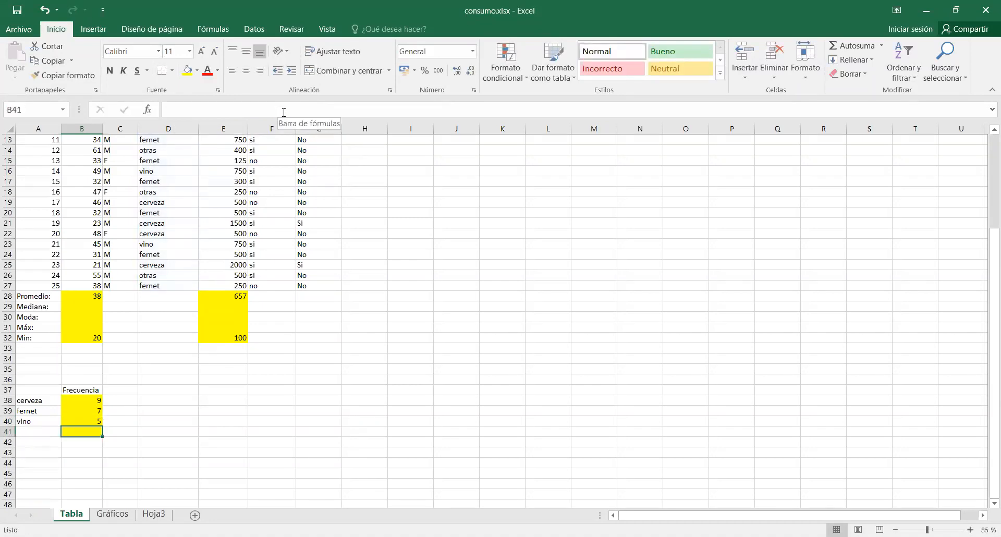
pyautogui.click(292, 400)
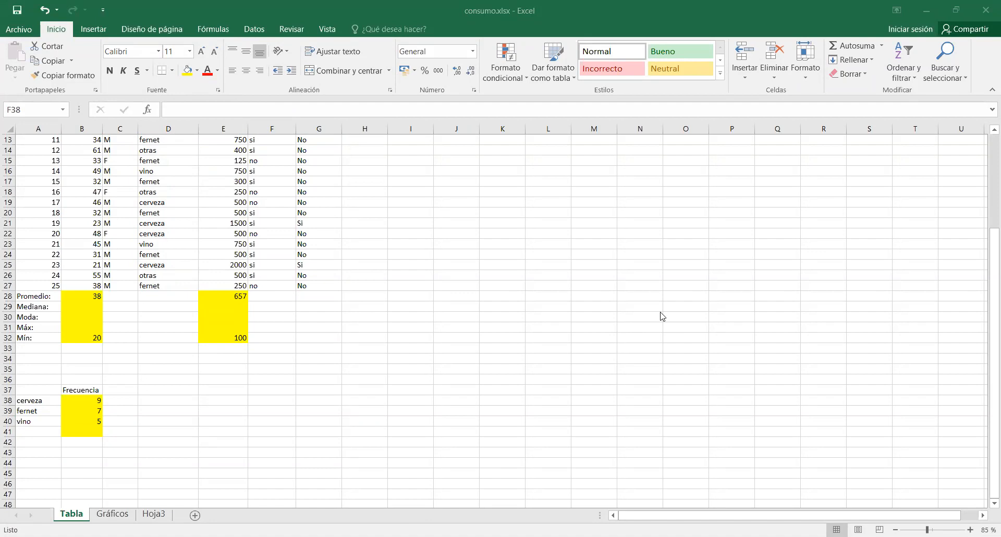
# Enter the heading "Promedio cant. X día" in cell E36.
pyautogui.click(225, 378)
pyautogui.write('Pro')
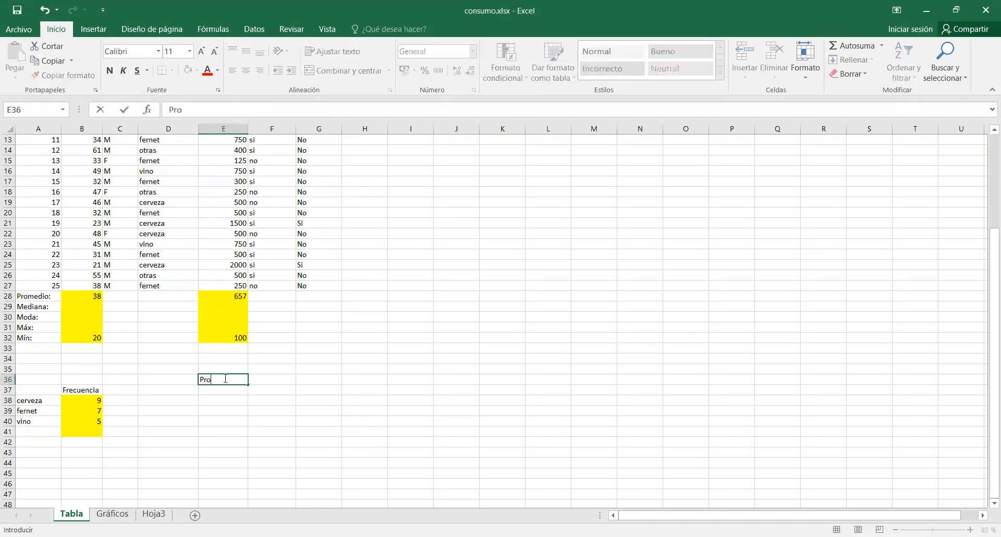
pyautogui.write('medio cant. X día')
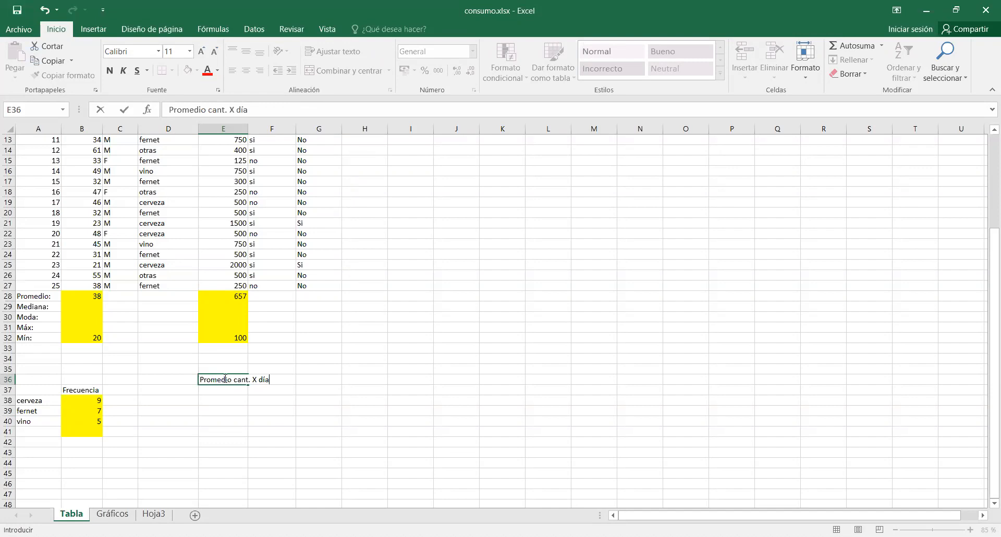
pyautogui.press('Return')
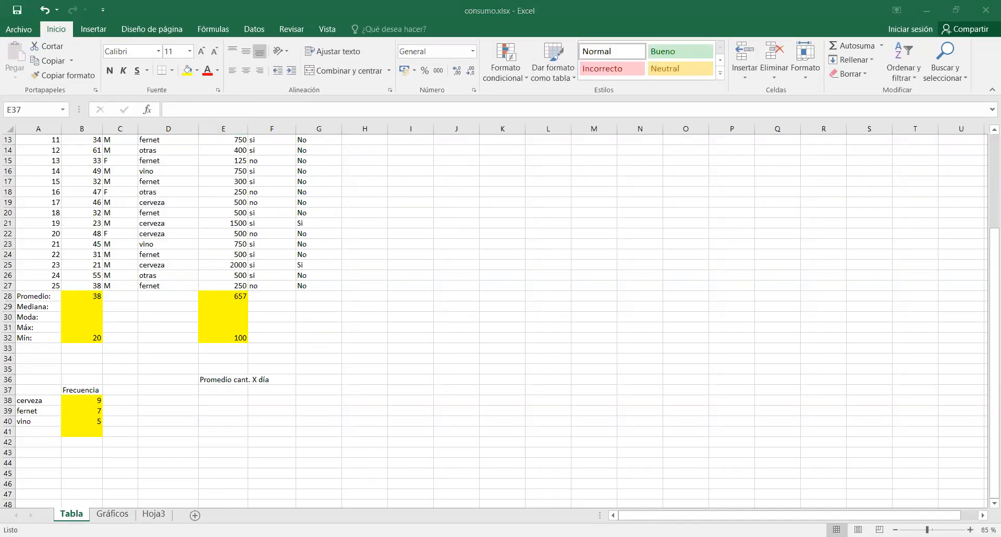
# Copy the drink types cerveza, fernet and vino from A38:A40 into cells D37:D39.
pyautogui.moveTo(47, 400); pyautogui.dragTo(41, 422)
pyautogui.hotkey('ctrl', 'c')
pyautogui.click(176, 391)
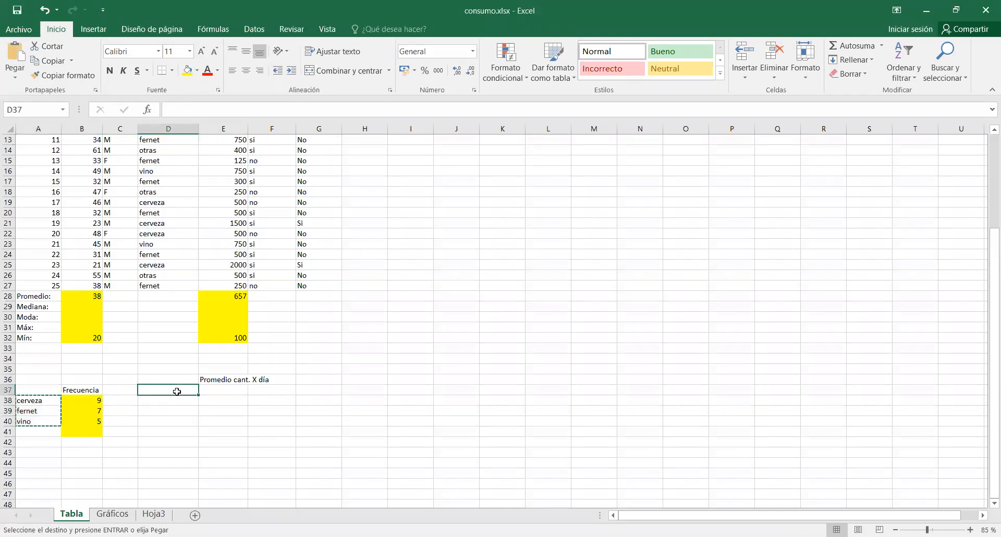
pyautogui.hotkey('ctrl', 'v')
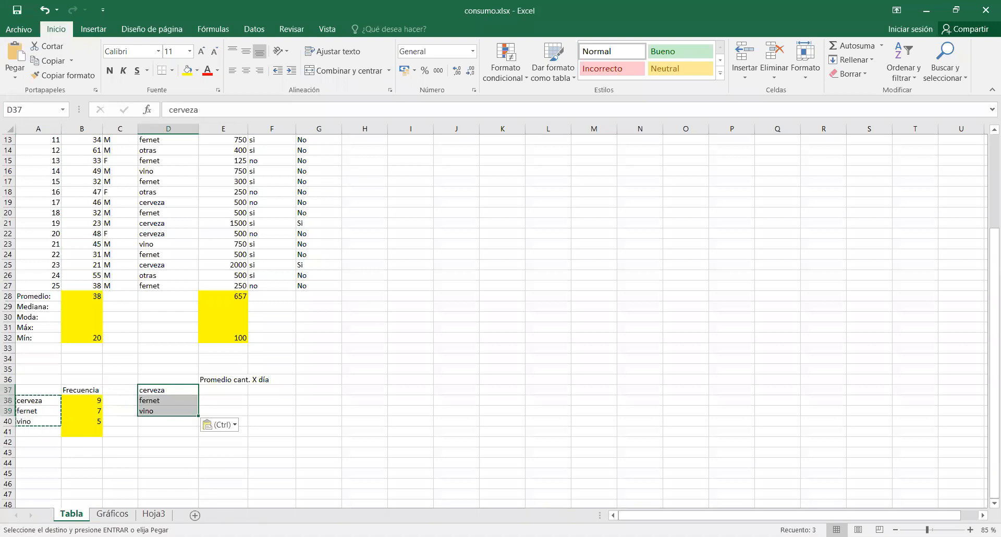
pyautogui.hotkey('alt', 'Tab')
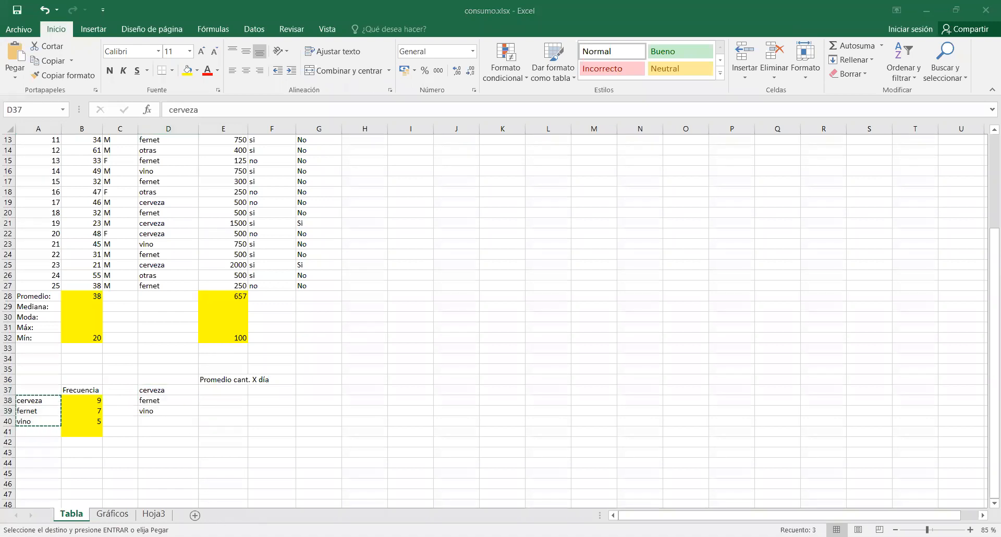
pyautogui.hotkey('alt', 'Tab')
# Move the "Promedio cant. X día" heading up to E35 and enter the column labels F and M in E36 and F36.
pyautogui.click(232, 380)
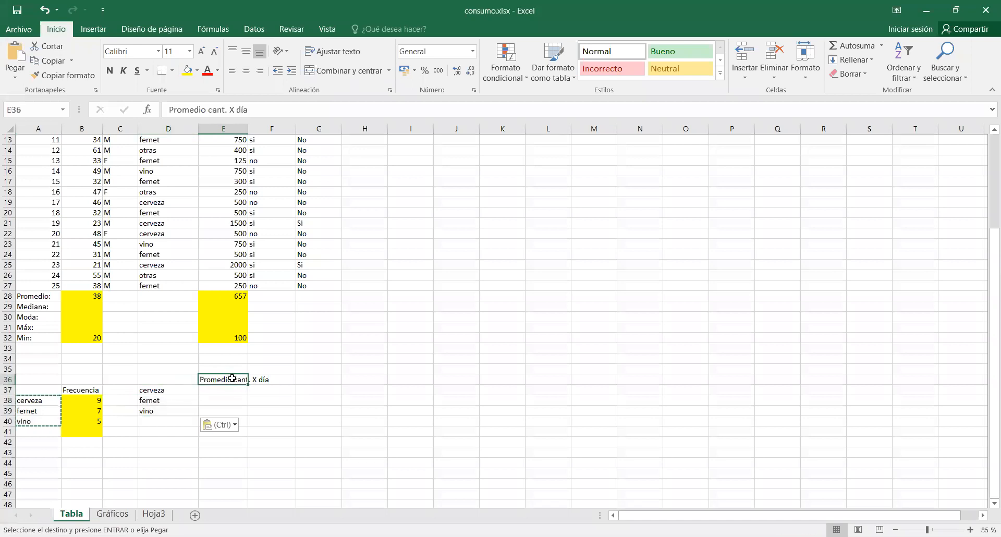
pyautogui.moveTo(233, 375); pyautogui.dragTo(232, 366)
pyautogui.click(231, 379)
pyautogui.write('F')
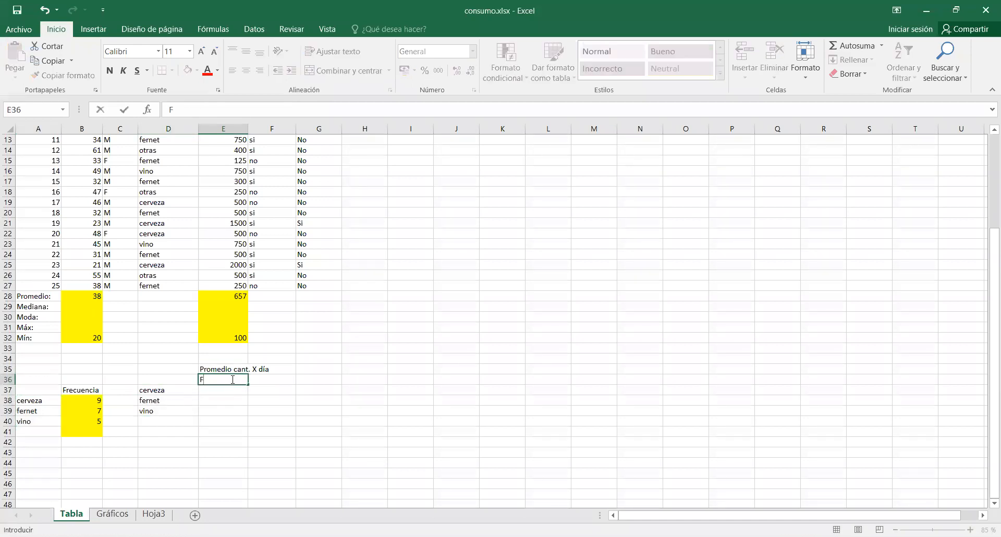
pyautogui.press('Tab')
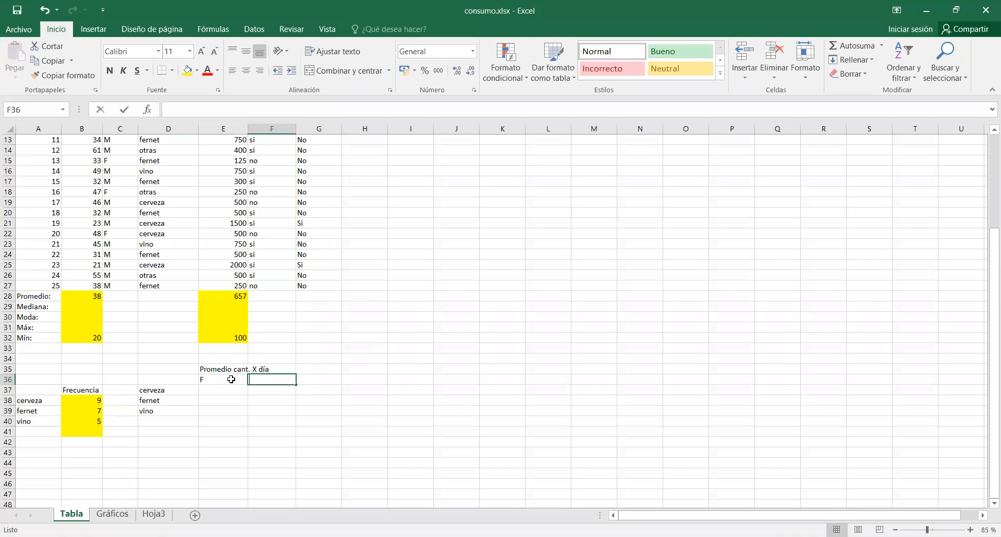
pyautogui.write('M')
# Fill cells E37:F40 with yellow and apply all borders to them.
pyautogui.click(237, 391)
pyautogui.moveTo(218, 389); pyautogui.dragTo(263, 422)
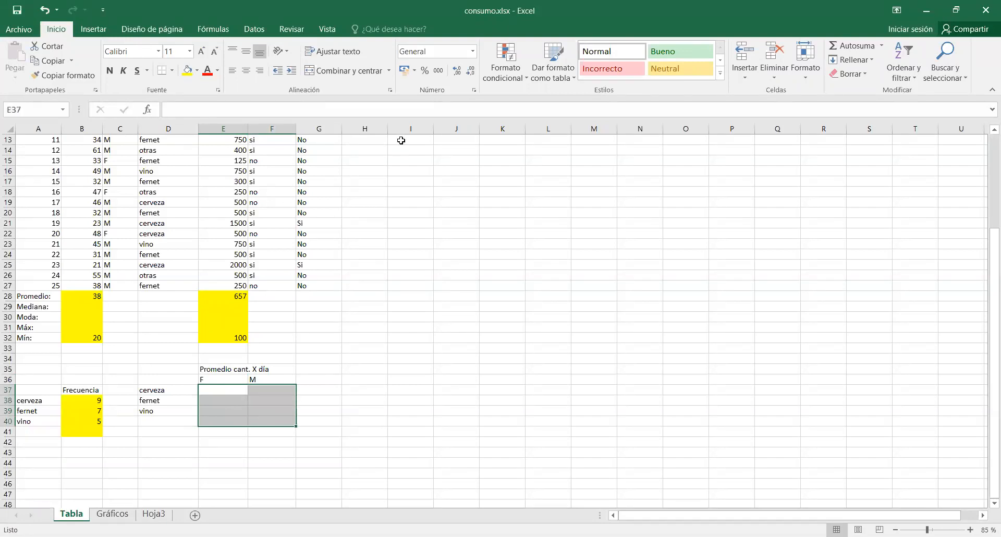
pyautogui.click(187, 71)
pyautogui.click(171, 72)
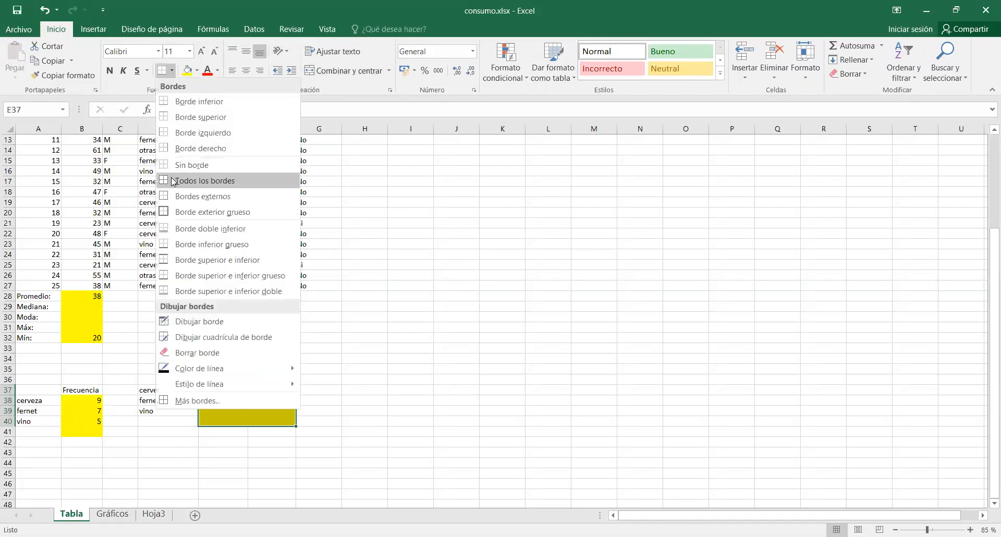
pyautogui.click(172, 181)
# Apply all borders to the frequency cells B38:B42.
pyautogui.moveTo(82, 401); pyautogui.dragTo(83, 444)
pyautogui.click(163, 70)
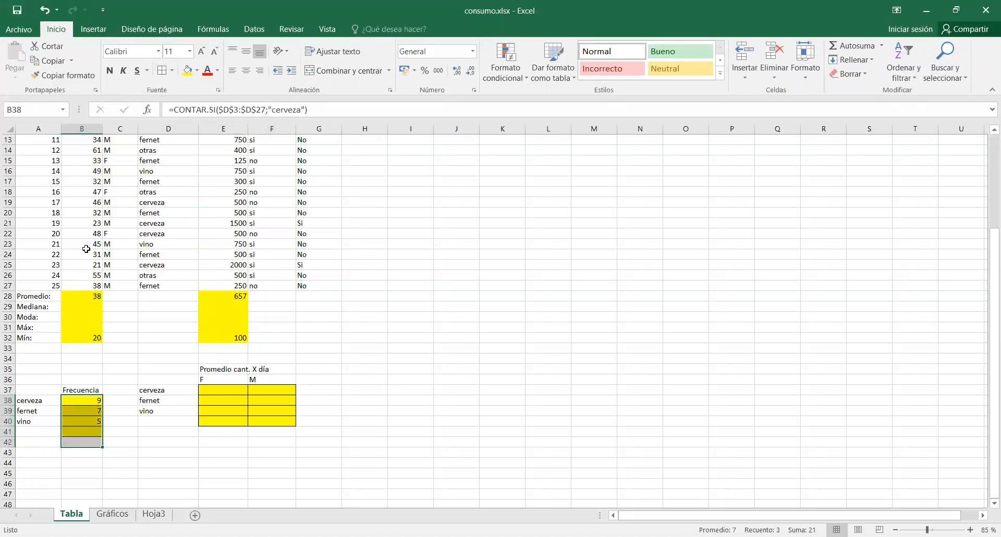
pyautogui.click(504, 359)
# Insert the PROMEDIO.SI.CONJUNTO function in cell E37 for the average cerveza quantity of females.
pyautogui.click(218, 393)
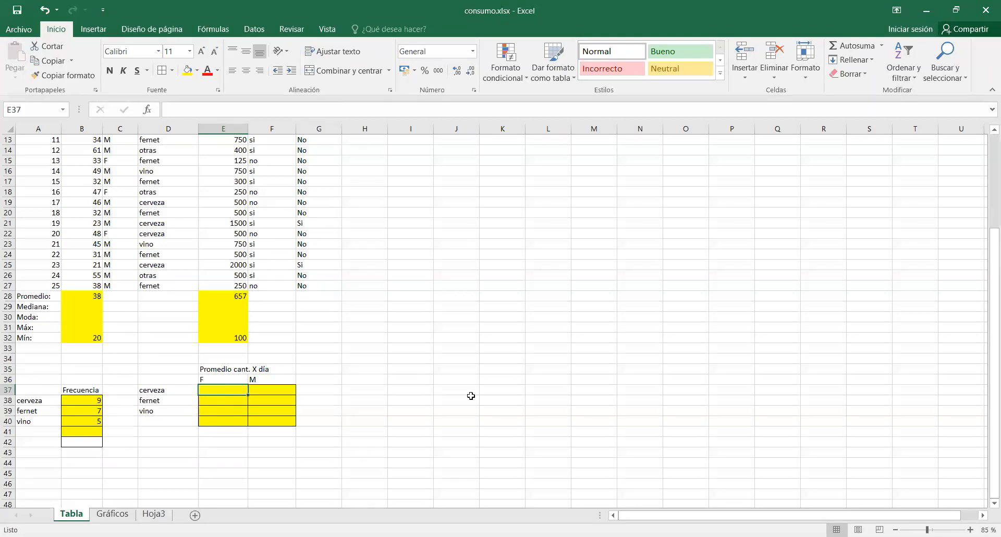
pyautogui.click(148, 110)
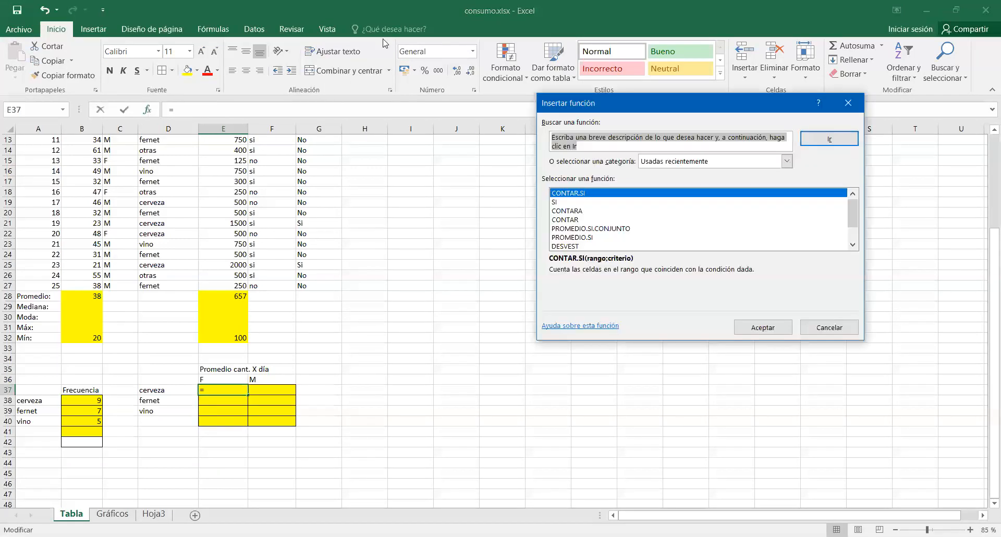
pyautogui.click(618, 230)
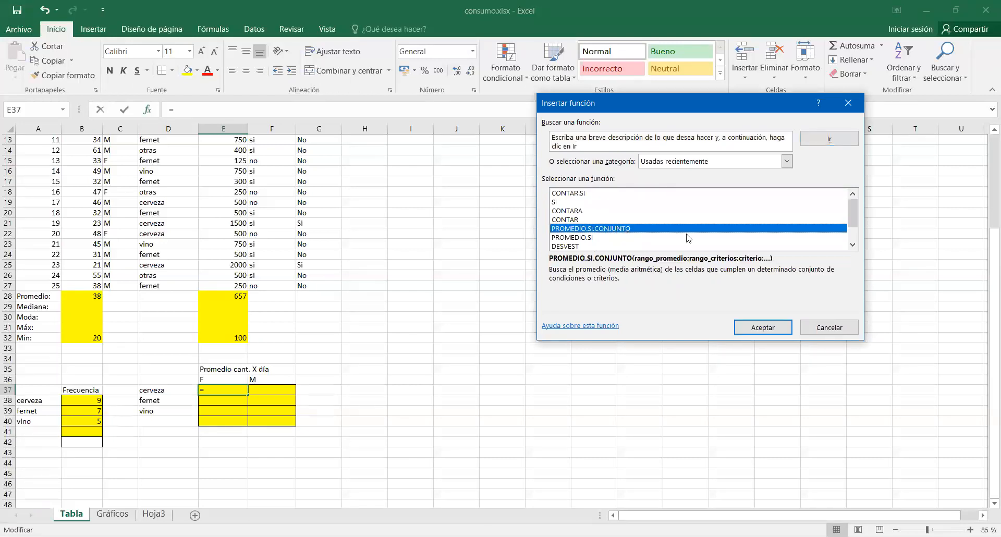
pyautogui.click(773, 331)
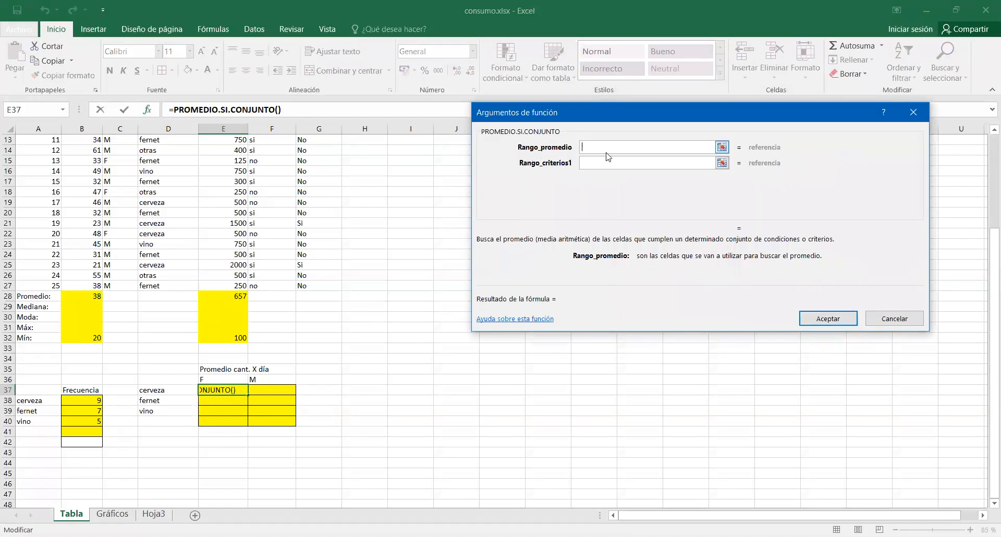
# Set the function's average range to the daily quantities E3:E27 and go on to the first criteria range.
pyautogui.scroll(4, 323, 407)
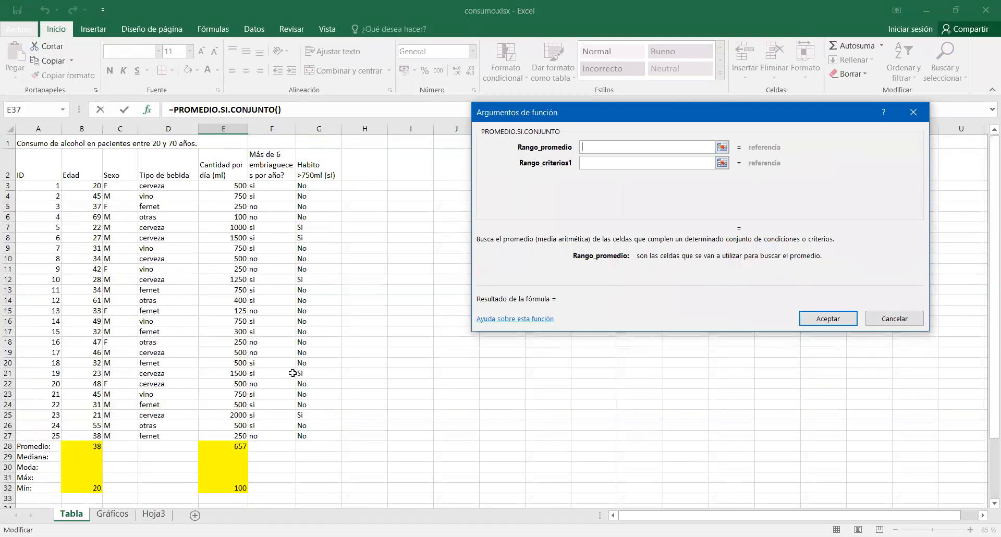
pyautogui.click(219, 178)
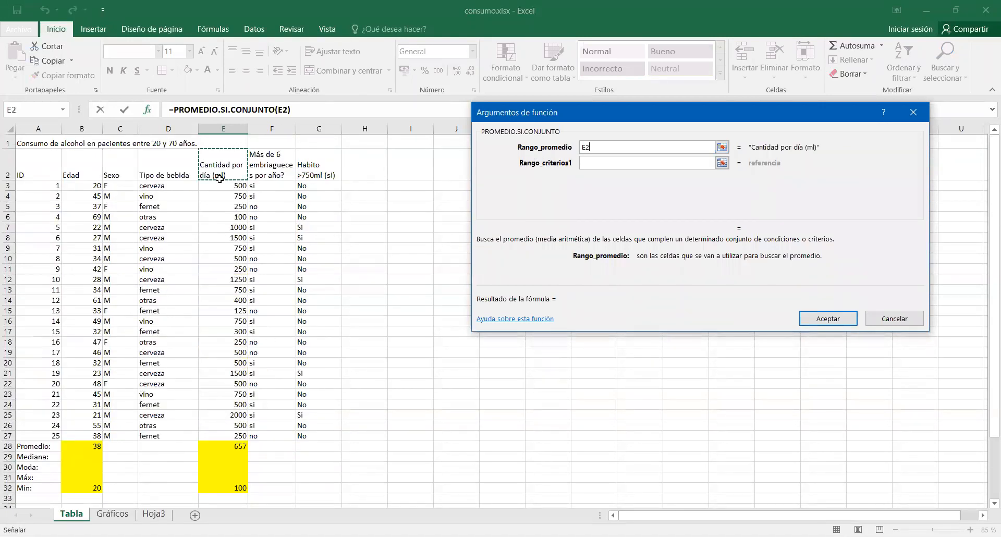
pyautogui.click(215, 183)
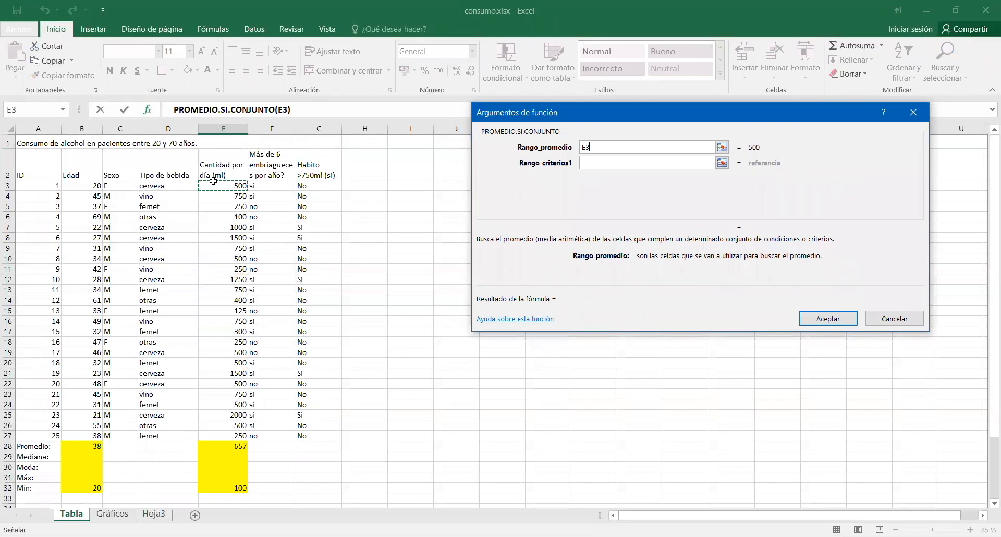
pyautogui.moveTo(213, 181); pyautogui.dragTo(224, 436)
pyautogui.press('Tab')
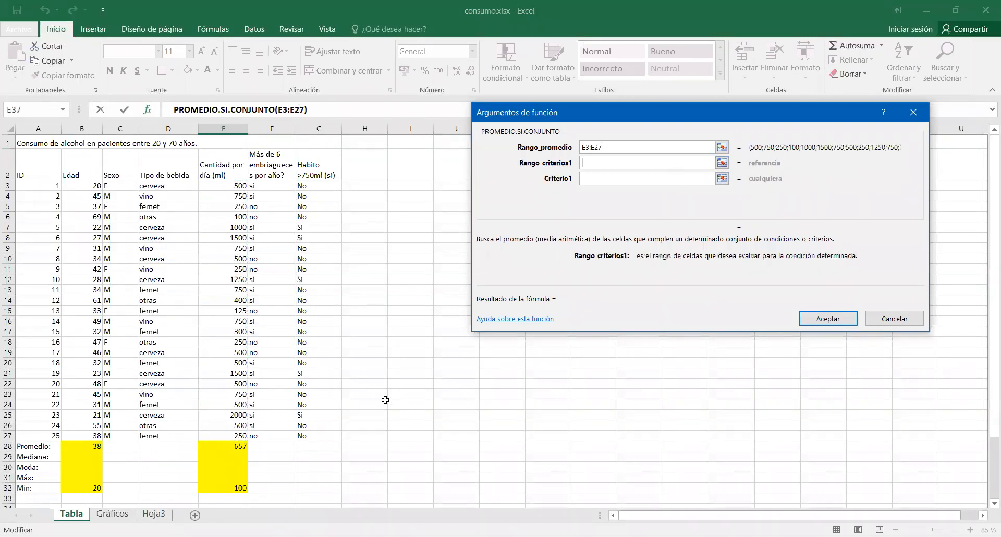
pyautogui.scroll(-3, 384, 399)
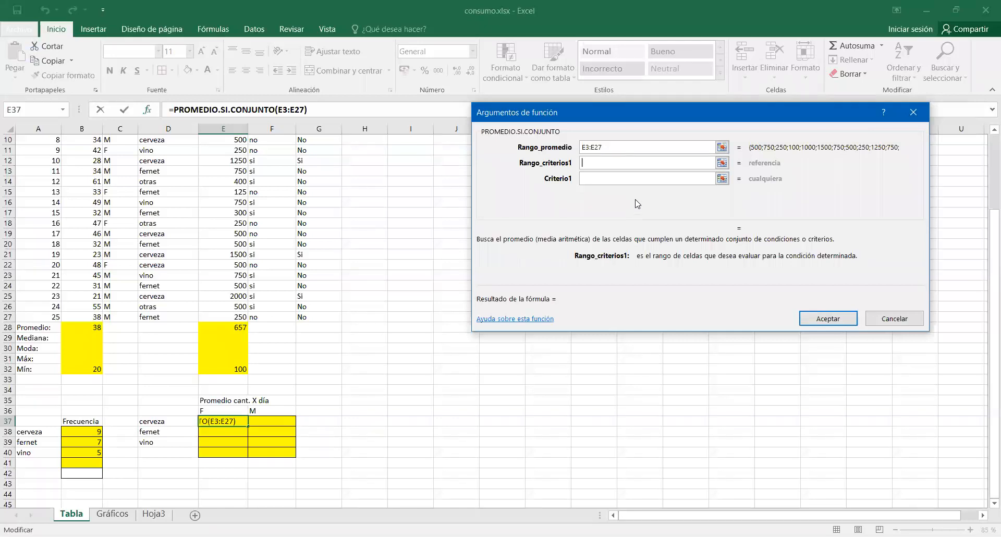
pyautogui.scroll(3, 207, 250)
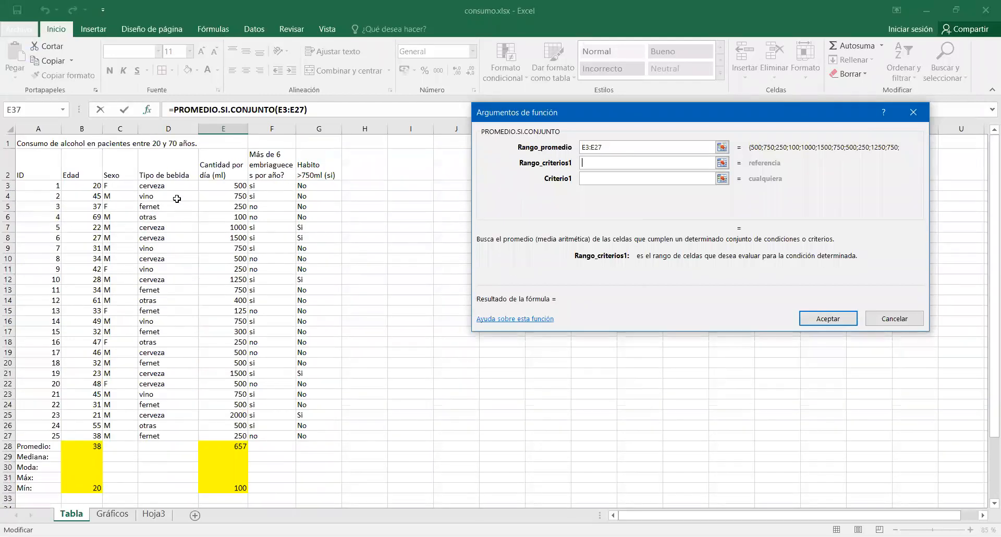
# Set the first criteria range to the drink types D3:D27 with the criterion cerveza.
pyautogui.click(167, 184)
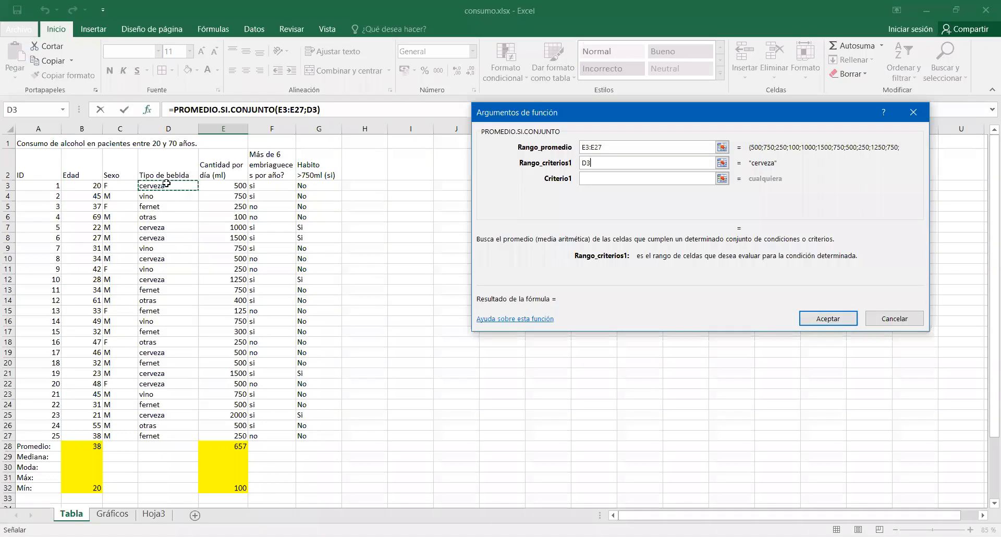
pyautogui.moveTo(167, 184); pyautogui.dragTo(172, 436)
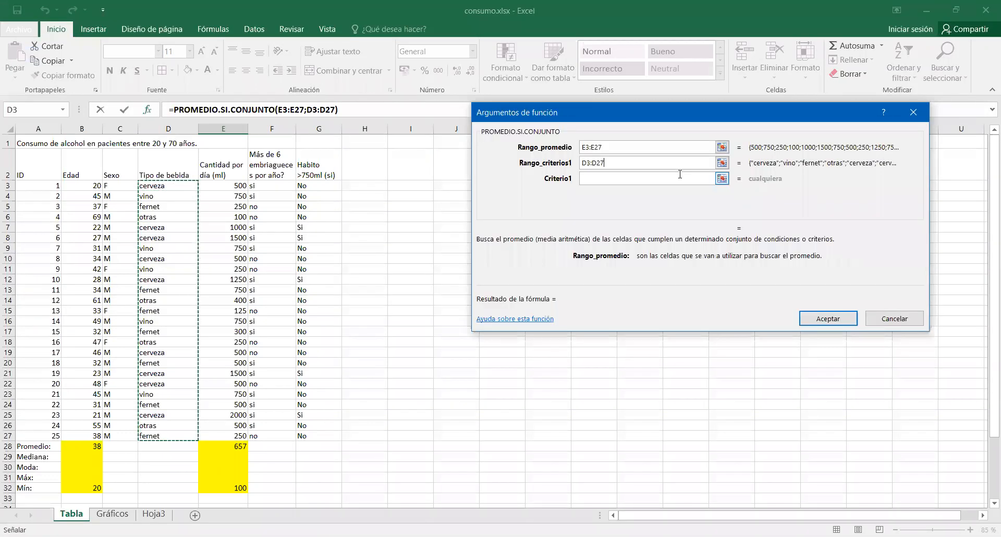
pyautogui.click(676, 178)
pyautogui.scroll(-2, 351, 463)
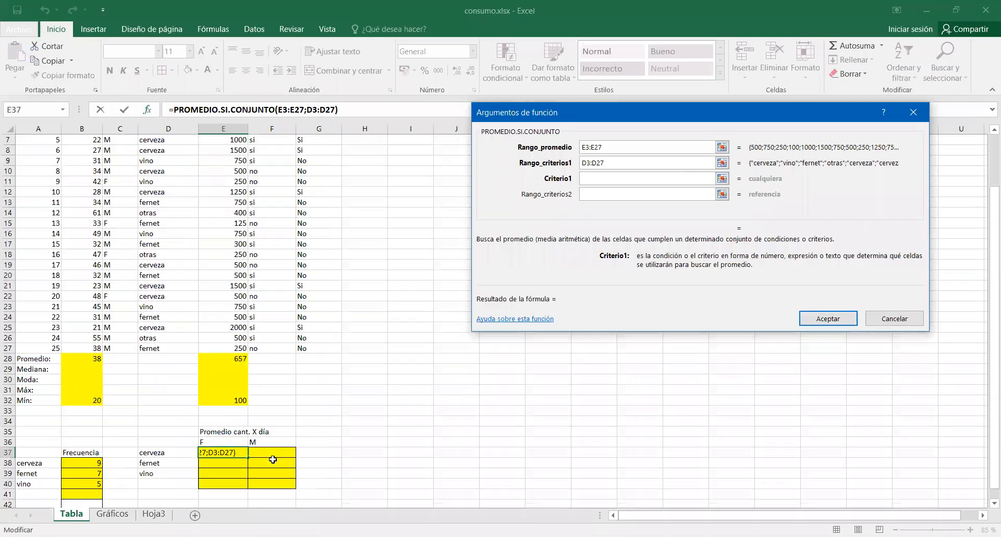
pyautogui.write('cer')
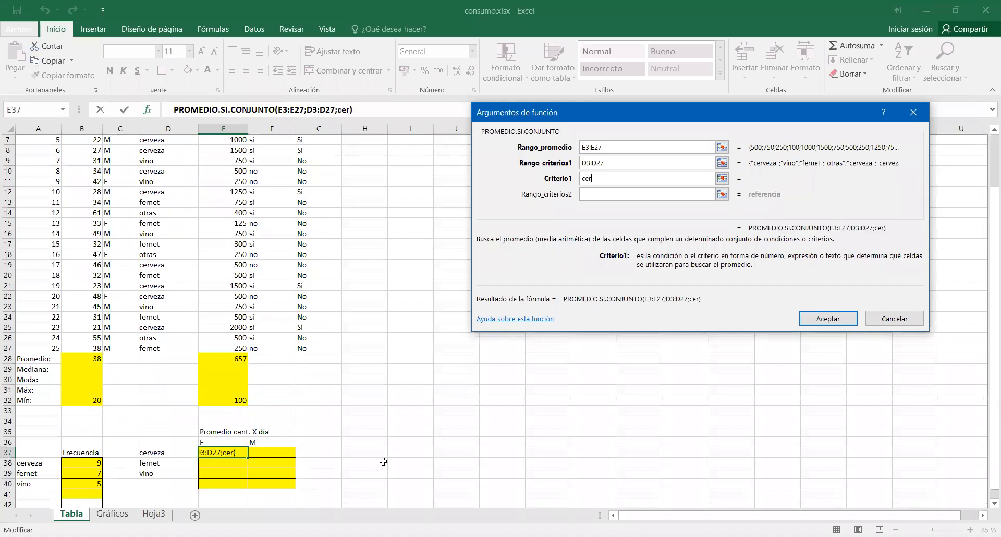
pyautogui.write('veza')
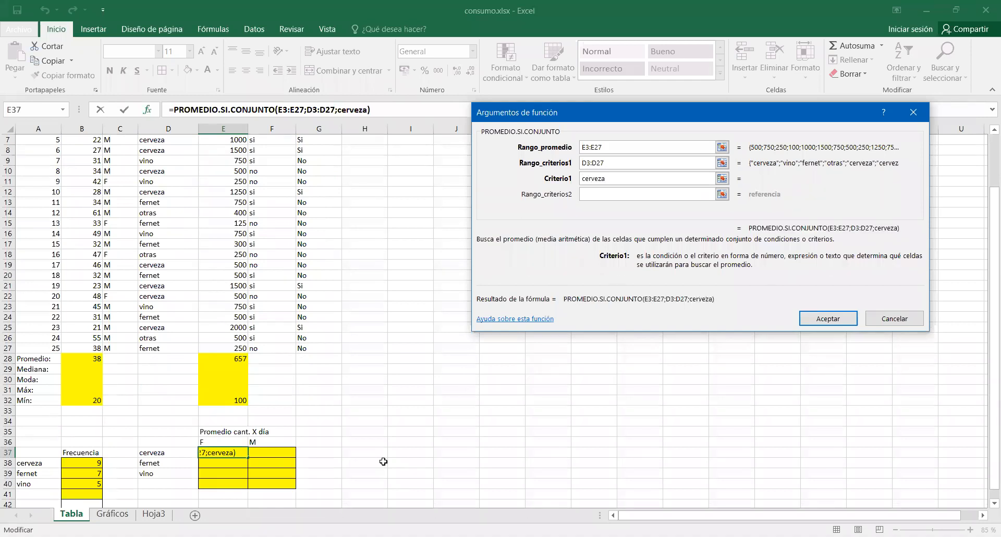
# Set the second criteria range to the sex column C3:C27 with the criterion f and accept the function.
pyautogui.click(621, 195)
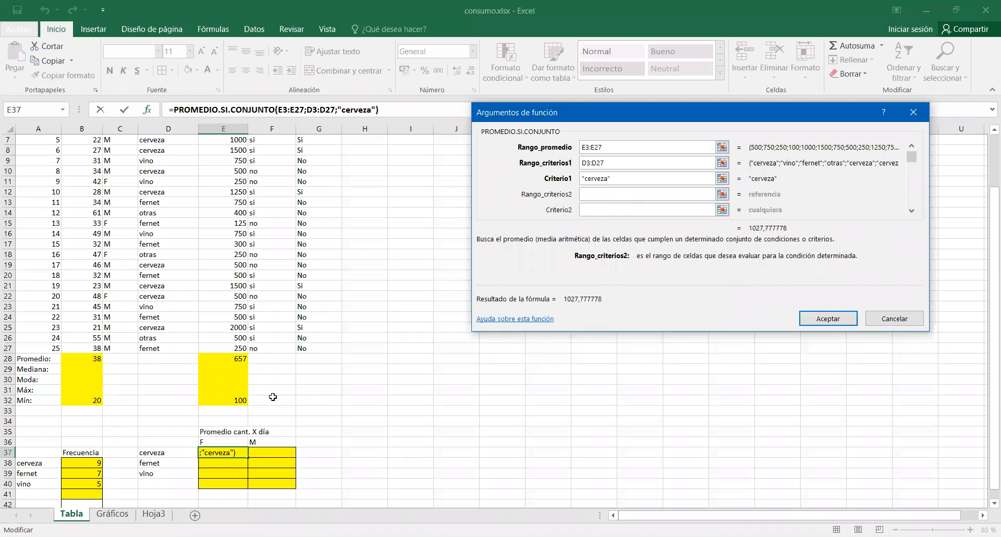
pyautogui.scroll(2, 273, 397)
pyautogui.click(124, 185)
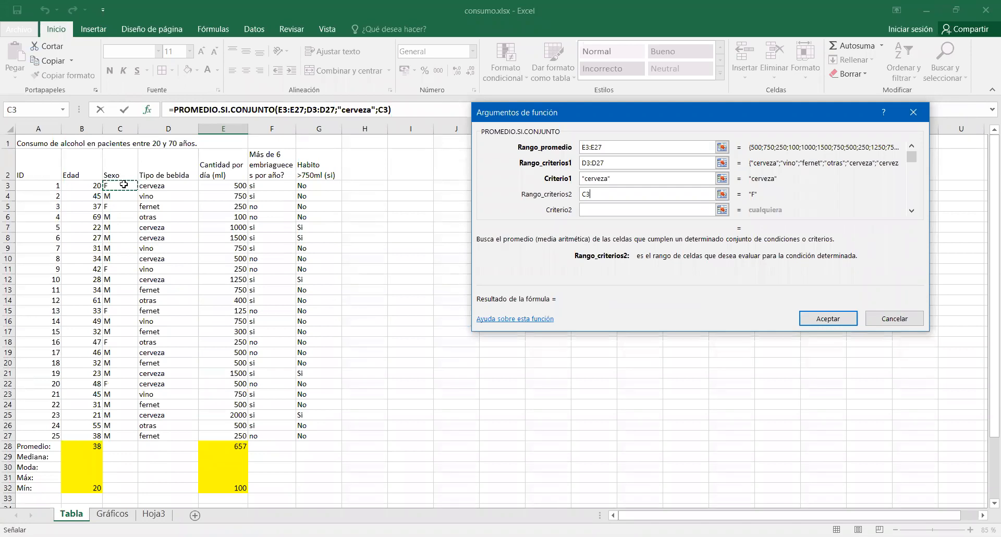
pyautogui.moveTo(124, 185); pyautogui.dragTo(109, 435)
pyautogui.click(599, 210)
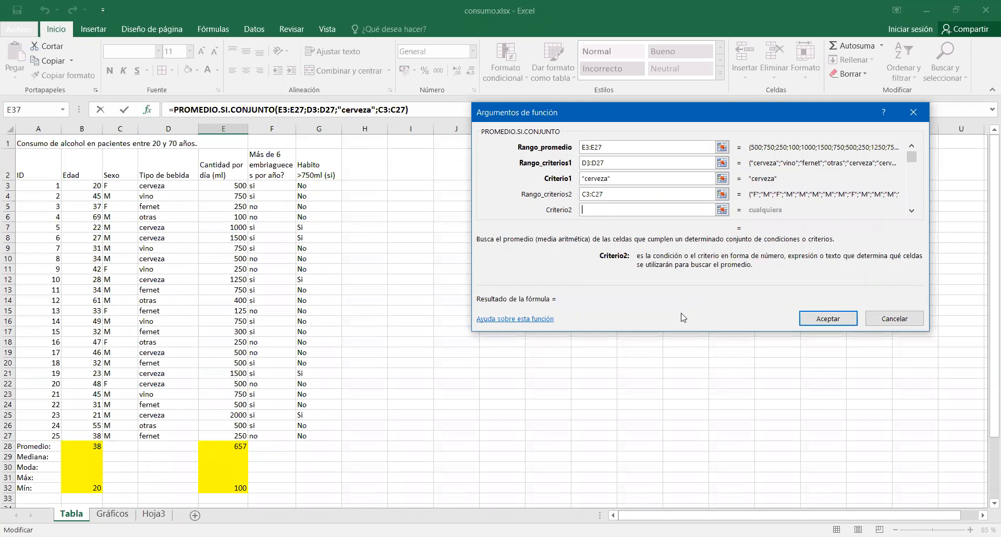
pyautogui.scroll(-3, 683, 317)
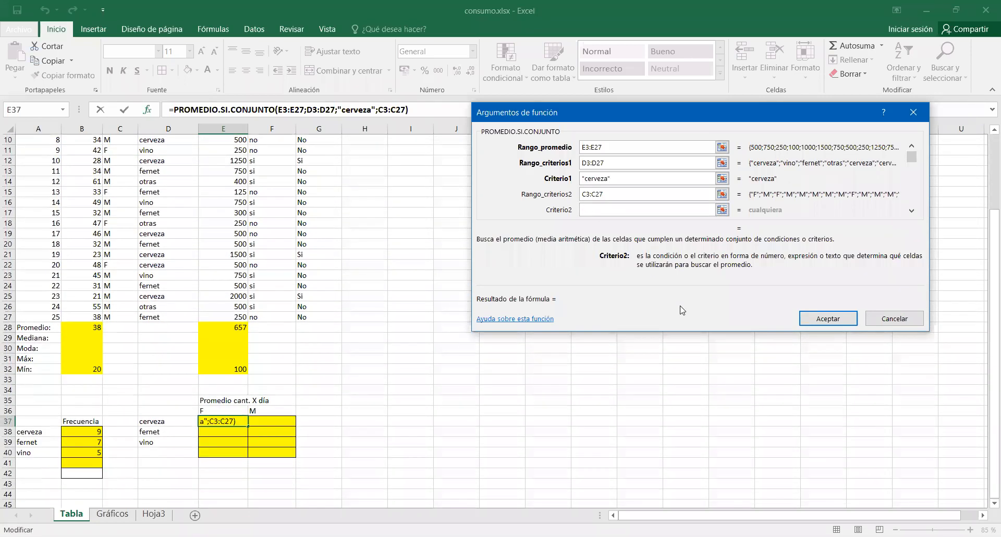
pyautogui.write('f')
pyautogui.click(682, 196)
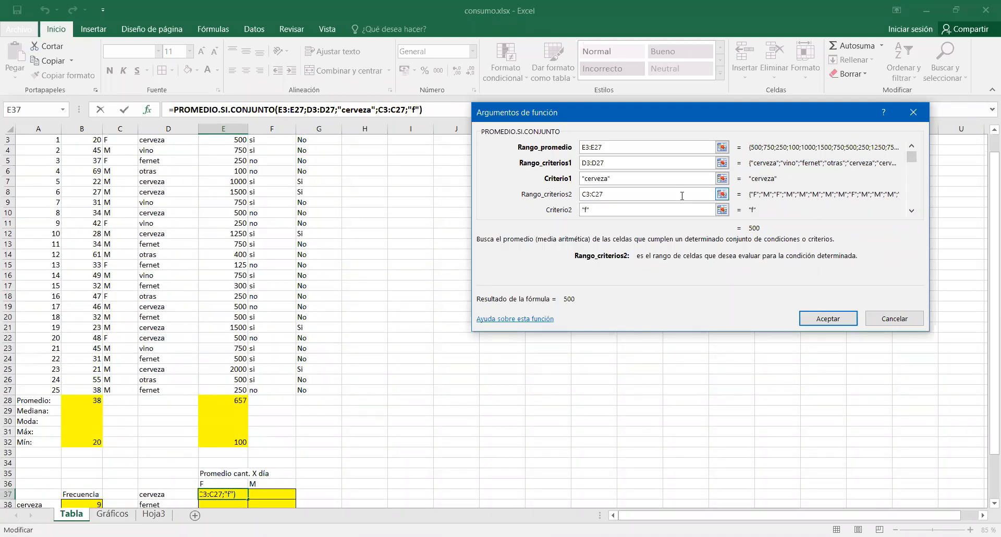
pyautogui.click(819, 319)
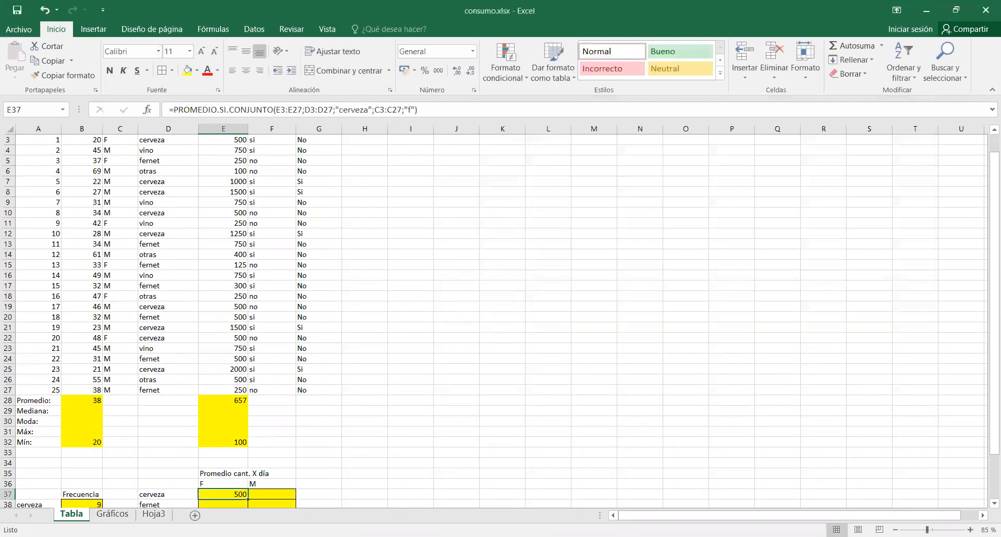
# Enter the row labels F and M in cells A47 and A48 below the existing summaries.
pyautogui.scroll(-1, 292, 459)
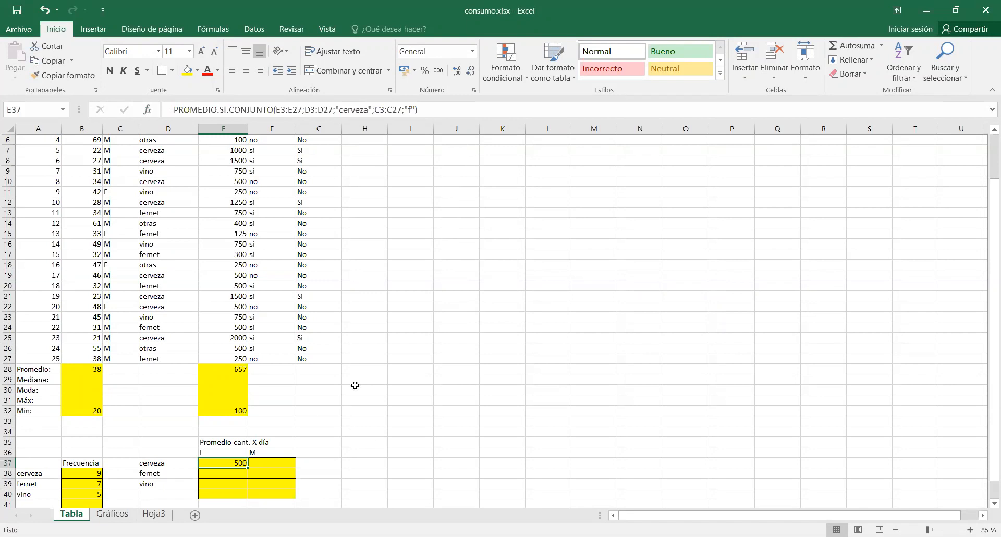
pyautogui.click(397, 379)
pyautogui.scroll(-4, 394, 409)
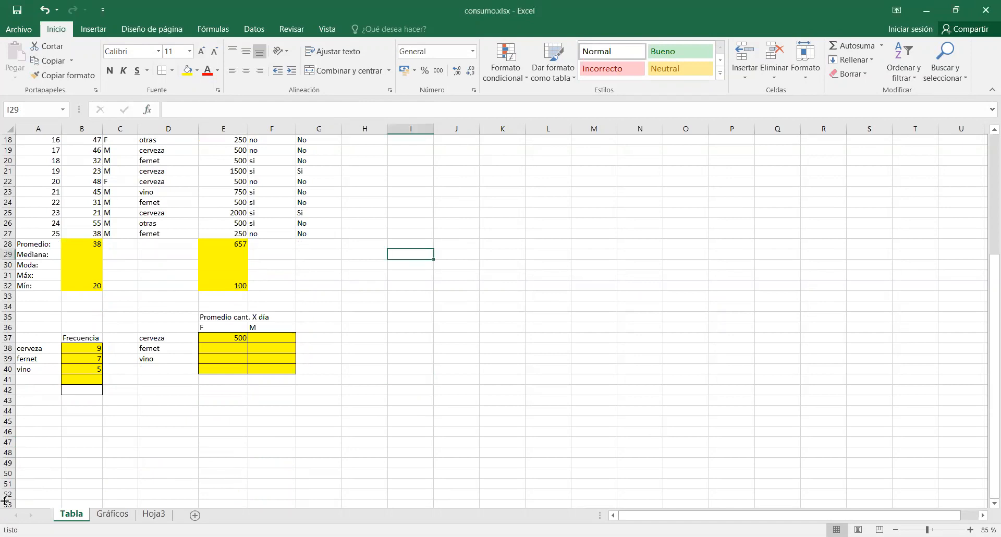
pyautogui.click(48, 441)
pyautogui.write('F')
pyautogui.press('Return')
pyautogui.write('M')
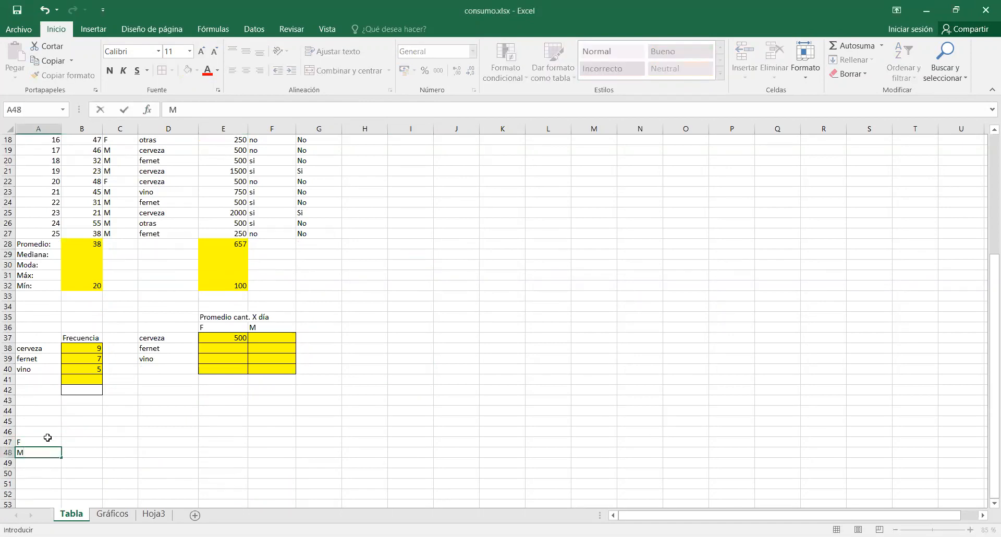
pyautogui.press('Return')
# Enter the column headings Cerveza and Fernet in cells B46 and C46.
pyautogui.press('Up')
pyautogui.press('Up')
pyautogui.press('Up')
pyautogui.press('Right')
pyautogui.write('Cerveza')
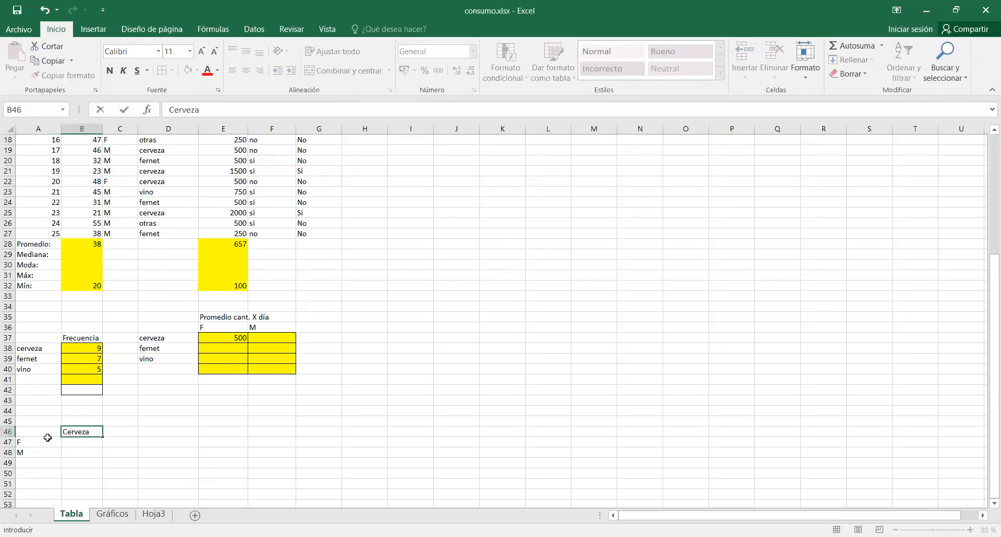
pyautogui.press('Right')
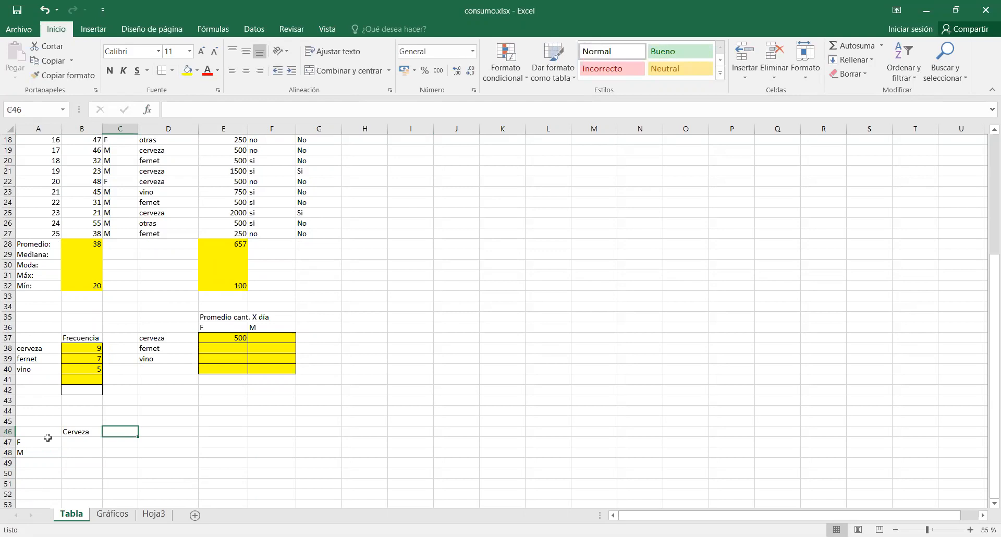
pyautogui.write('Fernet')
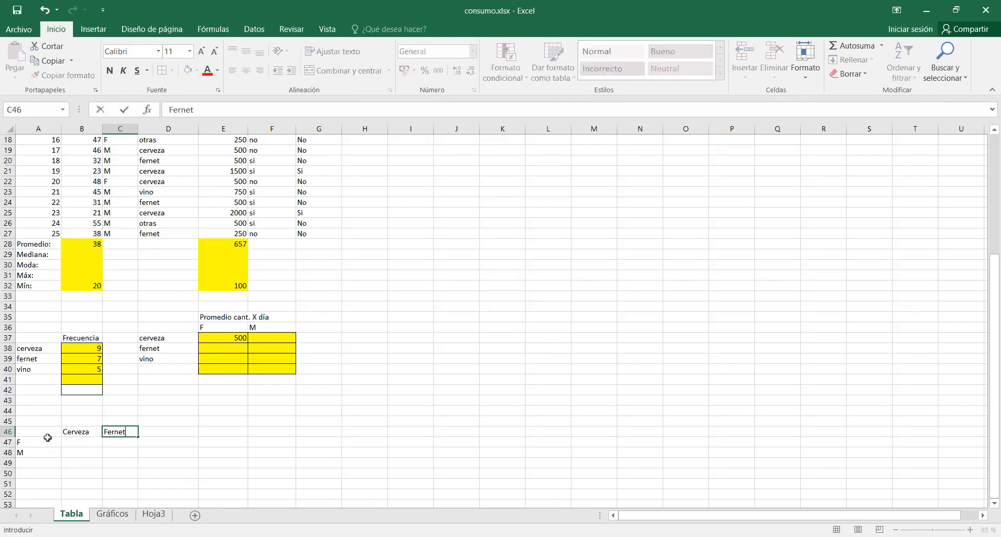
pyautogui.press('Up')
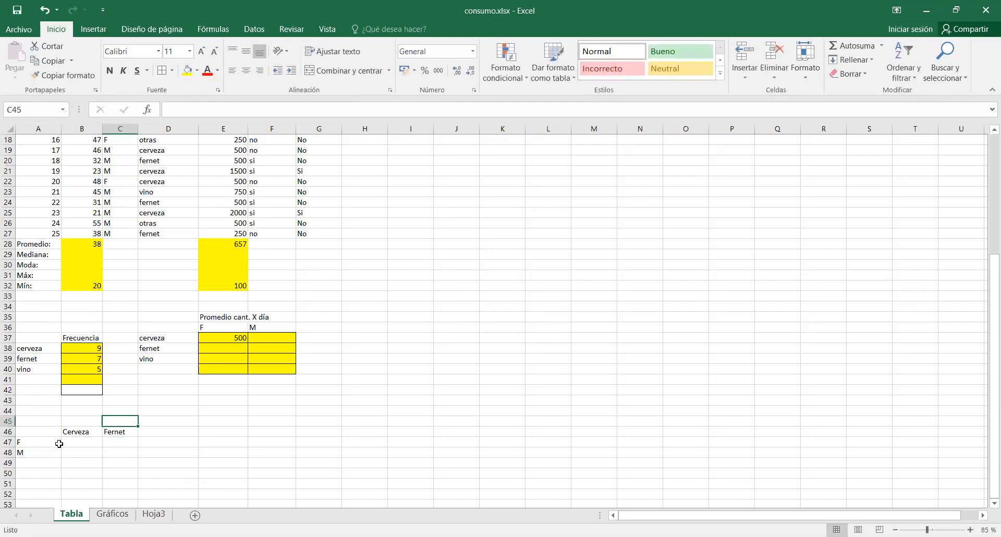
# Apply all borders to B47:E48 and enter the headings Vino, Cerveza, Fernet and ".." in B46:E46.
pyautogui.moveTo(71, 444); pyautogui.dragTo(216, 458)
pyautogui.click(162, 70)
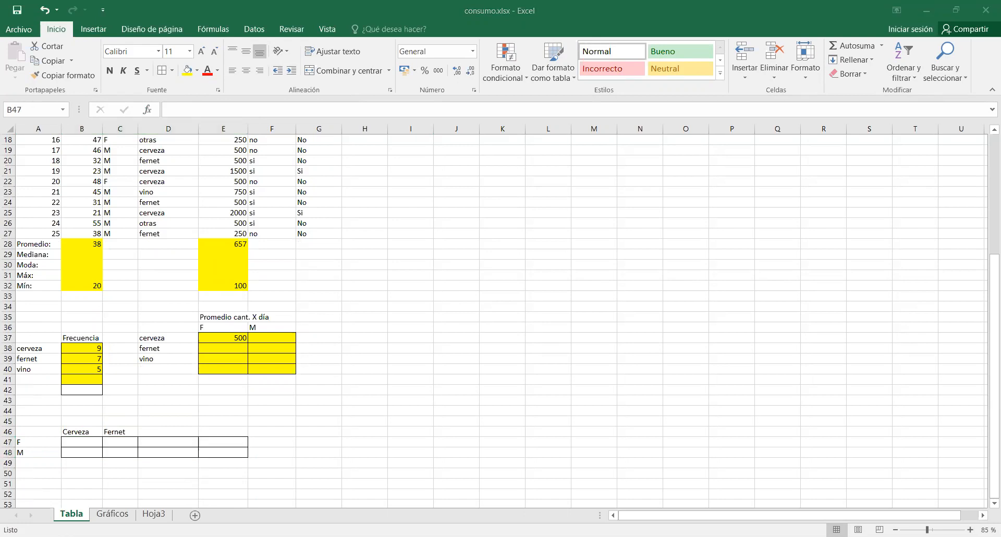
pyautogui.click(82, 431)
pyautogui.write('Vino')
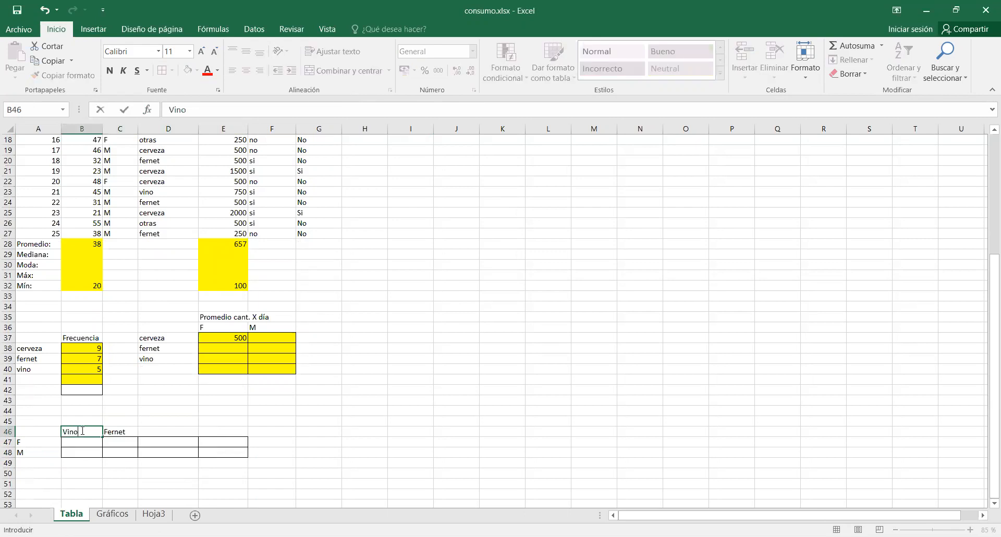
pyautogui.press('Tab')
pyautogui.write('Cerveza')
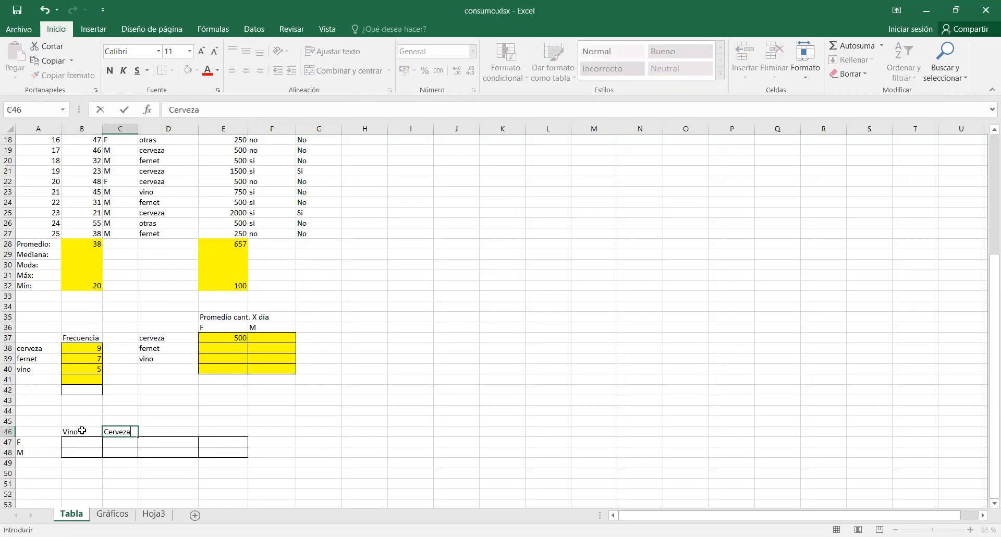
pyautogui.press('Tab')
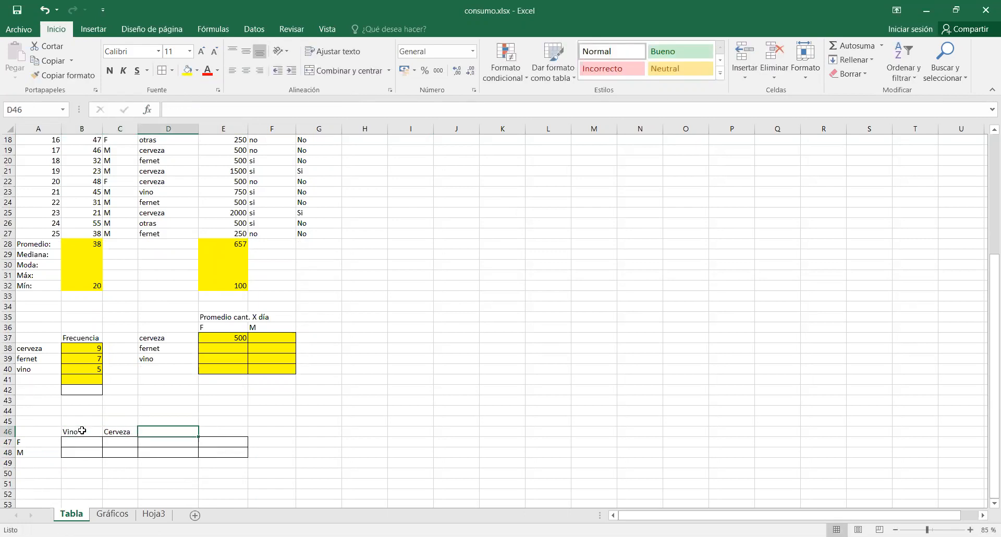
pyautogui.write('Fernet')
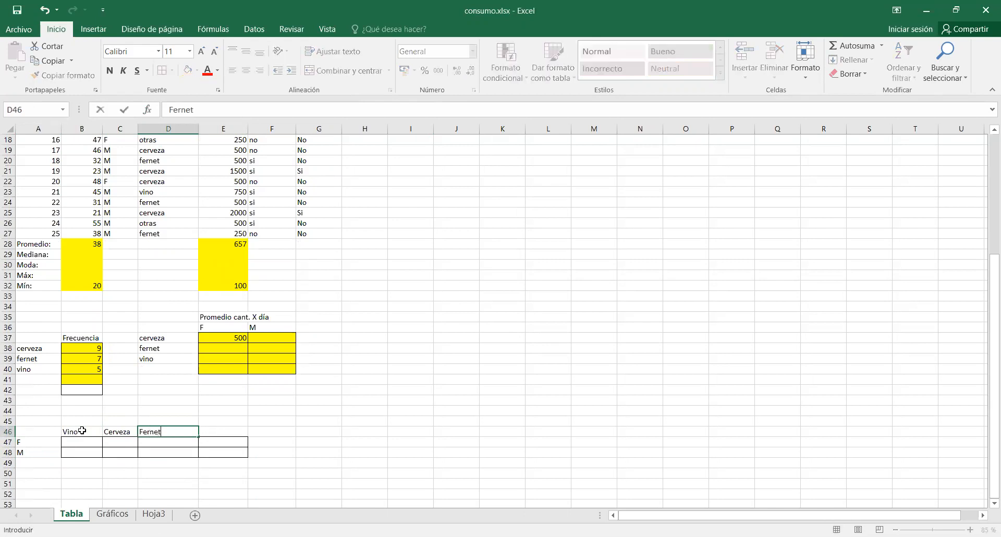
pyautogui.press('Tab')
pyautogui.write('..')
pyautogui.press('Down')
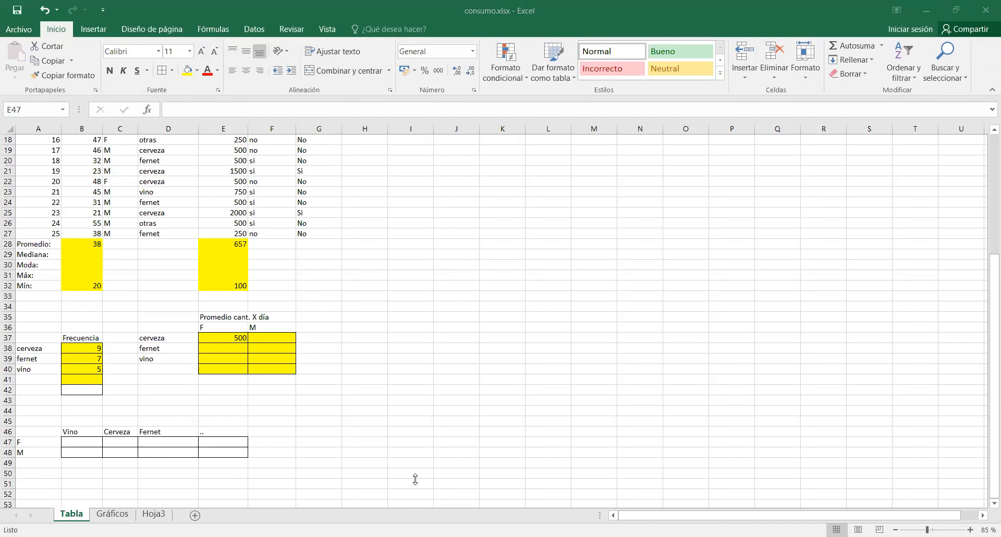
pyautogui.click(668, 402)
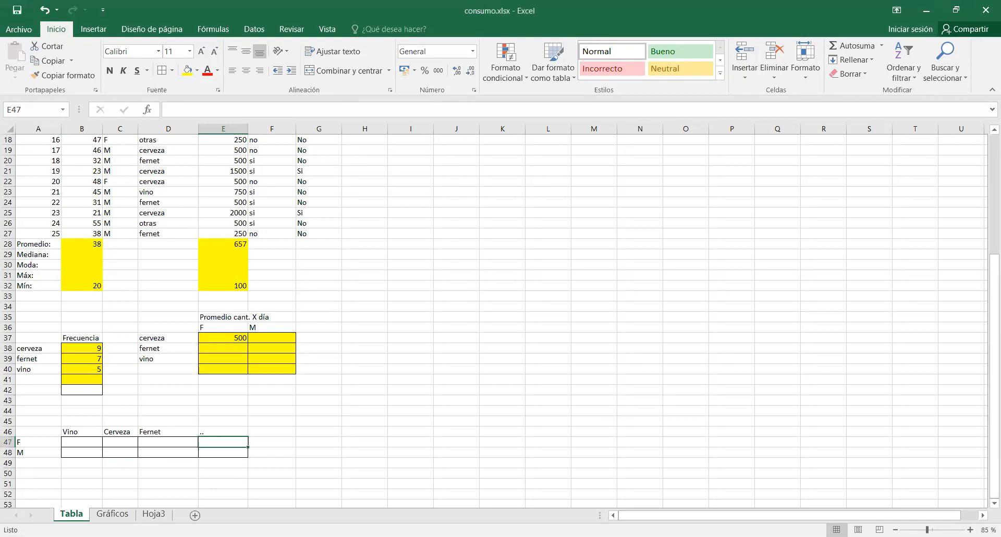
pyautogui.hotkey('alt', 'Tab')
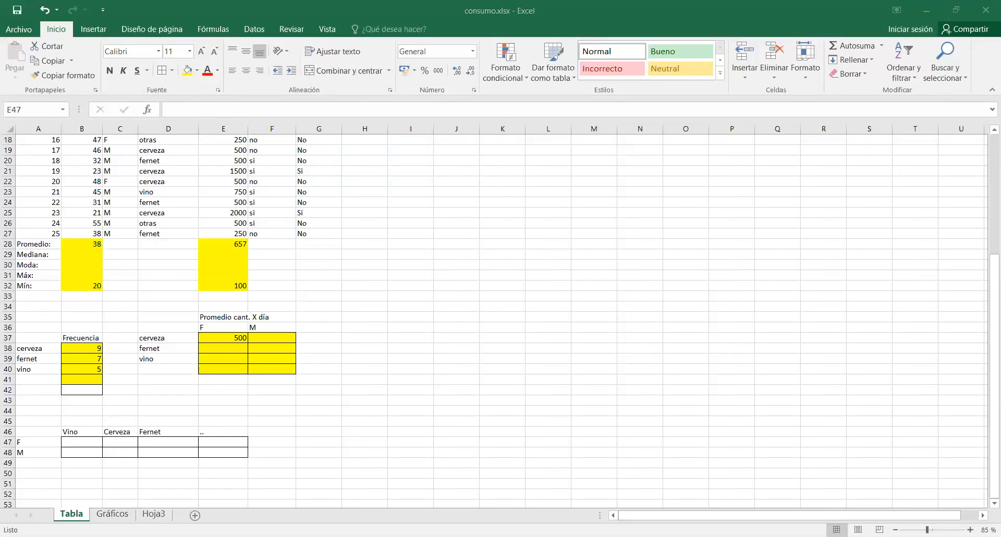
pyautogui.hotkey('alt', 'Tab')
pyautogui.click(77, 441)
pyautogui.scroll(-2, 315, 473)
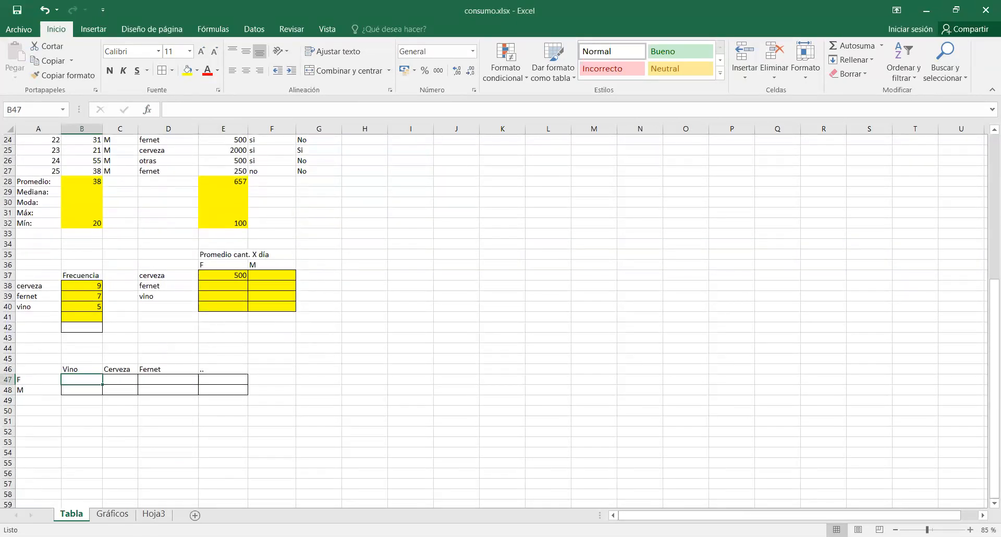
pyautogui.scroll(1, 447, 453)
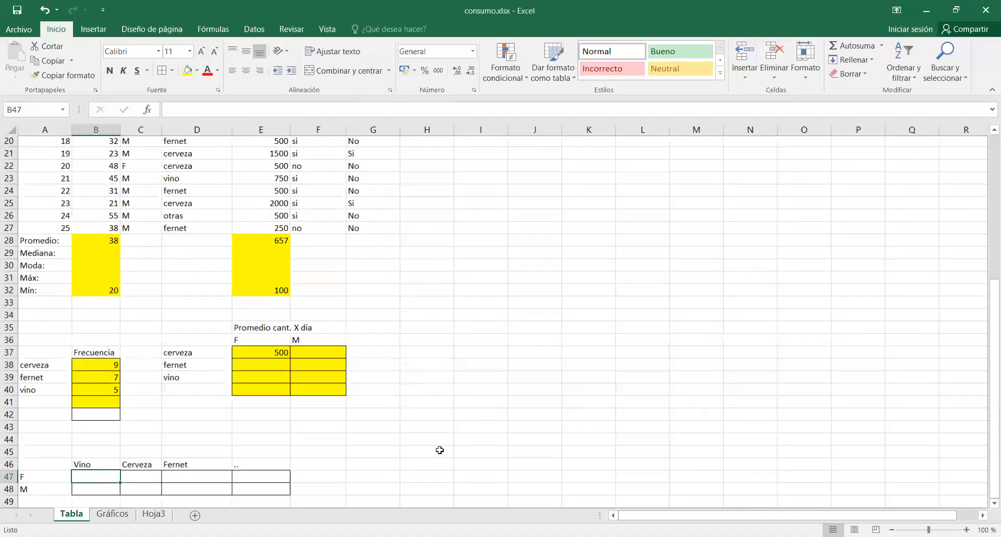
pyautogui.scroll(-1, 496, 318)
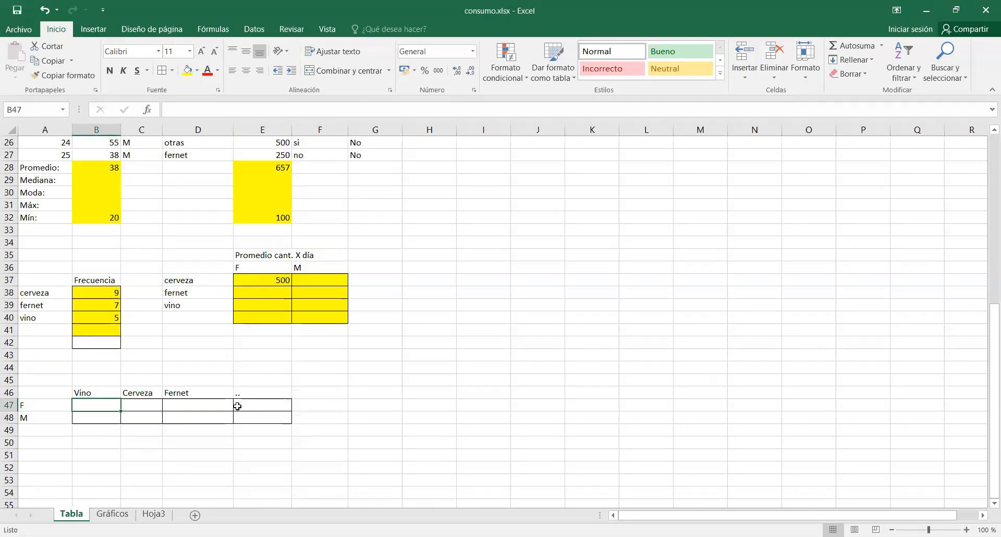
# Start a PROMEDIO.SI.CONJUNTO function in F37 with the daily quantity column E3:E27 as the average range.
pyautogui.click(321, 279)
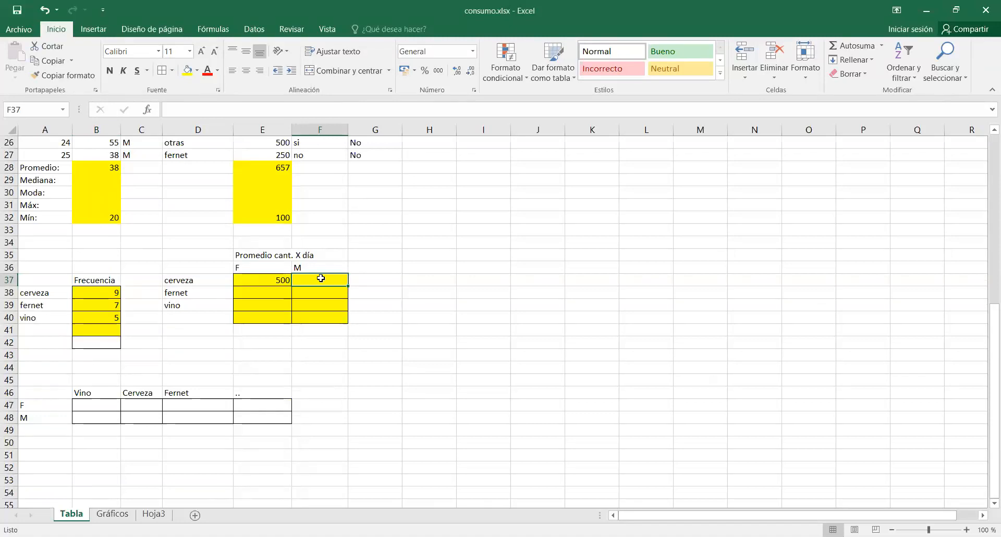
pyautogui.click(148, 111)
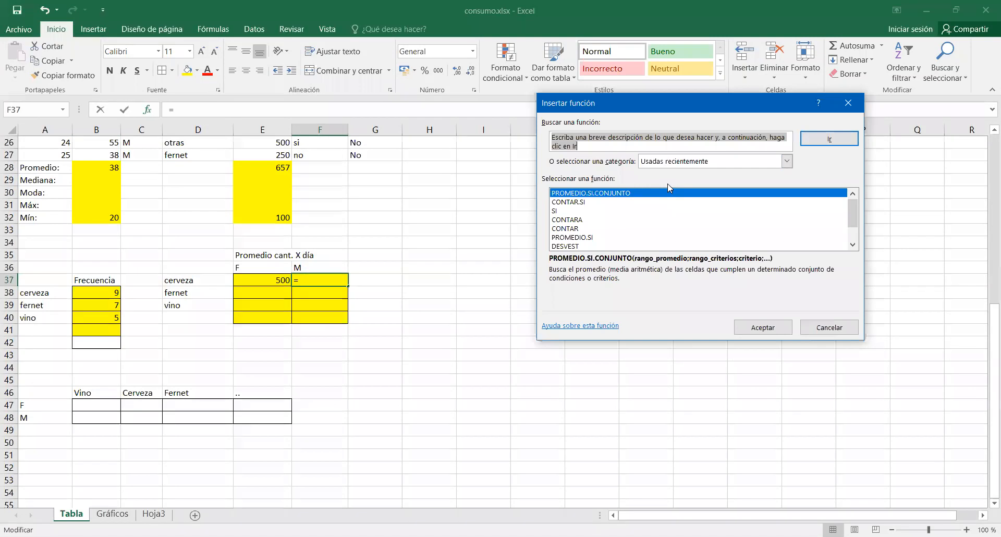
pyautogui.click(755, 329)
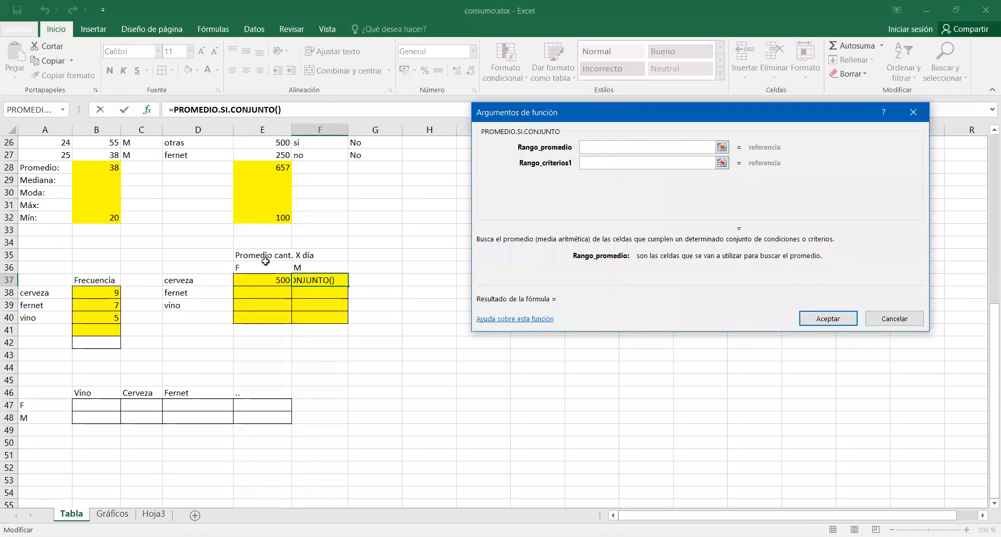
pyautogui.scroll(7, 302, 257)
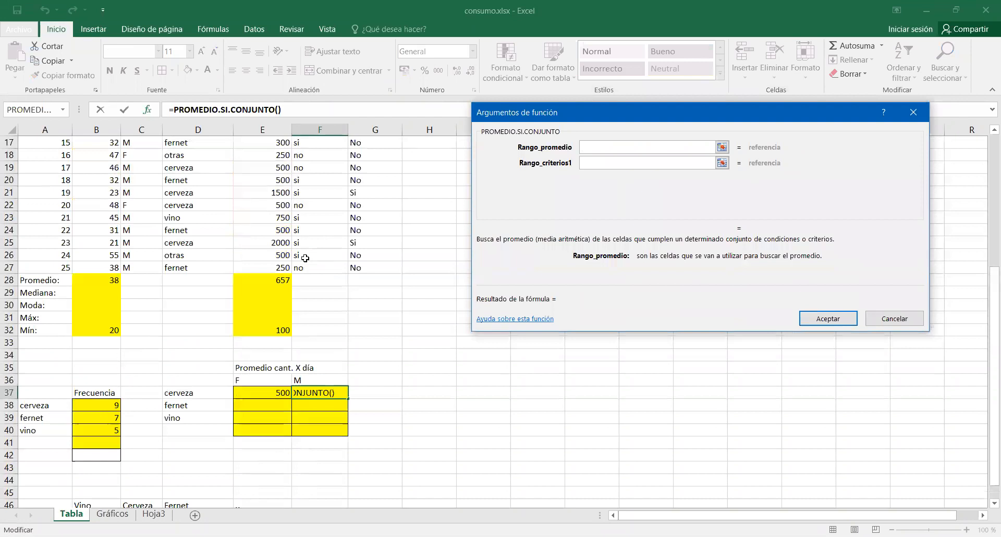
pyautogui.scroll(2, 305, 258)
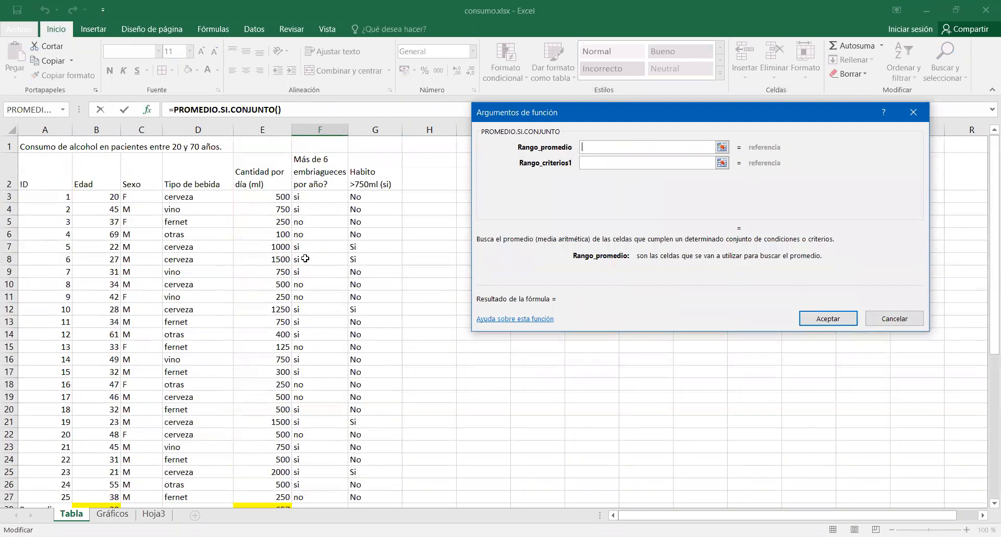
pyautogui.click(257, 197)
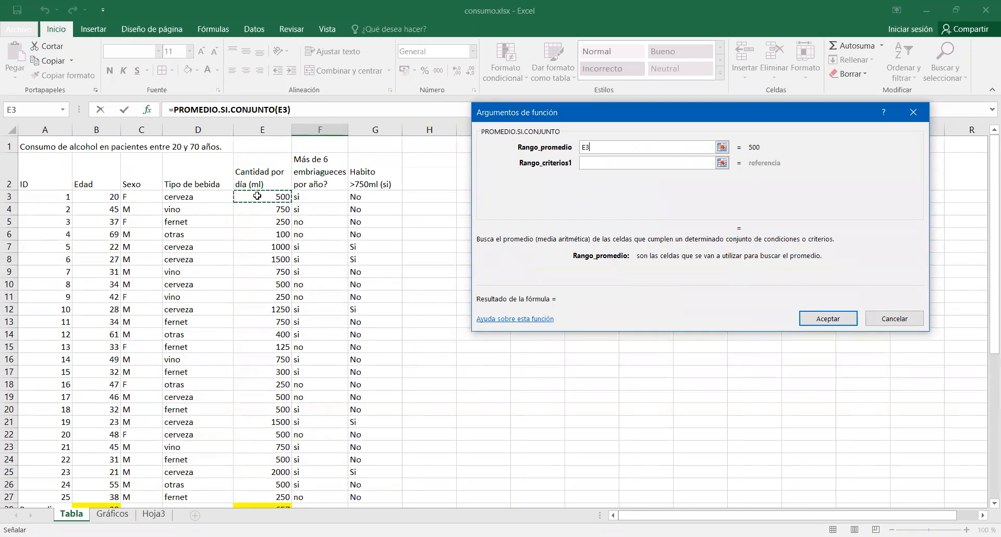
pyautogui.moveTo(257, 196); pyautogui.dragTo(240, 418)
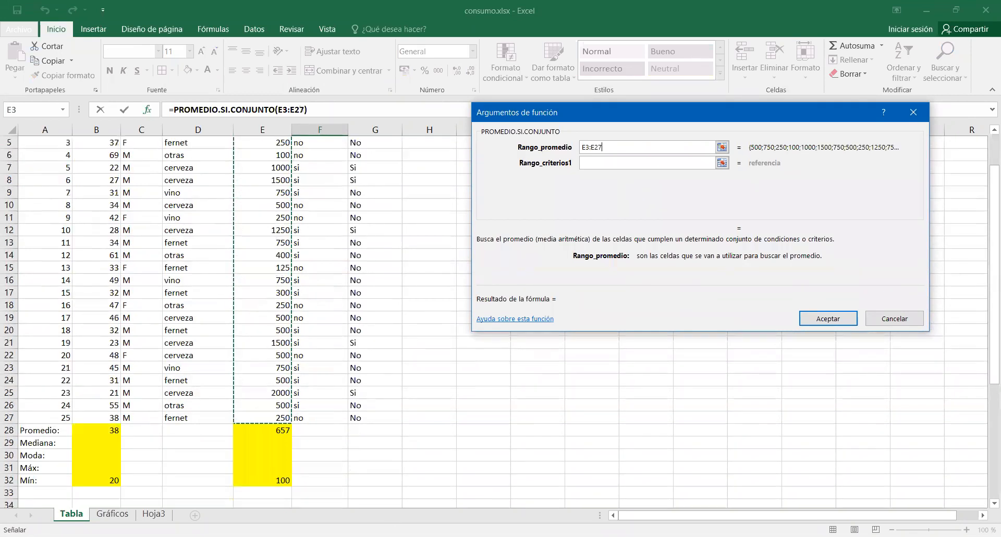
pyautogui.scroll(-1, 247, 412)
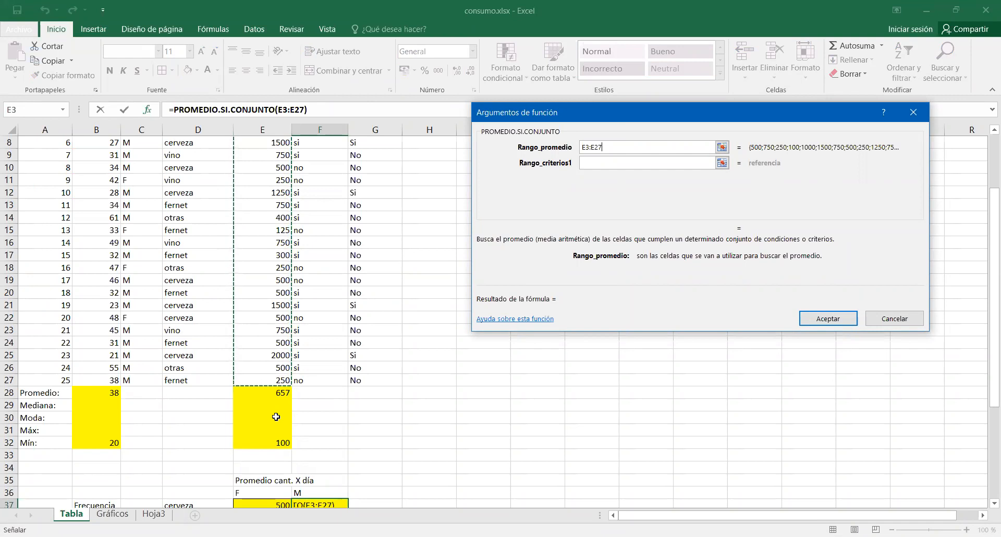
# Set the first criteria range to the sex column C3:C27 with the criterion m.
pyautogui.click(635, 161)
pyautogui.scroll(-2, 435, 328)
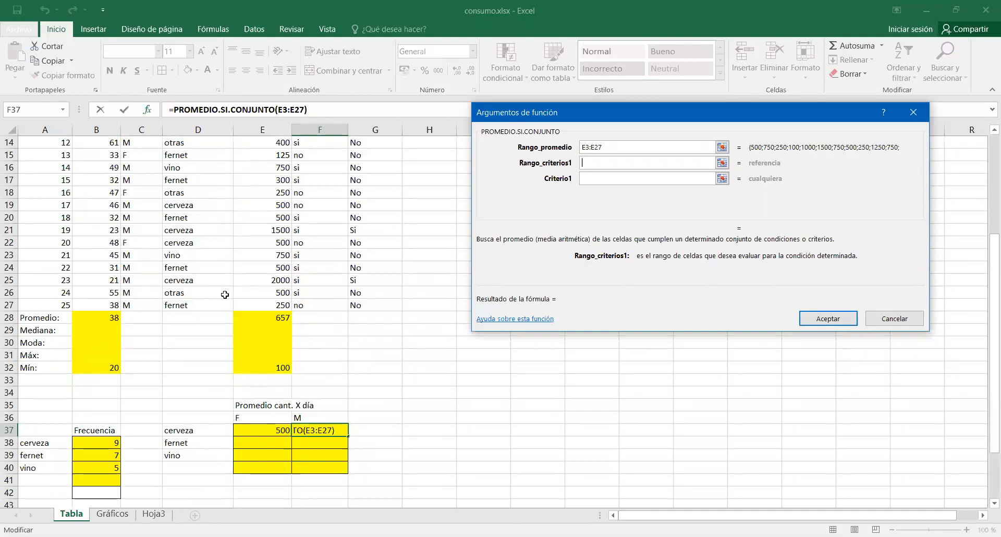
pyautogui.scroll(5, 275, 302)
pyautogui.click(136, 199)
pyautogui.moveTo(136, 199); pyautogui.dragTo(141, 417)
pyautogui.click(608, 178)
pyautogui.write('m')
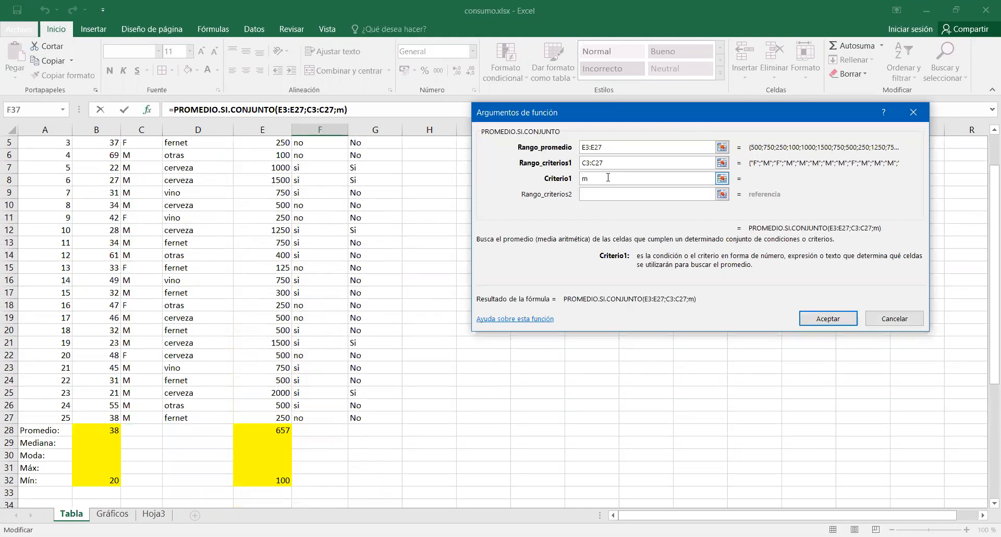
pyautogui.scroll(1, 341, 434)
pyautogui.press('Tab')
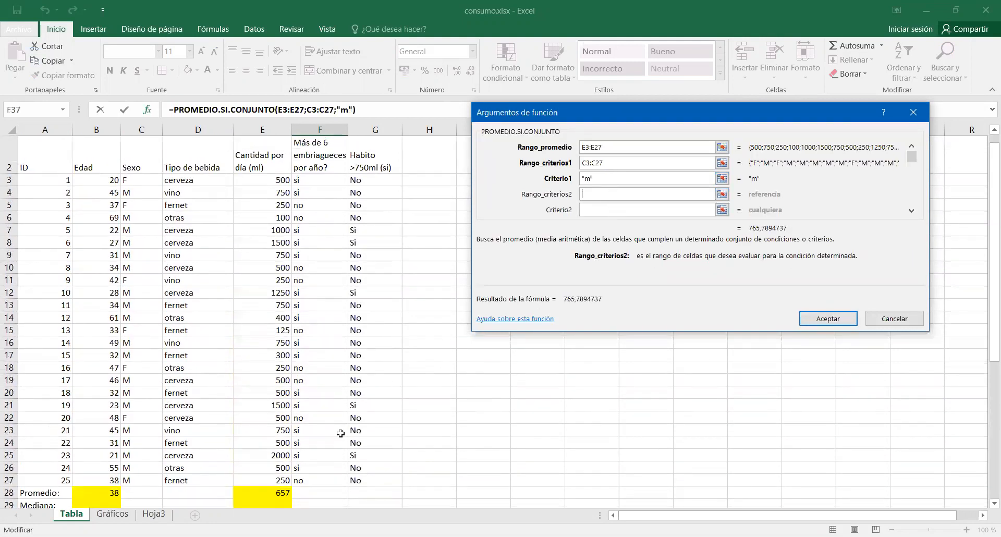
# Set the second criteria range to the drink type column D3:D27 with the criterion cerveza and accept the function.
pyautogui.scroll(-4, 340, 434)
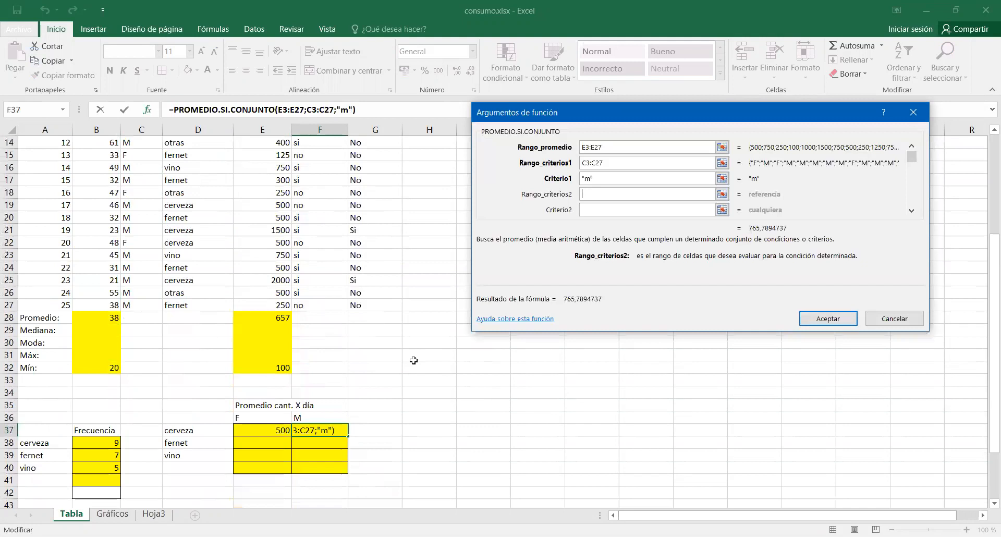
pyautogui.scroll(4, 413, 360)
pyautogui.click(188, 181)
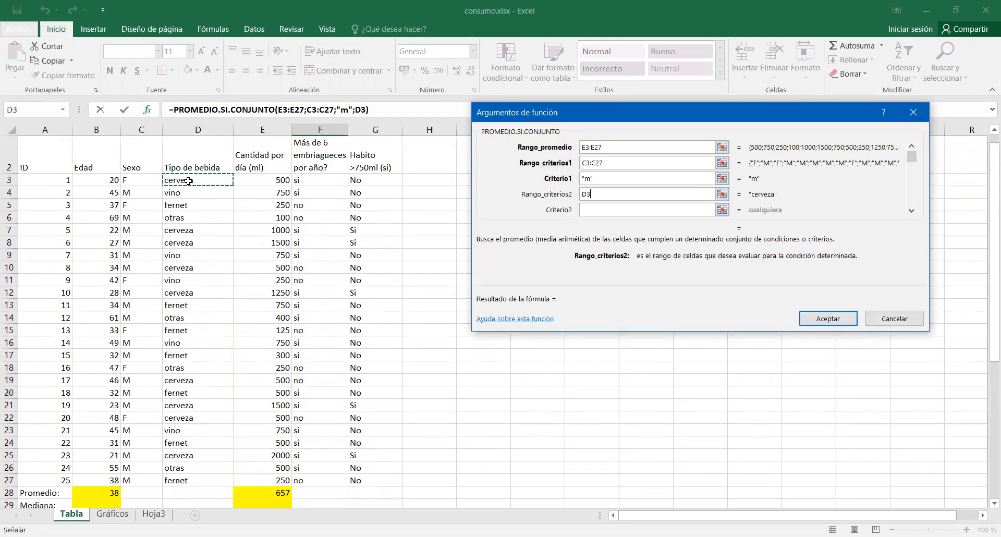
pyautogui.moveTo(189, 181); pyautogui.dragTo(193, 480)
pyautogui.press('Tab')
pyautogui.scroll(-3, 392, 445)
pyautogui.scroll(-1, 391, 445)
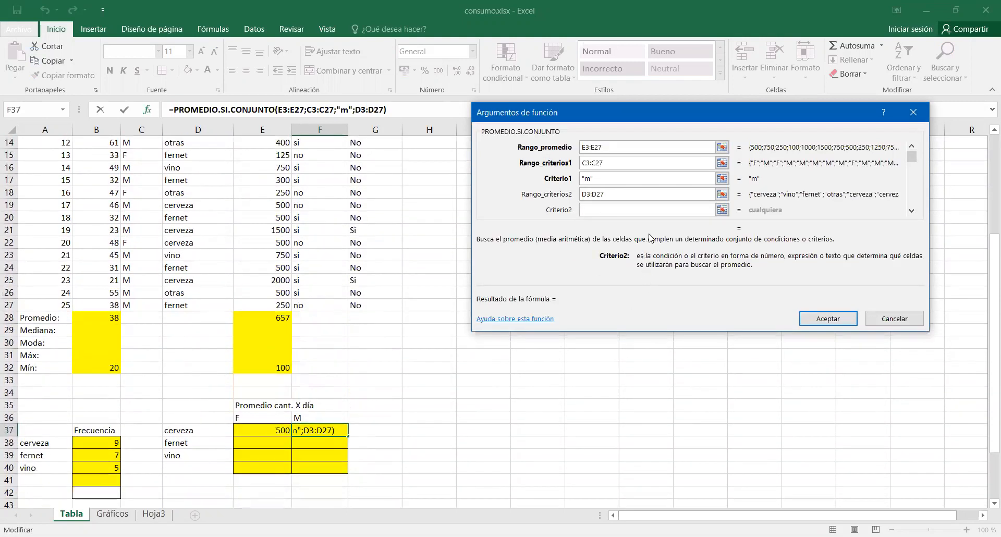
pyautogui.write('cer')
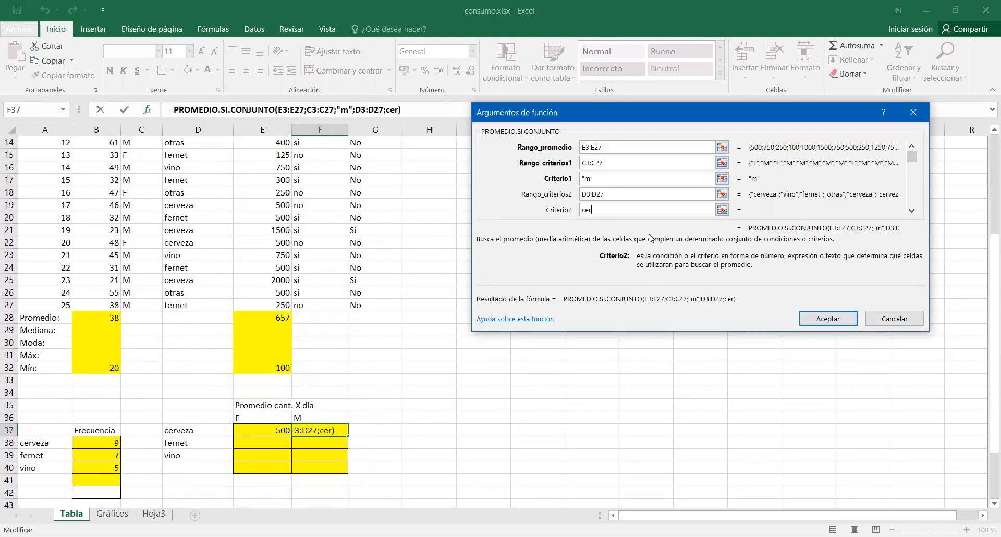
pyautogui.write('veza')
pyautogui.click(670, 180)
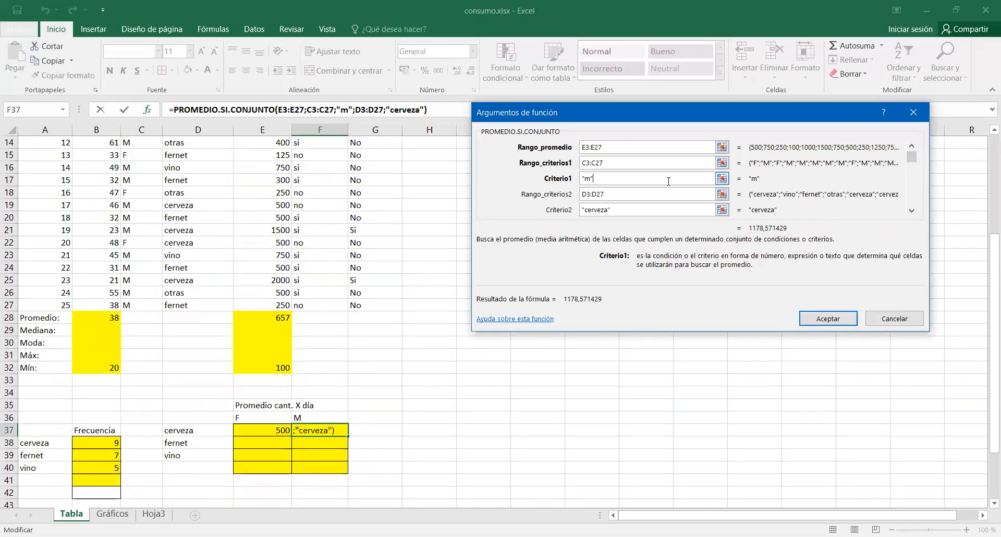
pyautogui.click(813, 319)
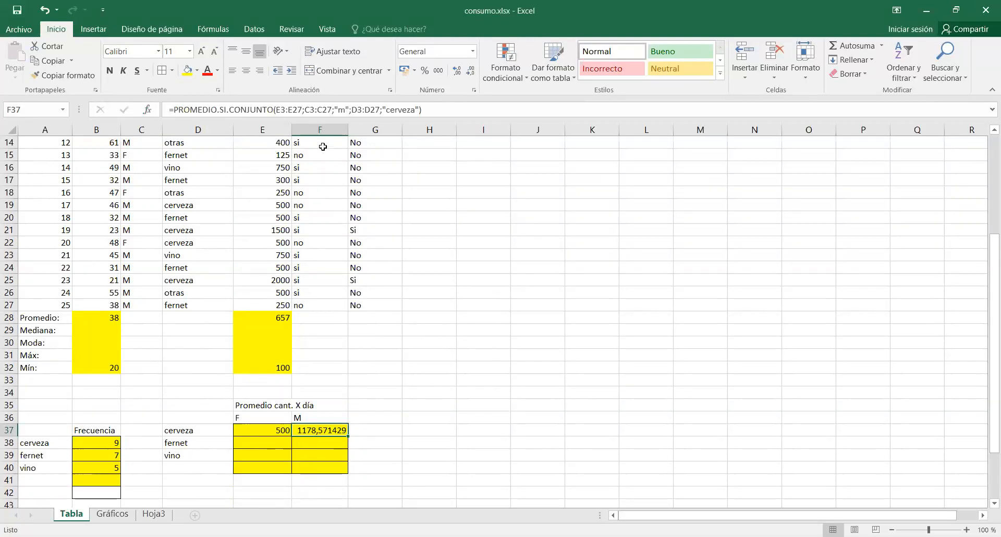
pyautogui.click(287, 110)
pyautogui.hotkey('ctrl', 'Return')
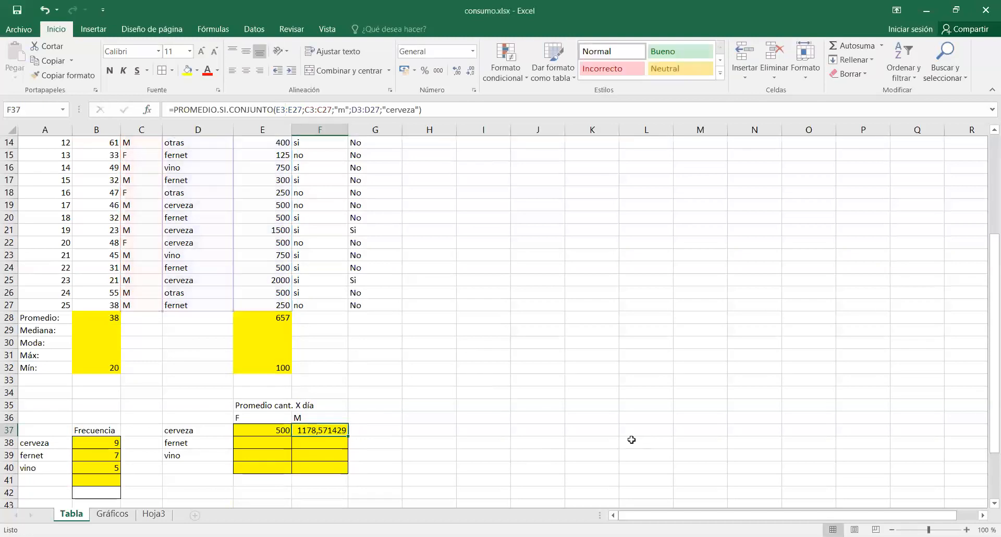
# Make the average range and both criteria ranges absolute in the female beer formula in E37.
pyautogui.click(284, 433)
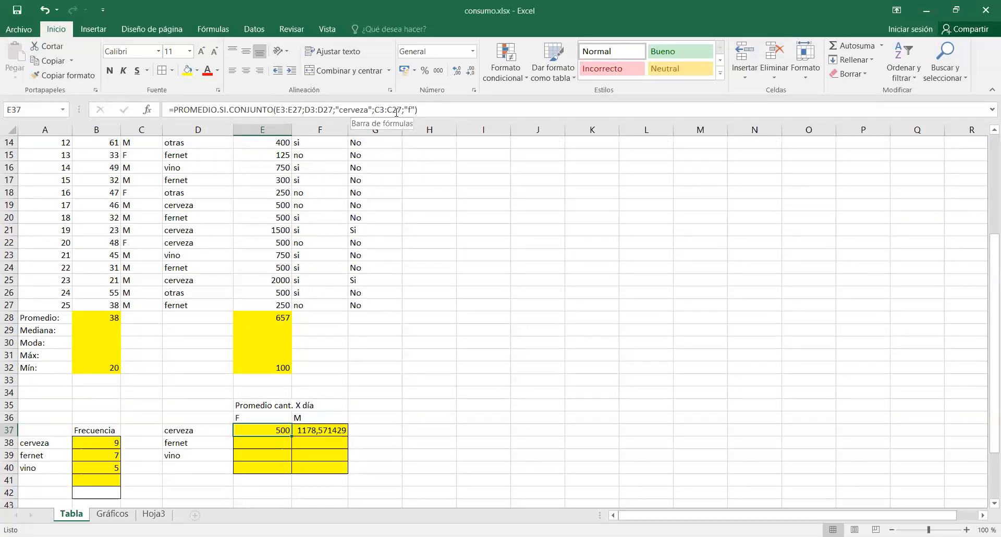
pyautogui.click(147, 111)
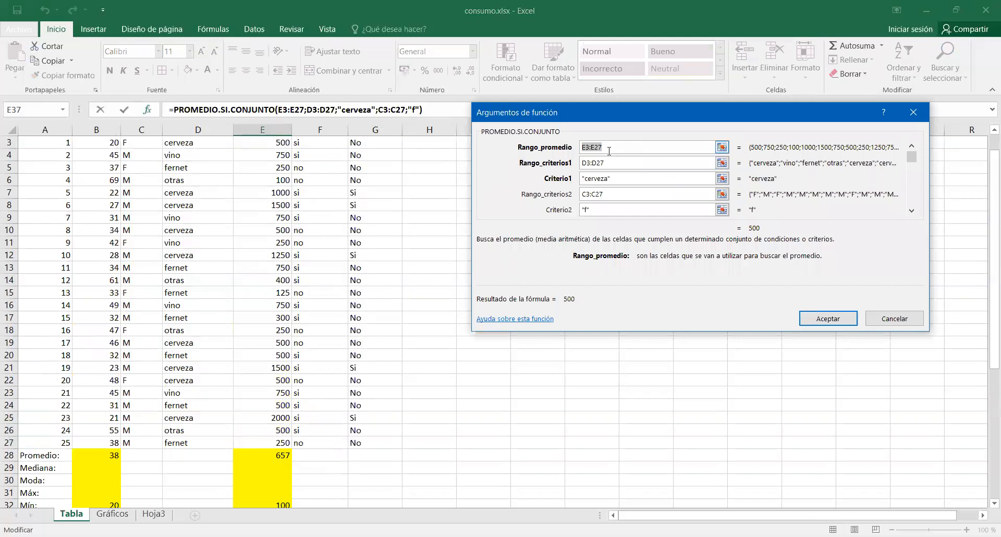
pyautogui.press('F4')
pyautogui.press('Tab')
pyautogui.press('F4')
pyautogui.click(616, 194)
pyautogui.press('F4')
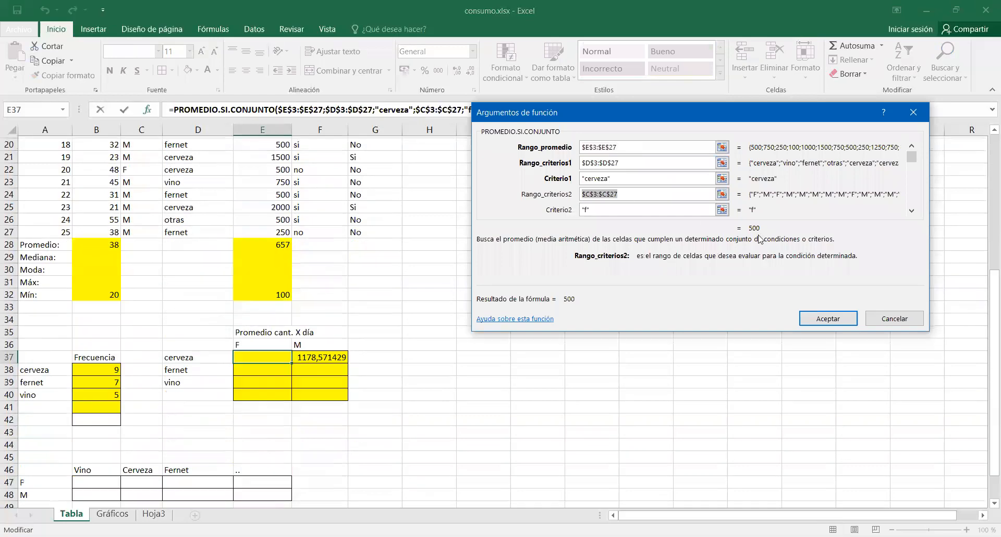
pyautogui.click(828, 318)
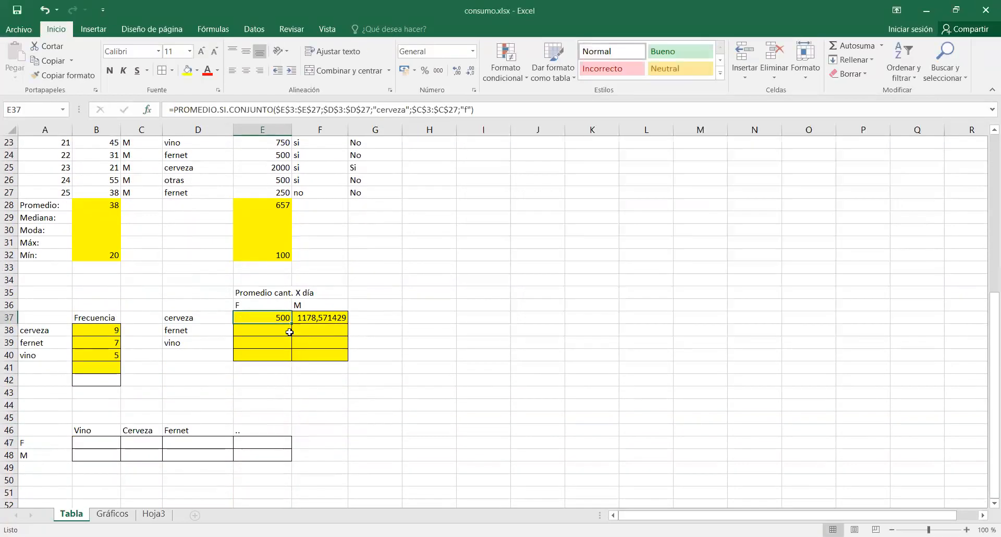
# Copy the E37 formula down to E38 and change its drink criterion to fernet.
pyautogui.moveTo(290, 326); pyautogui.dragTo(288, 336)
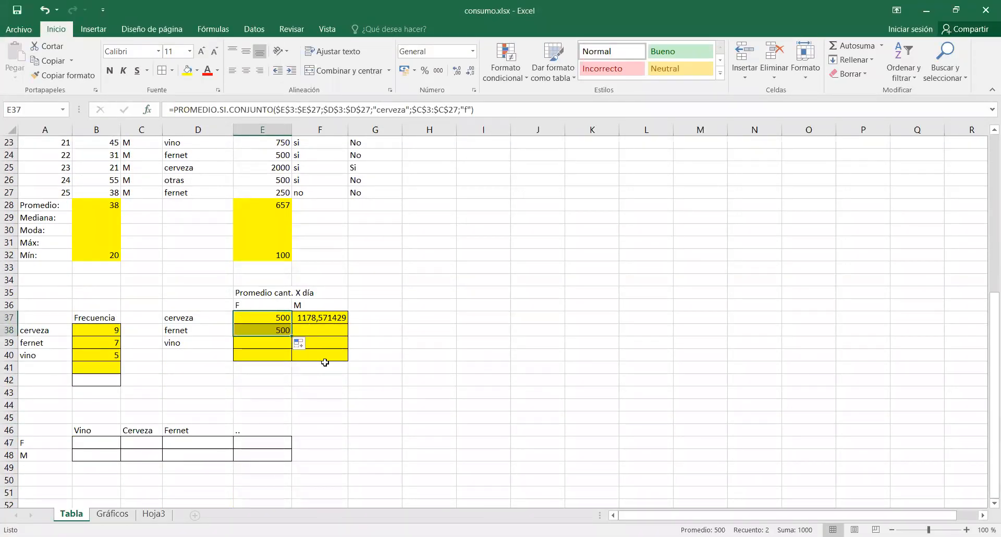
pyautogui.click(280, 331)
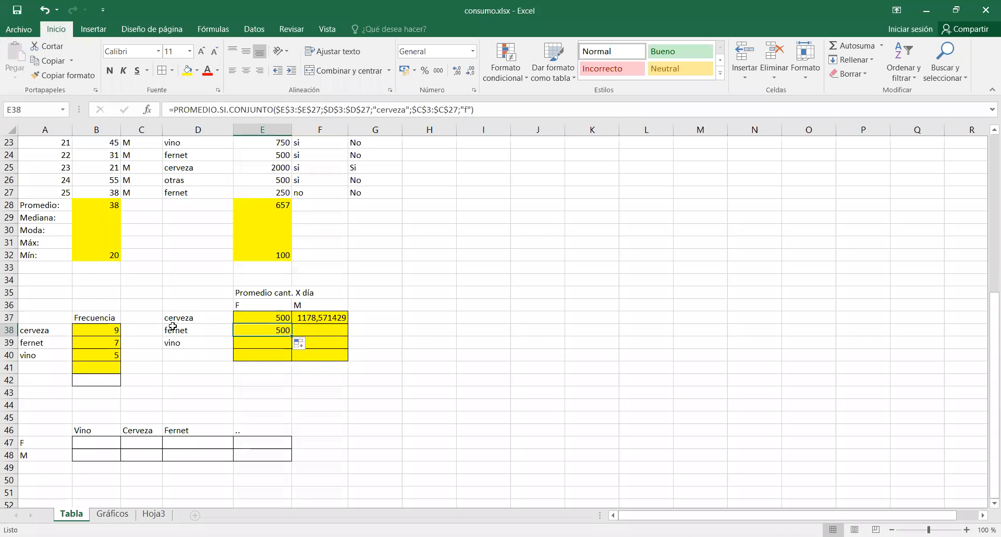
pyautogui.click(150, 110)
pyautogui.scroll(-5, 285, 418)
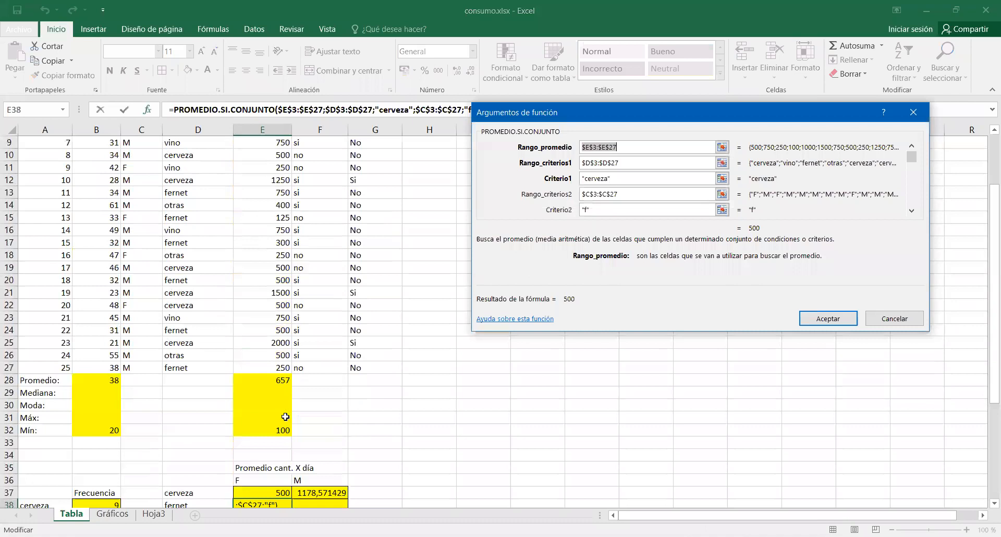
pyautogui.press('Tab')
pyautogui.press('Tab')
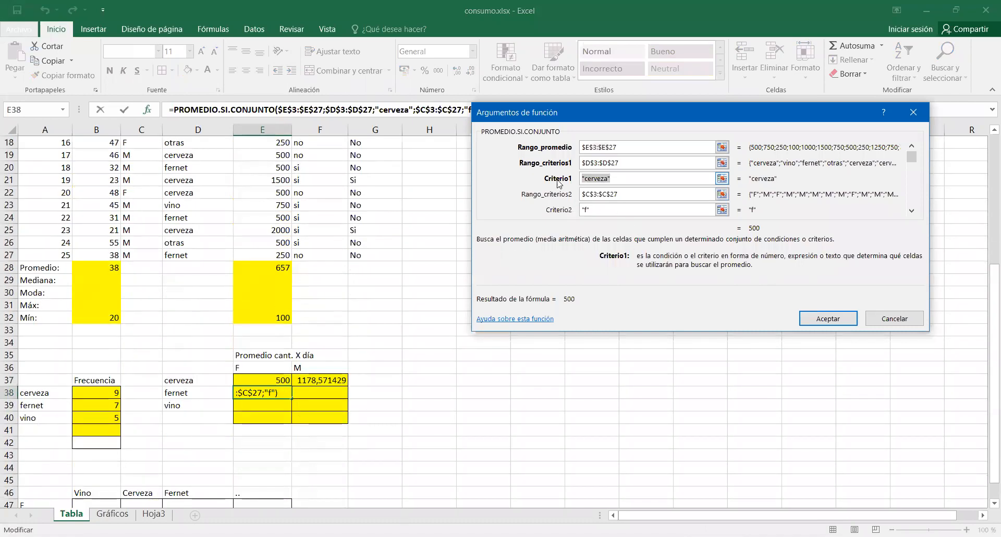
pyautogui.write('fernet')
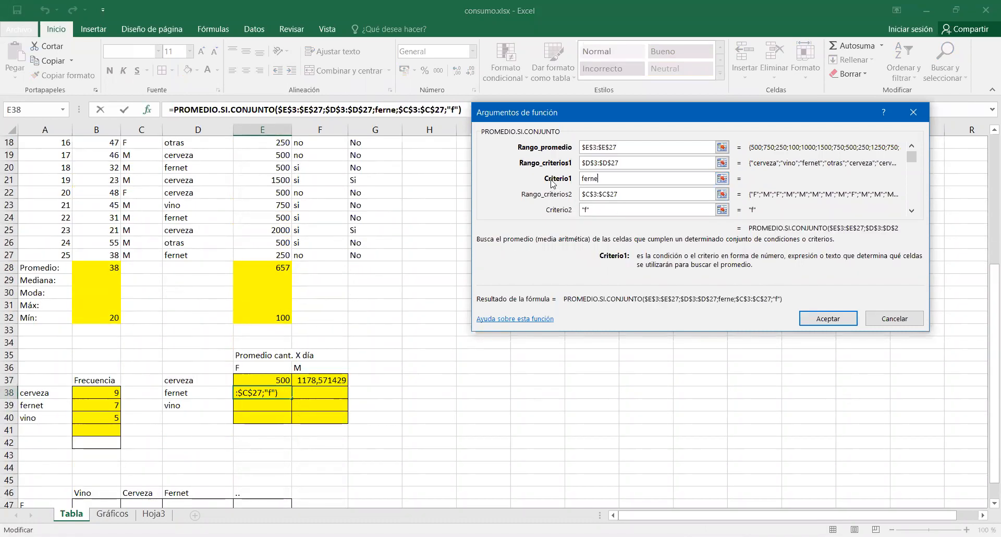
pyautogui.click(658, 195)
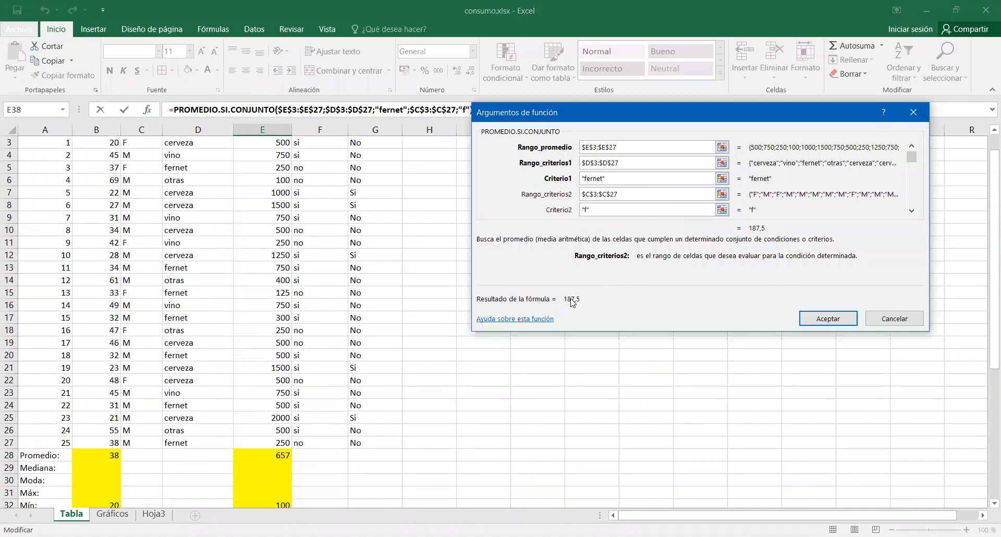
pyautogui.scroll(-2, 310, 452)
pyautogui.scroll(-1, 311, 453)
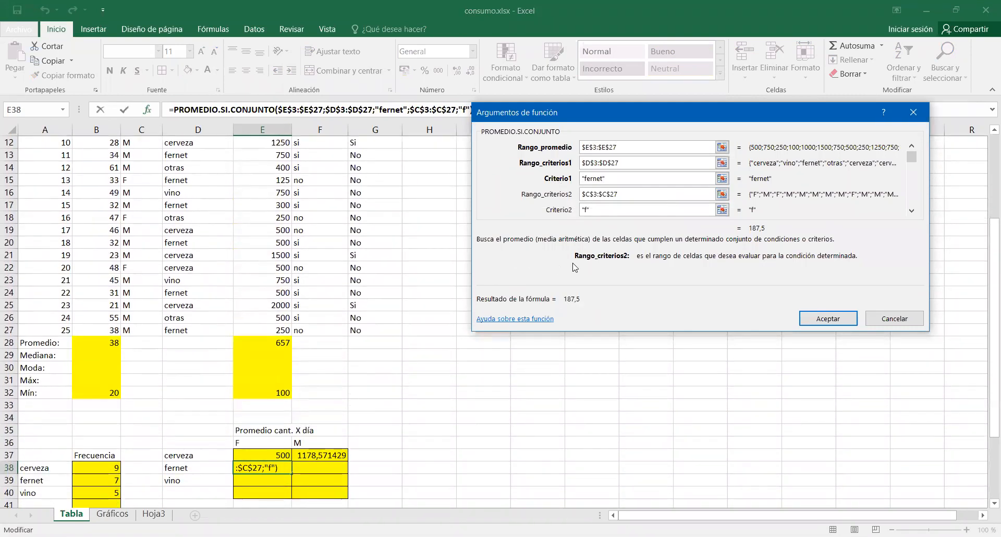
pyautogui.click(848, 319)
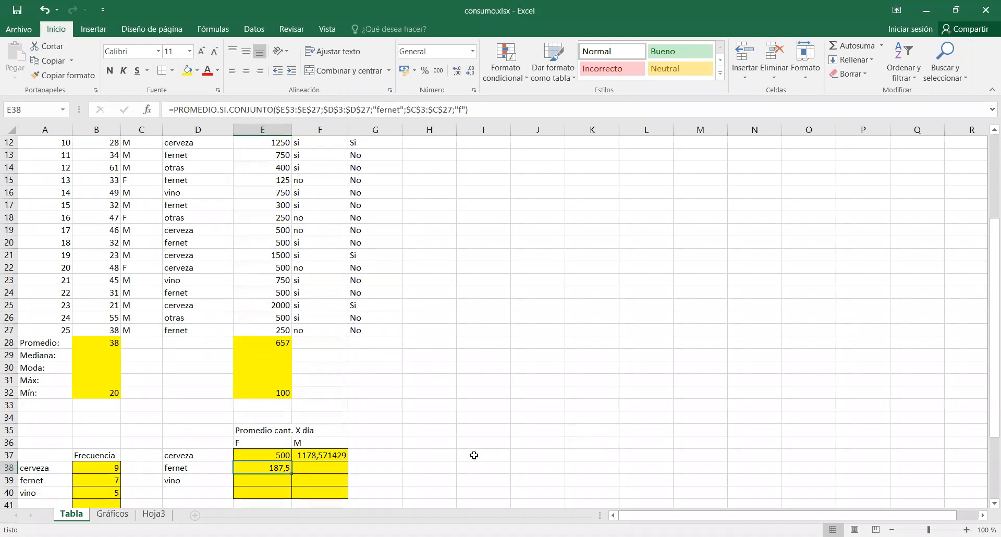
pyautogui.click(255, 457)
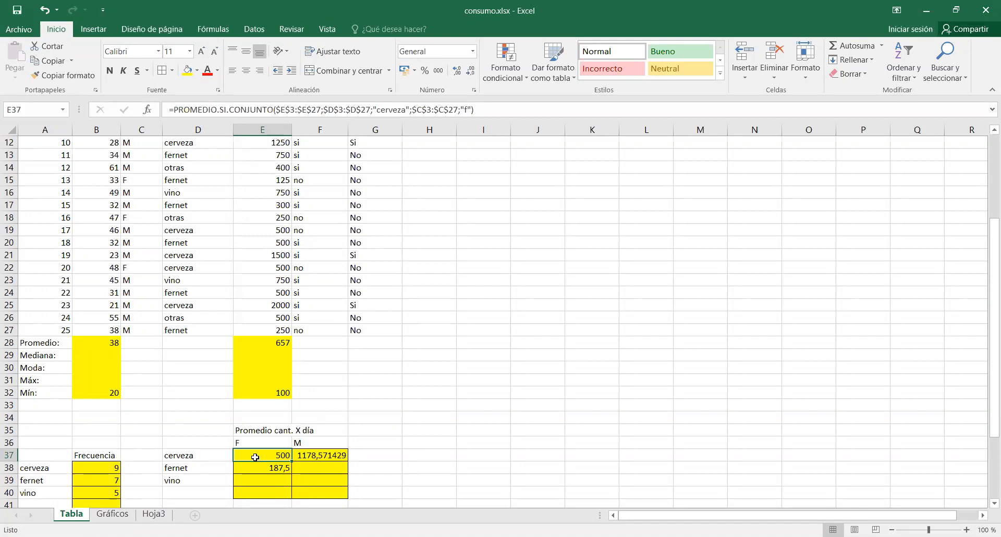
pyautogui.scroll(4, 255, 457)
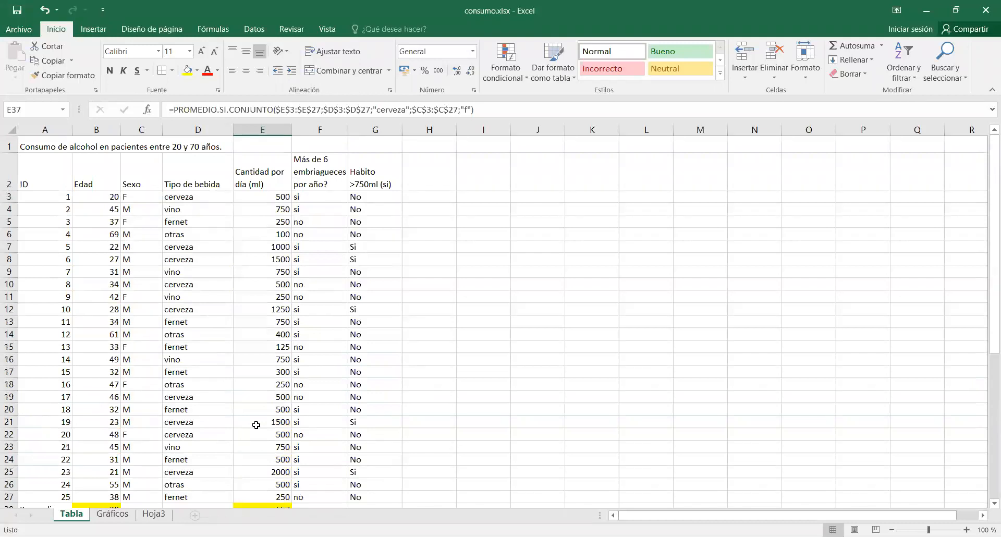
pyautogui.click(586, 334)
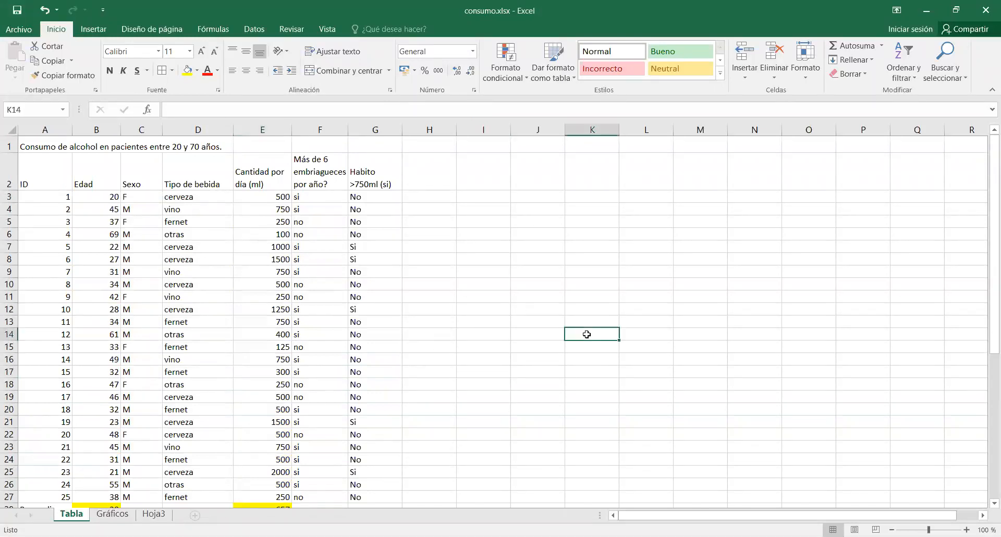
# Fill cell B47, the F row under Vino in the lower table, with yellow.
pyautogui.scroll(-3, 587, 334)
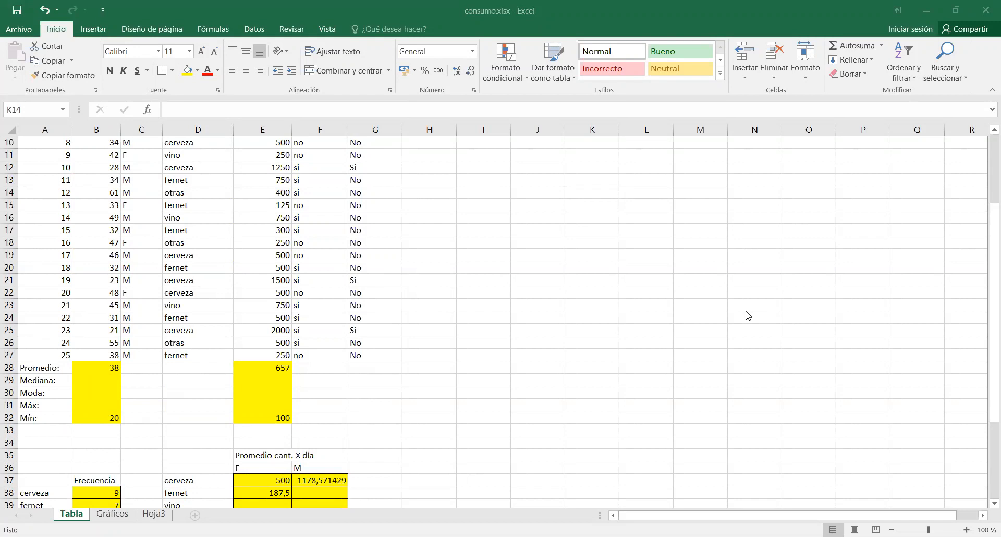
pyautogui.scroll(-4, 747, 314)
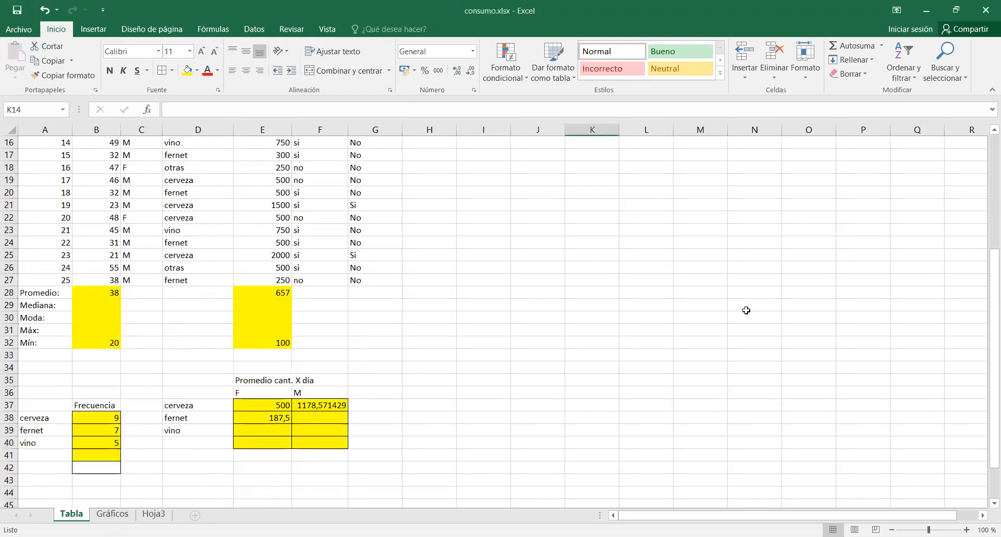
pyautogui.scroll(-1, 745, 312)
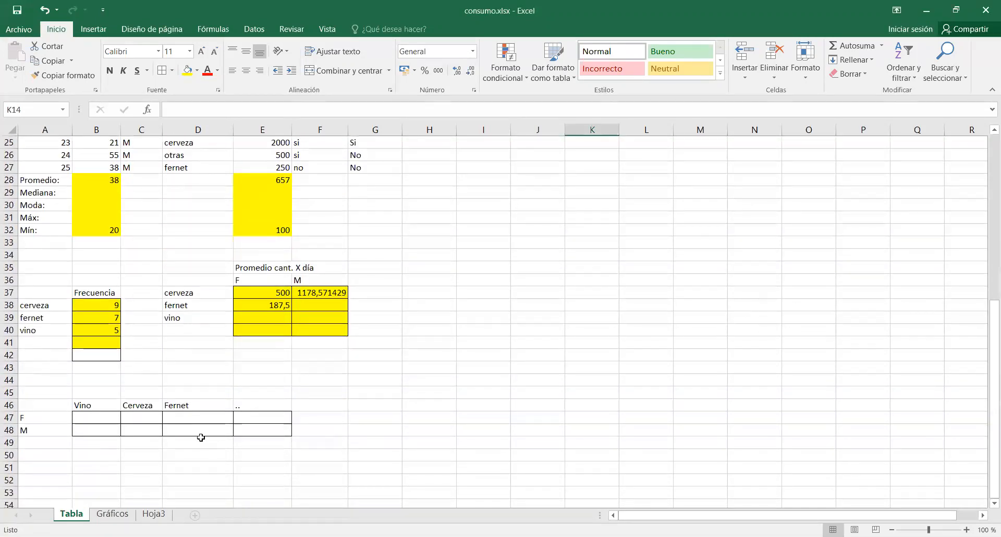
pyautogui.click(104, 418)
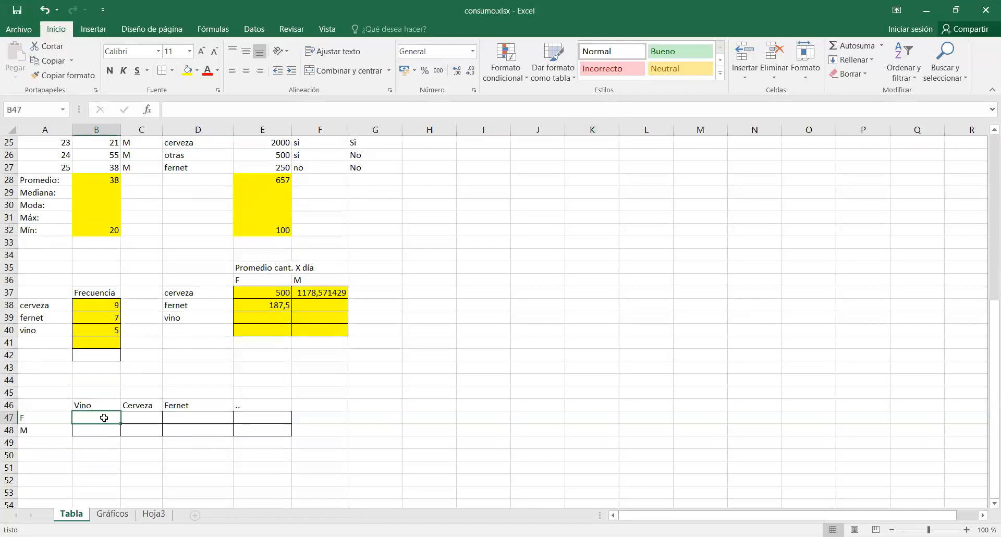
pyautogui.click(187, 70)
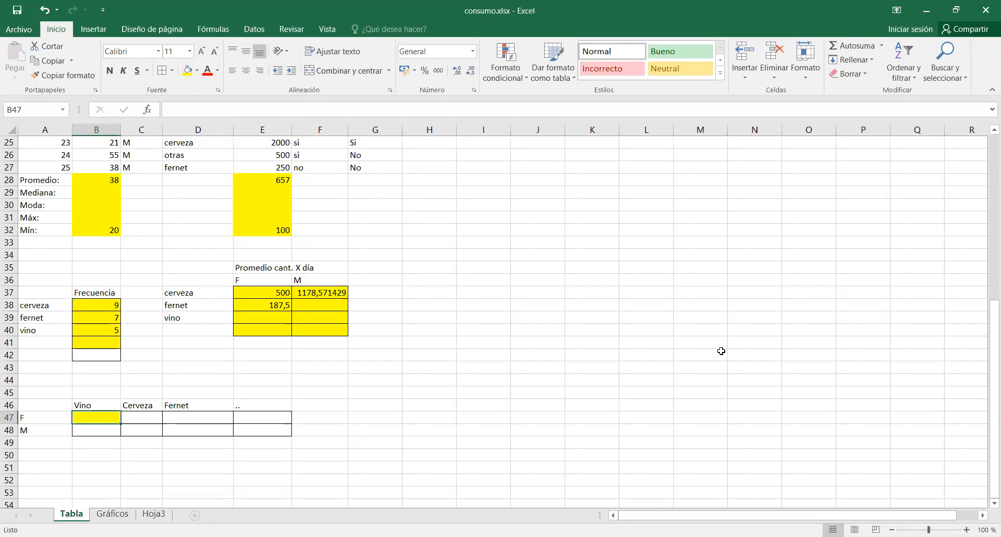
pyautogui.scroll(-1, 719, 350)
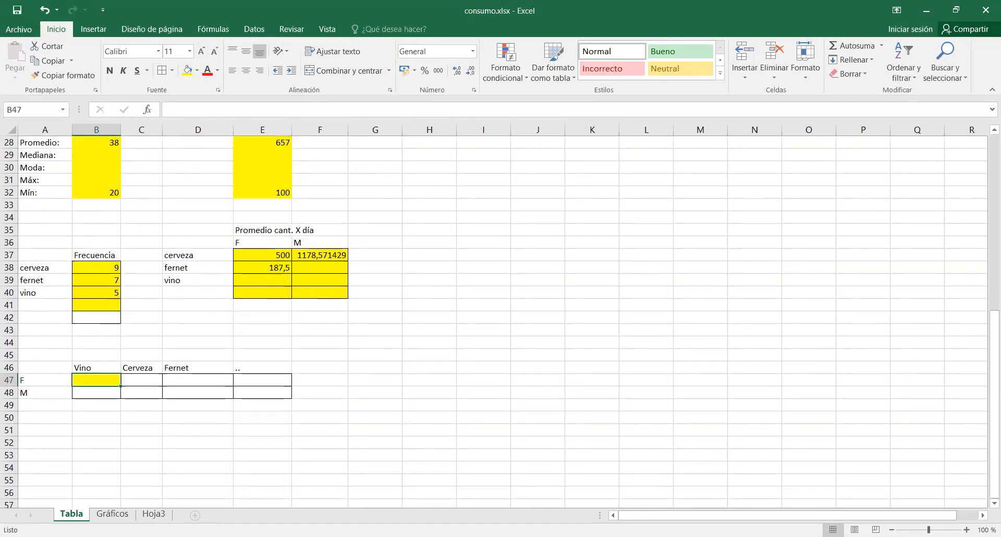